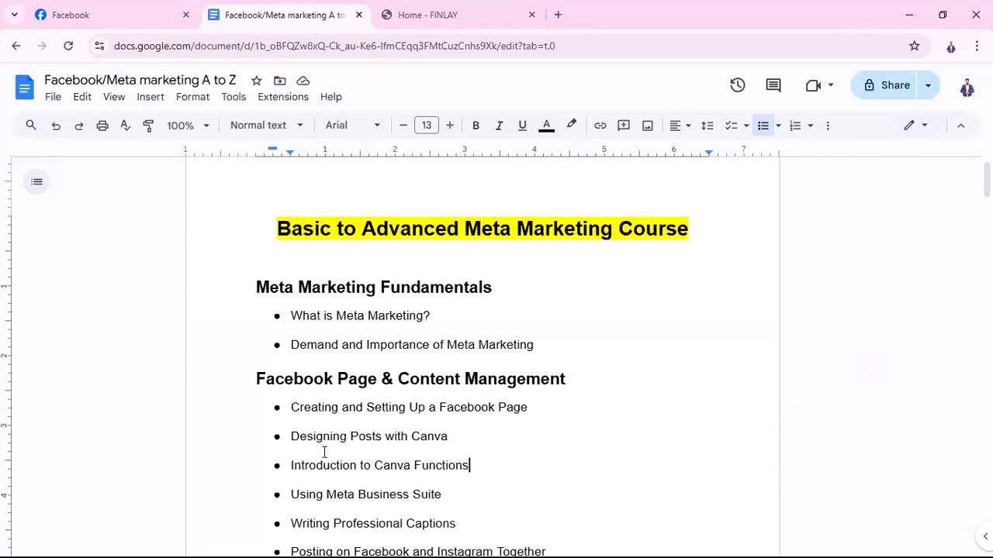
# Open a new tab and search for Daraz
pyautogui.scroll(-2, 323, 448)
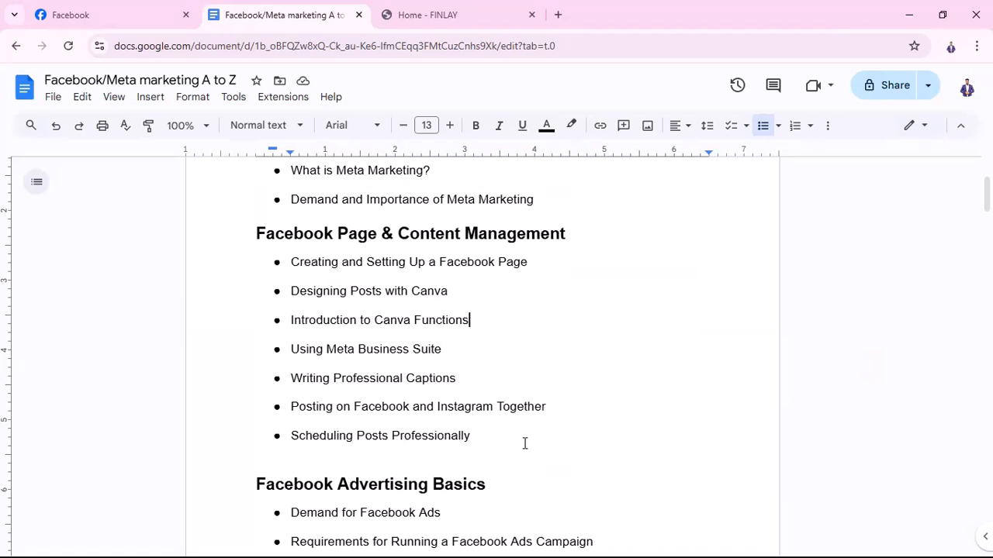
pyautogui.scroll(1, 526, 444)
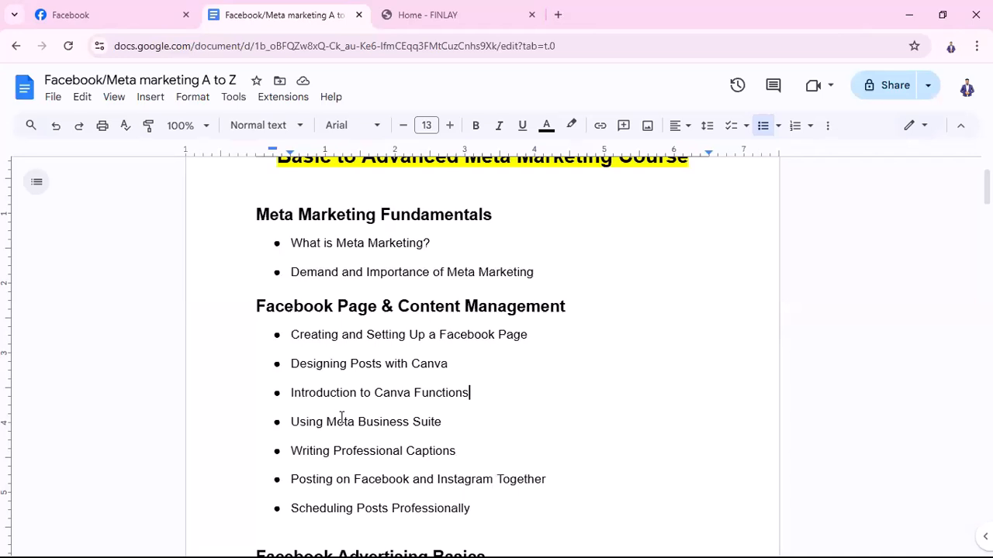
pyautogui.scroll(2, 349, 417)
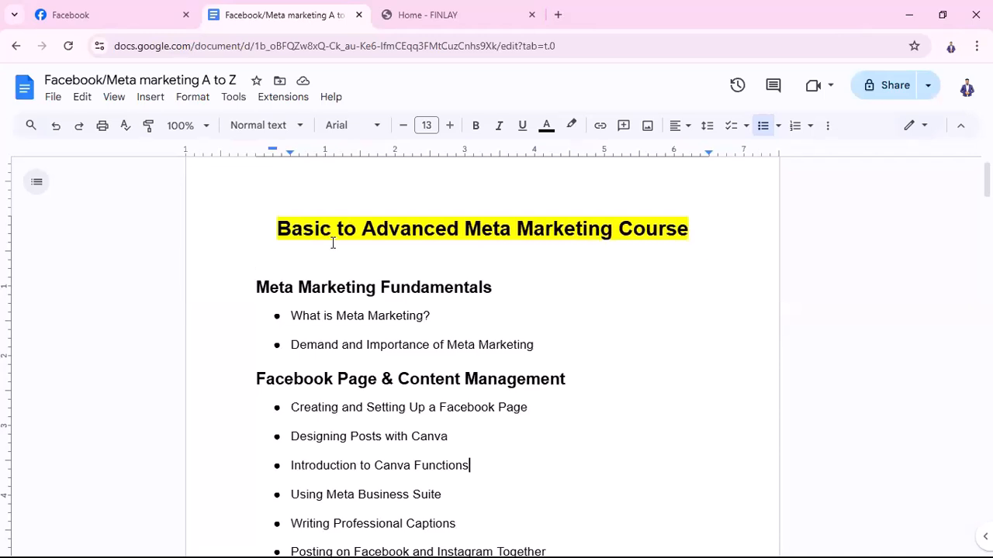
pyautogui.scroll(-3, 553, 455)
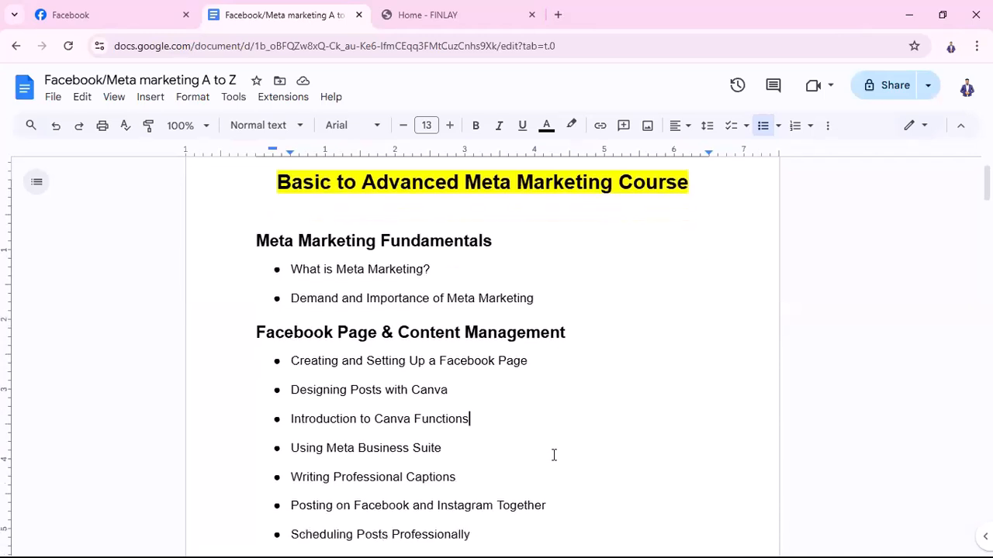
pyautogui.scroll(-1, 556, 457)
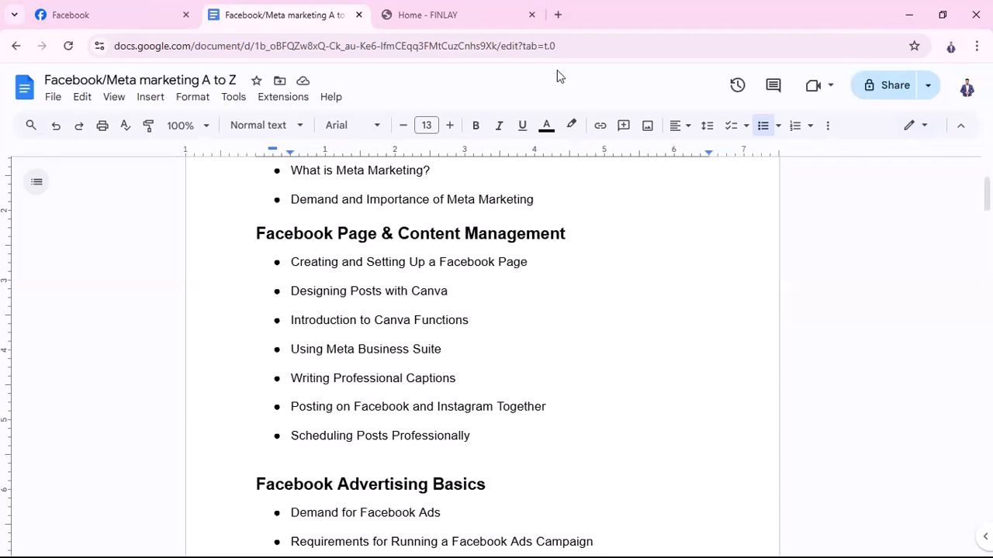
pyautogui.click(558, 15)
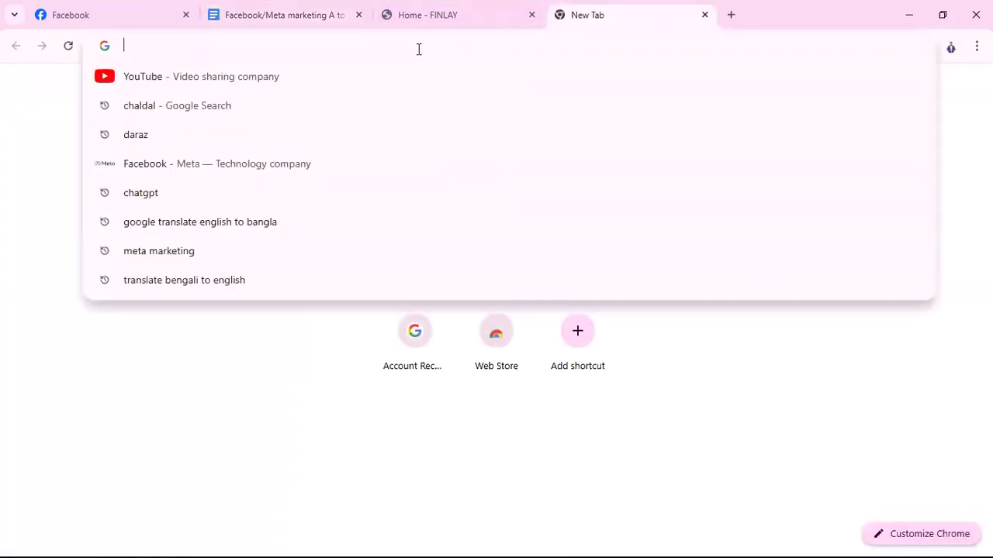
pyautogui.write('darz')
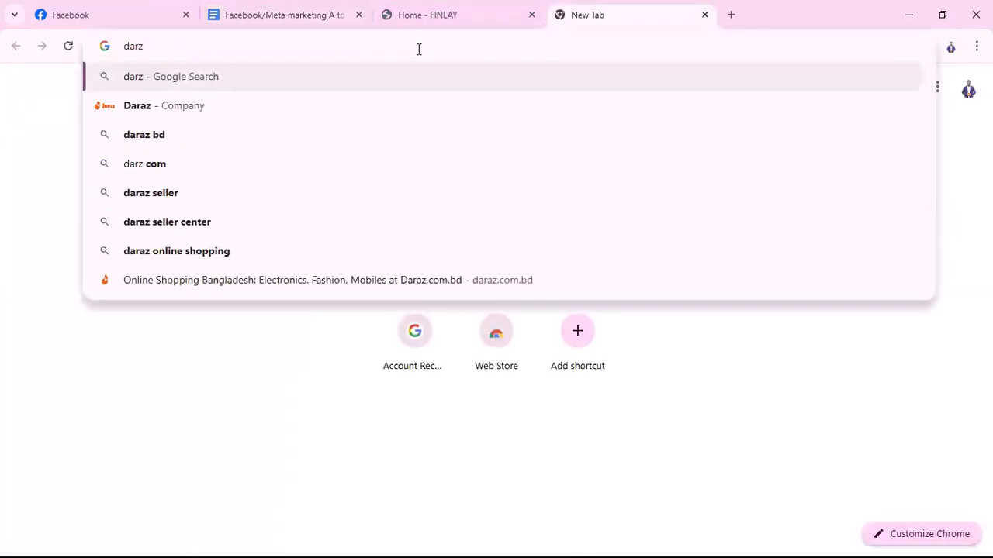
pyautogui.press('Return')
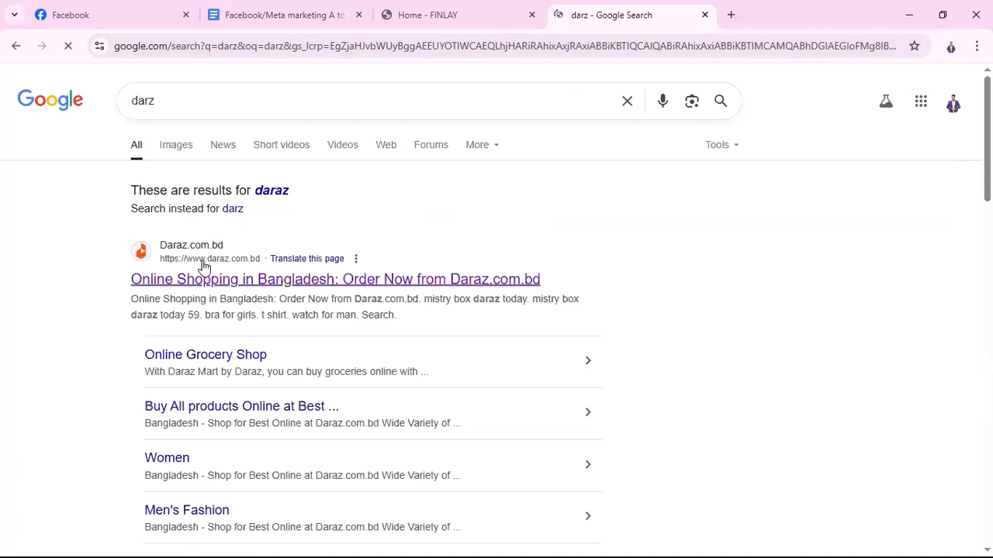
# Search Google for chaldal in one new tab and load naturobd.com in another
pyautogui.click(730, 14)
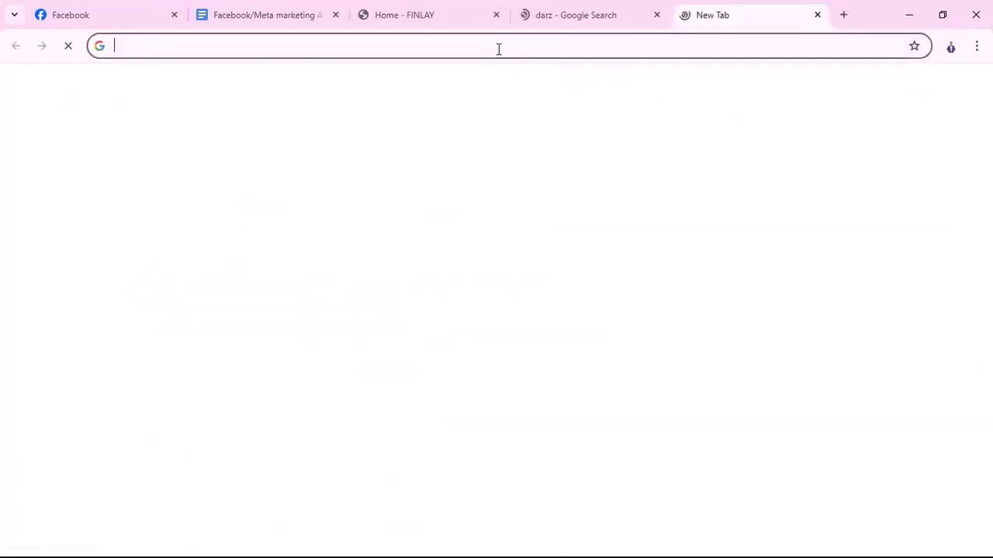
pyautogui.write('cha')
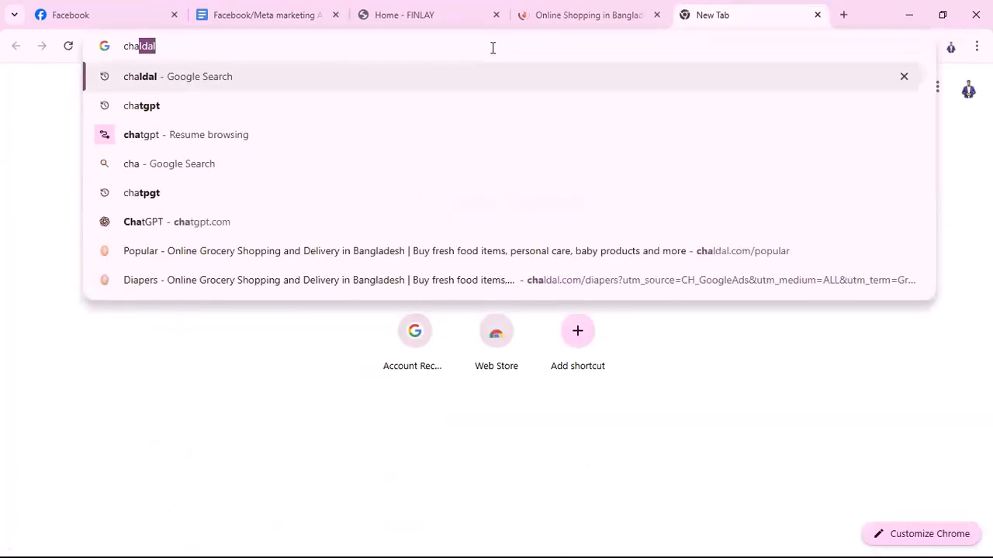
pyautogui.write('ldal')
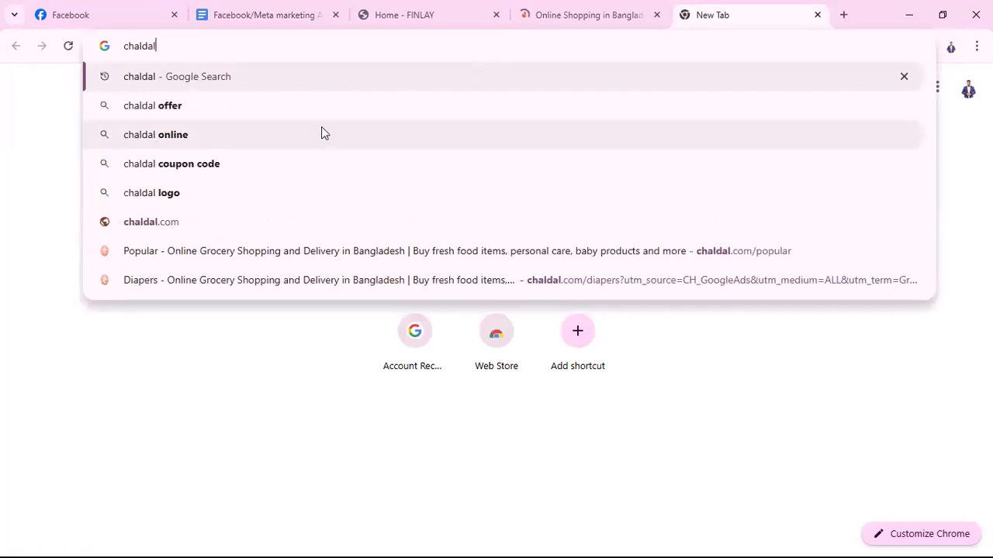
pyautogui.press('Return')
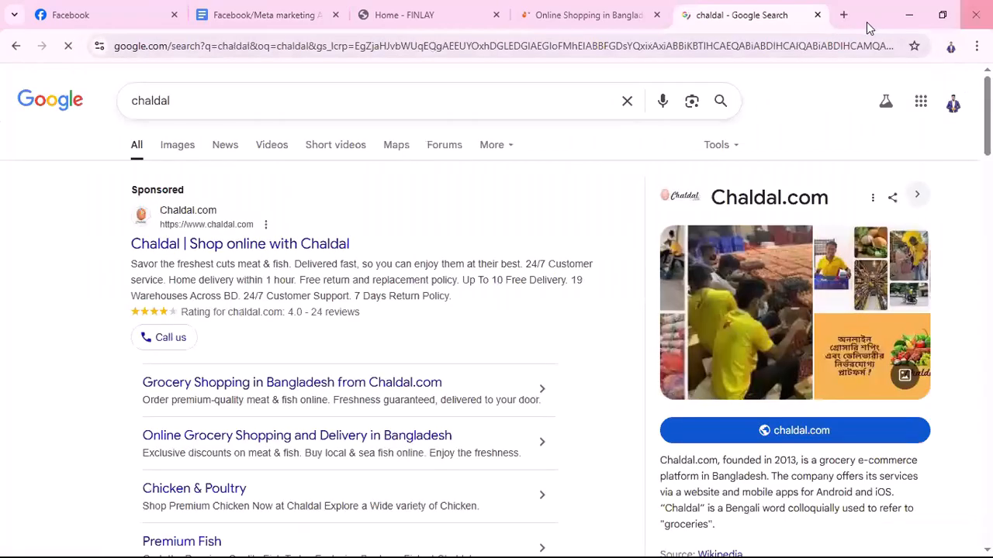
pyautogui.click(843, 15)
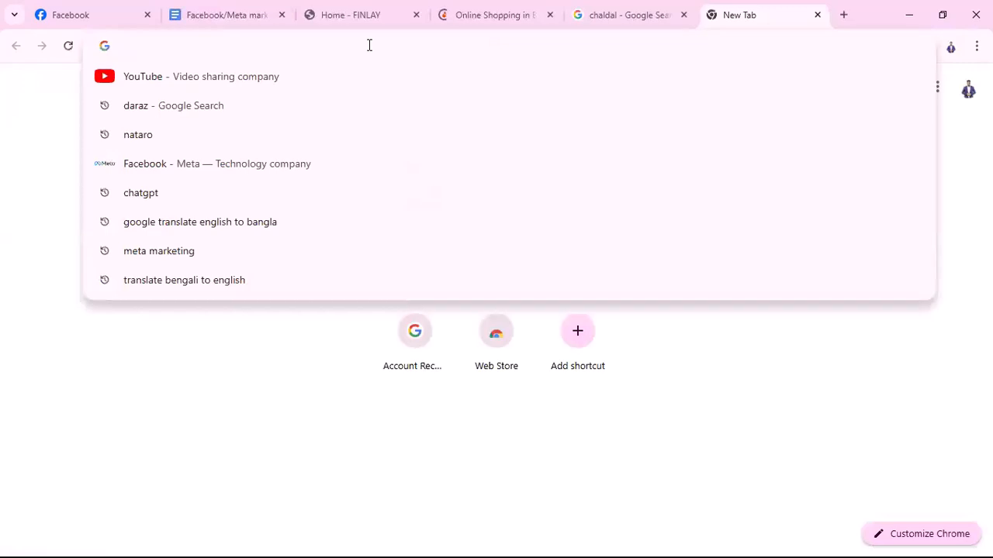
pyautogui.write('naturobd.com')
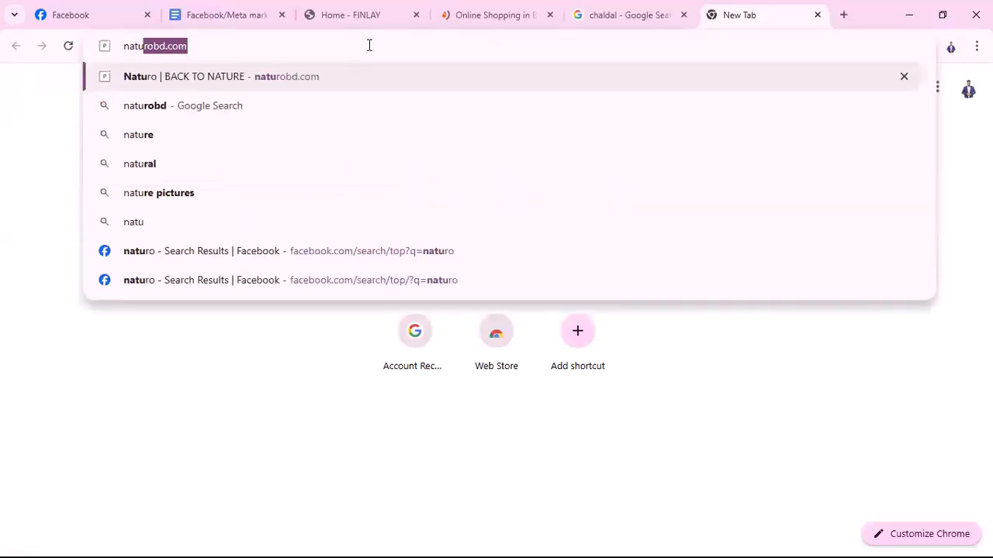
pyautogui.press('Return')
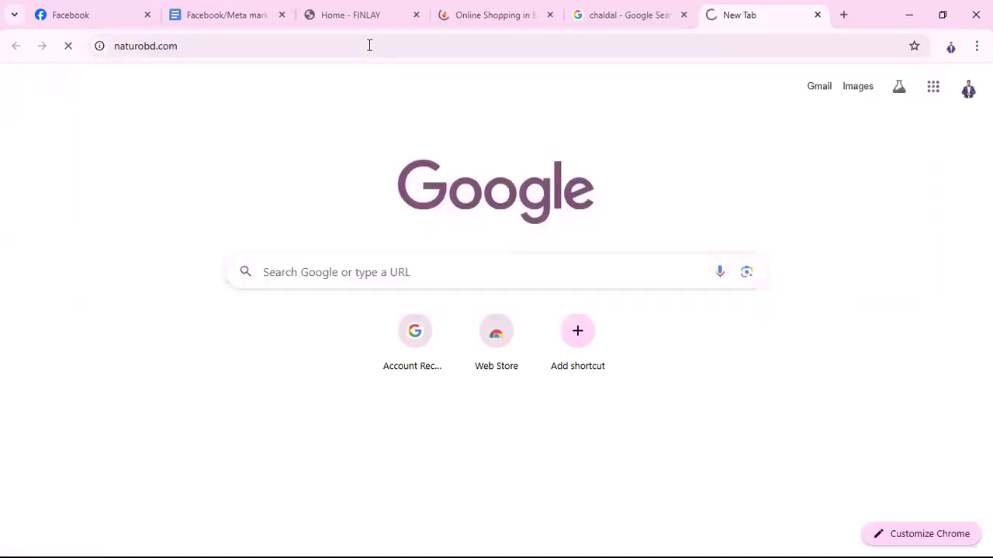
# Open Chaldal's sponsored Premium Perishables site from the results, then return to Naturo
pyautogui.click(594, 15)
pyautogui.click(190, 242)
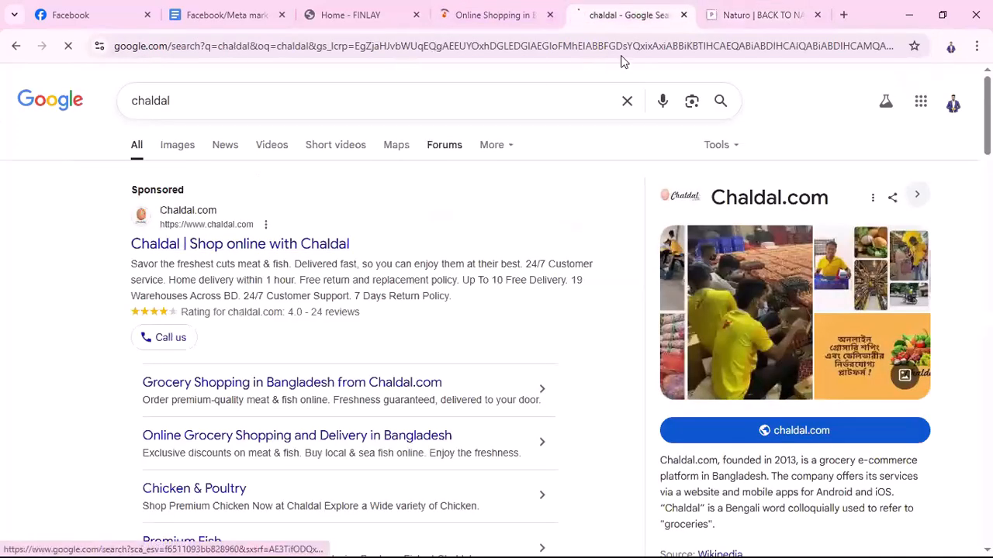
pyautogui.click(721, 15)
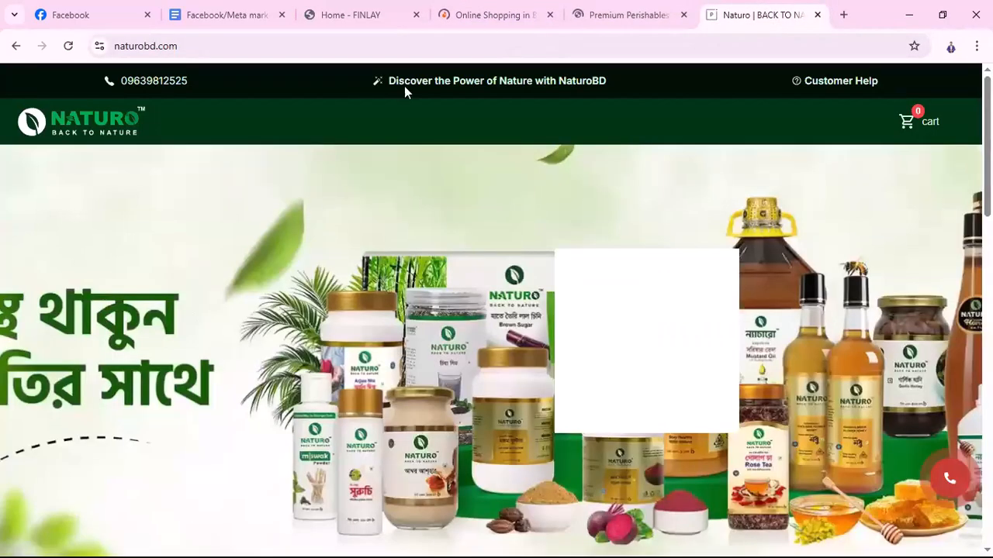
# Cycle through the Daraz, Chaldal and Naturo tabs, then scroll Daraz's Flash Sale and Categories
pyautogui.click(531, 10)
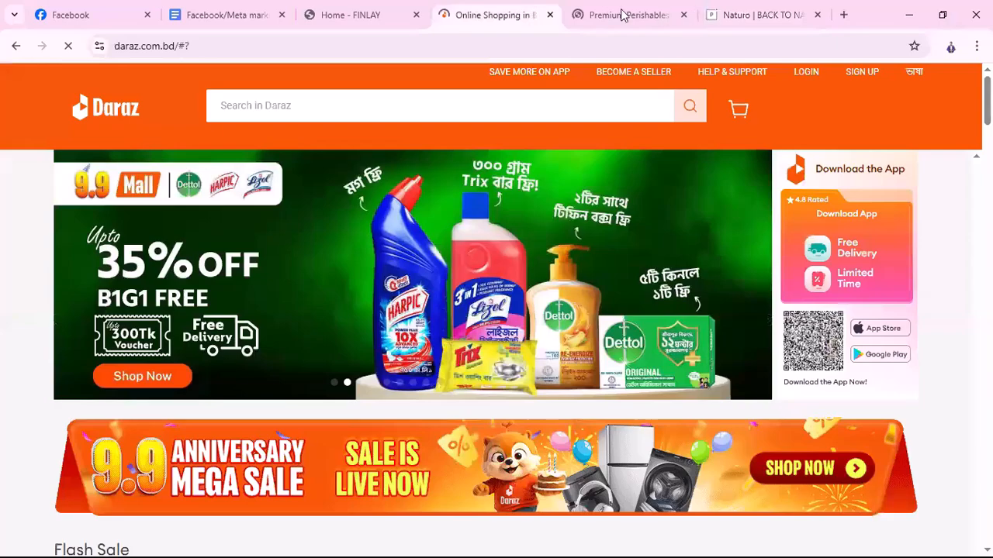
pyautogui.click(611, 12)
pyautogui.click(786, 20)
pyautogui.click(506, 16)
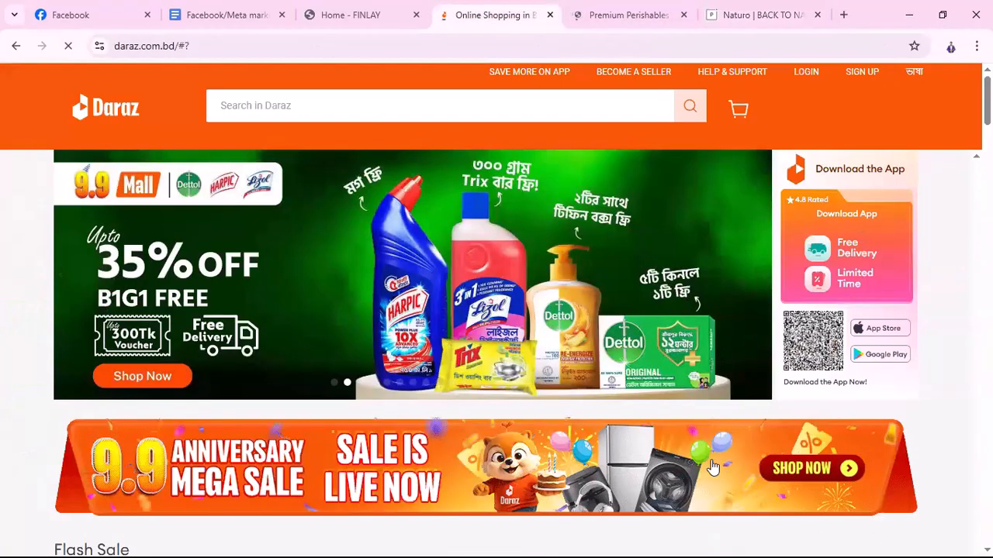
pyautogui.scroll(-3, 548, 317)
pyautogui.scroll(-2, 719, 372)
pyautogui.scroll(-2, 140, 257)
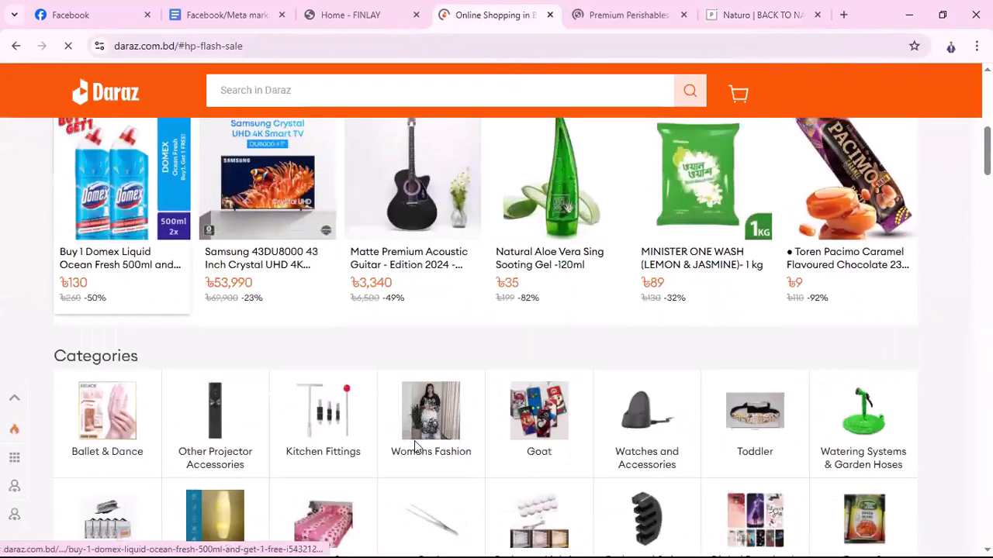
# Glance at the Chaldal page, then scroll through Daraz's Just For You products
pyautogui.click(624, 14)
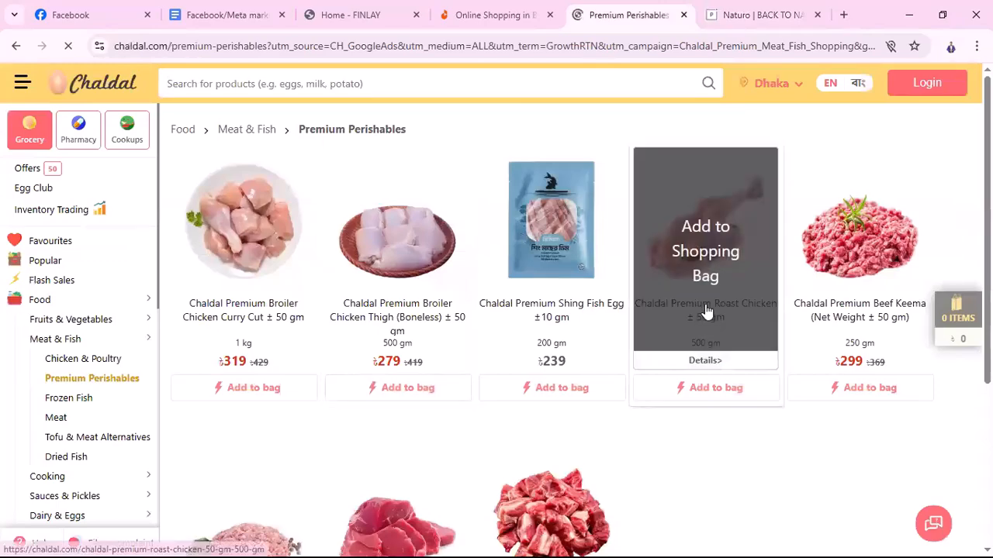
pyautogui.click(493, 15)
pyautogui.scroll(-4, 627, 484)
pyautogui.scroll(-7, 630, 483)
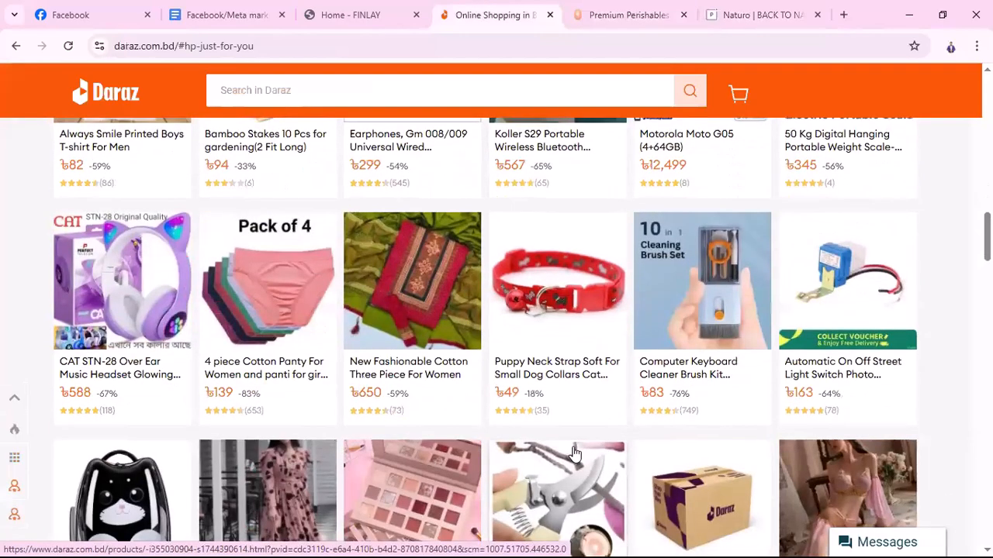
pyautogui.scroll(-11, 574, 452)
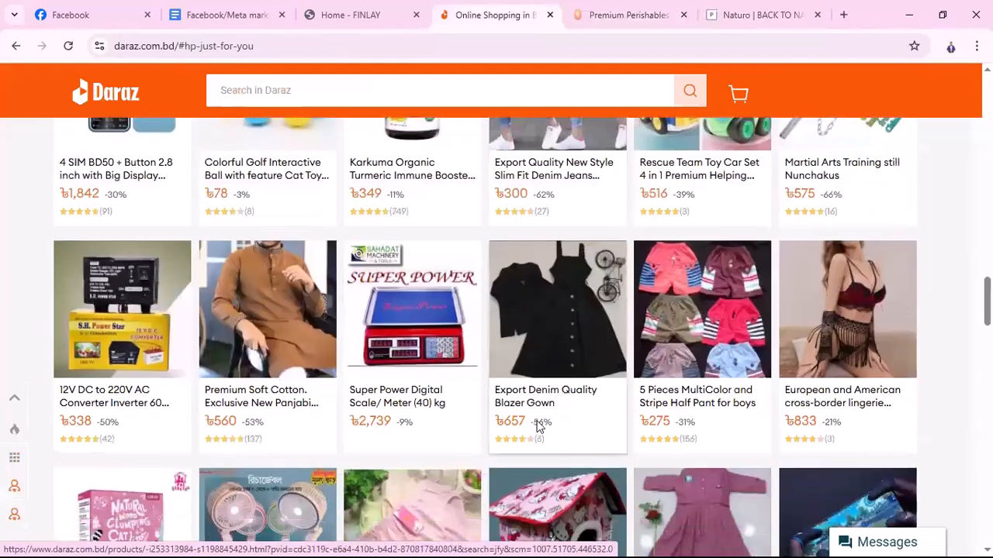
pyautogui.scroll(-10, 541, 437)
pyautogui.scroll(5, 505, 383)
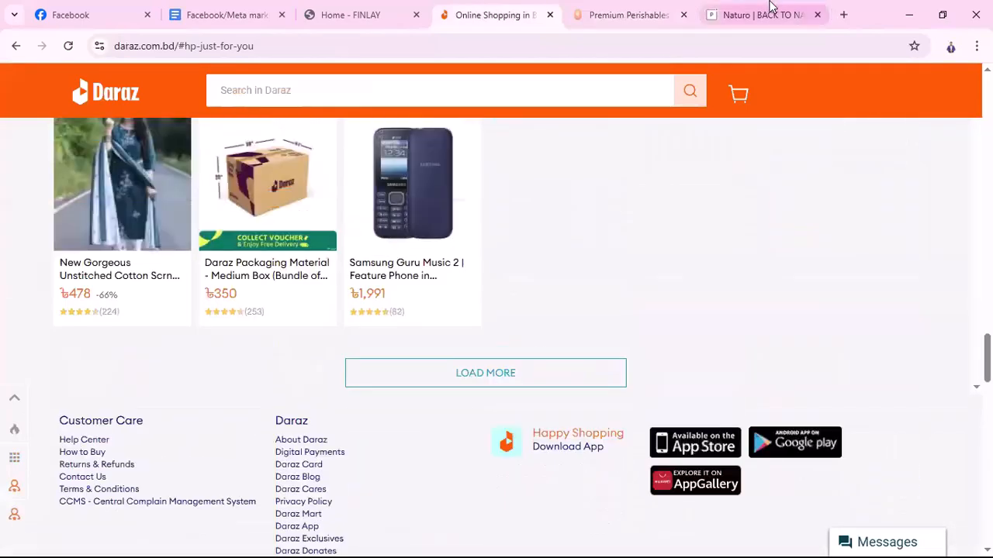
pyautogui.click(771, 15)
# Scroll down the naturobd.com homepage and back up, then return to the Daraz tab
pyautogui.scroll(-3, 657, 409)
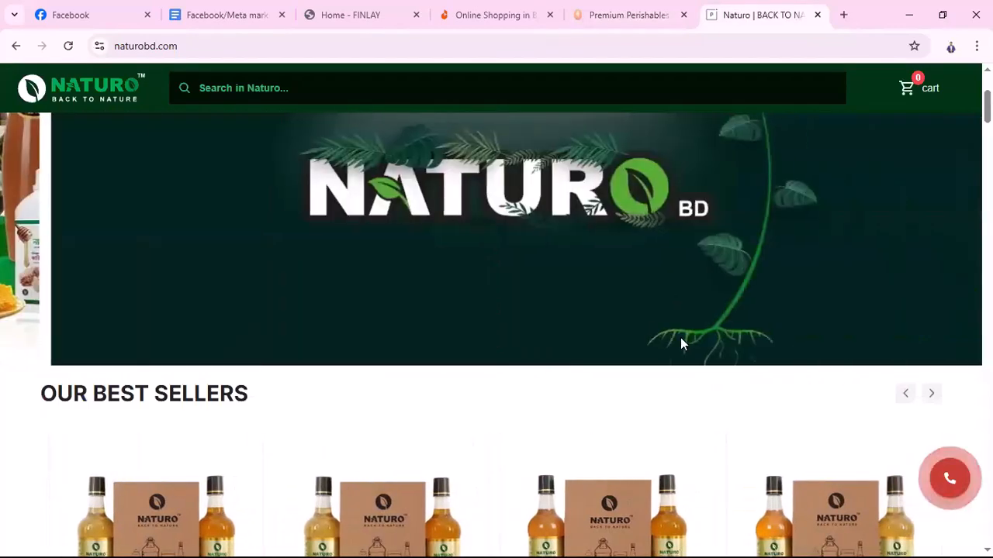
pyautogui.scroll(3, 681, 384)
pyautogui.scroll(-5, 682, 377)
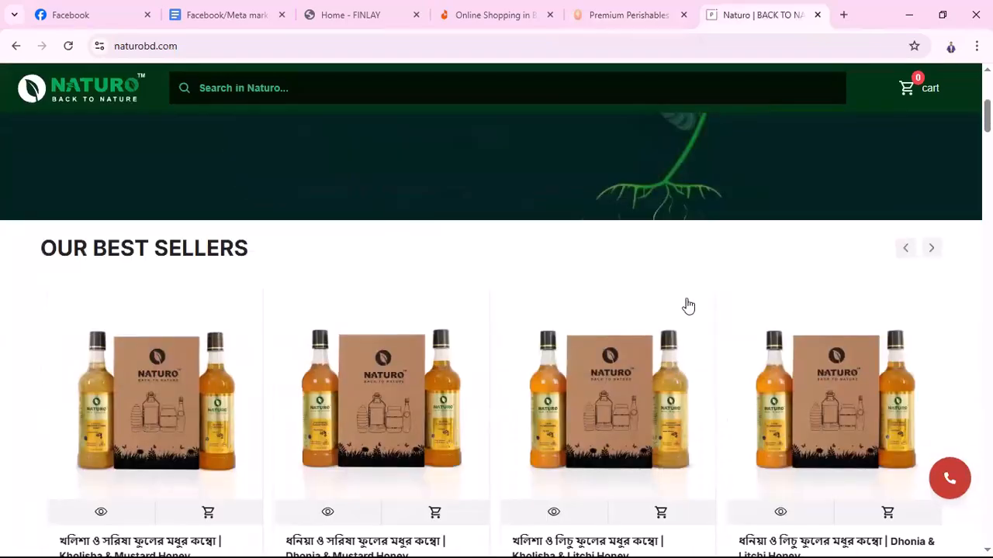
pyautogui.scroll(-8, 481, 370)
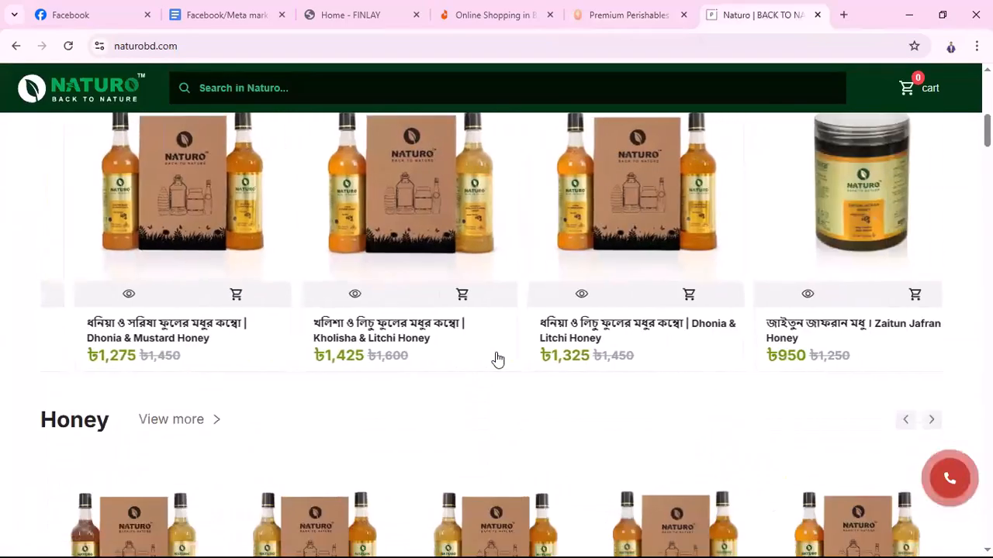
pyautogui.scroll(-3, 641, 441)
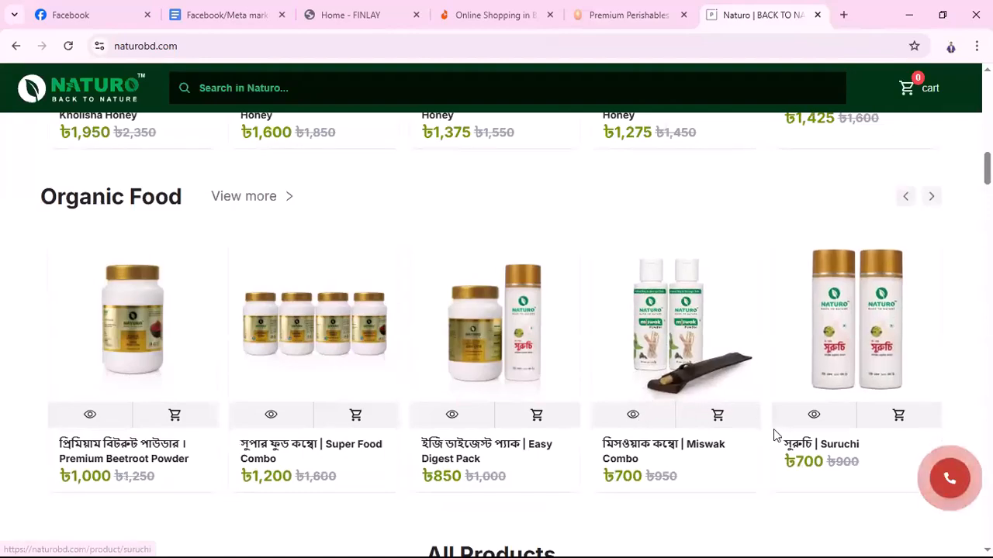
pyautogui.scroll(-1, 675, 324)
pyautogui.scroll(-6, 561, 414)
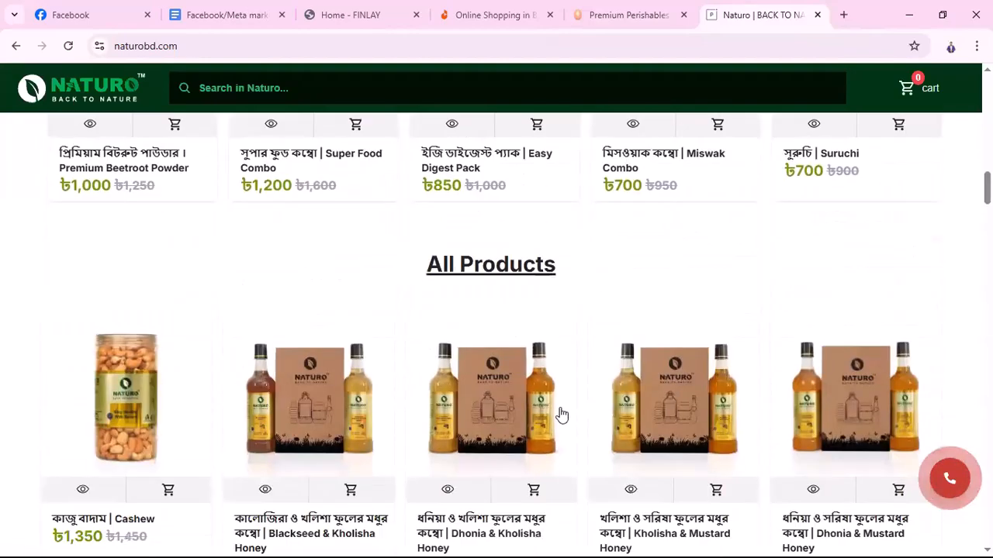
pyautogui.scroll(-2, 576, 416)
pyautogui.scroll(6, 572, 415)
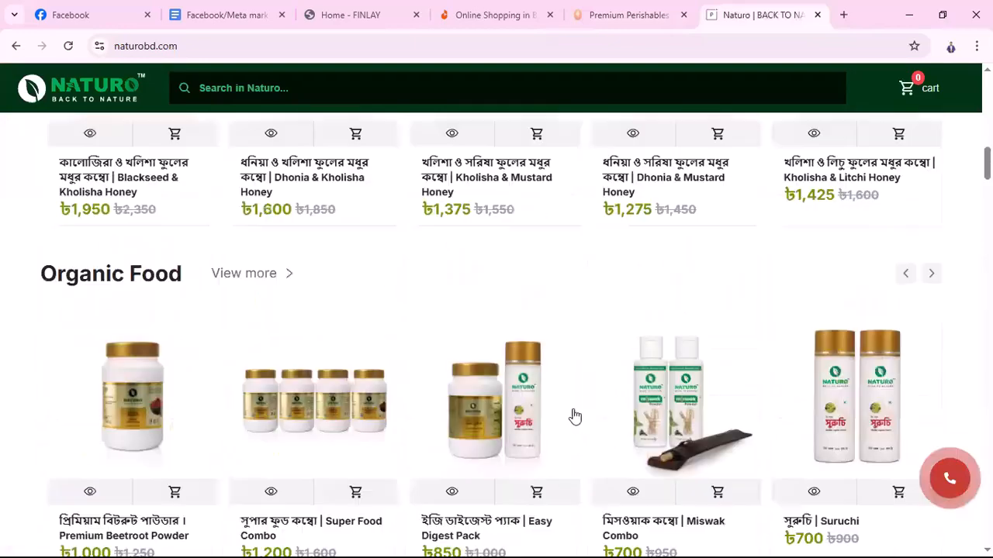
pyautogui.scroll(10, 500, 394)
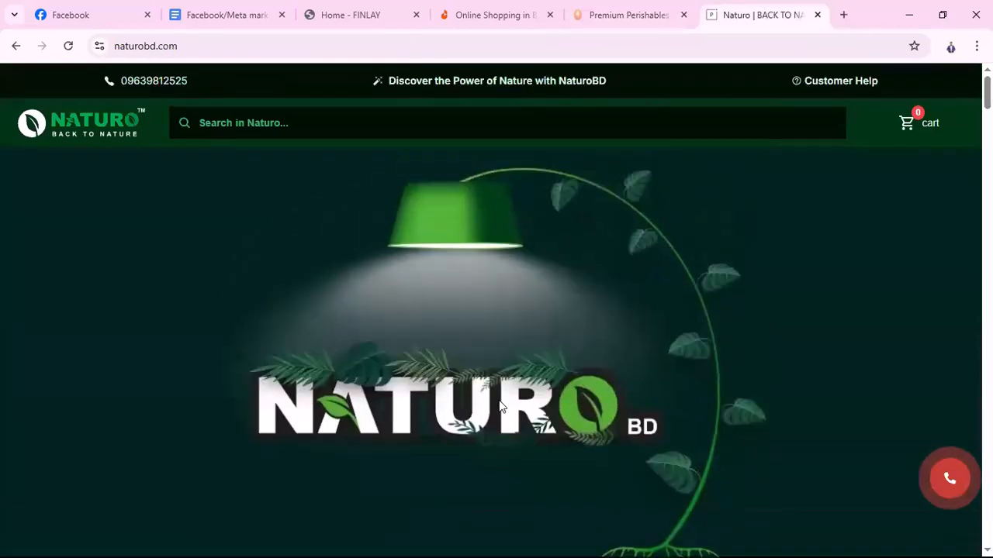
pyautogui.click(489, 14)
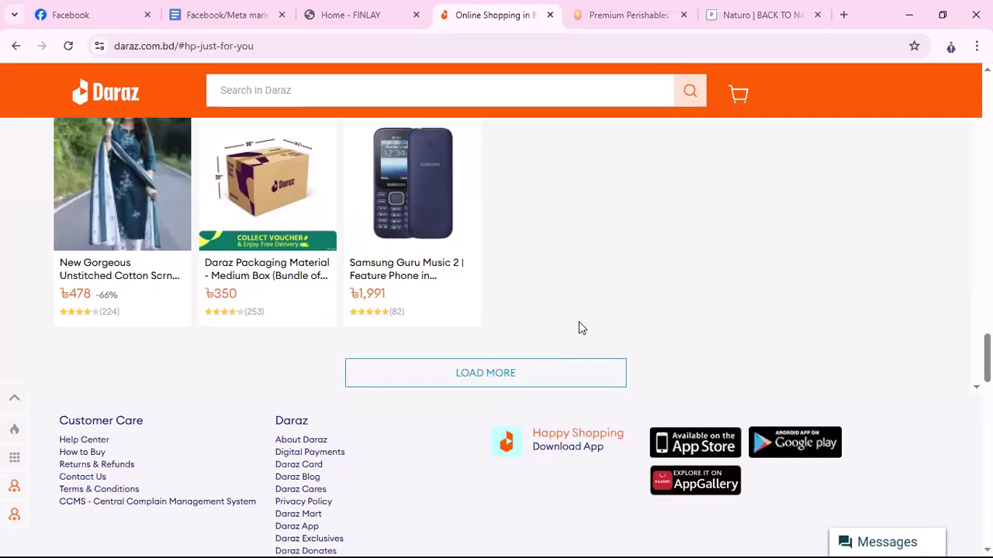
pyautogui.scroll(5, 578, 328)
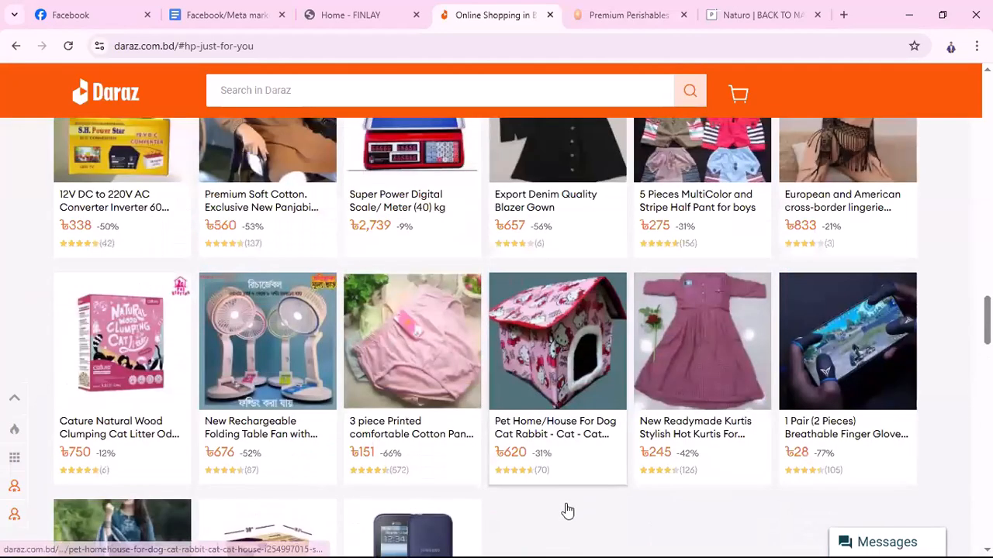
pyautogui.scroll(20, 568, 511)
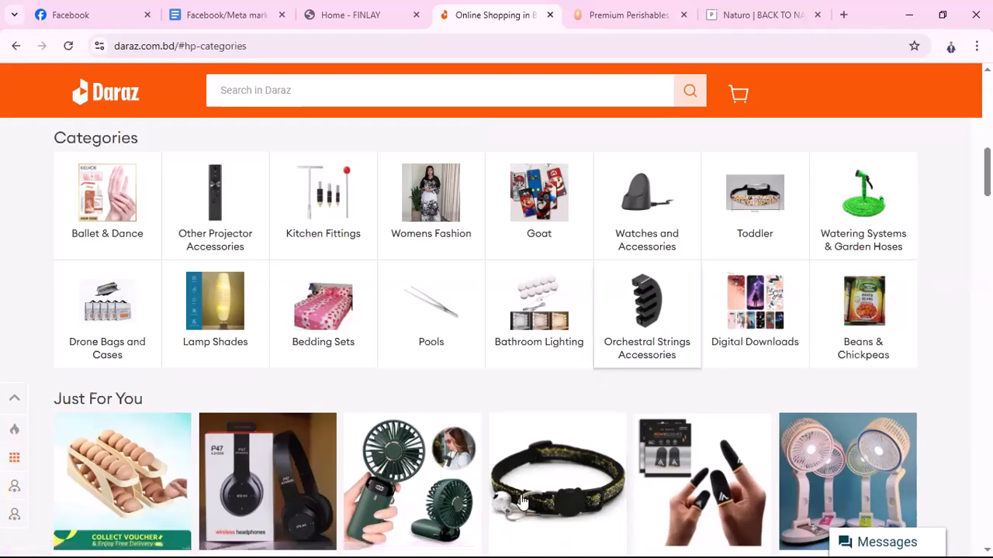
pyautogui.scroll(1, 616, 410)
pyautogui.scroll(10, 616, 419)
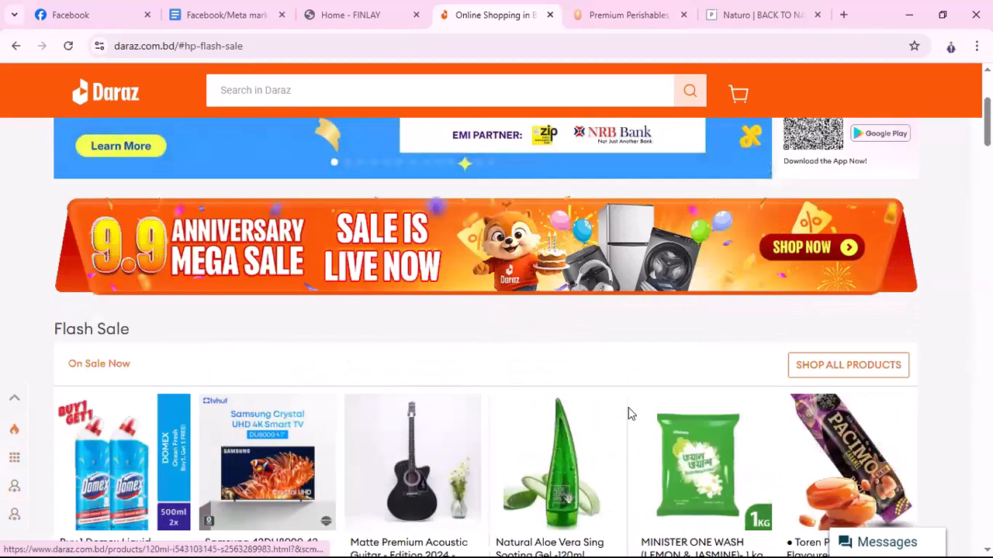
pyautogui.scroll(5, 716, 381)
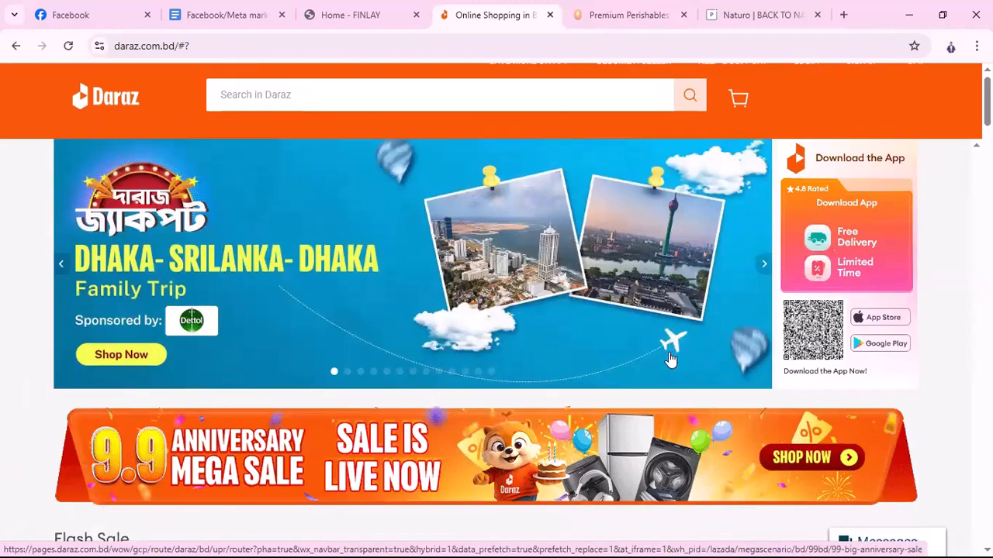
pyautogui.scroll(-10, 621, 370)
pyautogui.scroll(-5, 587, 370)
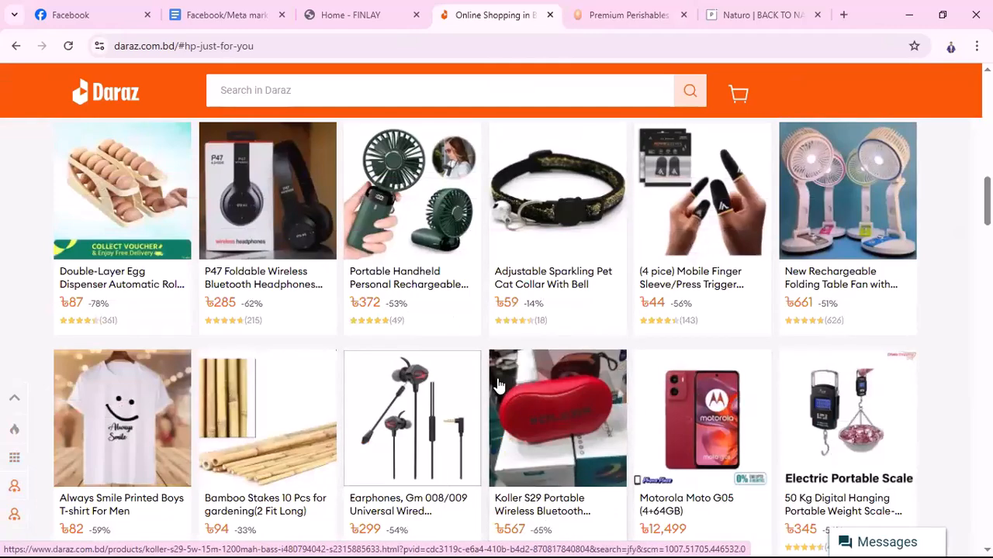
pyautogui.scroll(5, 543, 380)
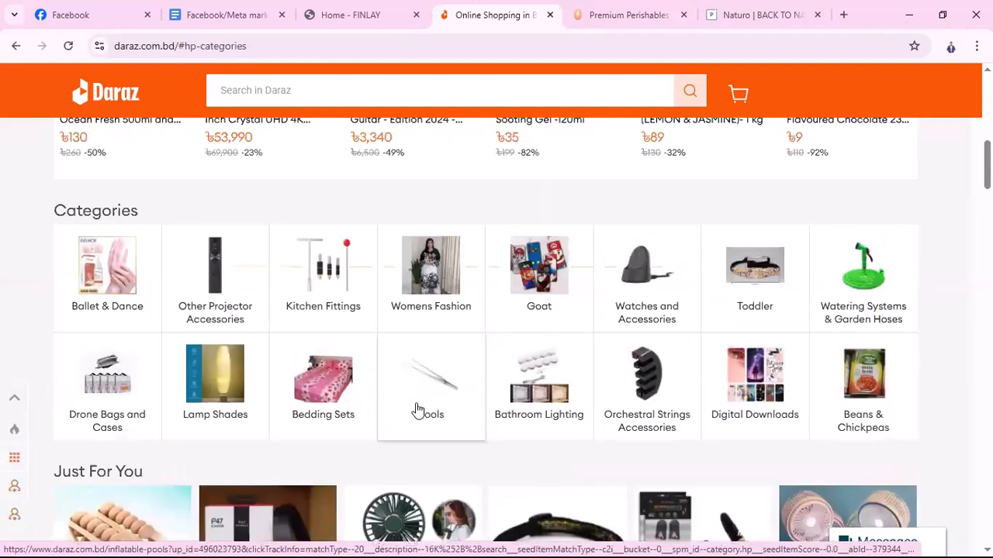
pyautogui.scroll(-4, 428, 410)
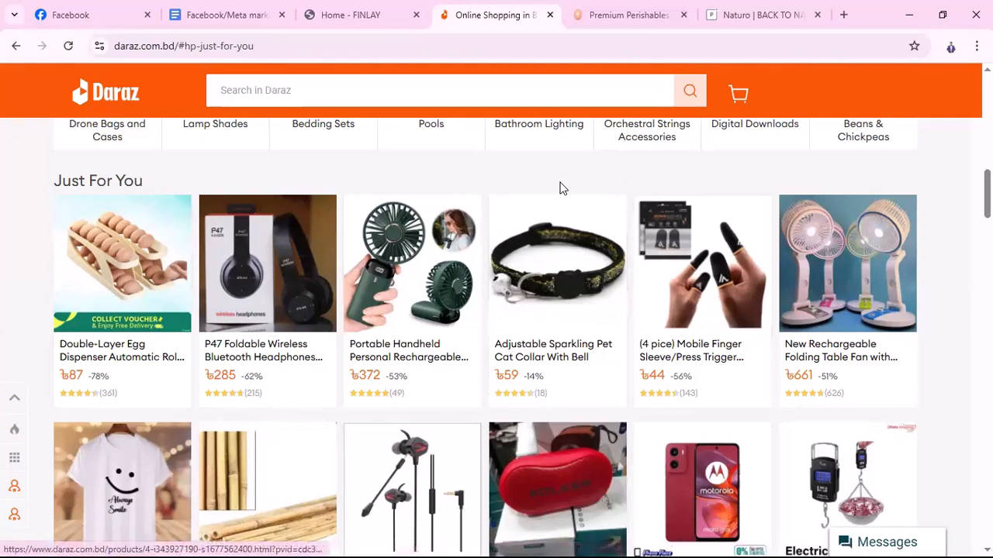
# Check the Facebook/Meta marketing A to Z outline, then switch to the FINLAY store homepage
pyautogui.click(194, 16)
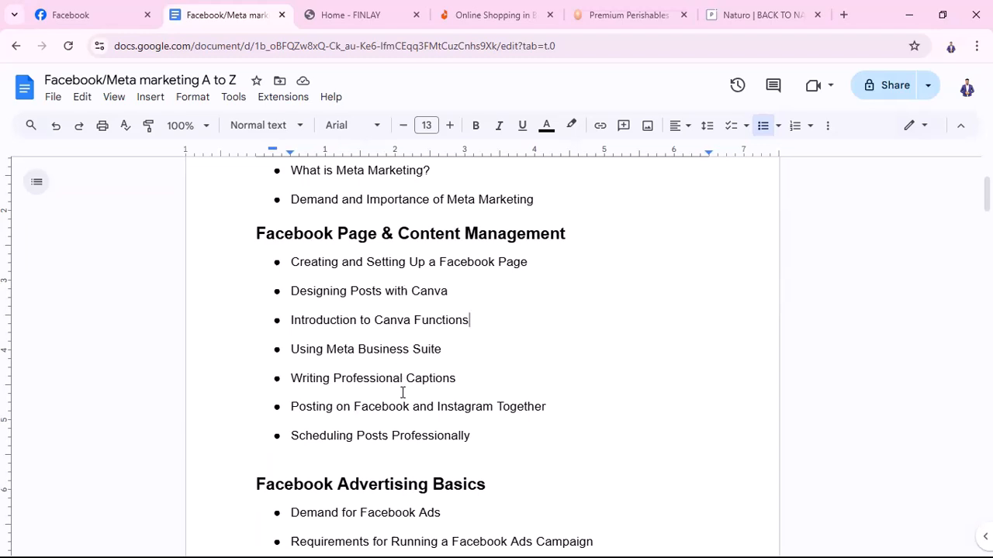
pyautogui.click(374, 22)
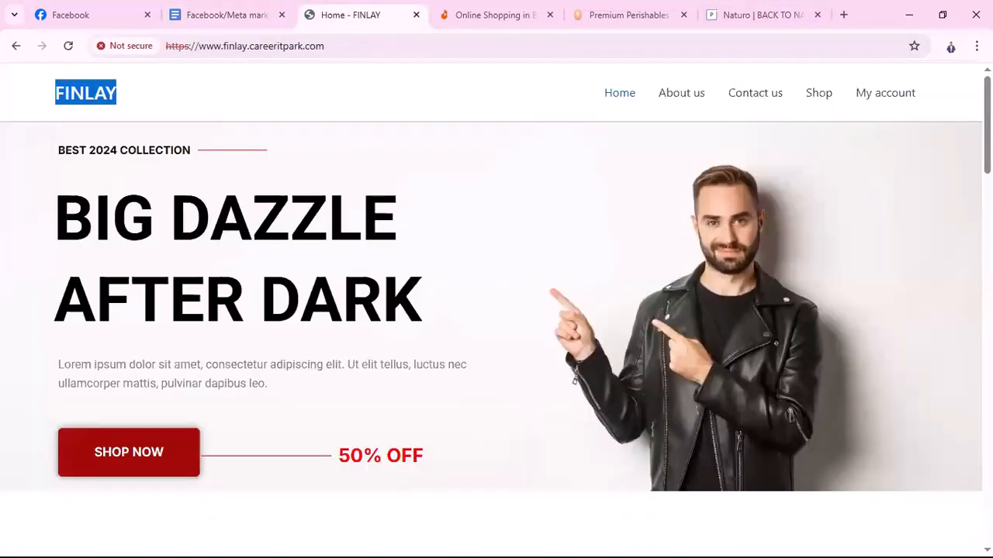
pyautogui.click(540, 123)
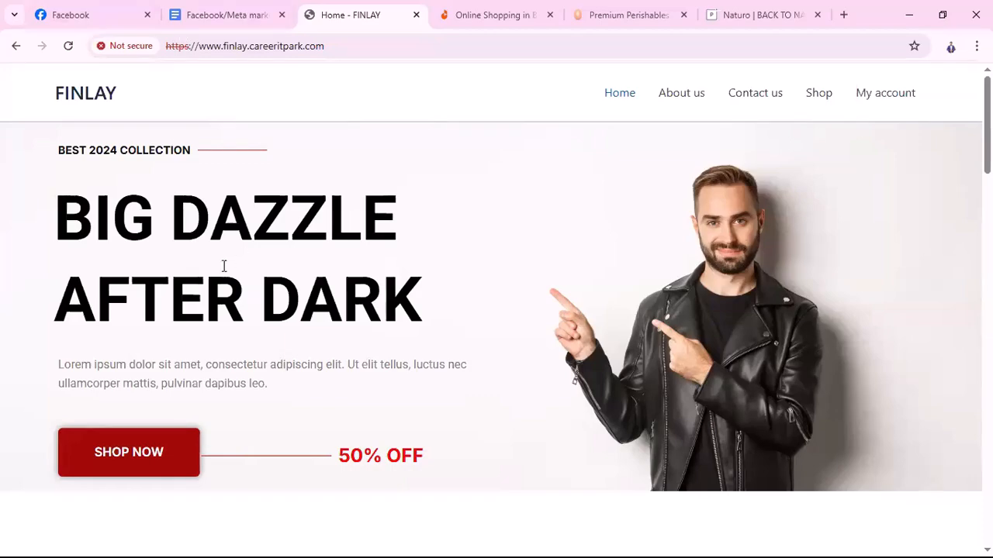
pyautogui.scroll(-7, 581, 244)
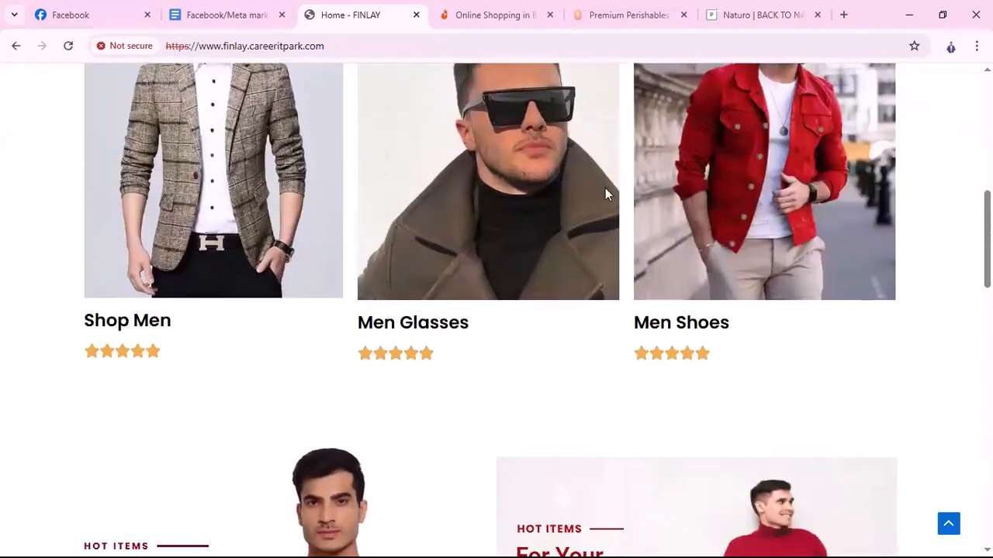
pyautogui.scroll(-8, 724, 215)
pyautogui.scroll(-8, 711, 445)
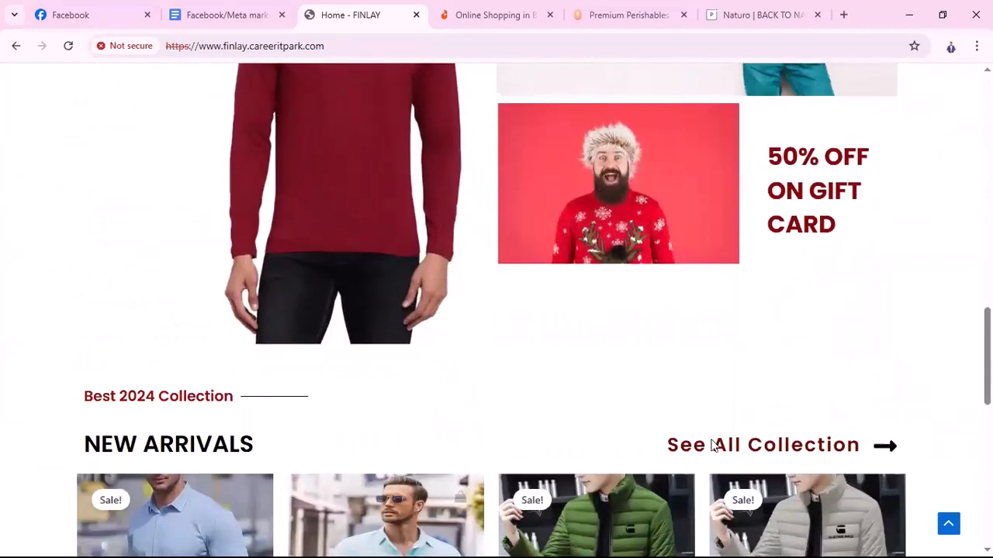
pyautogui.scroll(20, 621, 365)
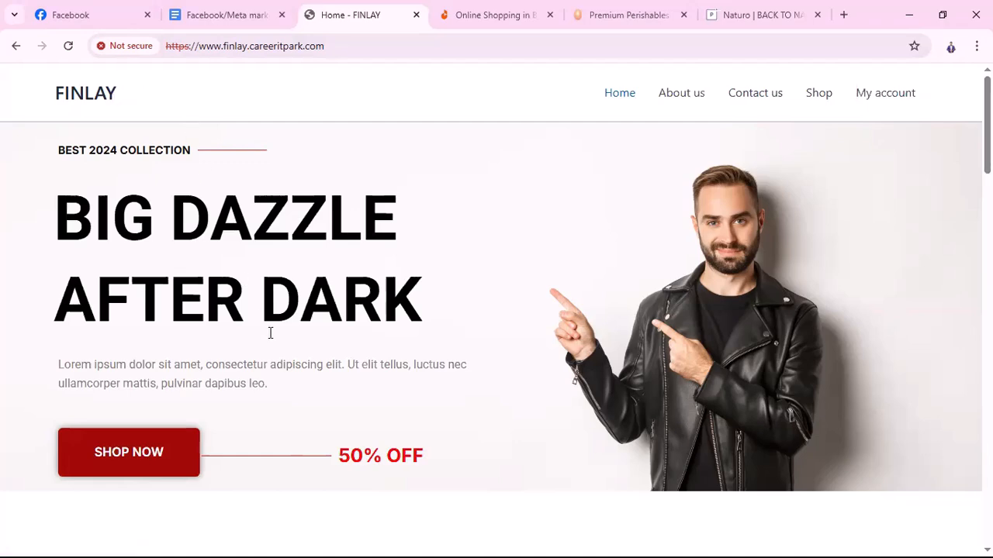
# Review the outline's Page and content management topics, then switch to Facebook's home feed
pyautogui.click(214, 15)
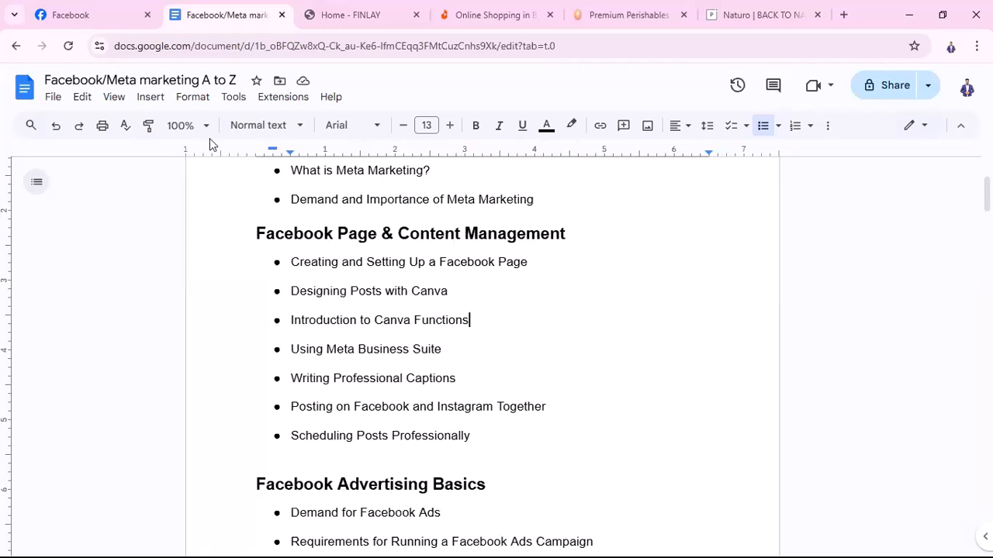
pyautogui.click(102, 16)
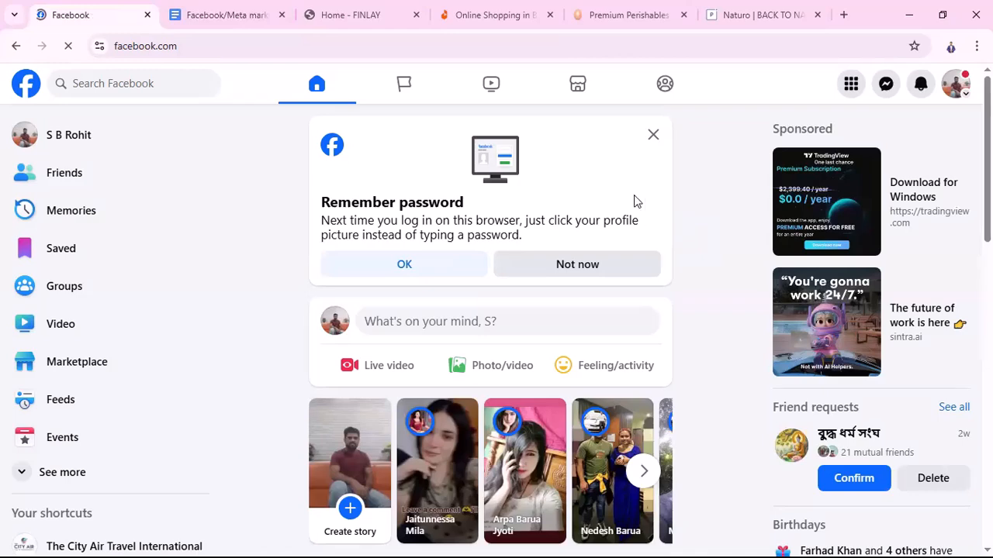
# Dismiss the remember-password prompt and open Pages from the sidebar's See more list
pyautogui.click(656, 140)
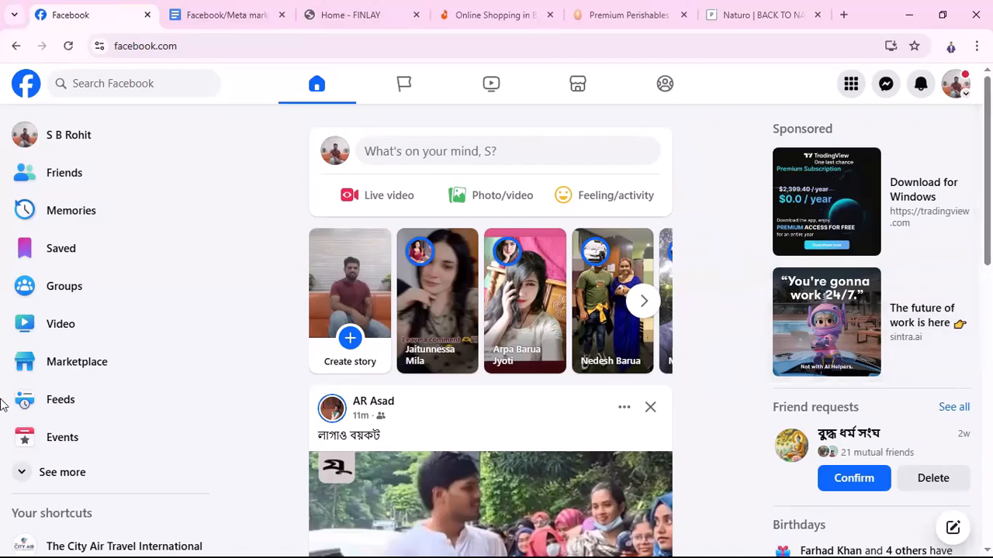
pyautogui.scroll(-1, 83, 376)
pyautogui.scroll(-1, 83, 376)
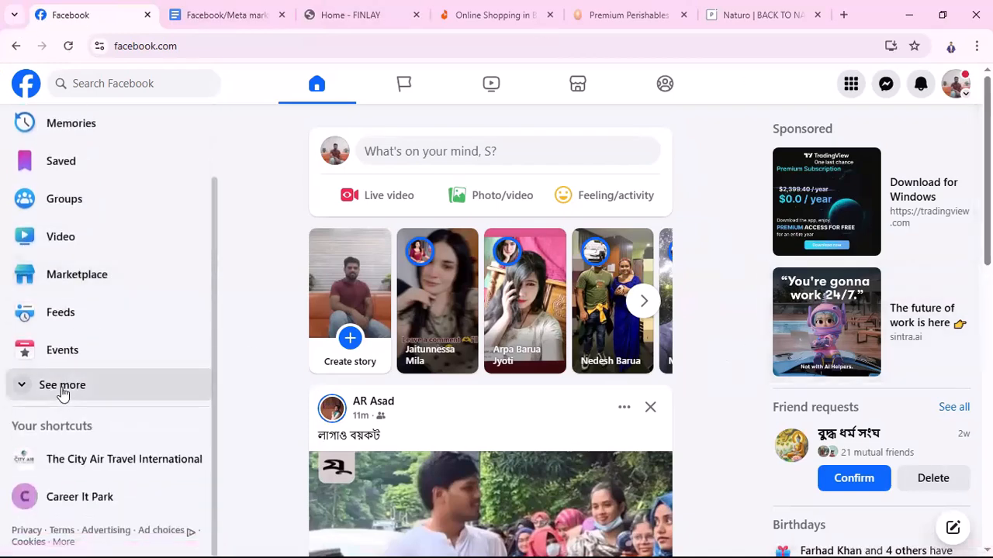
pyautogui.click(63, 394)
pyautogui.scroll(-3, 62, 391)
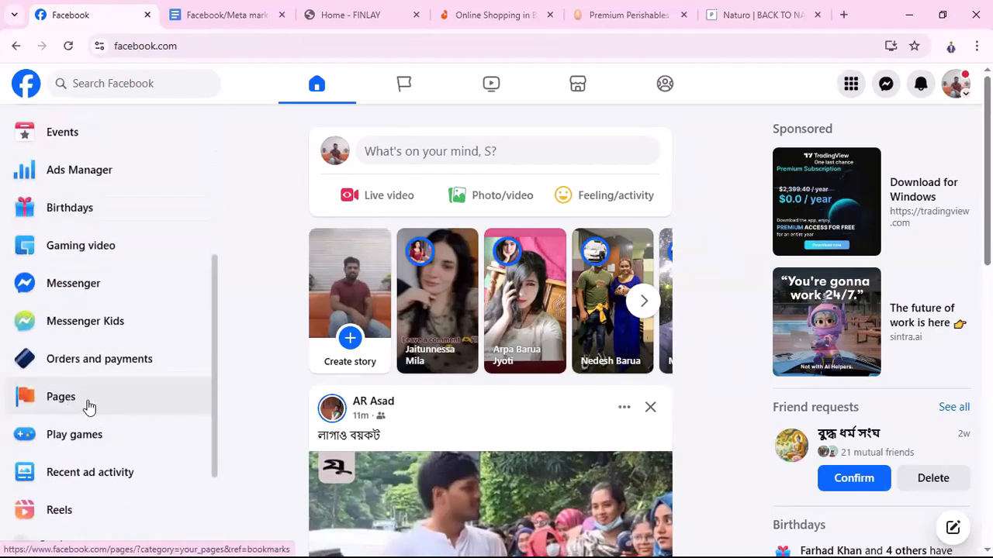
pyautogui.click(52, 400)
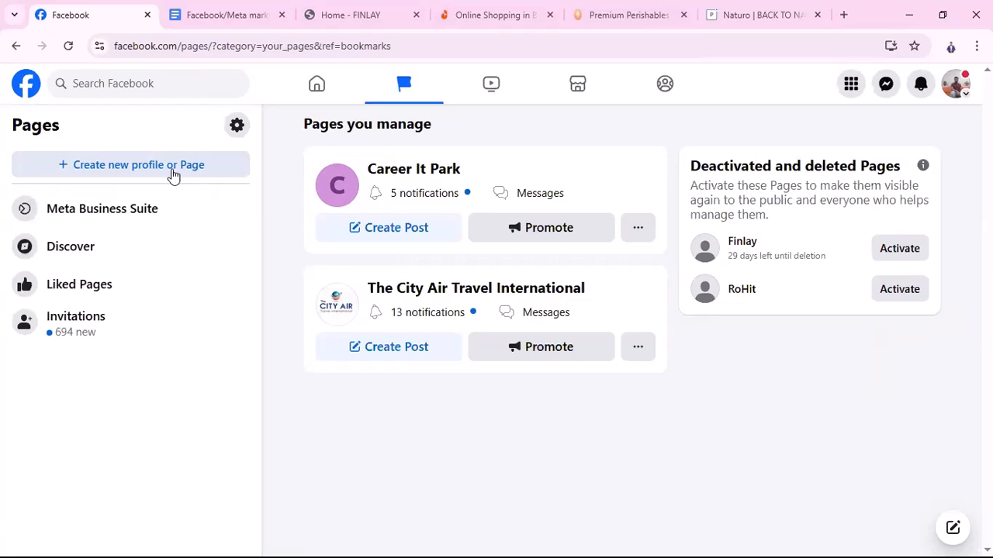
# Choose Public Page under Create new profile or Page and continue to the setup form
pyautogui.click(172, 172)
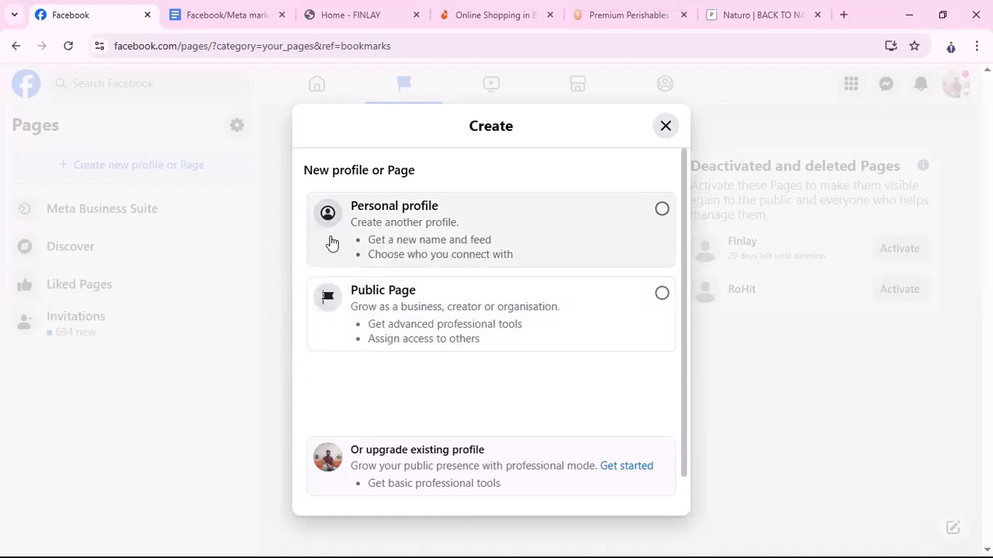
pyautogui.click(661, 296)
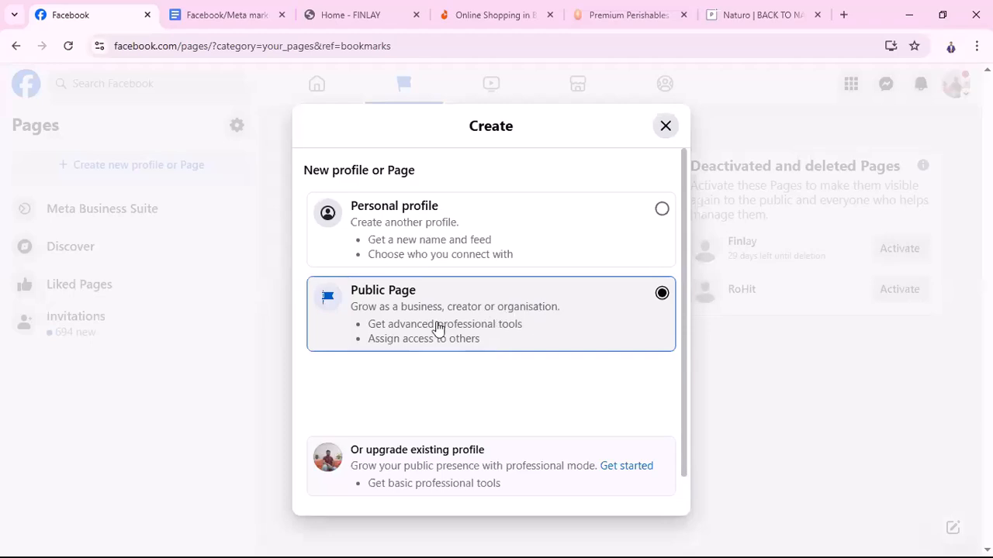
pyautogui.scroll(-1, 566, 288)
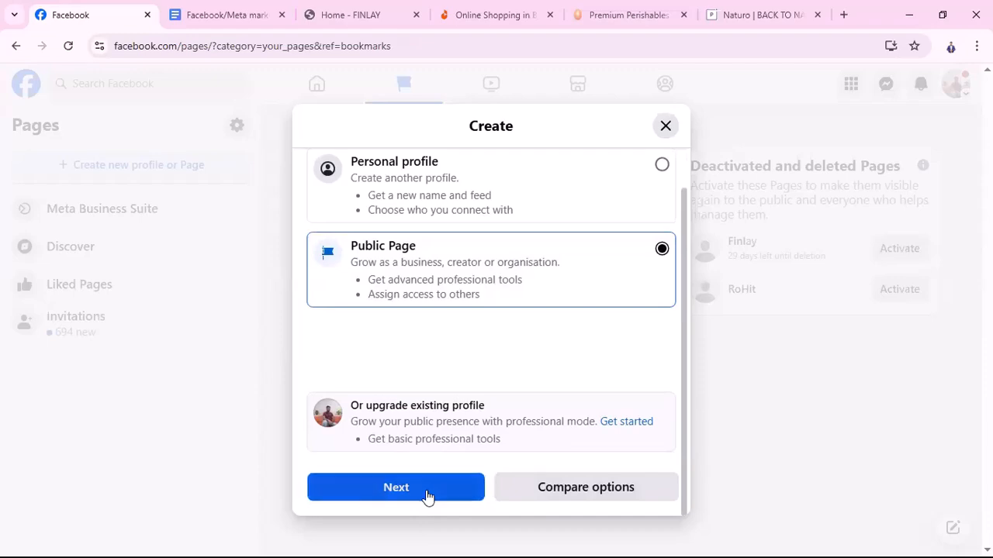
pyautogui.click(428, 494)
pyautogui.scroll(-3, 527, 386)
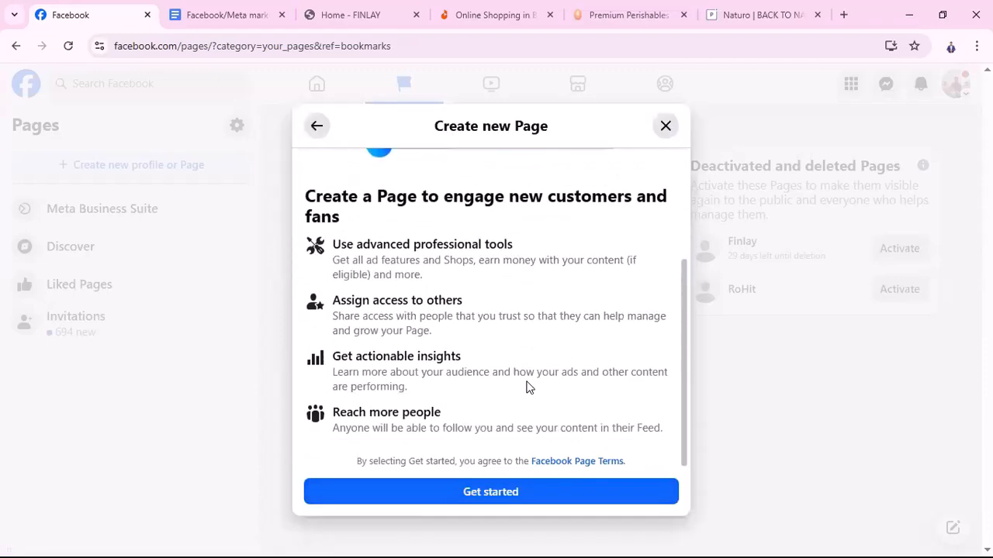
pyautogui.click(490, 493)
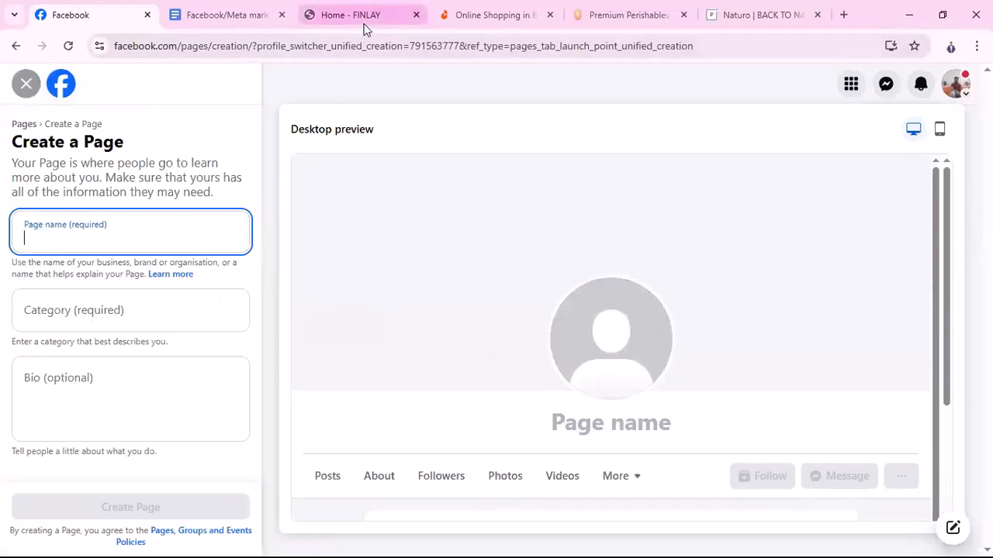
# Move the FINLAY tab next to Facebook and check the shop's name on its site
pyautogui.moveTo(365, 24); pyautogui.dragTo(188, 26)
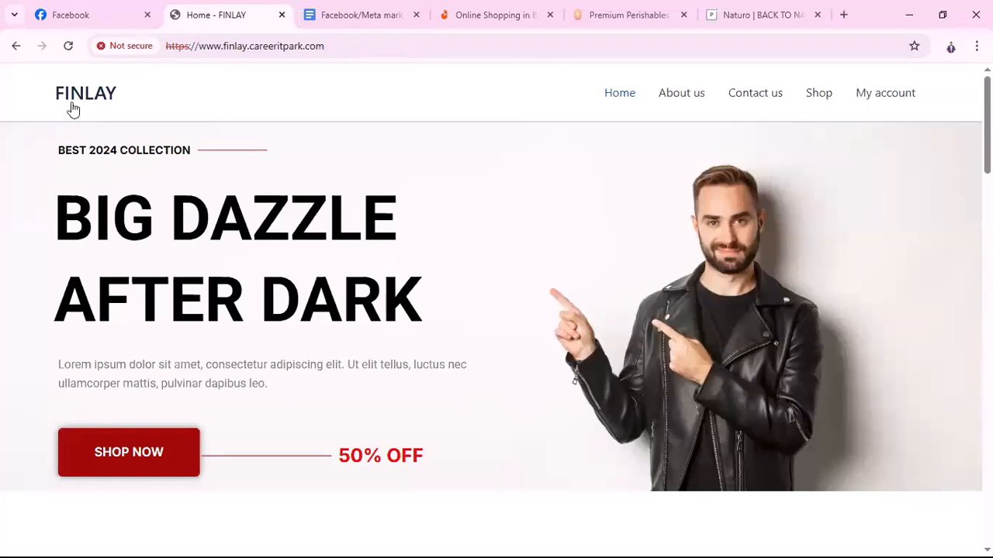
pyautogui.click(77, 18)
pyautogui.click(233, 14)
pyautogui.click(88, 15)
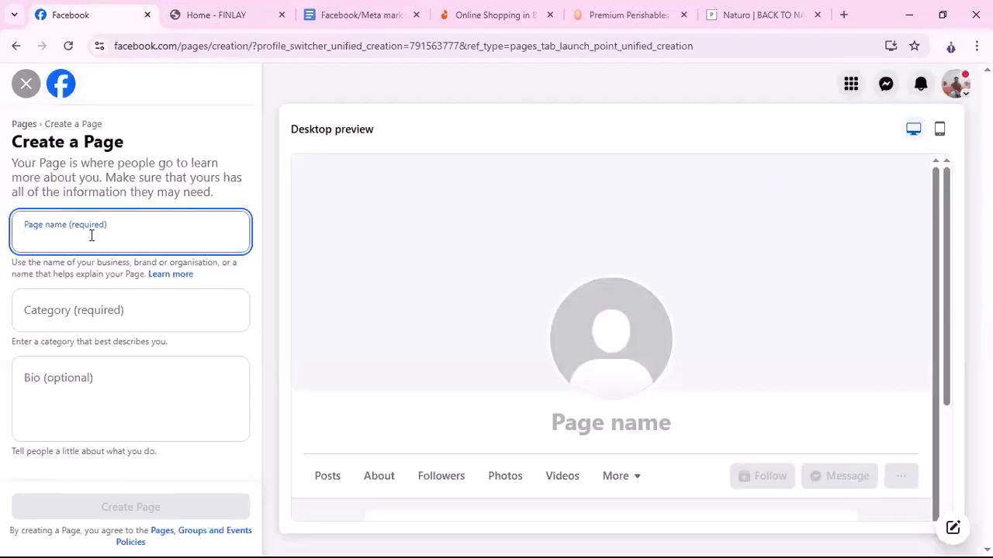
# Type 'Finlay BD Shop' as the Page name, fixing the typos along the way
pyautogui.write('Fina')
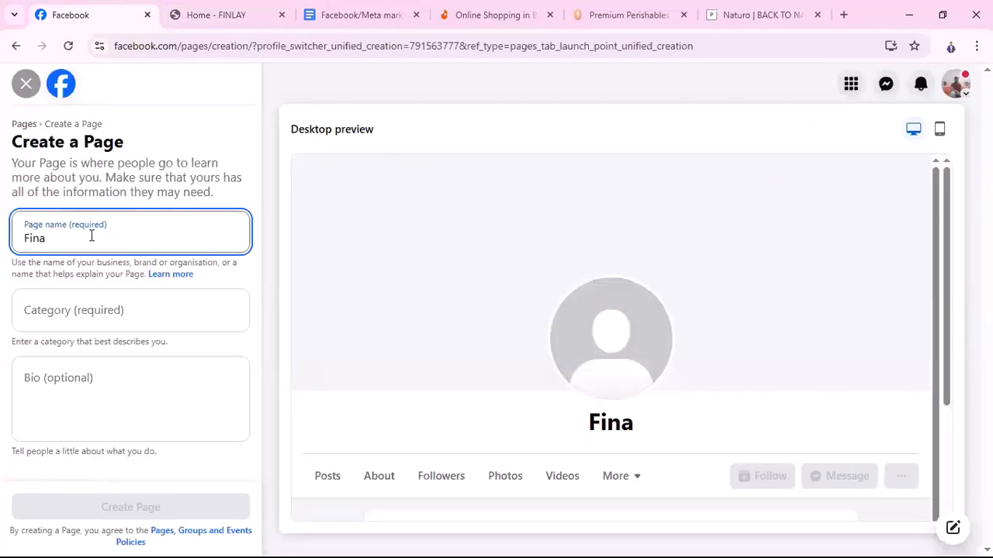
pyautogui.press('BackSpace')
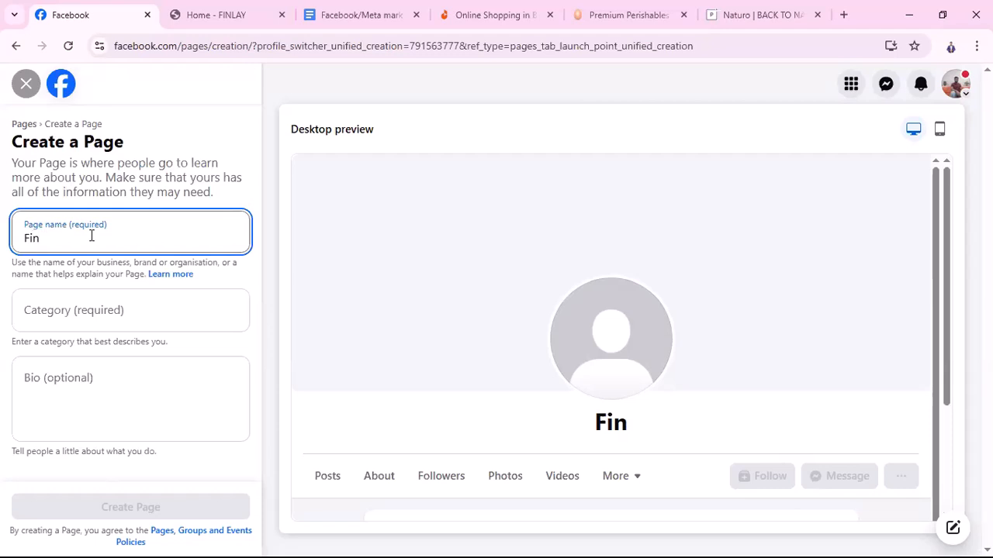
pyautogui.write('ley')
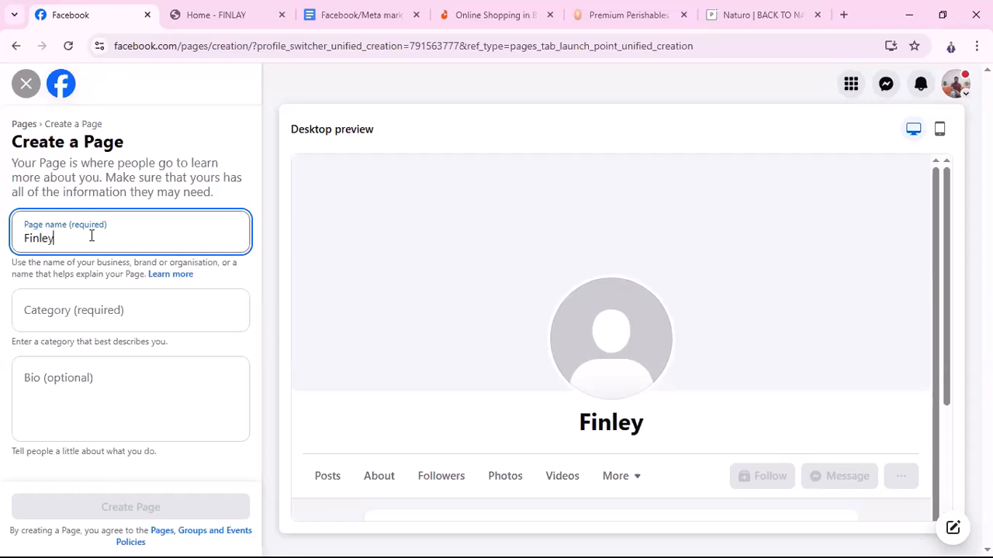
pyautogui.press('BackSpace')
pyautogui.press('BackSpace')
pyautogui.write('ay')
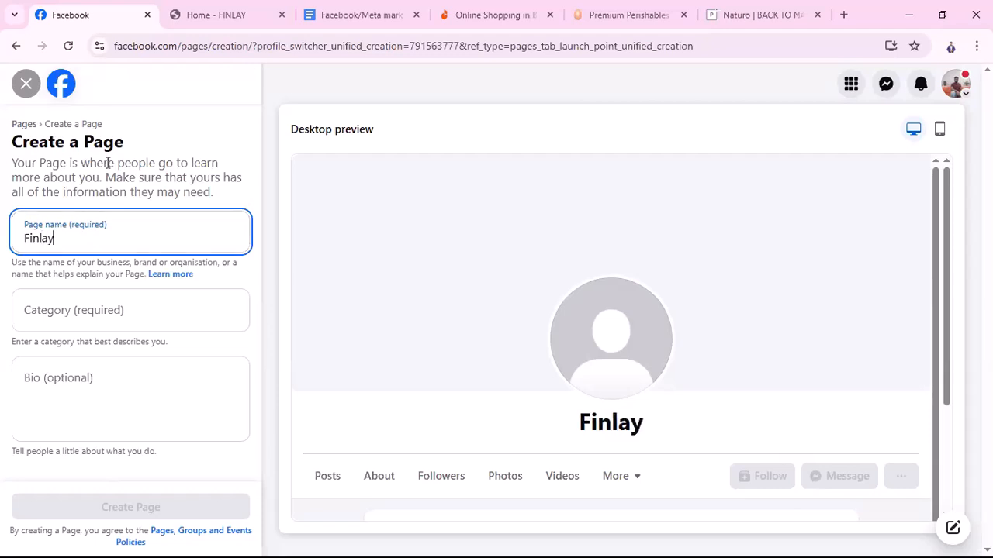
pyautogui.write(' BD')
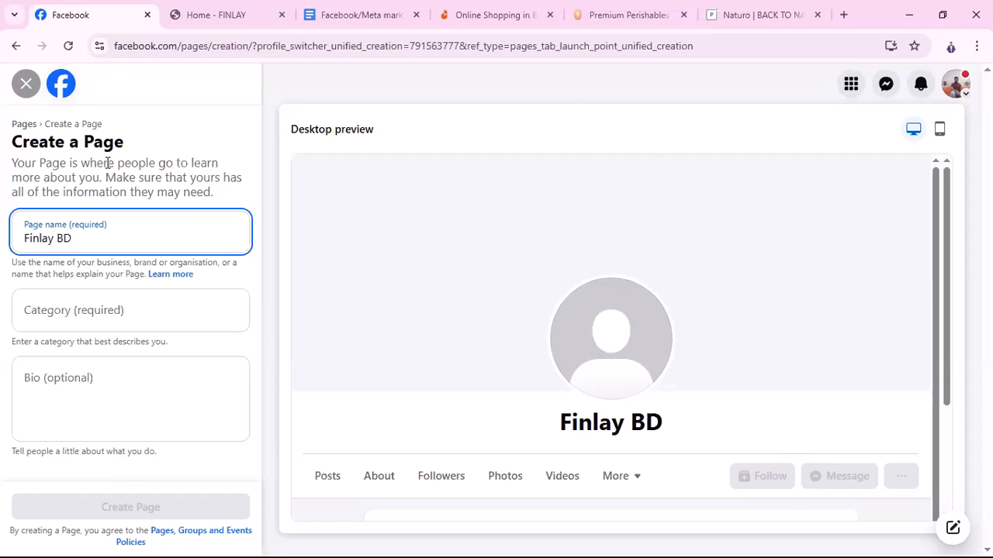
pyautogui.write(' Sho')
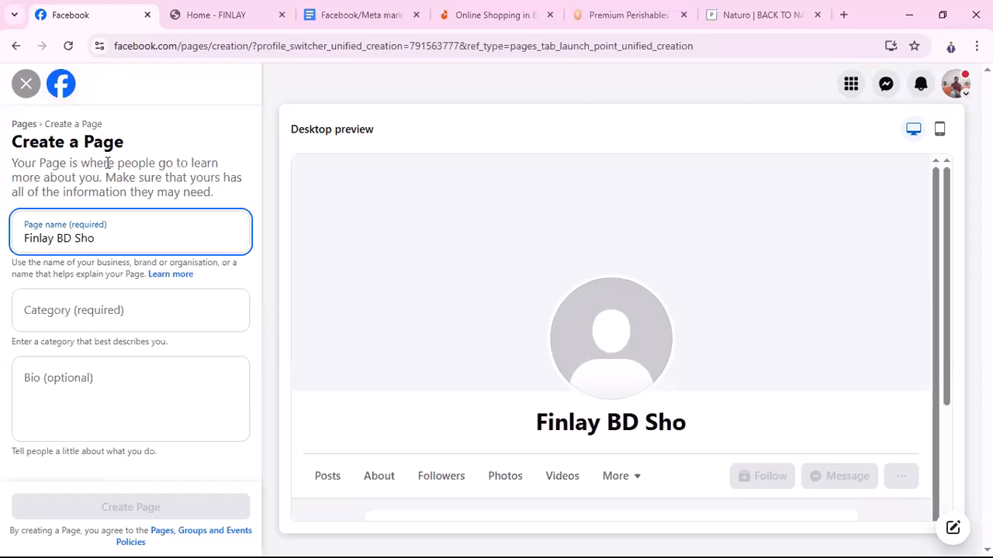
pyautogui.write('p')
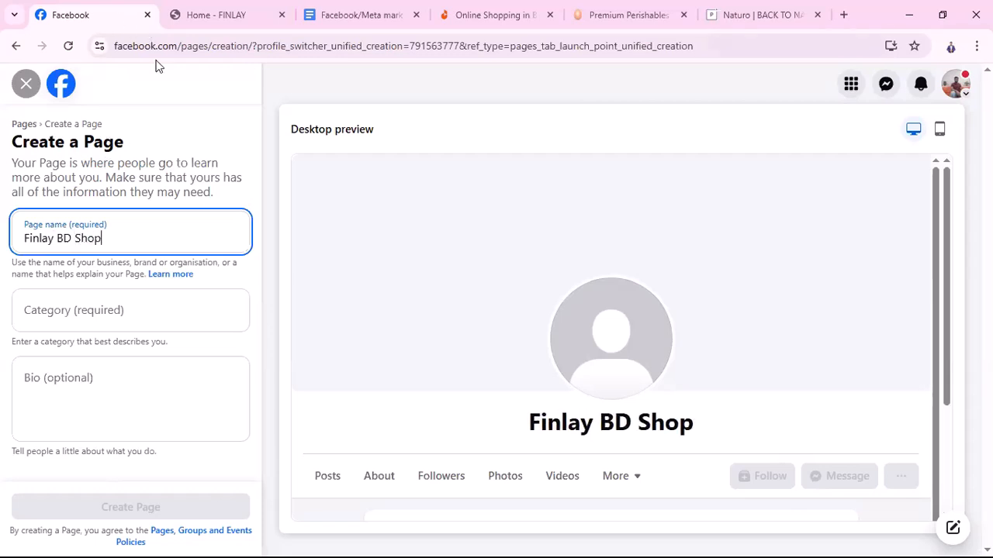
# Type 'cloth' into the Category field and check the Finlay shop site for reference
pyautogui.click(123, 319)
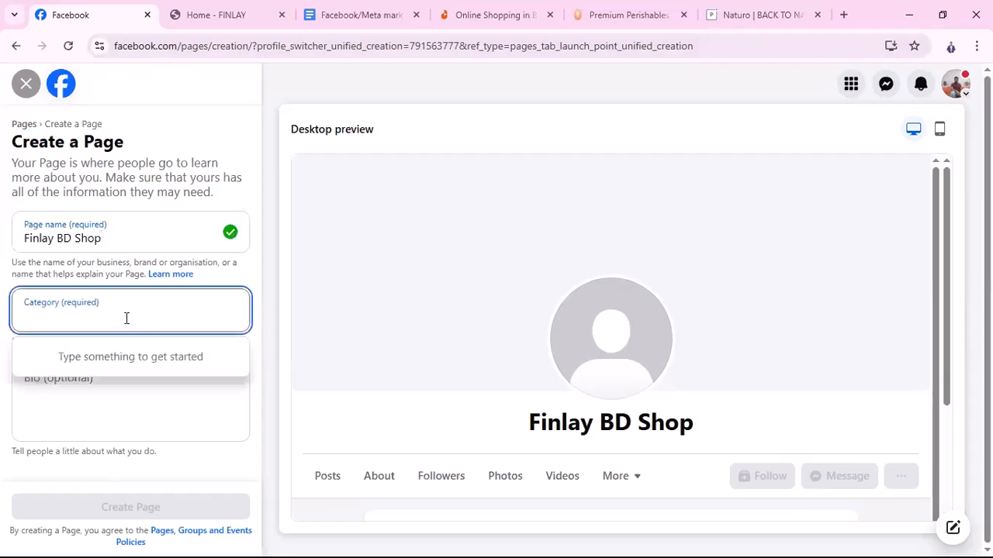
pyautogui.write('c')
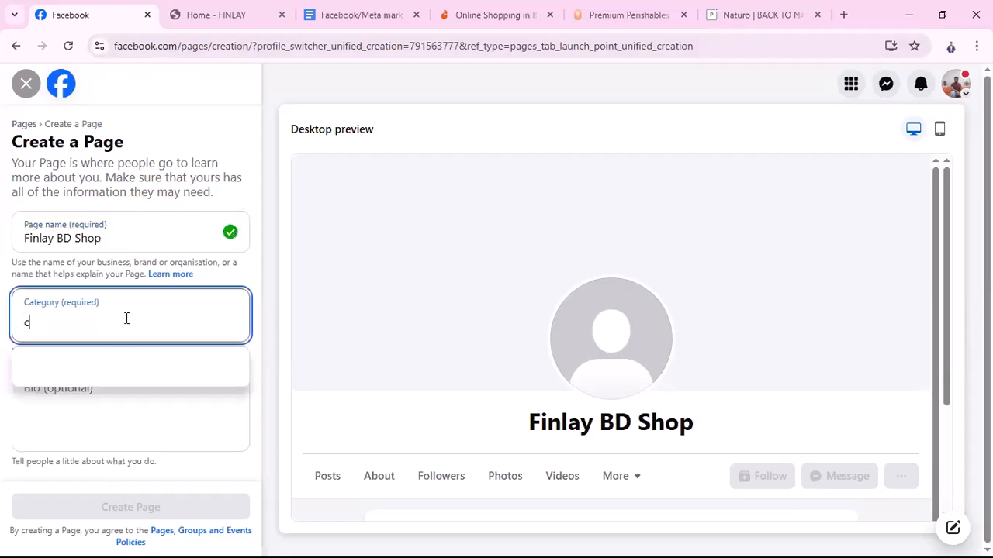
pyautogui.write('loth')
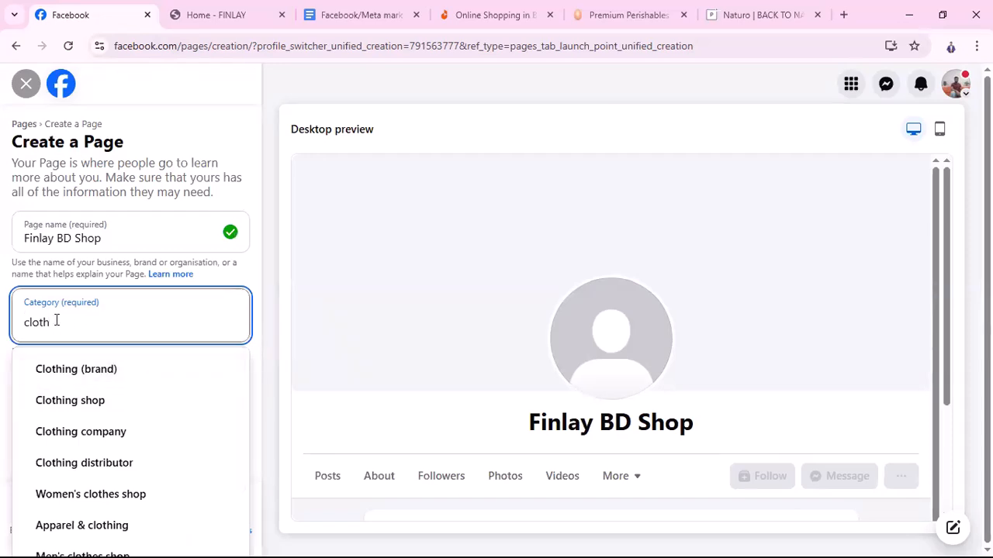
pyautogui.click(227, 22)
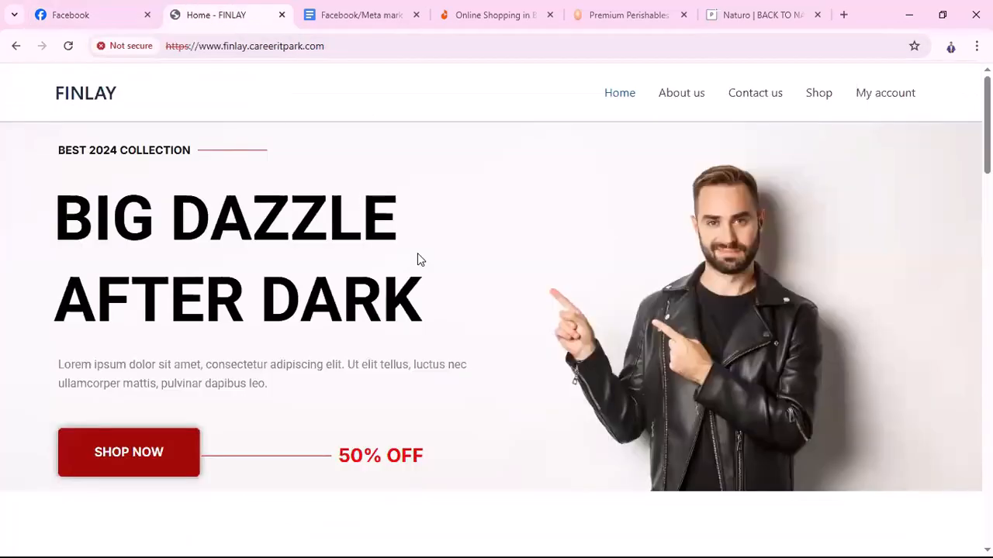
pyautogui.scroll(-3, 540, 429)
pyautogui.scroll(-12, 541, 429)
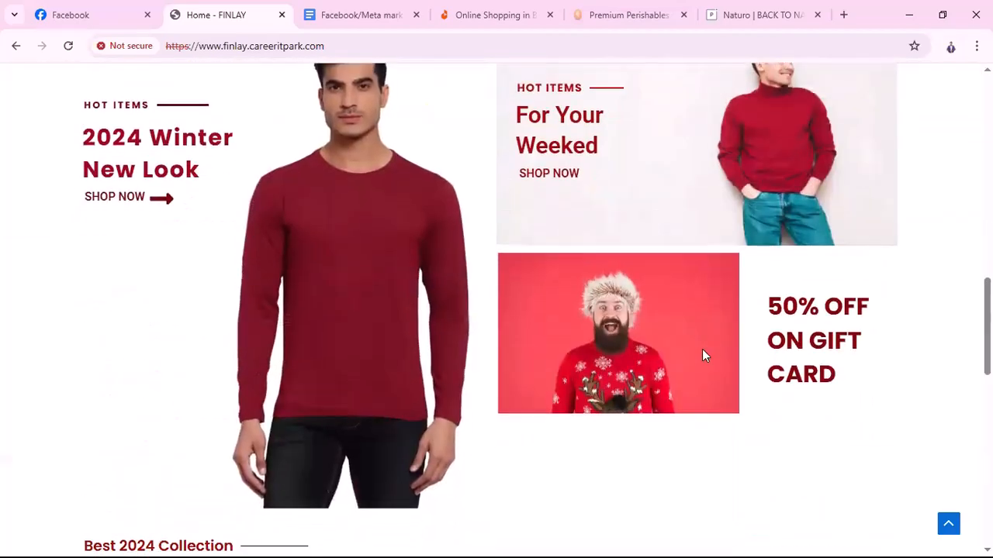
pyautogui.scroll(-4, 583, 386)
pyautogui.scroll(6, 720, 437)
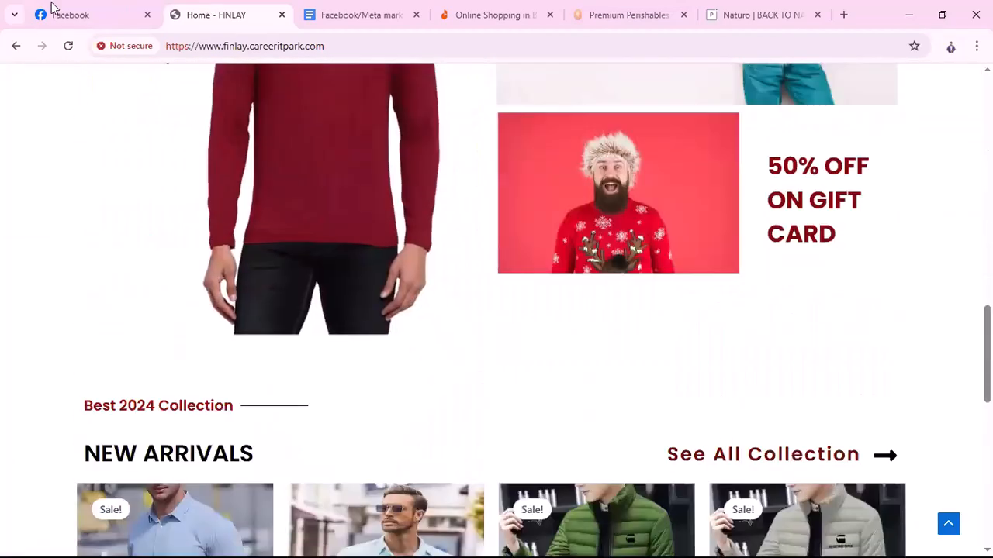
# Pick Clothing shop as the Page category, then open a blank browser tab
pyautogui.click(58, 15)
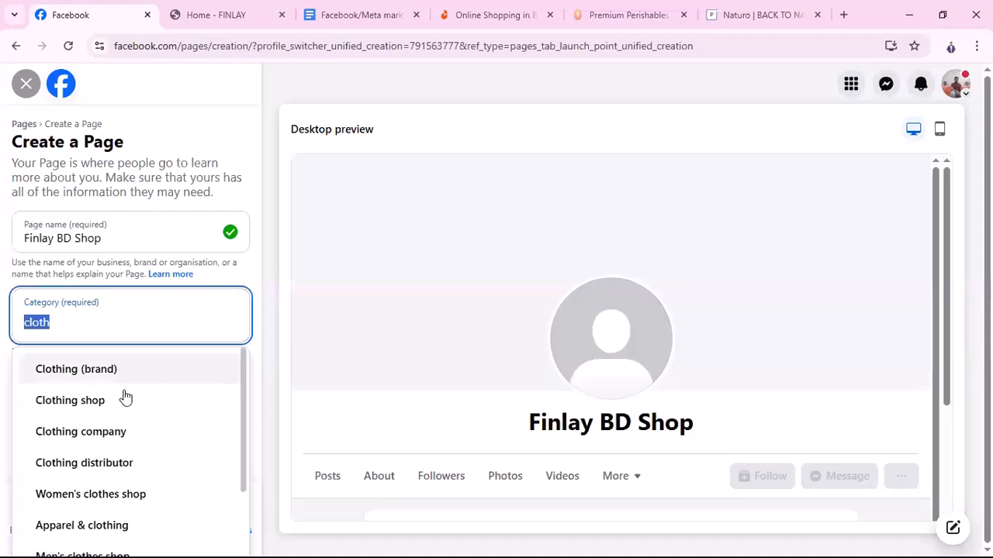
pyautogui.scroll(-1, 116, 419)
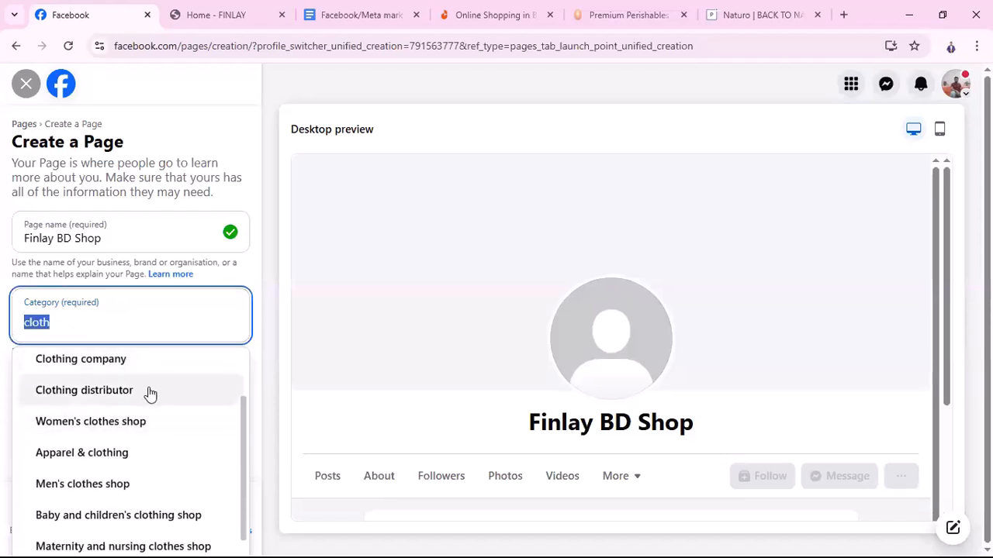
pyautogui.scroll(-1, 108, 458)
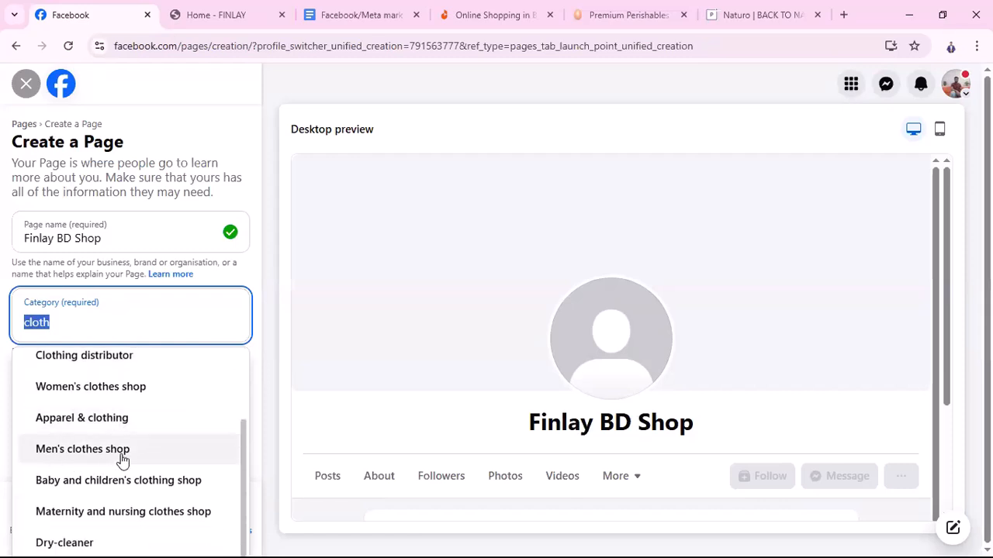
pyautogui.scroll(2, 126, 507)
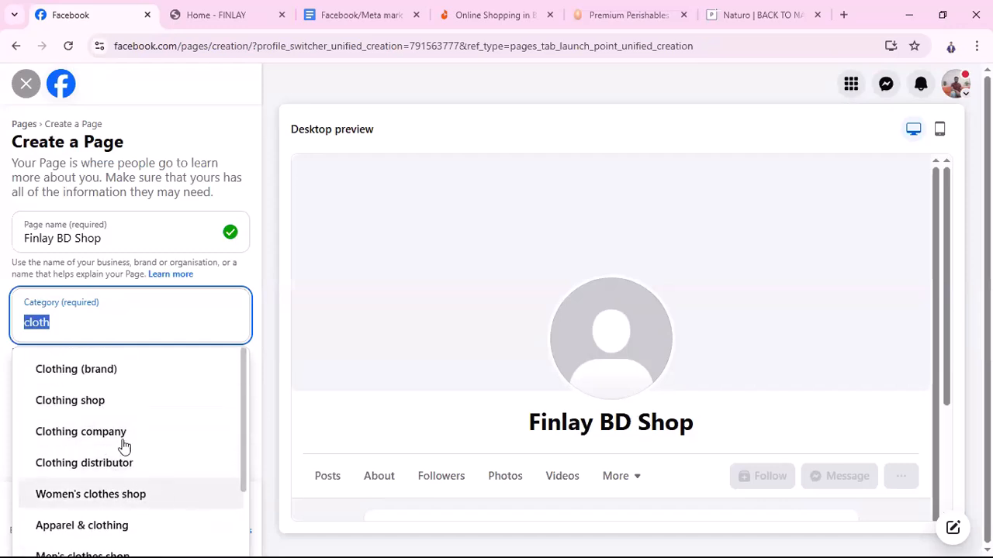
pyautogui.click(82, 401)
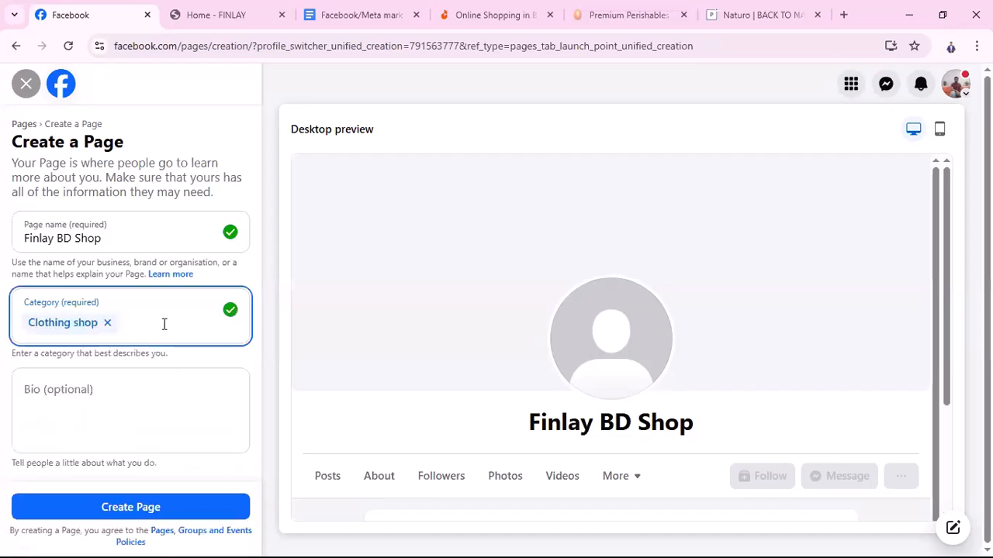
pyautogui.click(92, 393)
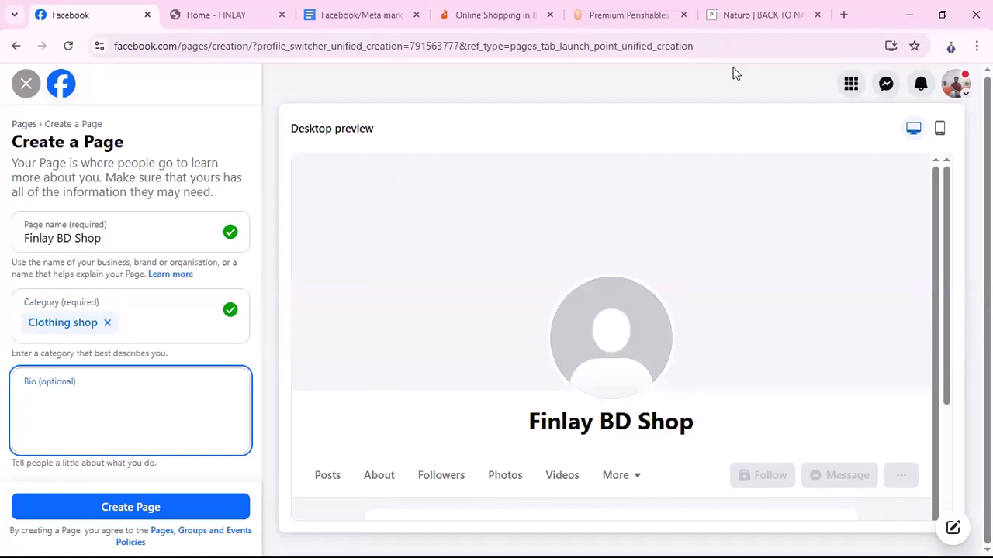
pyautogui.click(843, 14)
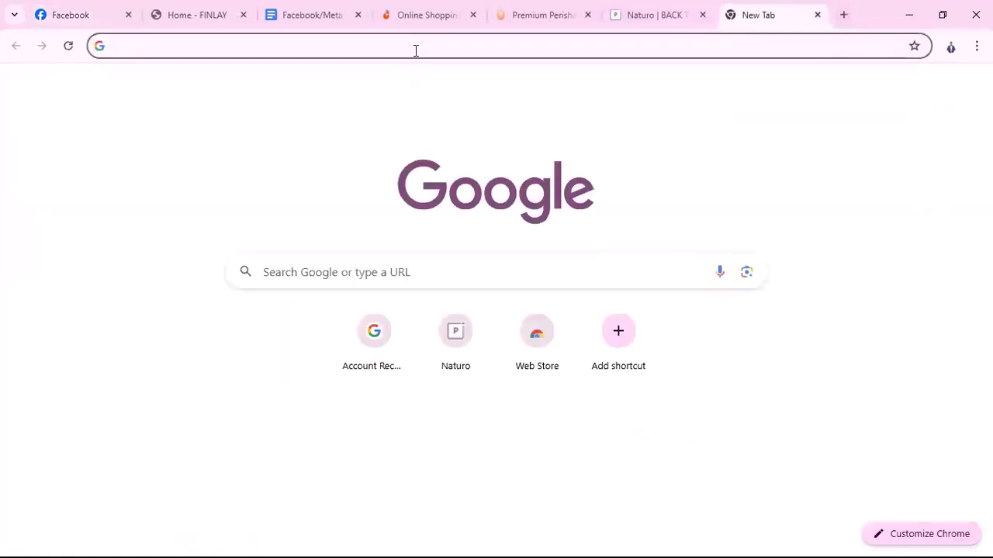
# Search for and open ChatGPT, then ask it for a Facebook page bio about new arrival clothes
pyautogui.click(415, 49)
pyautogui.write('c')
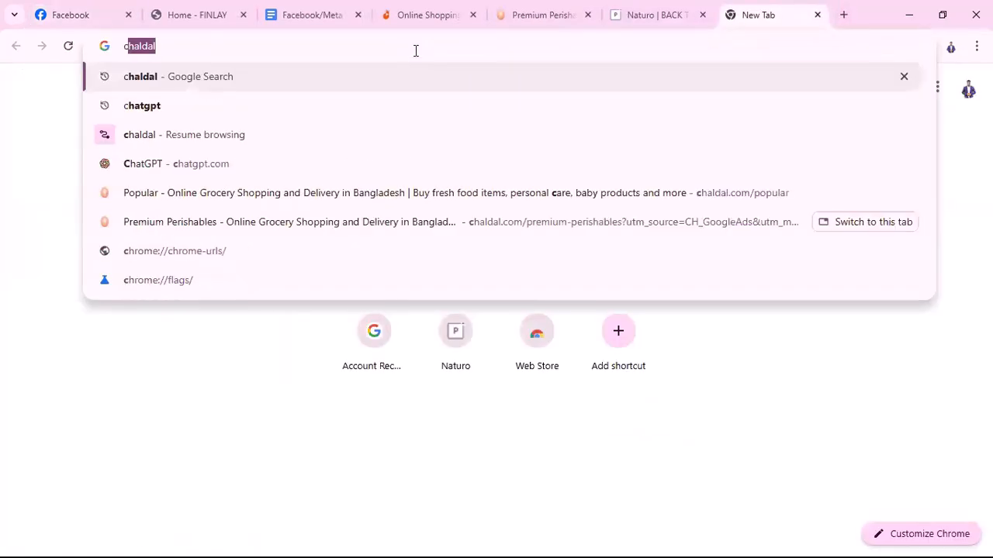
pyautogui.write('hatpgt')
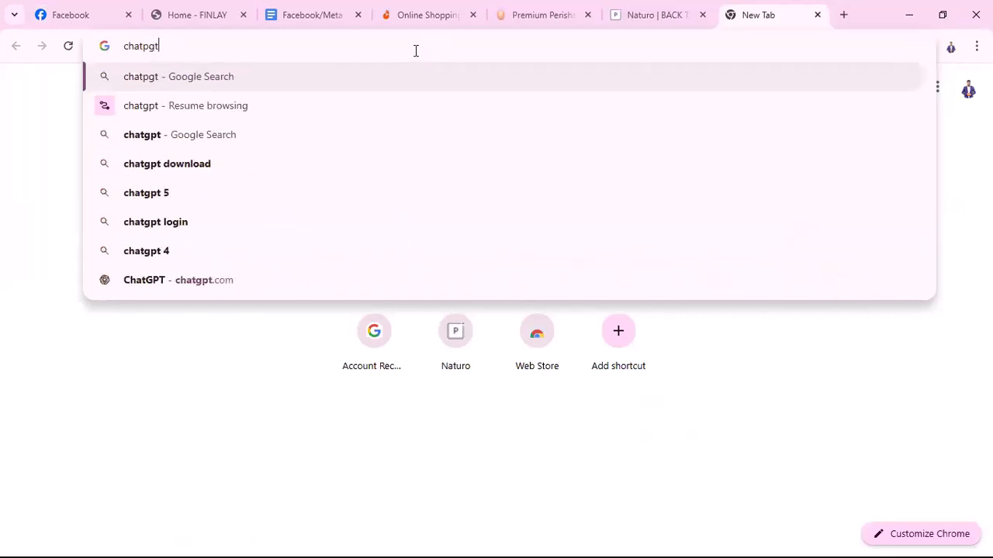
pyautogui.press('Return')
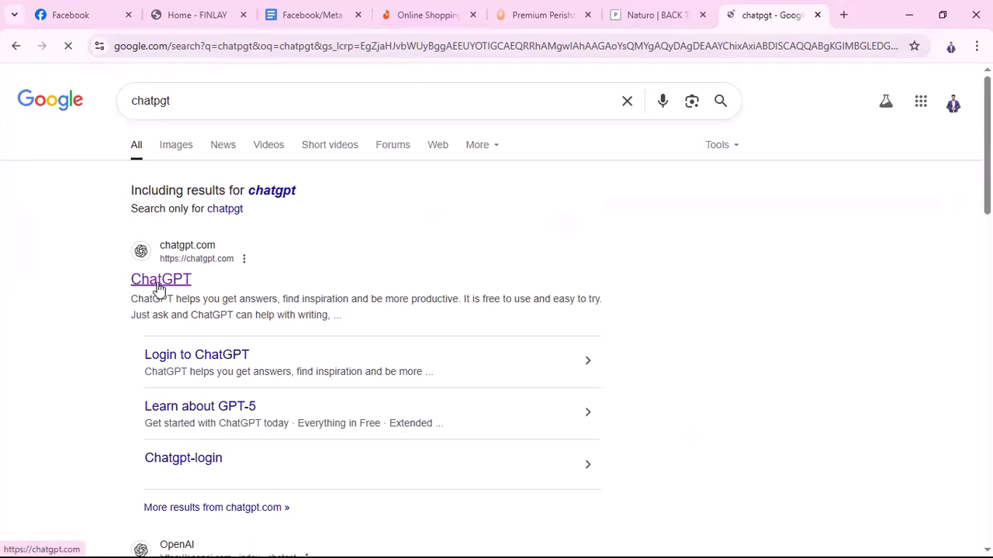
pyautogui.click(158, 284)
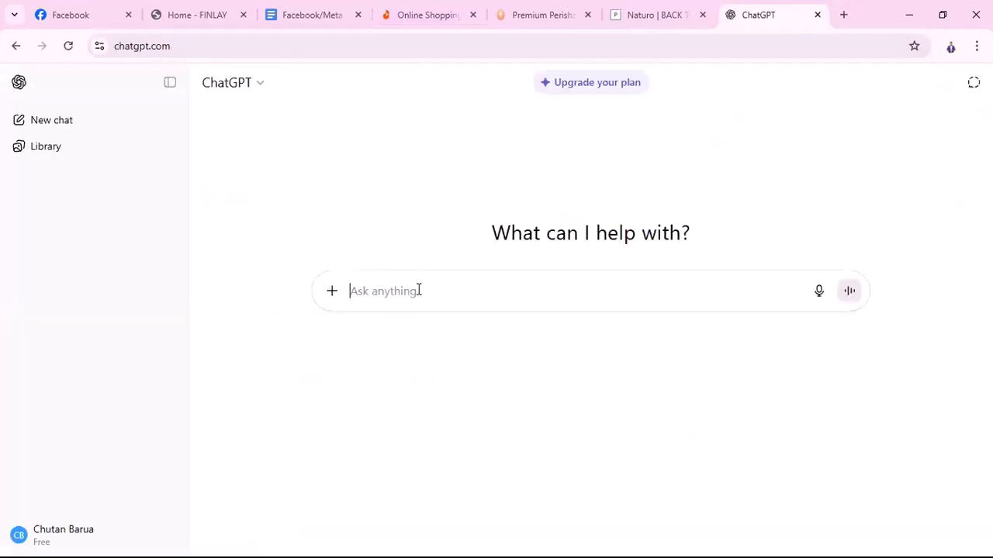
pyautogui.write('Pleas')
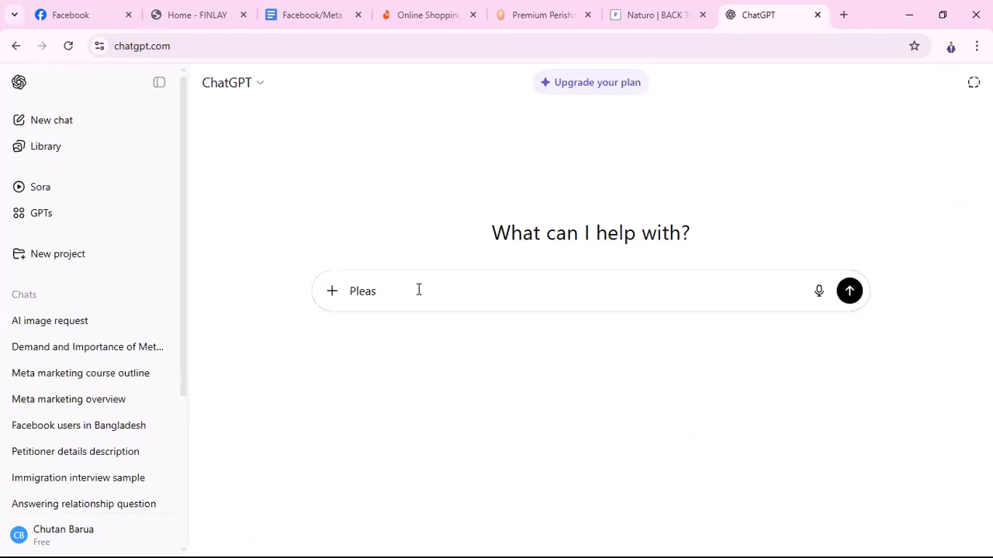
pyautogui.write('e')
pyautogui.write(' write ')
pyautogui.write('b')
pyautogui.write('about')
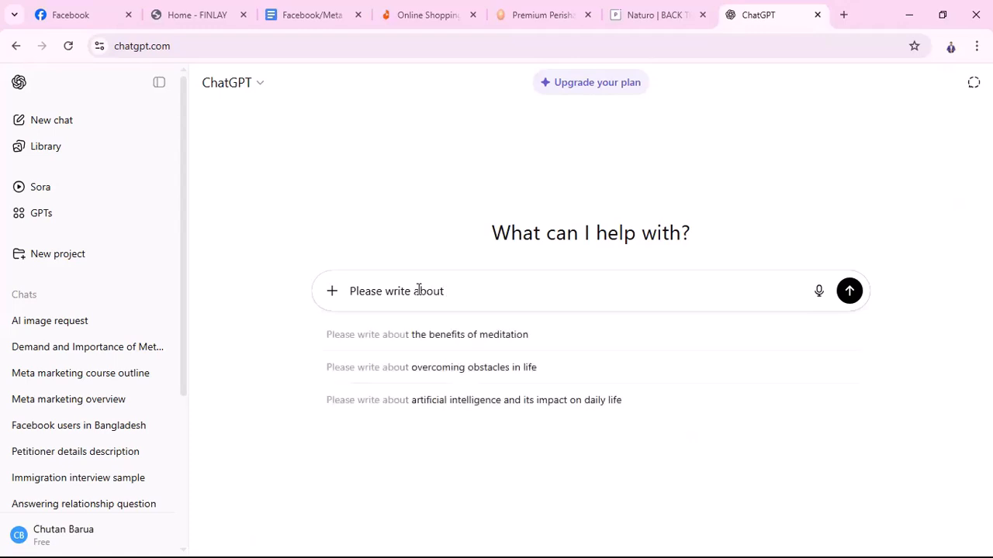
pyautogui.write(' nEw')
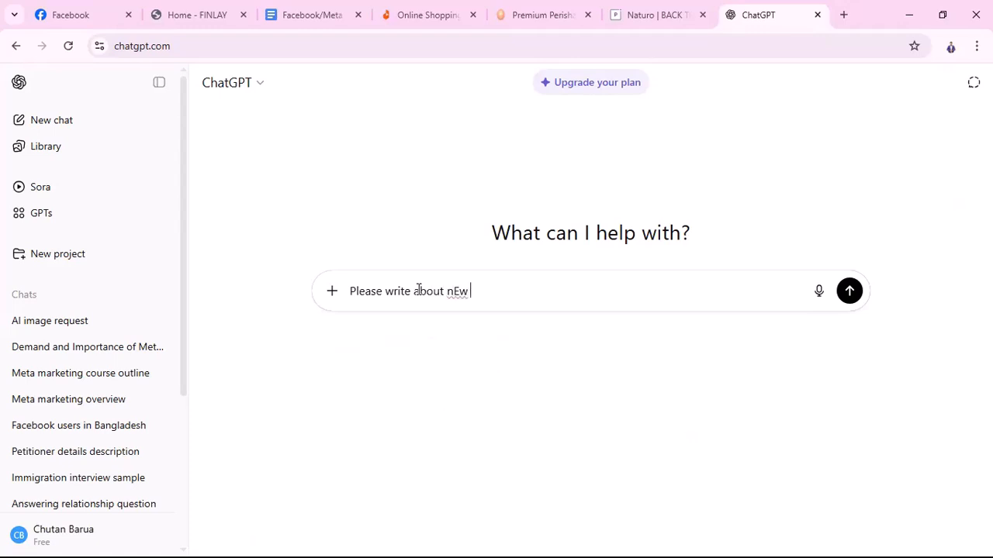
pyautogui.press('BackSpace')
pyautogui.press('BackSpace')
pyautogui.write('ew arrival cloth')
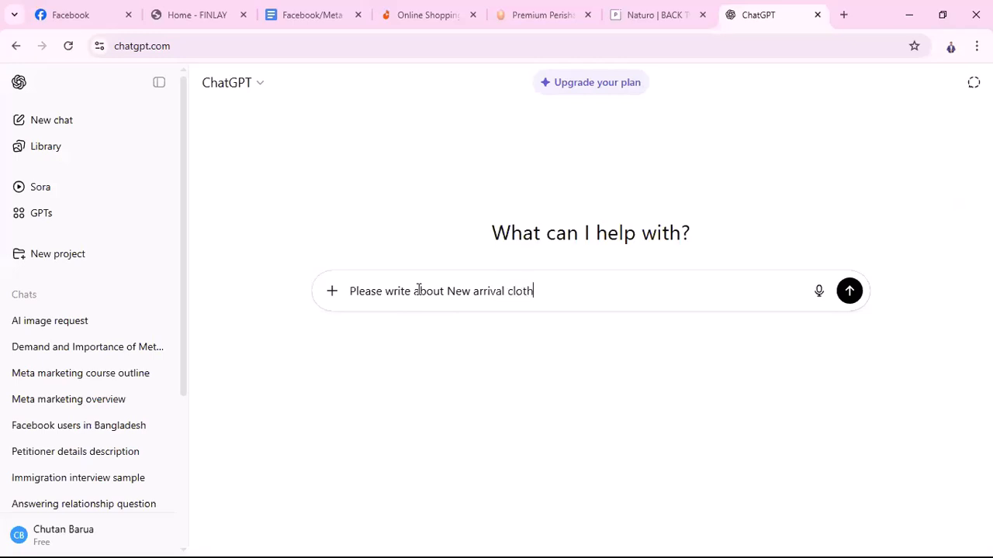
pyautogui.write('for facebook pa')
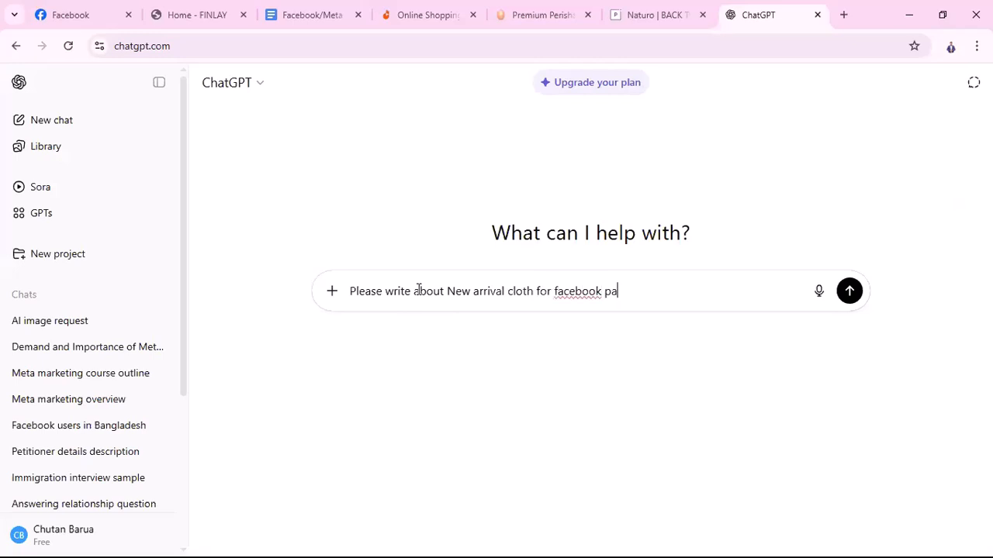
pyautogui.write('ge bio"')
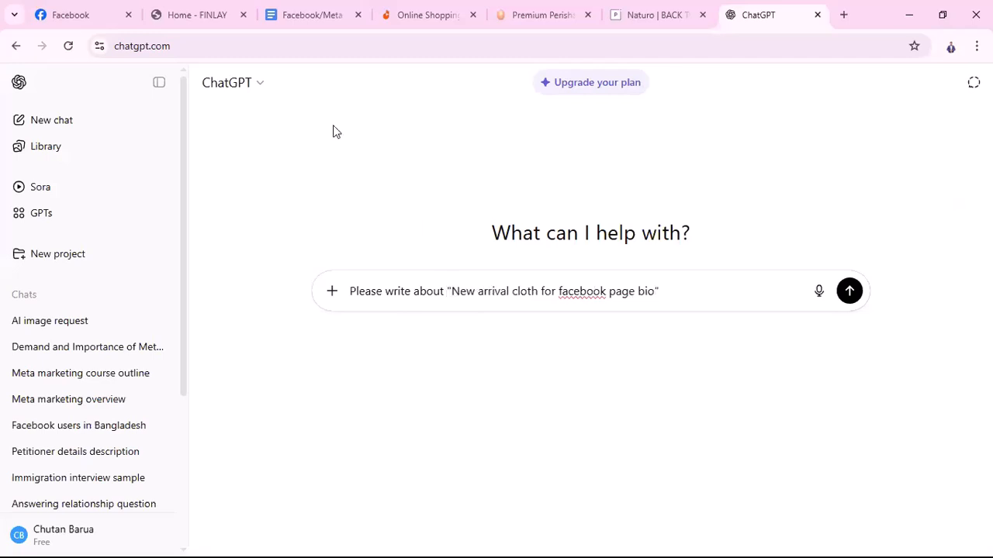
pyautogui.click(664, 293)
# Send the bio request to ChatGPT and copy 'New Arrival Fashion Hub' from its reply
pyautogui.press('Return')
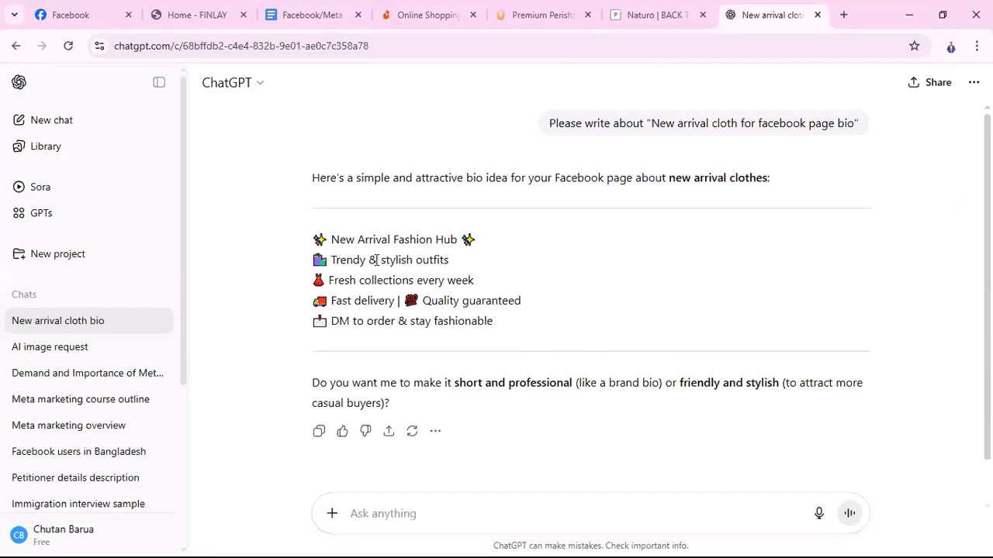
pyautogui.moveTo(331, 242); pyautogui.dragTo(457, 240)
pyautogui.click(340, 262)
pyautogui.moveTo(333, 260); pyautogui.dragTo(452, 266)
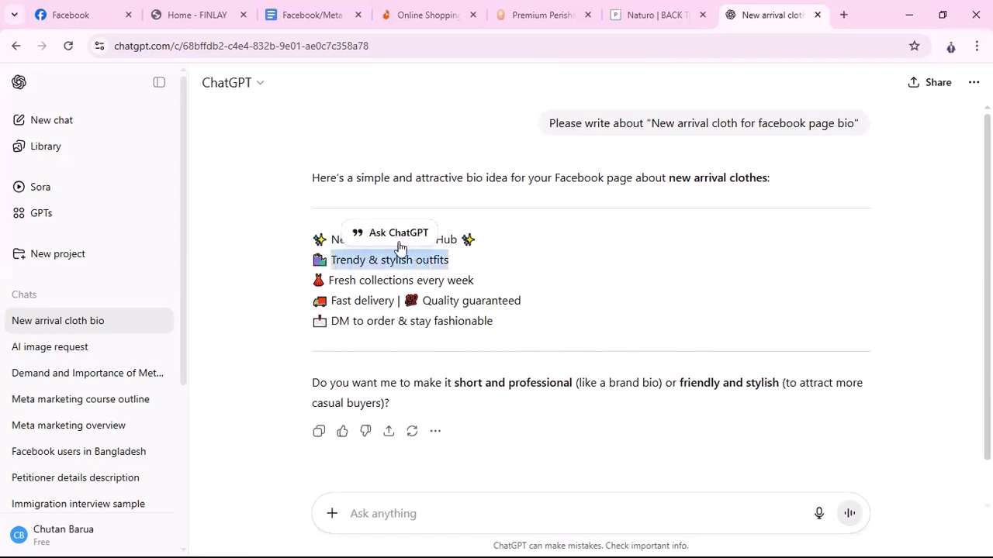
pyautogui.click(519, 244)
pyautogui.moveTo(333, 239); pyautogui.dragTo(456, 250)
pyautogui.hotkey('ctrl', 'c')
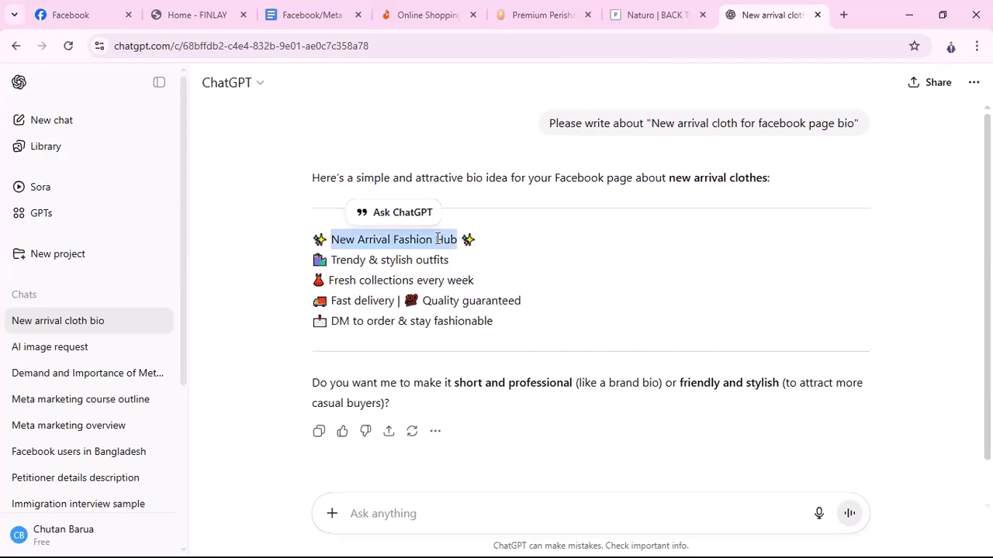
pyautogui.click(77, 15)
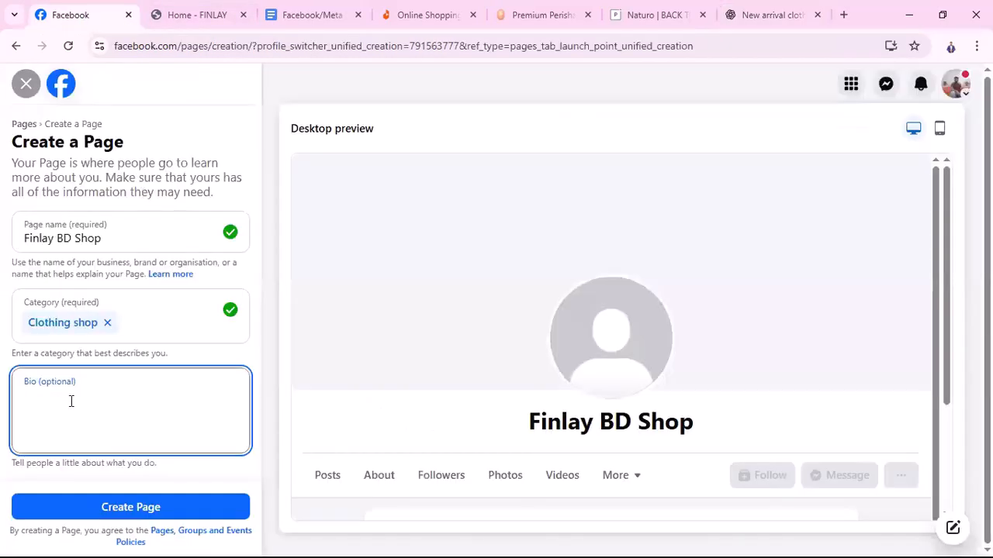
# Paste 'New Arrival Fashion Hub' as the bio and create the Finlay BD Shop Page
pyautogui.hotkey('ctrl', 'v')
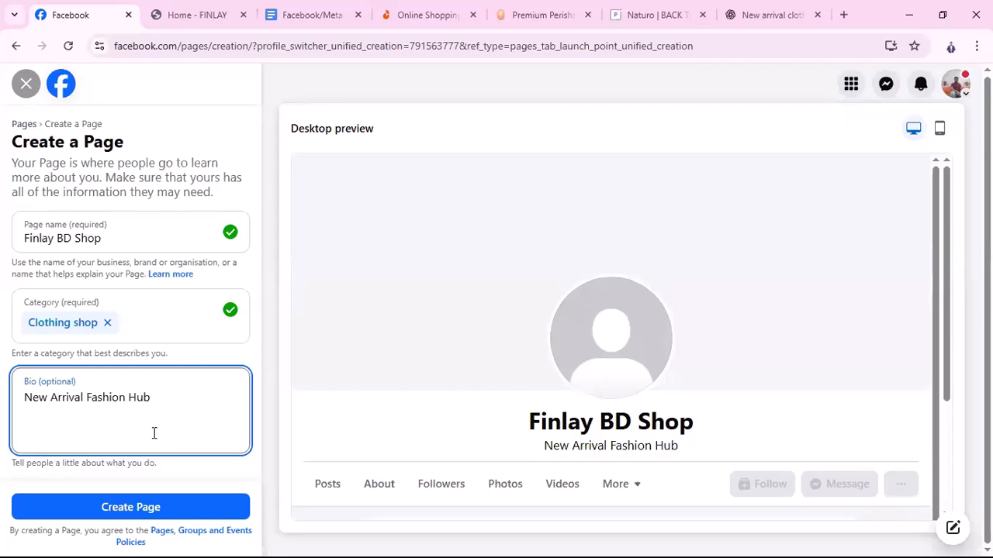
pyautogui.click(134, 510)
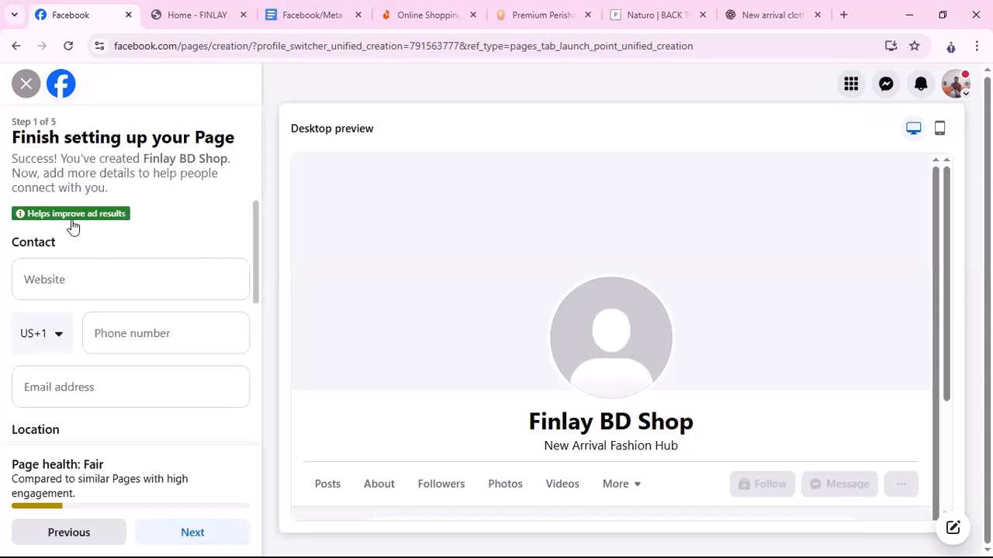
pyautogui.click(66, 281)
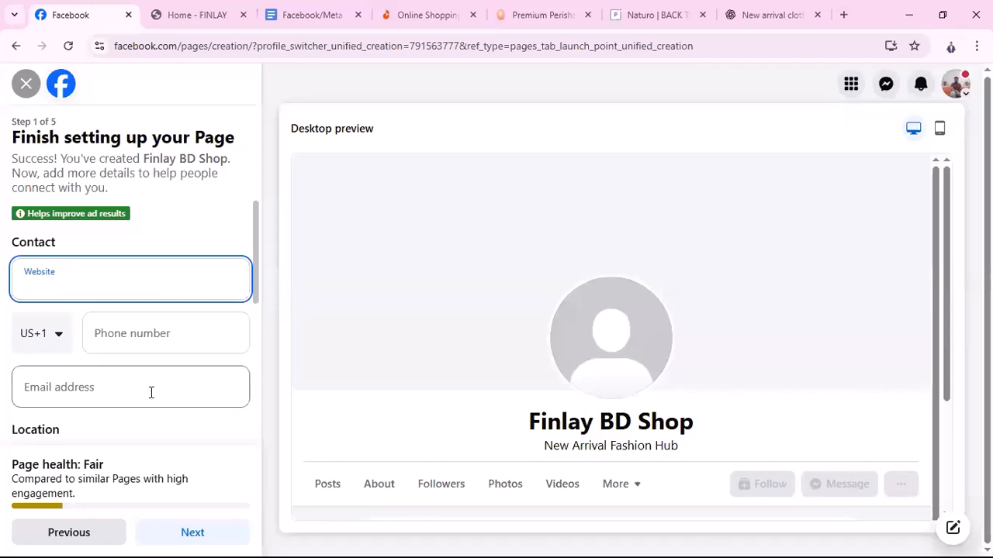
pyautogui.scroll(-2, 151, 392)
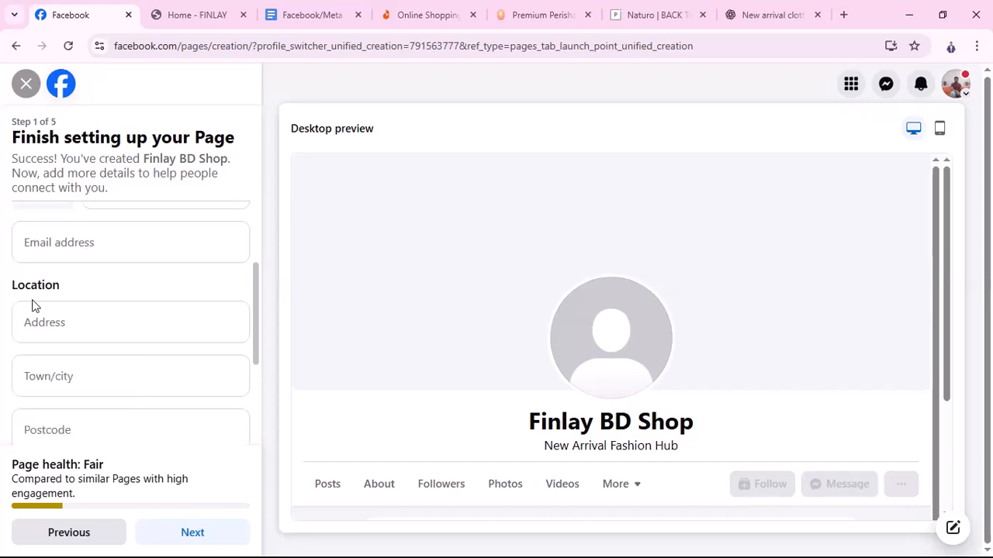
pyautogui.scroll(-1, 100, 340)
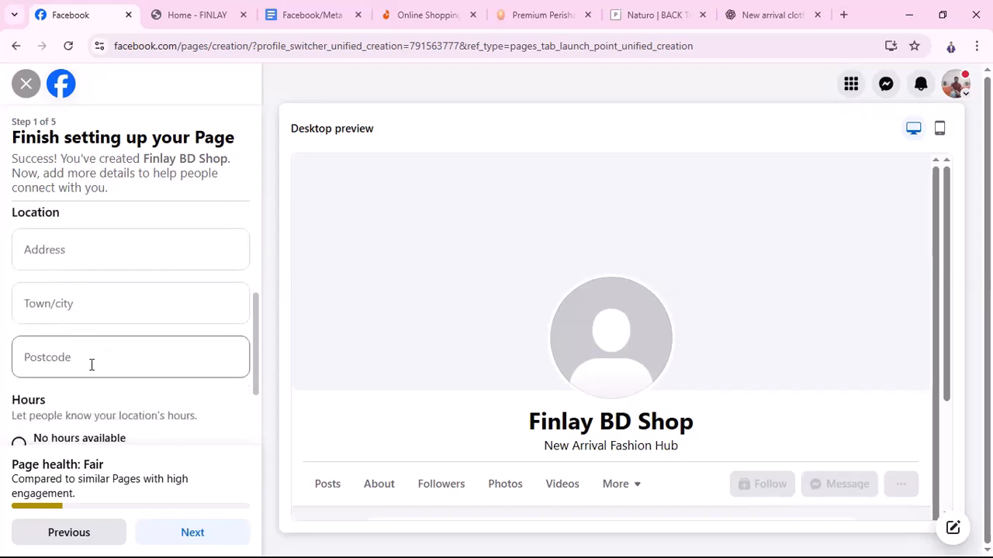
pyautogui.scroll(-2, 98, 301)
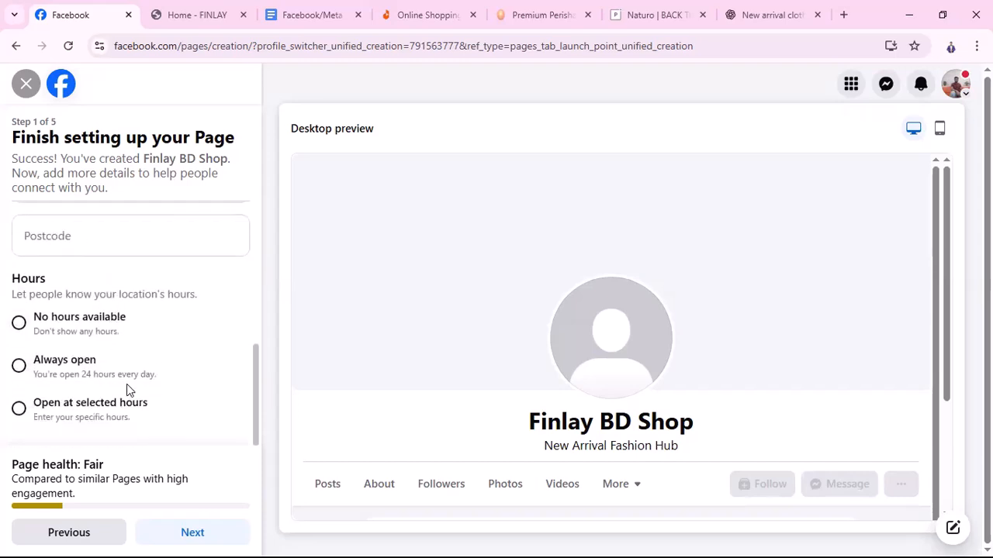
pyautogui.scroll(5, 128, 387)
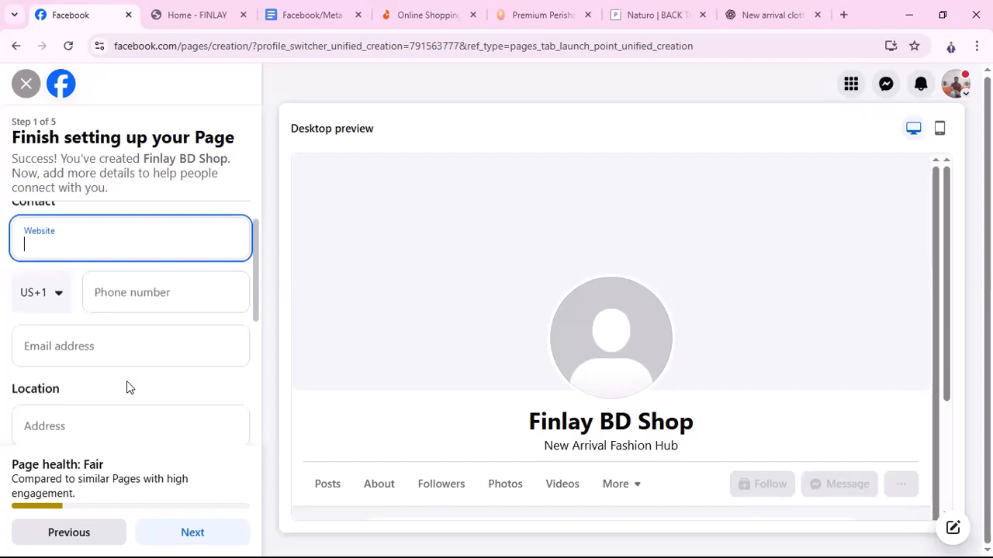
pyautogui.click(190, 17)
pyautogui.click(343, 45)
pyautogui.hotkey('ctrl', 'c')
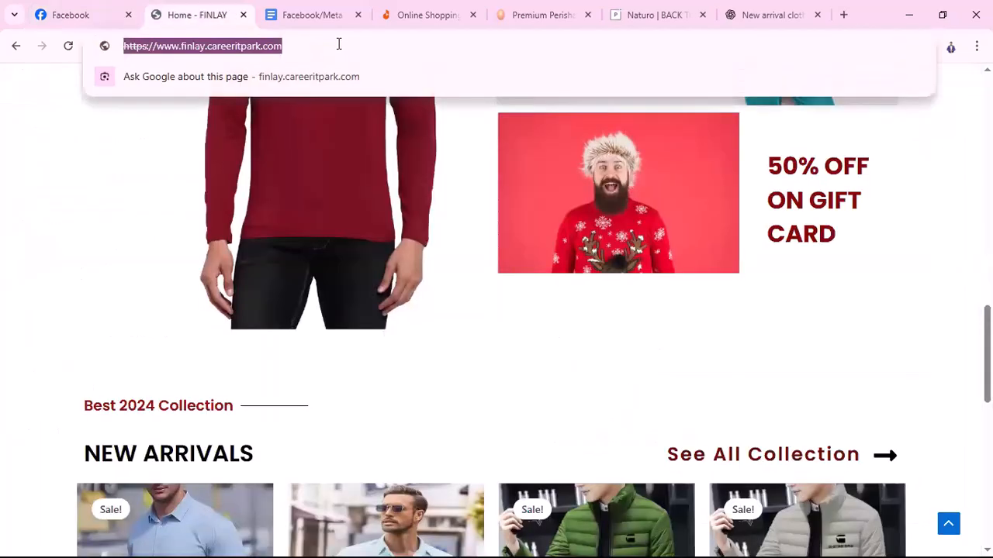
pyautogui.click(77, 13)
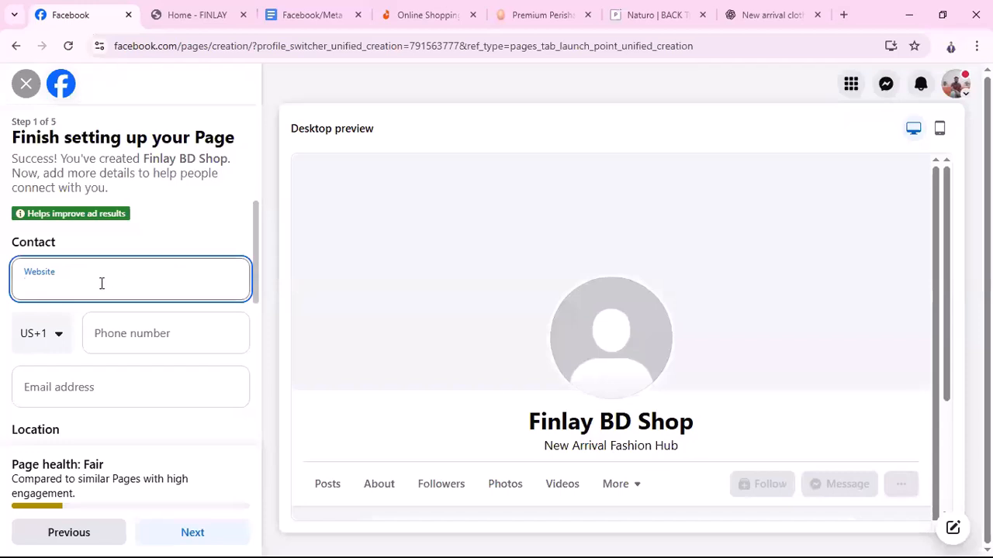
pyautogui.hotkey('ctrl', 'v')
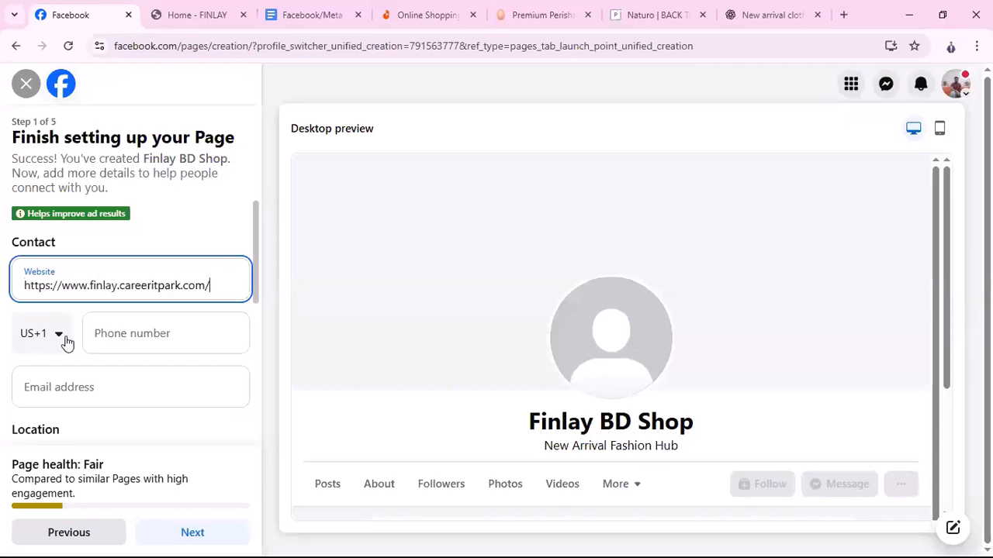
pyautogui.click(63, 342)
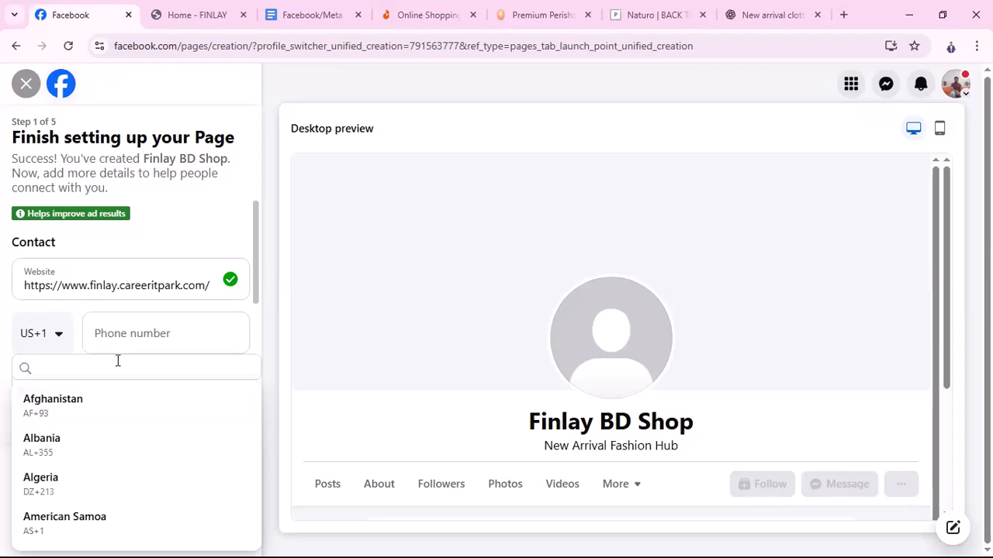
pyautogui.write('ban')
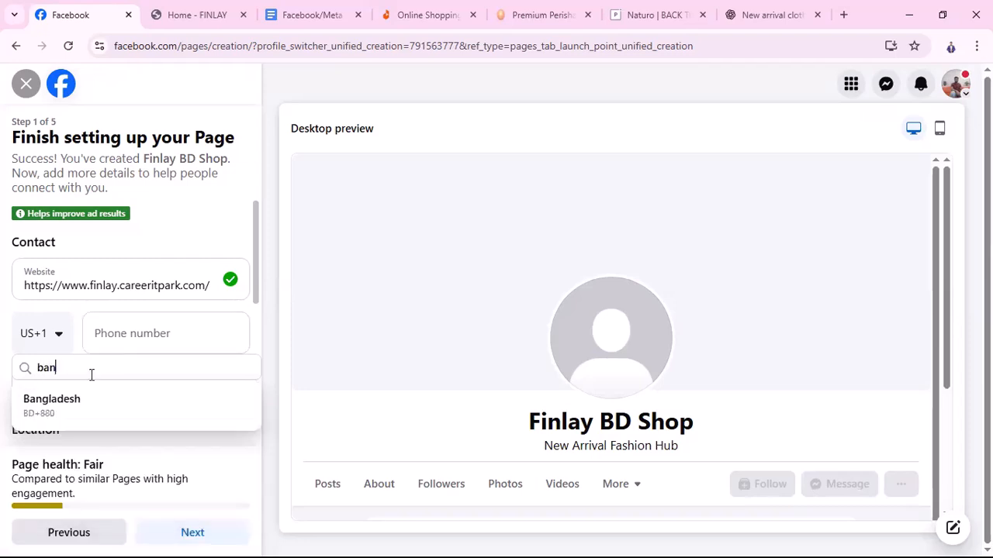
pyautogui.write('g')
pyautogui.click(66, 400)
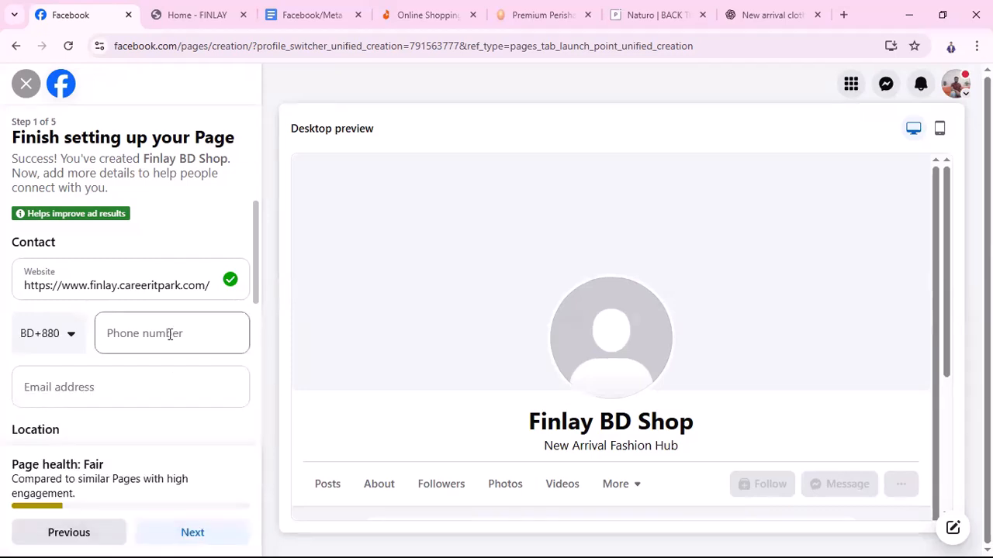
pyautogui.click(169, 335)
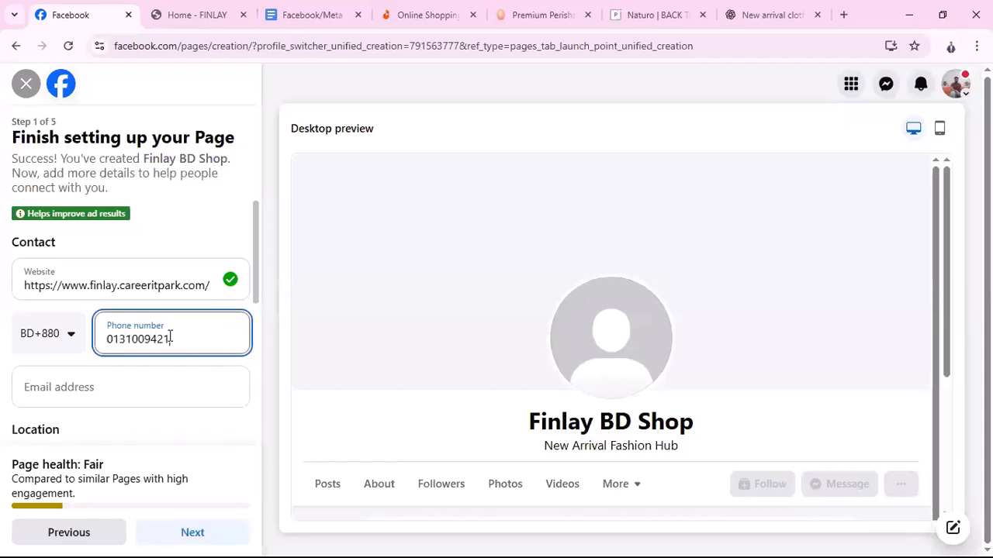
pyautogui.click(103, 385)
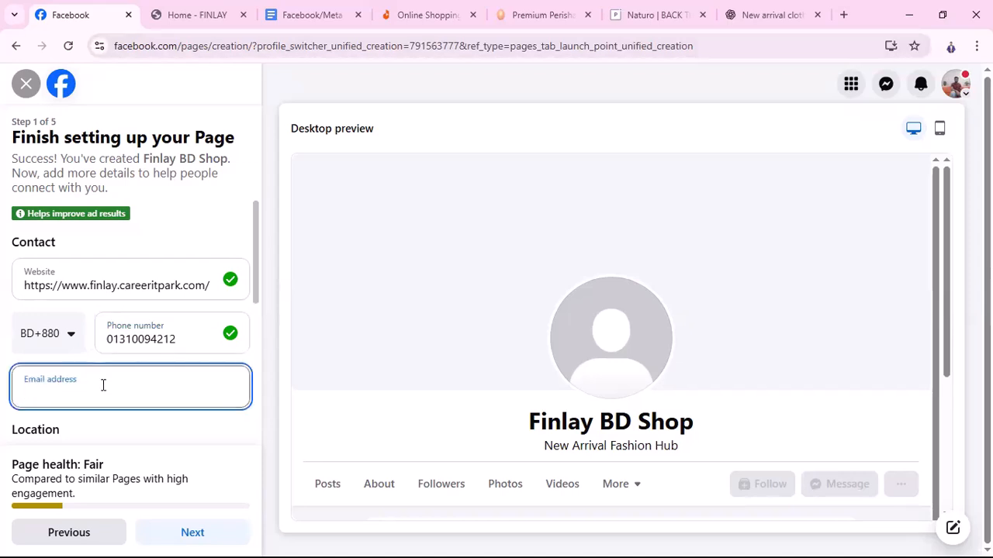
# Review the Finlay site's Contact us page details, then return to the Facebook setup form
pyautogui.click(196, 15)
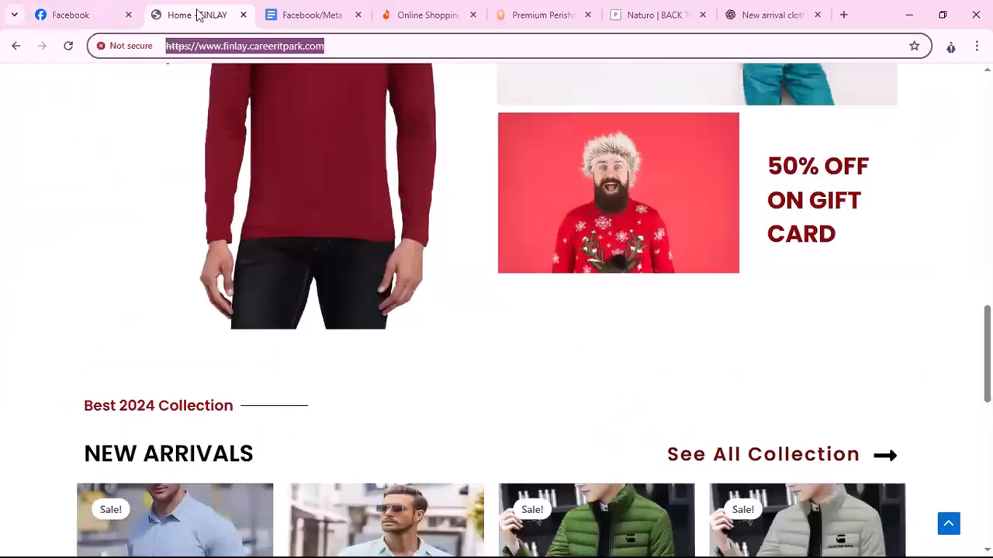
pyautogui.scroll(5, 815, 179)
pyautogui.scroll(10, 885, 179)
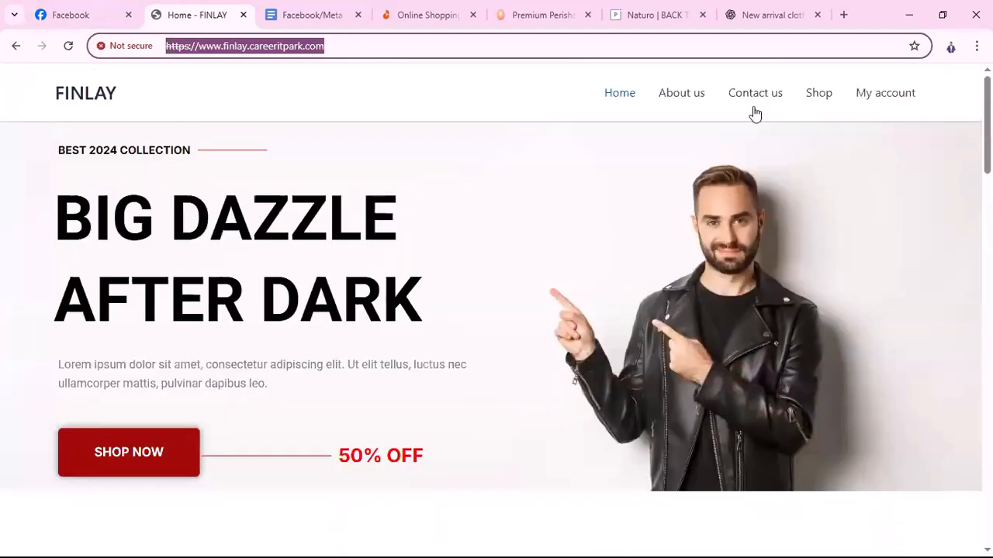
pyautogui.click(766, 102)
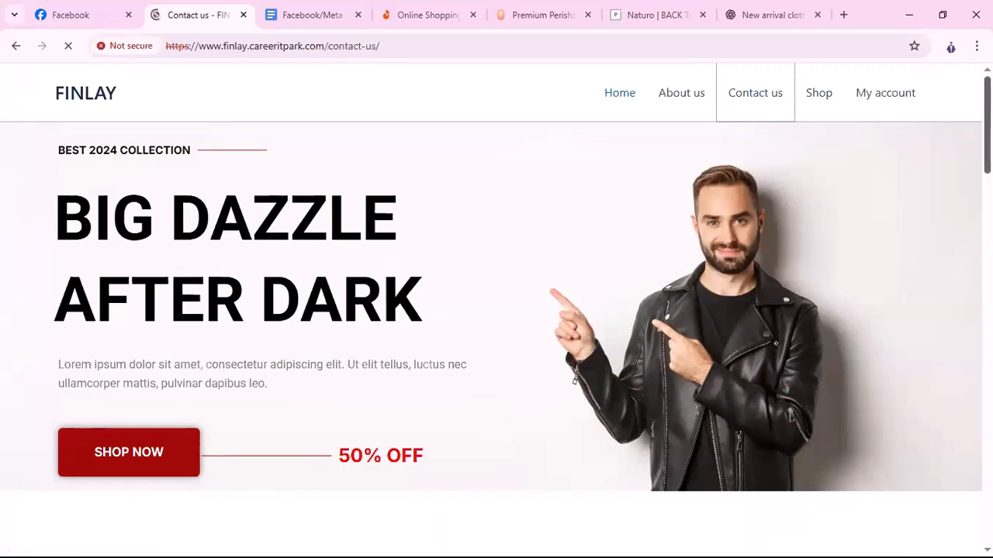
pyautogui.scroll(-15, 958, 441)
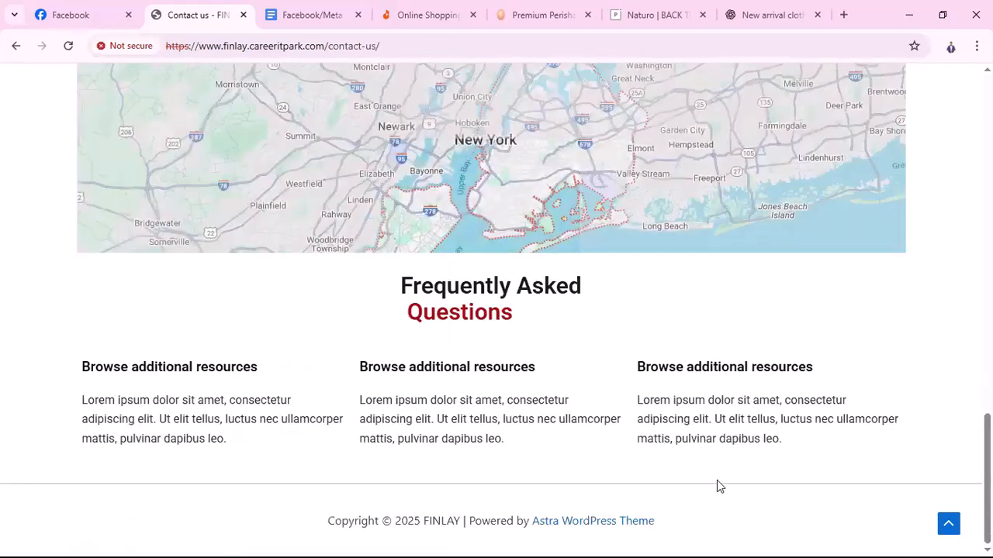
pyautogui.scroll(15, 843, 350)
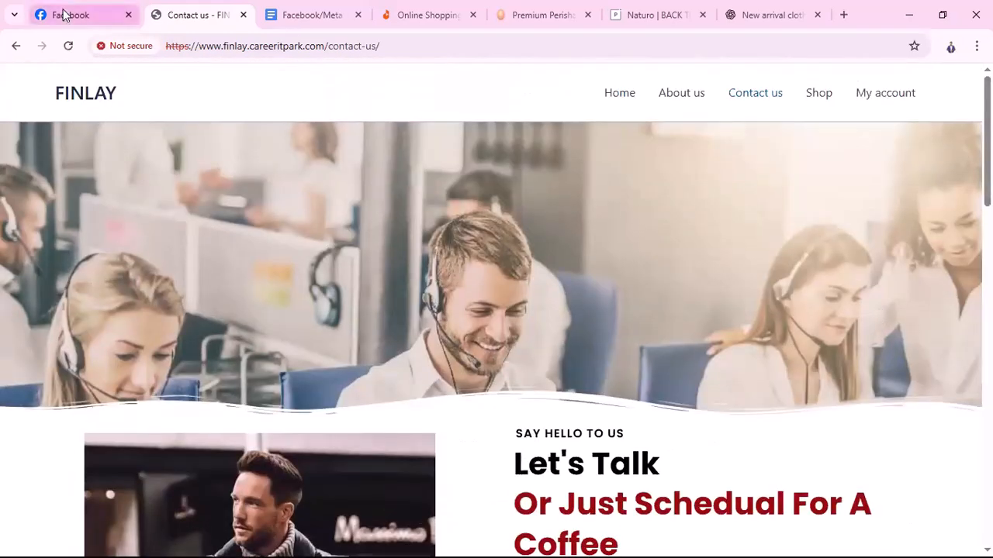
pyautogui.click(65, 14)
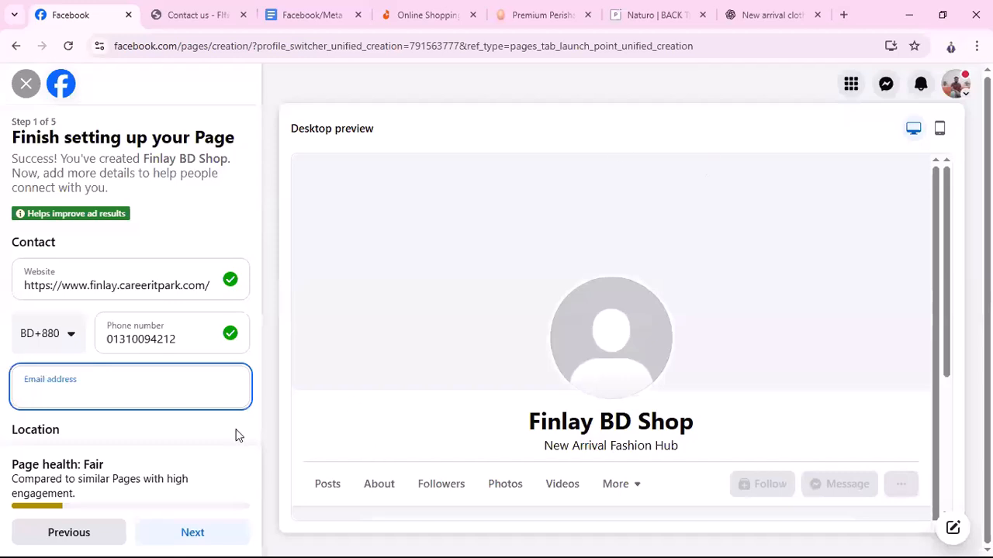
# Enter the Page's contact email address
pyautogui.click(114, 384)
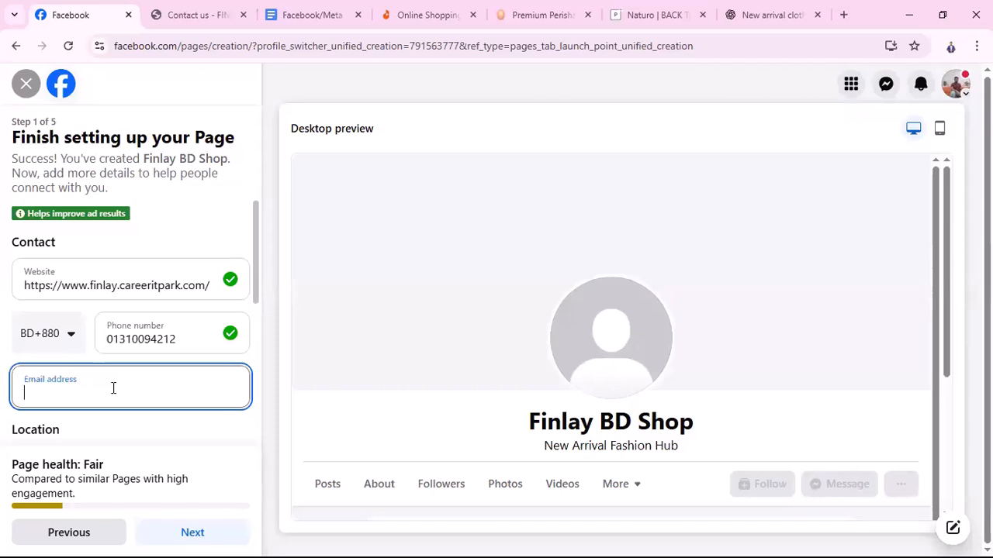
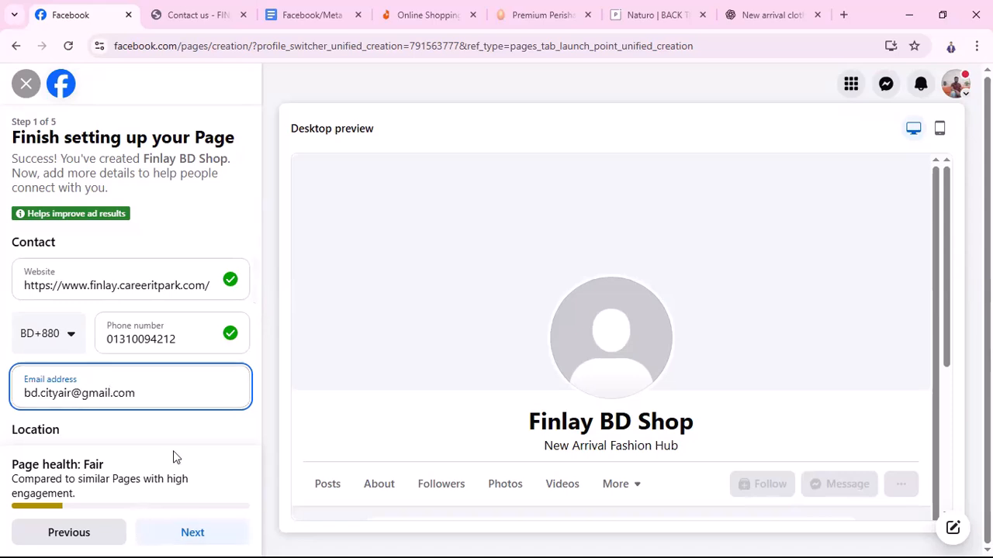
pyautogui.scroll(-3, 178, 357)
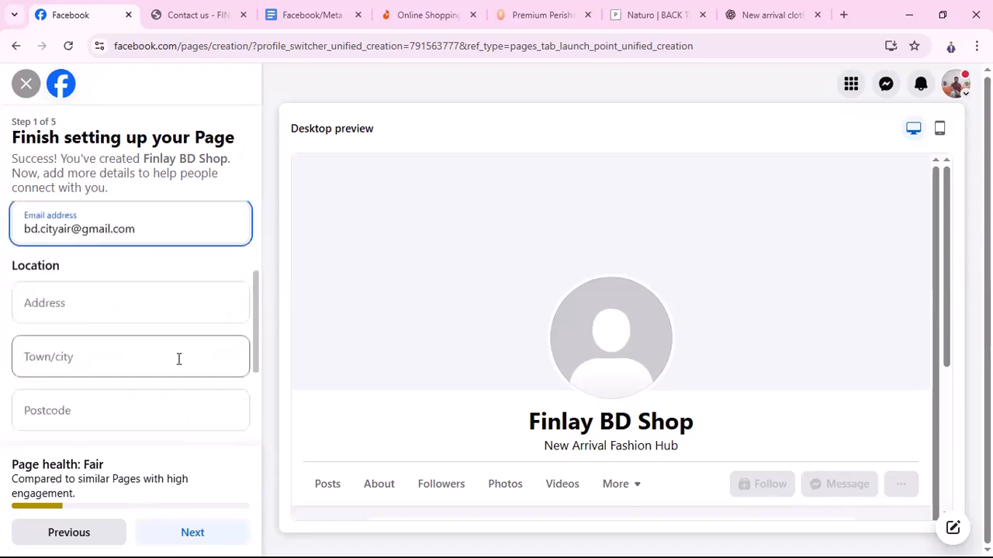
pyautogui.scroll(1, 117, 321)
# Fill in the street address, town Dhaka, Bangladesh, and postcode, and choose Open at selected hours
pyautogui.click(112, 332)
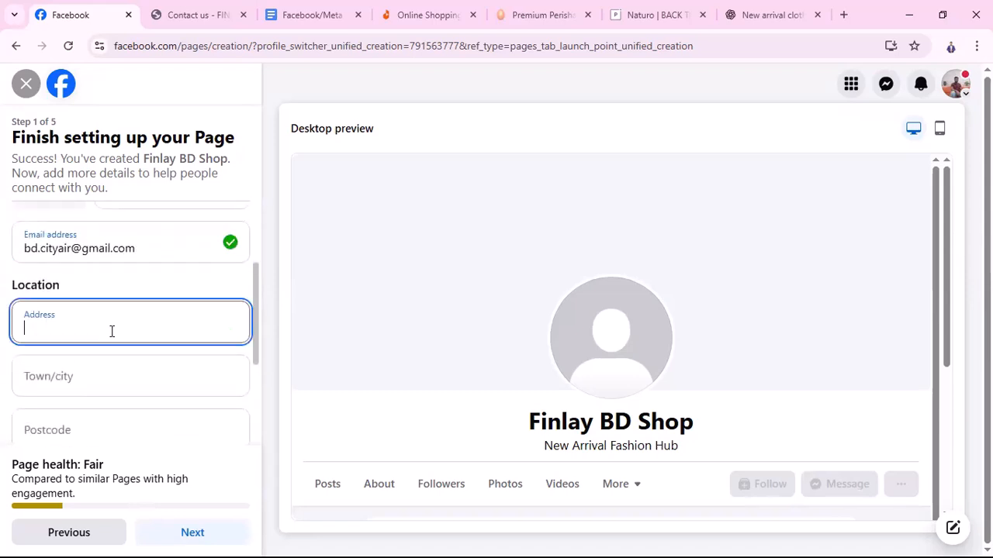
pyautogui.click(213, 14)
pyautogui.click(80, 14)
pyautogui.write('rampura')
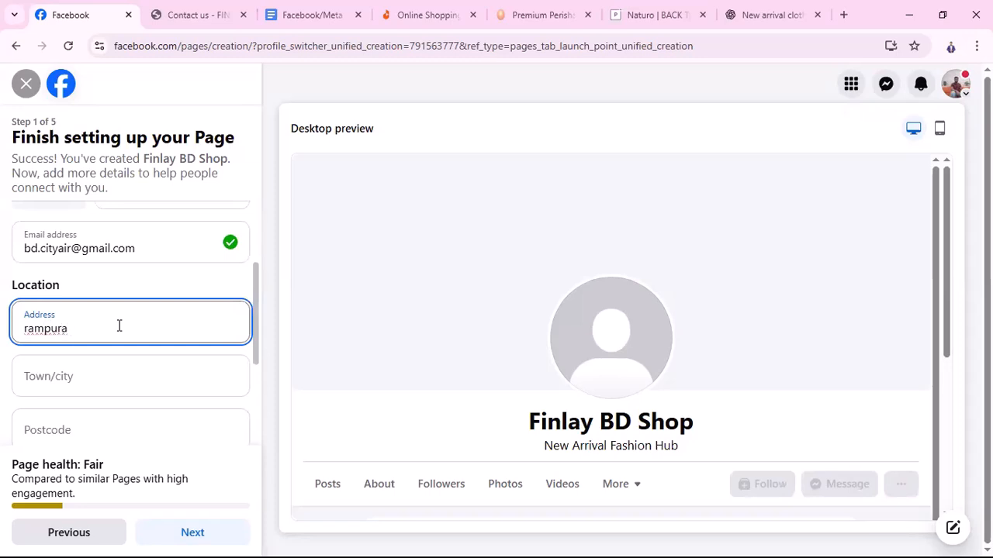
pyautogui.write(' banasree')
pyautogui.click(83, 386)
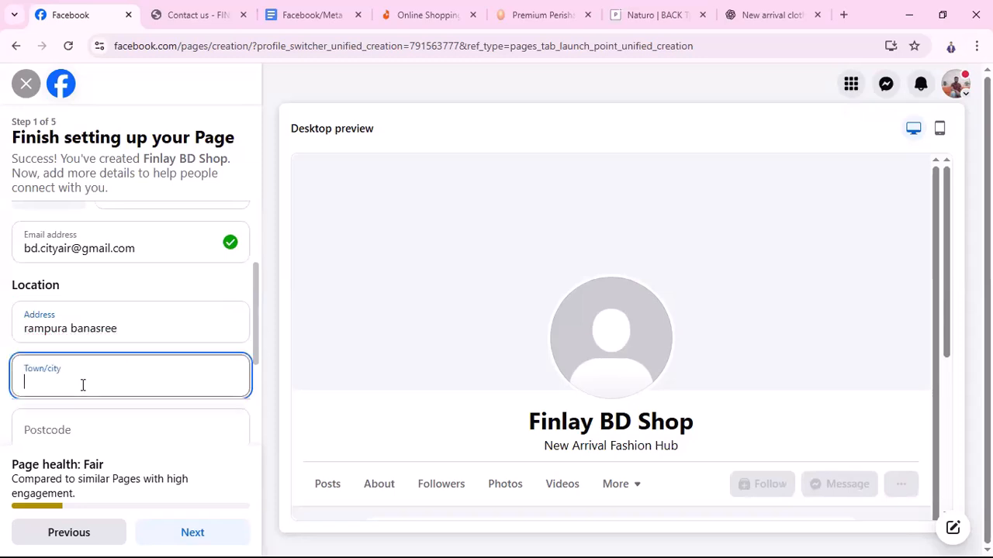
pyautogui.write('dhaka')
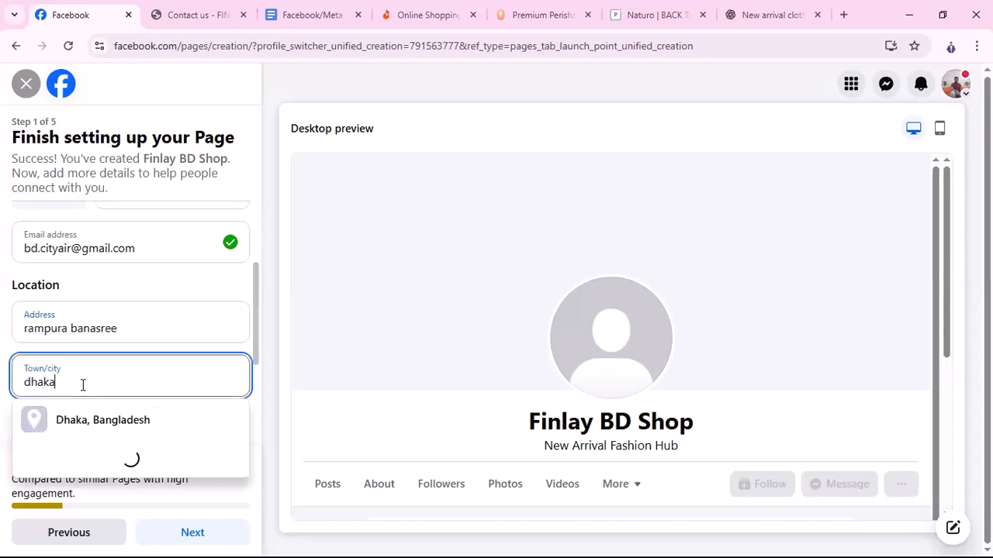
pyautogui.click(129, 428)
pyautogui.scroll(-2, 116, 388)
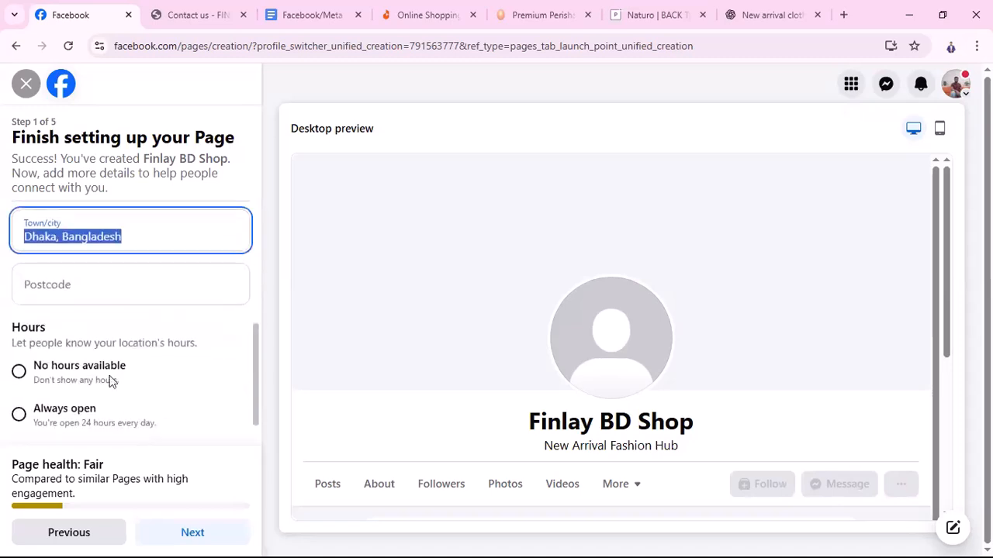
pyautogui.click(81, 288)
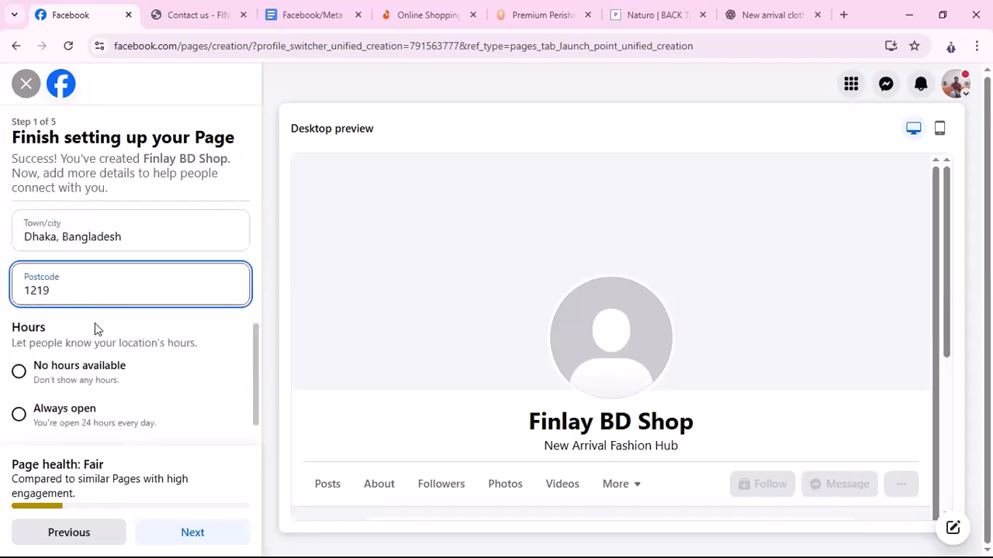
pyautogui.scroll(-1, 244, 326)
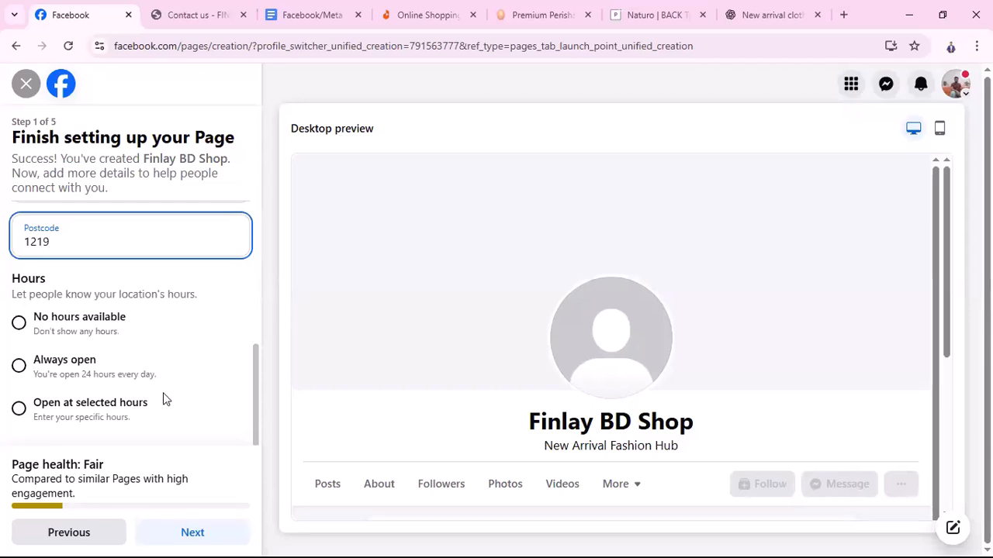
pyautogui.click(21, 408)
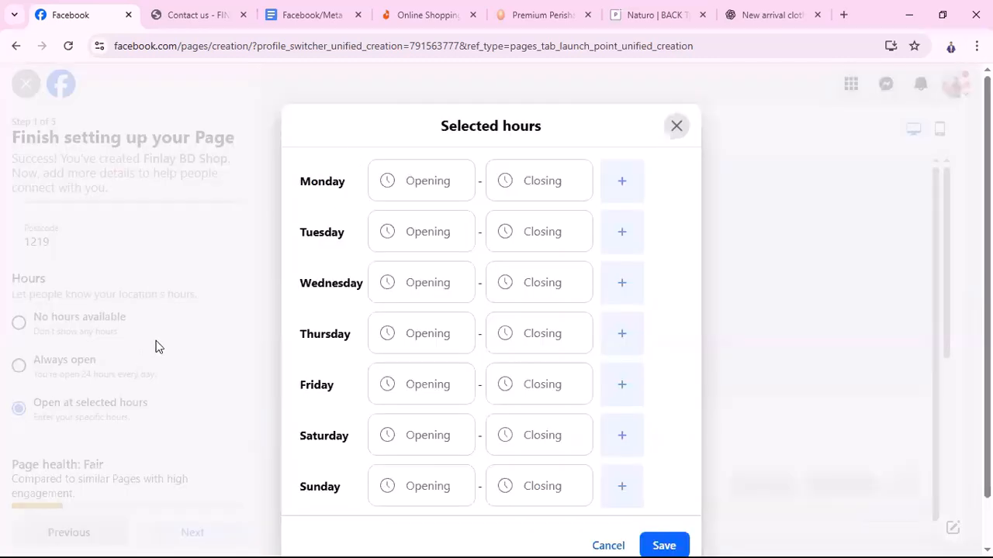
# Set Monday's opening time to 10:00
pyautogui.click(428, 184)
pyautogui.scroll(-1, 399, 408)
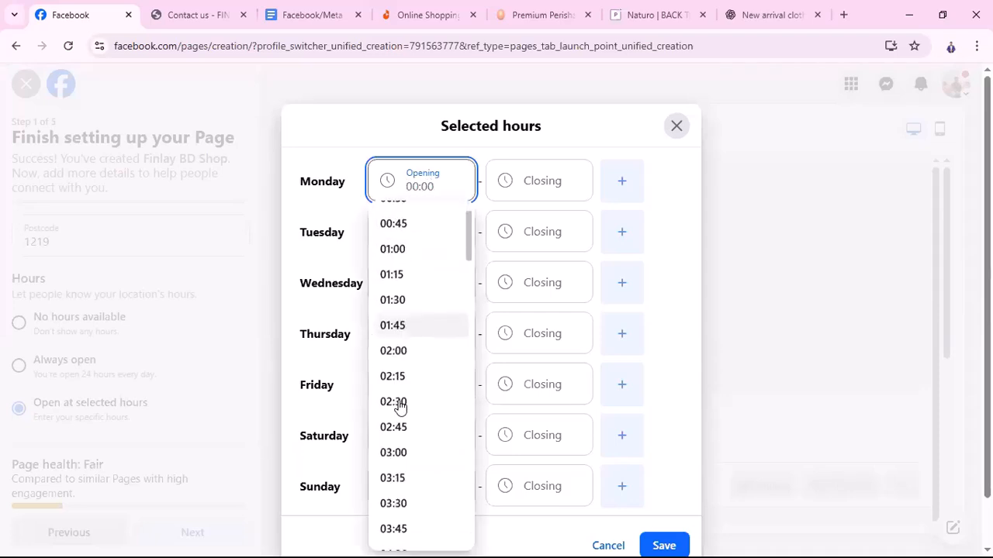
pyautogui.scroll(-8, 399, 409)
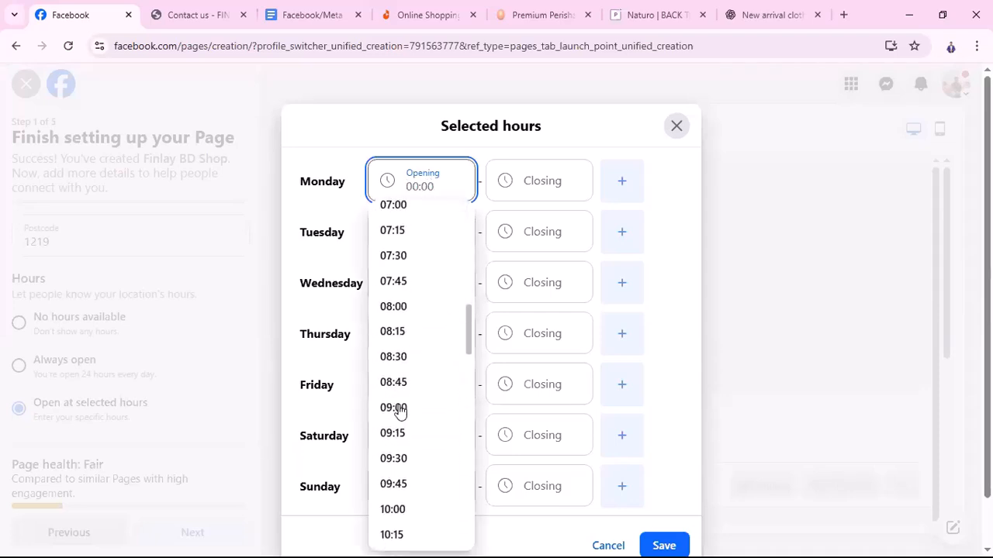
pyautogui.scroll(-2, 400, 409)
pyautogui.click(394, 363)
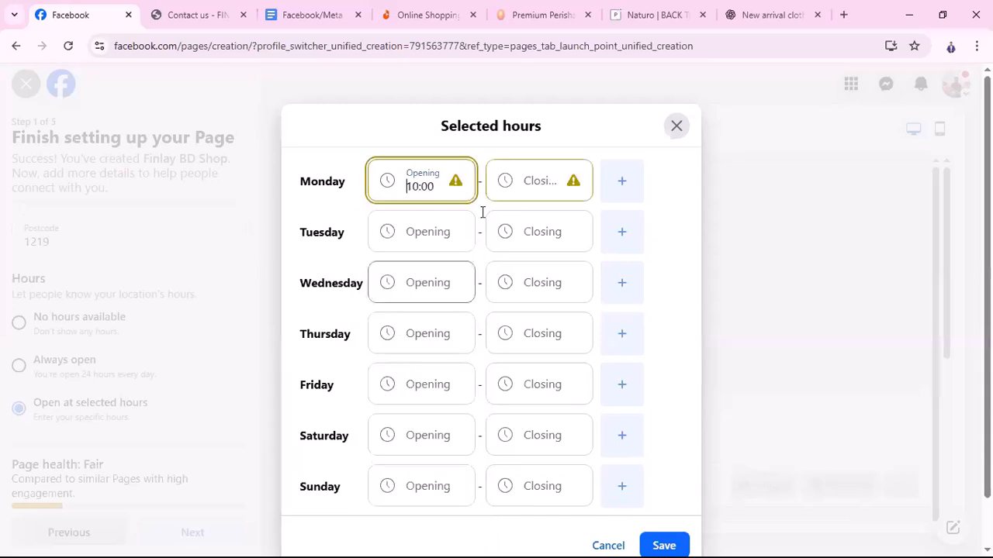
# Set Monday's closing time to 21:00
pyautogui.click(548, 179)
pyautogui.scroll(-5, 512, 380)
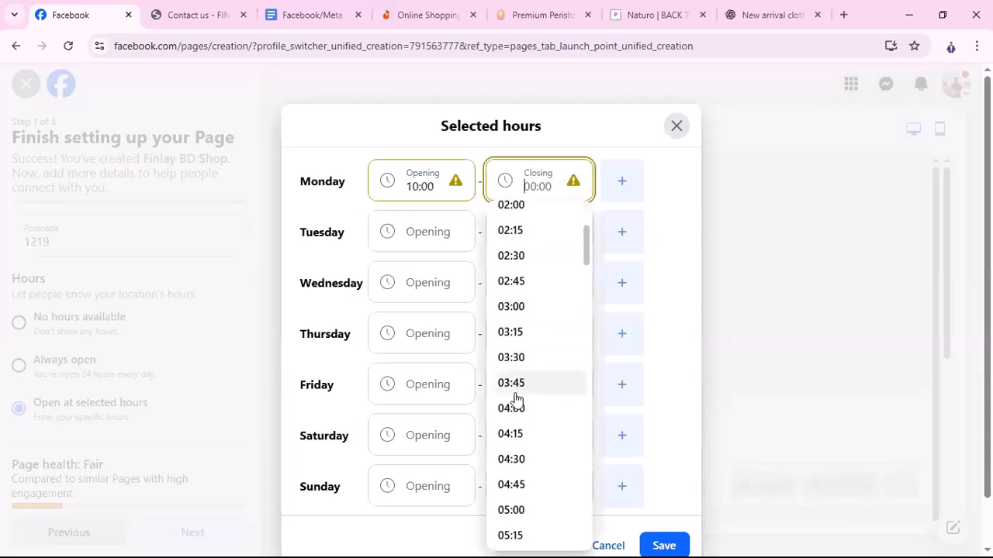
pyautogui.scroll(1, 521, 401)
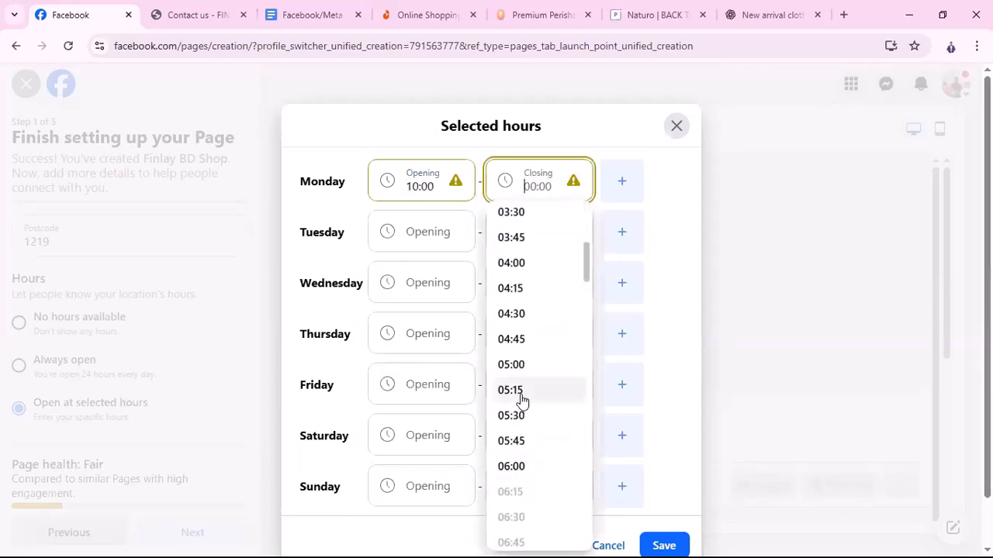
pyautogui.scroll(-2, 518, 399)
pyautogui.scroll(4, 518, 407)
pyautogui.scroll(-9, 518, 407)
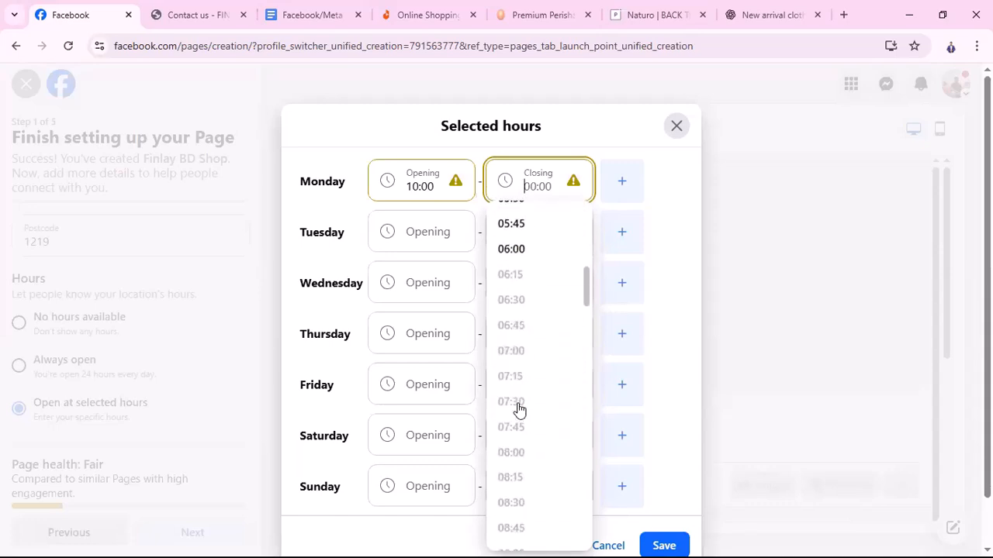
pyautogui.scroll(4, 504, 333)
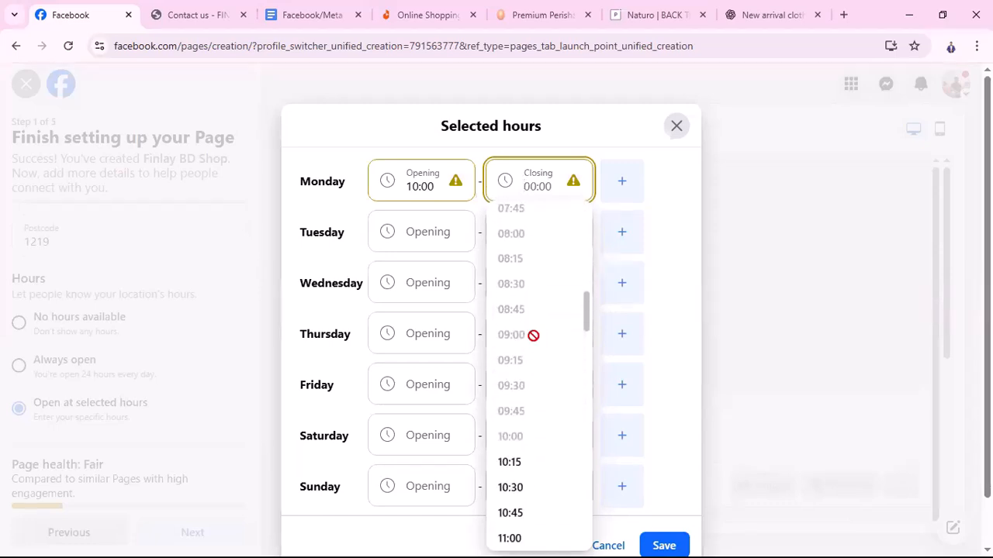
pyautogui.click(443, 186)
pyautogui.click(423, 186)
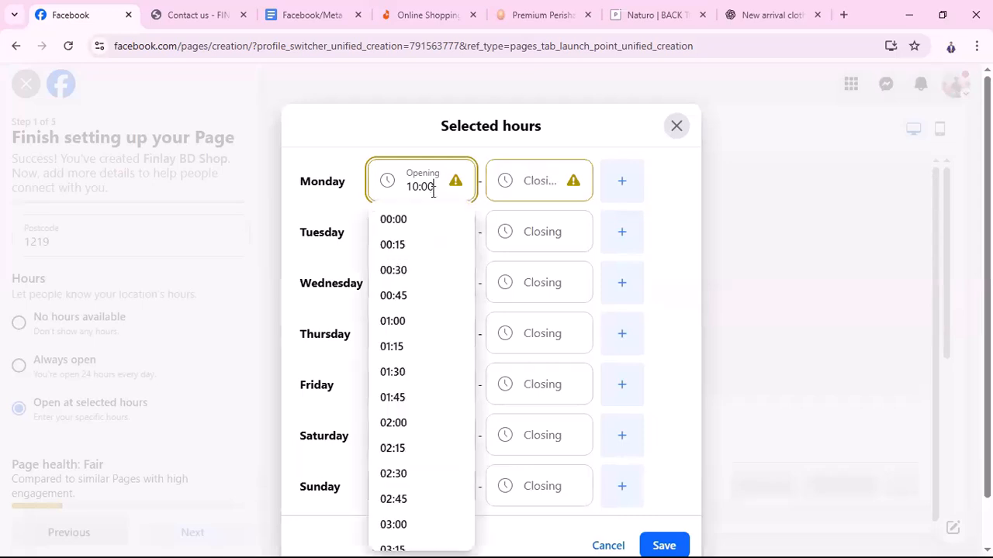
pyautogui.scroll(-8, 417, 262)
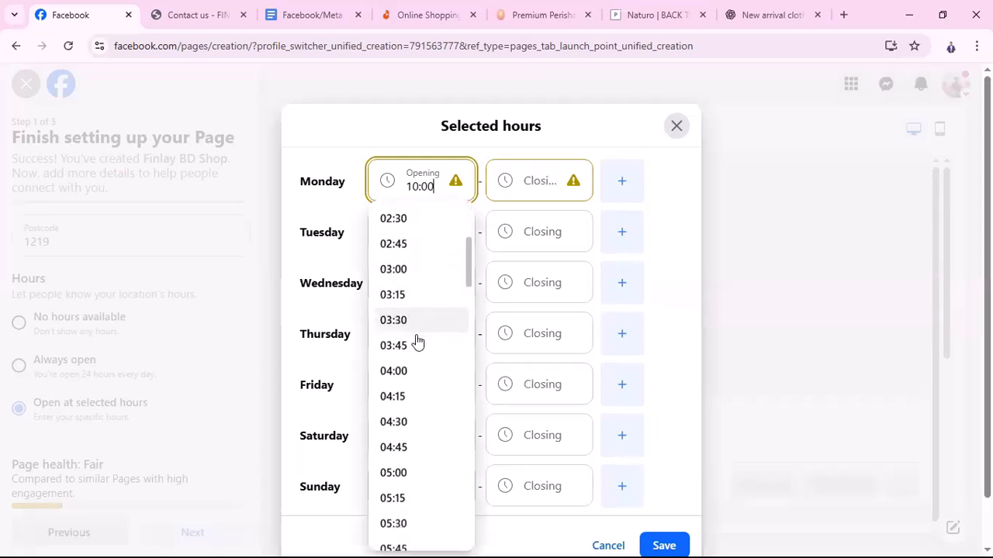
pyautogui.scroll(-3, 417, 346)
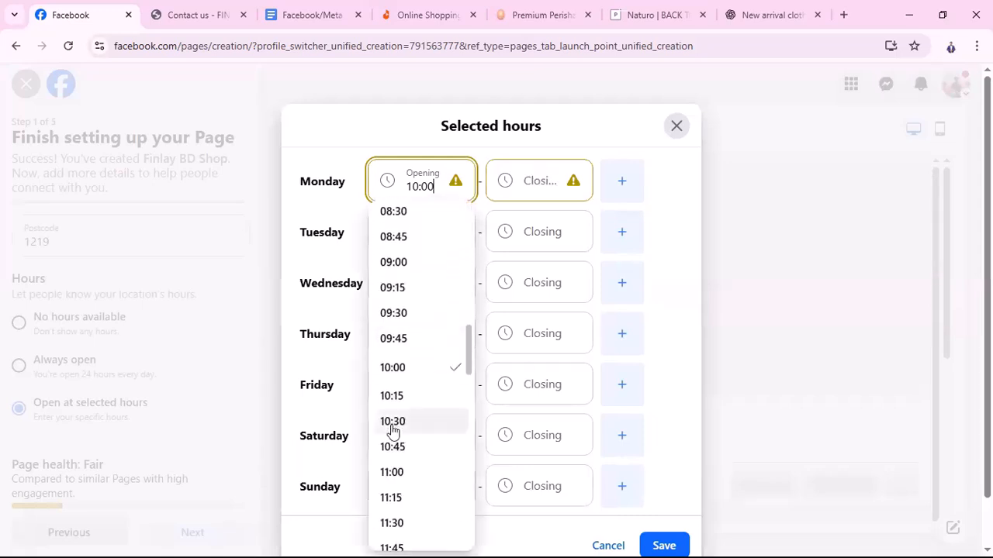
pyautogui.scroll(-12, 407, 430)
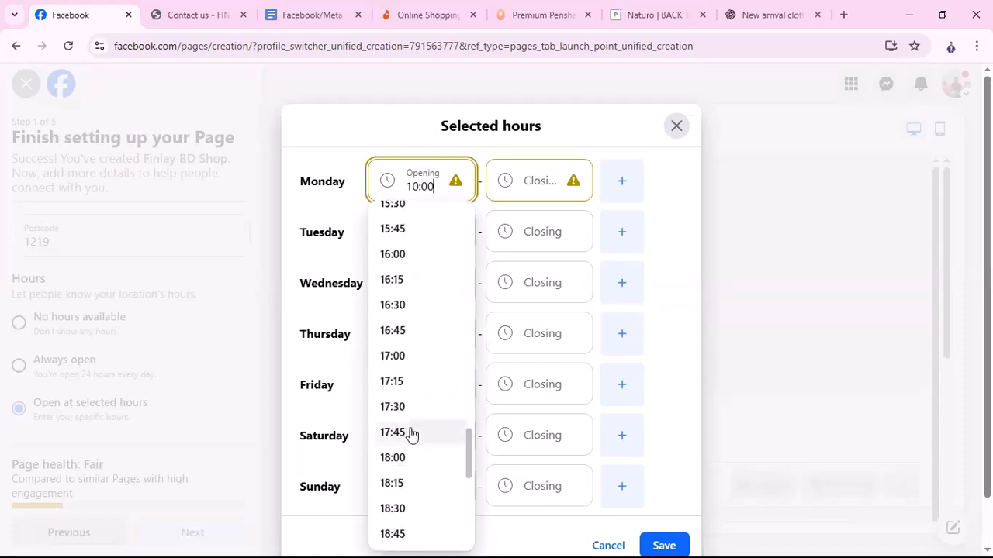
pyautogui.click(564, 172)
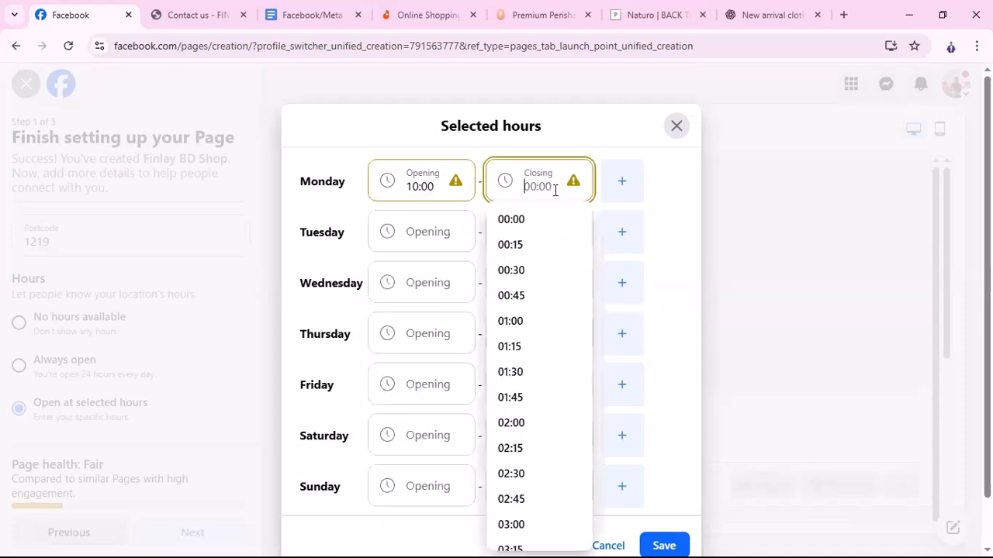
pyautogui.scroll(-5, 539, 295)
pyautogui.scroll(2, 538, 297)
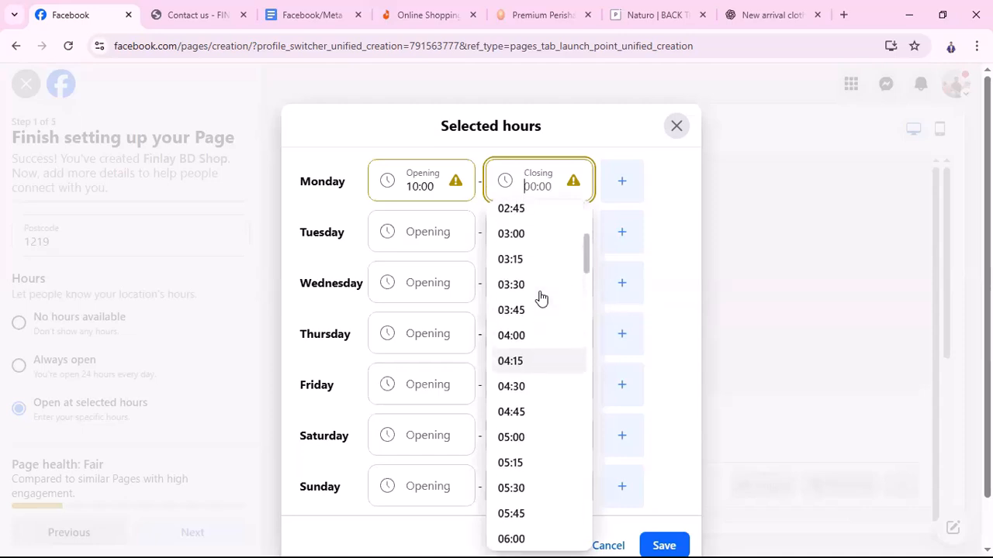
pyautogui.scroll(-5, 540, 298)
pyautogui.scroll(-10, 539, 295)
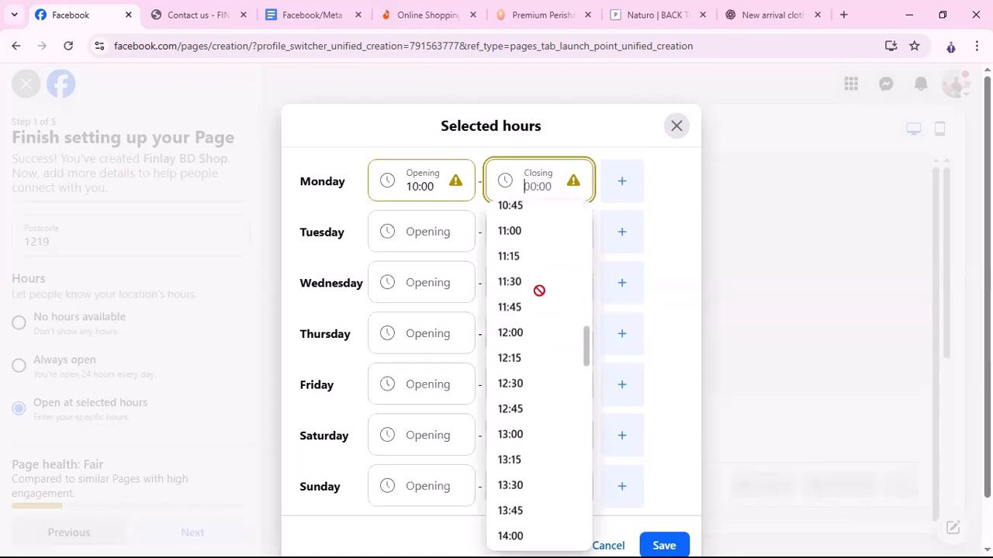
pyautogui.scroll(-2, 529, 446)
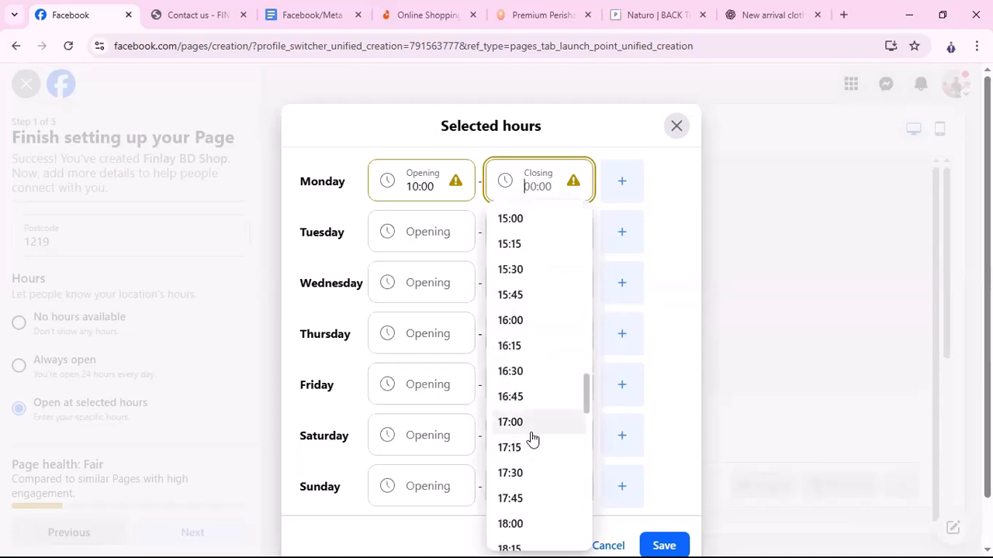
pyautogui.scroll(-1, 532, 439)
pyautogui.scroll(-2, 541, 473)
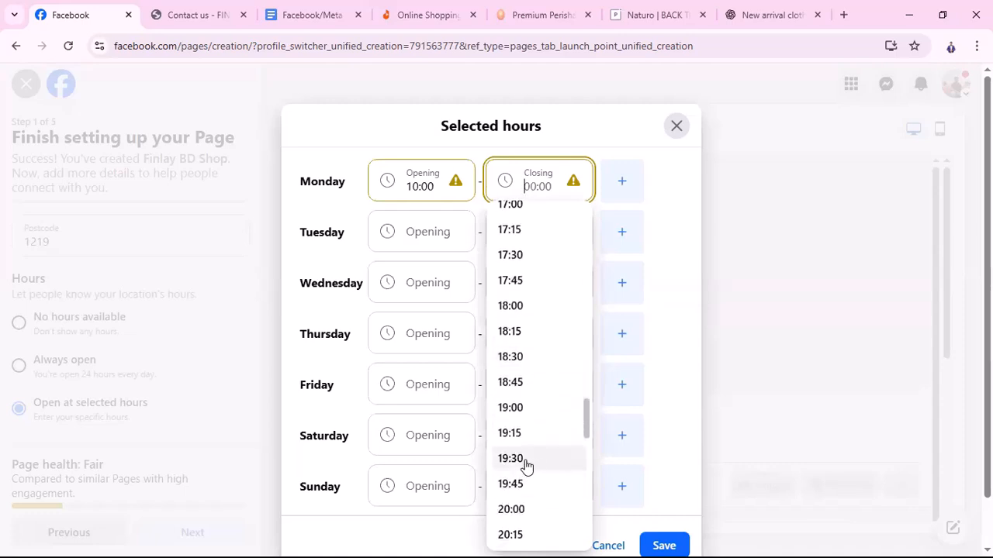
pyautogui.scroll(-2, 527, 489)
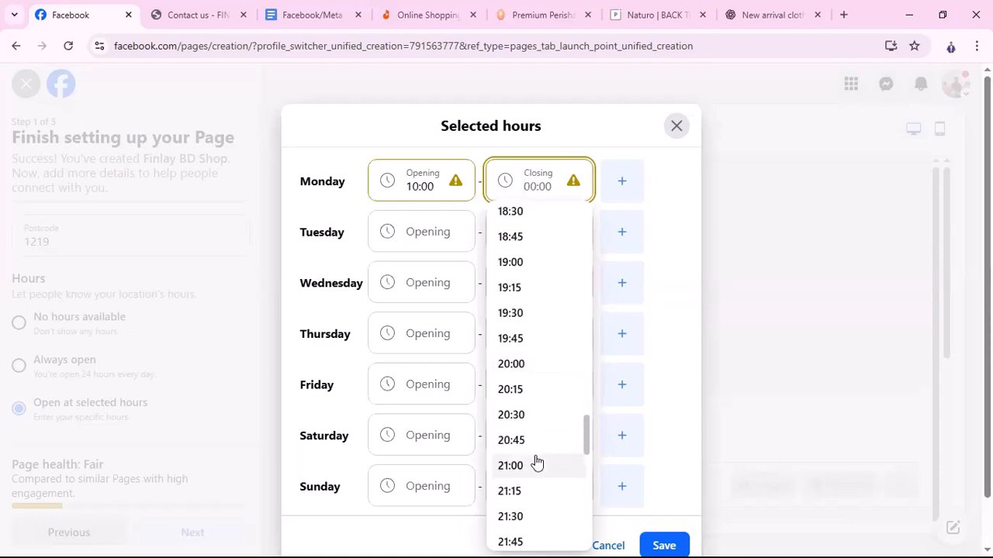
pyautogui.click(516, 469)
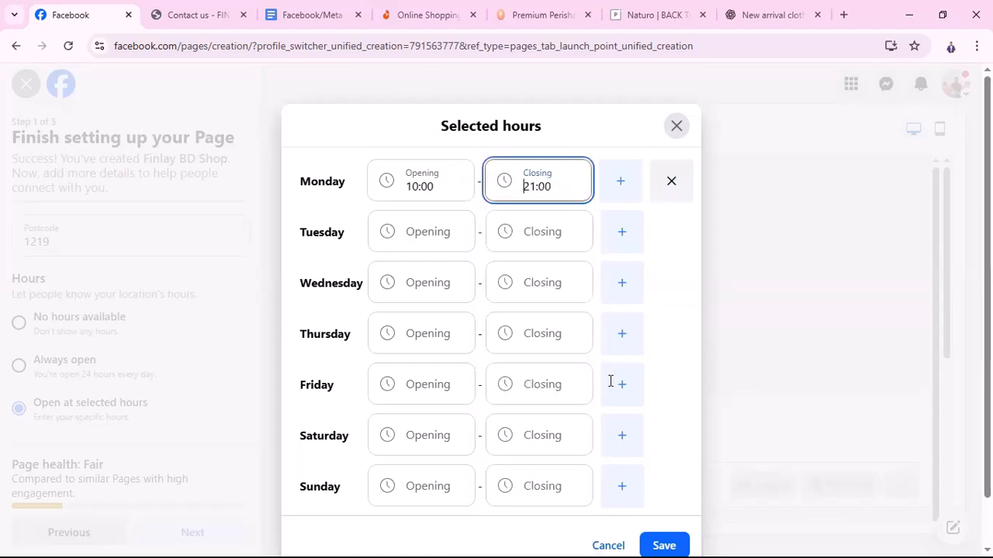
# Set Tuesday's hours to open 10:00 and close 21:00
pyautogui.click(429, 236)
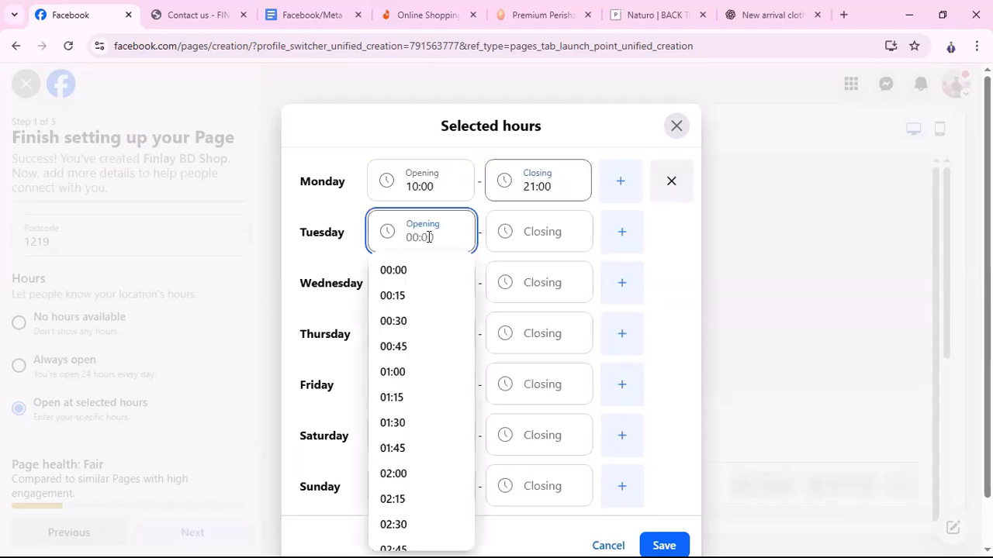
pyautogui.scroll(-6, 403, 378)
pyautogui.scroll(-5, 408, 384)
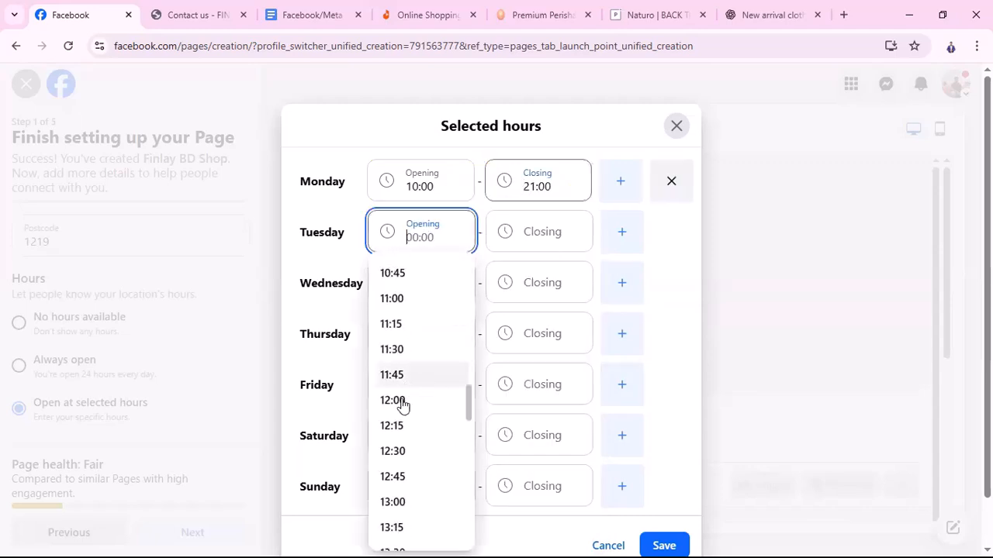
pyautogui.scroll(-2, 411, 435)
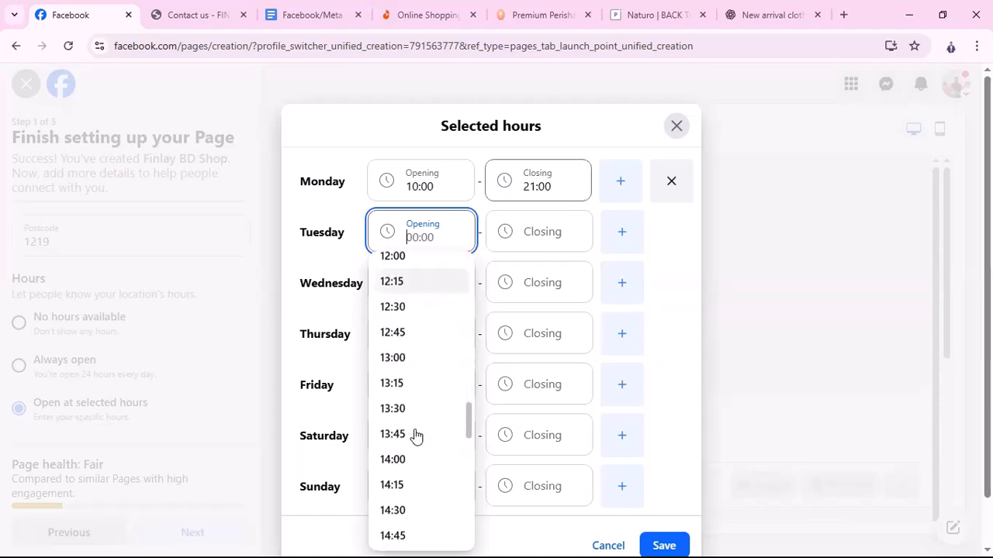
pyautogui.scroll(3, 412, 431)
pyautogui.click(394, 342)
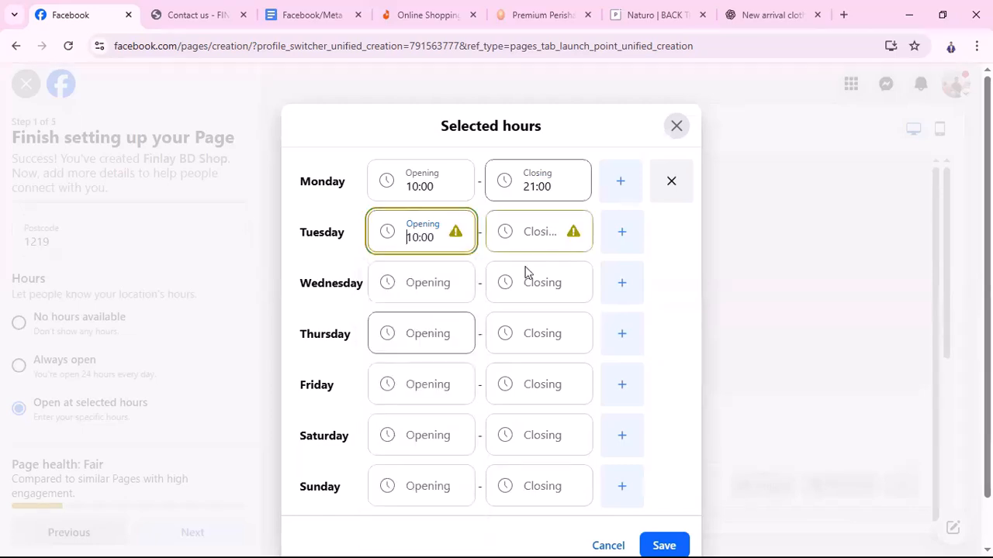
pyautogui.click(538, 231)
pyautogui.scroll(-20, 540, 354)
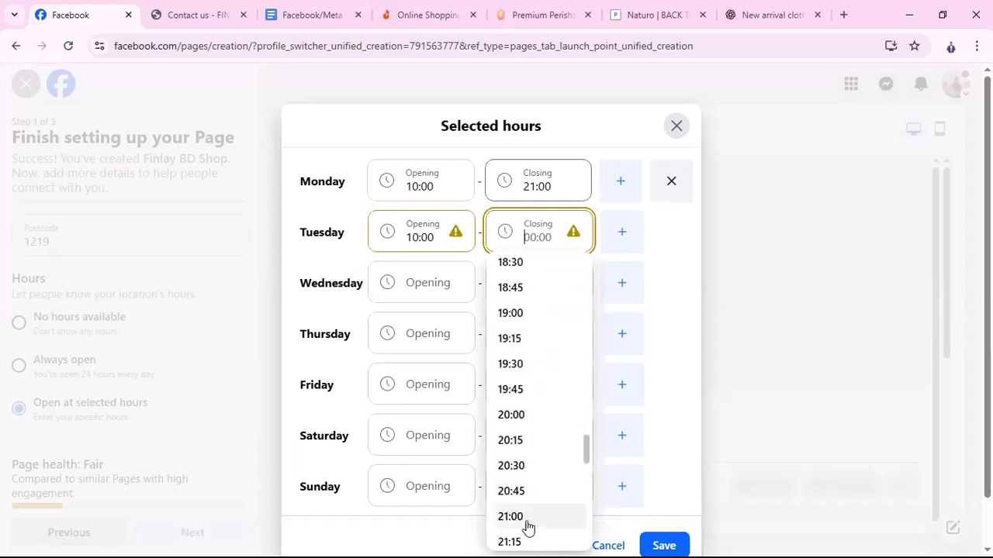
pyautogui.click(518, 517)
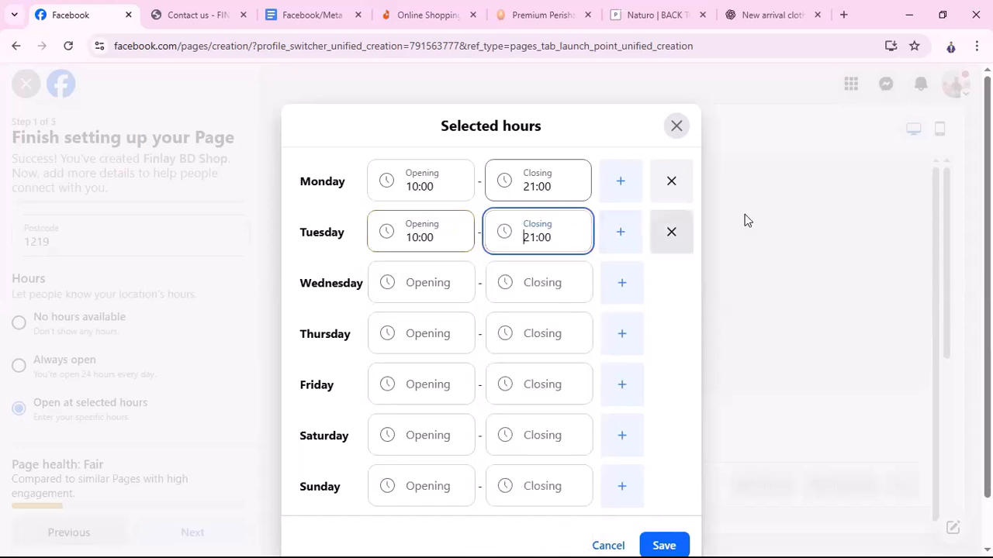
# Set Wednesday's hours to 10:00–21:00, removing an accidentally added extra time range
pyautogui.click(622, 288)
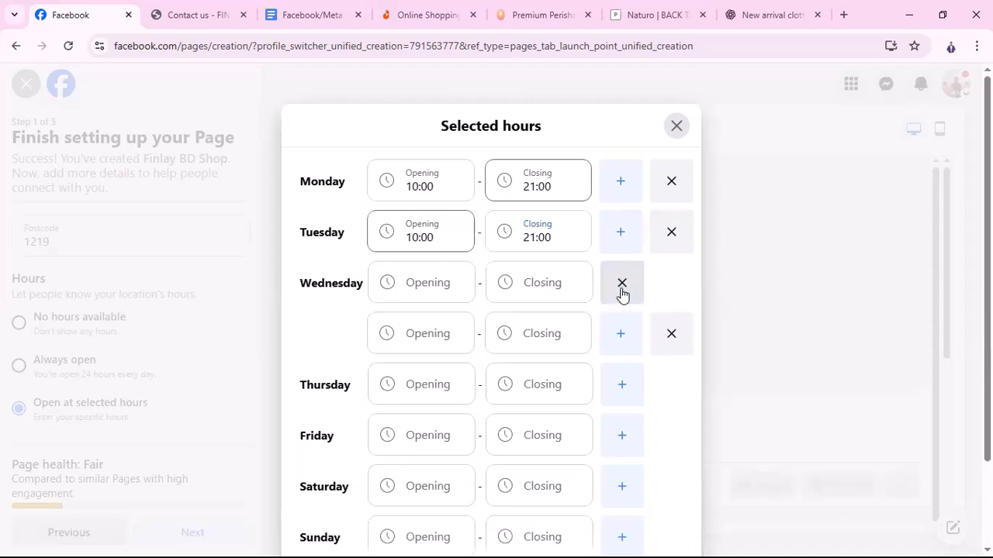
pyautogui.click(672, 335)
pyautogui.click(426, 285)
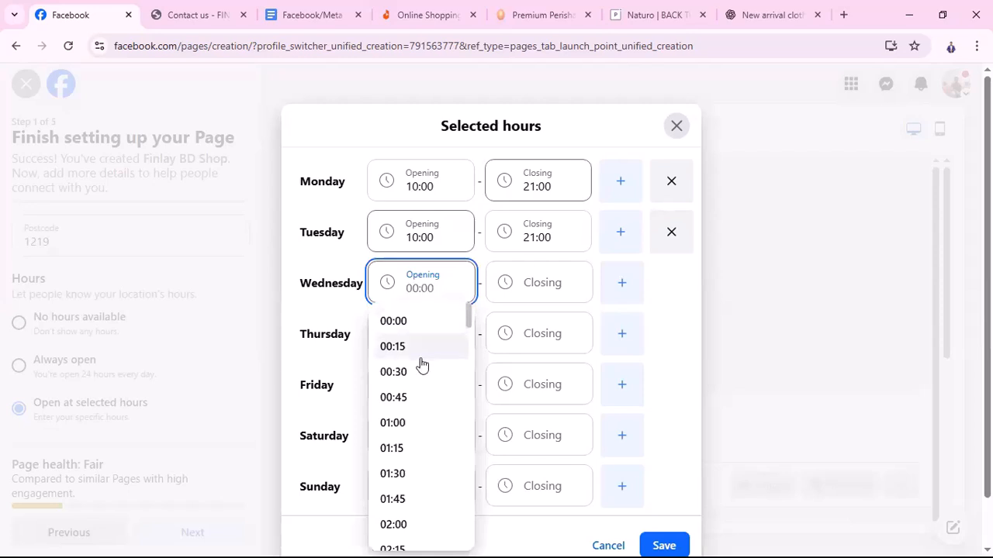
pyautogui.scroll(-15, 421, 364)
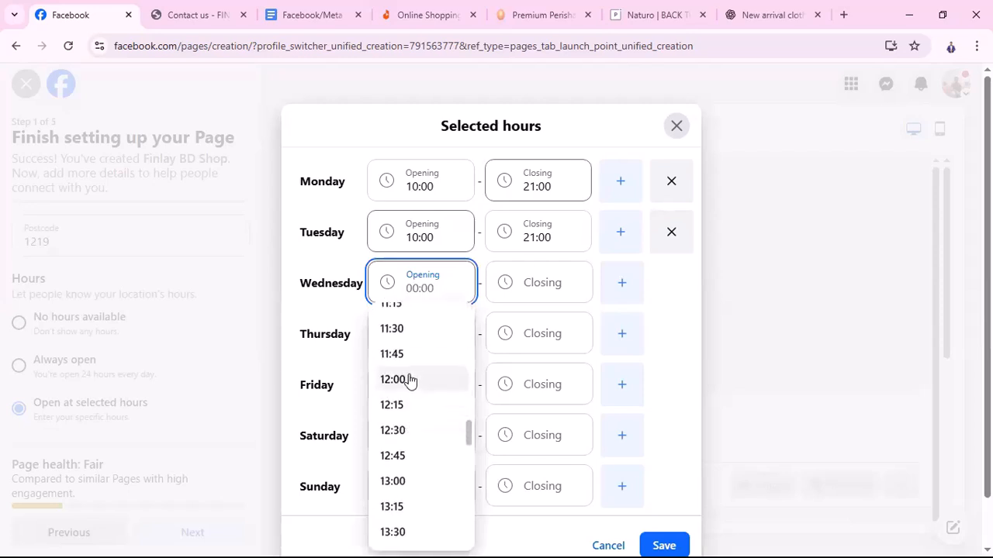
pyautogui.scroll(3, 410, 380)
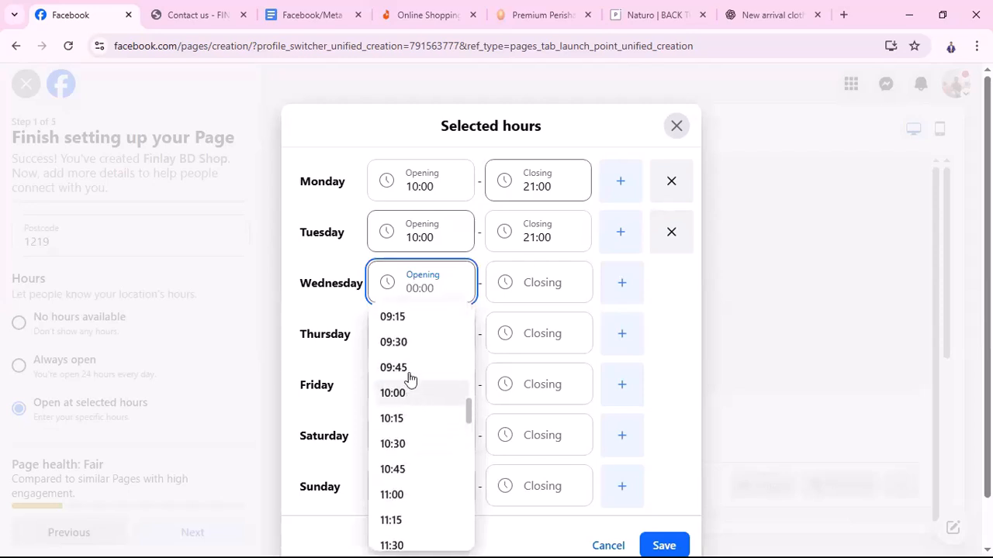
pyautogui.click(405, 395)
pyautogui.click(540, 288)
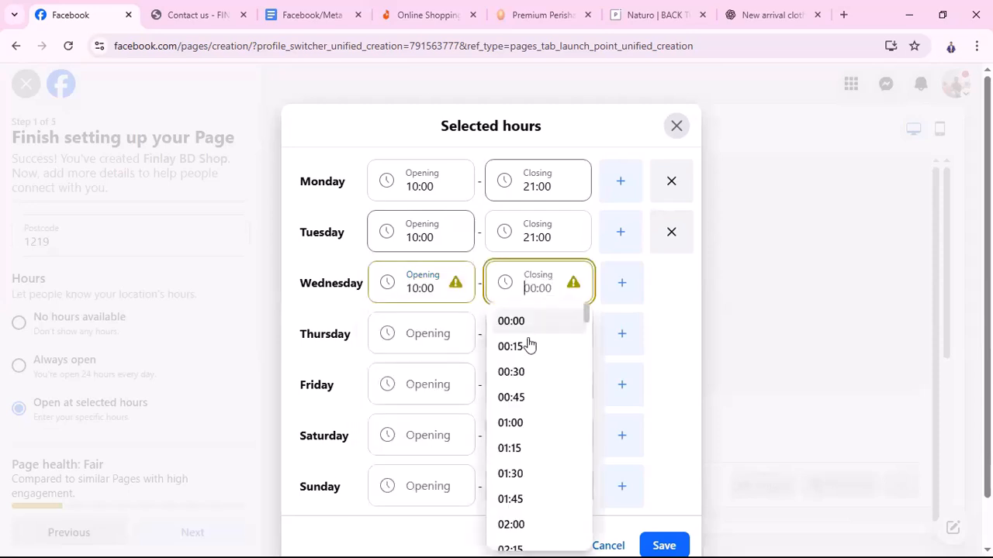
pyautogui.scroll(-20, 527, 343)
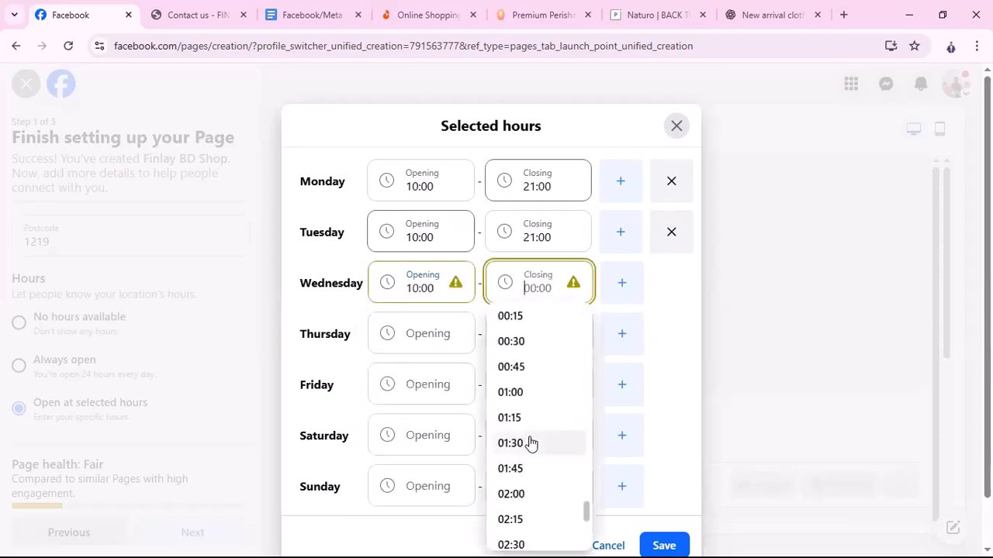
pyautogui.scroll(5, 528, 438)
pyautogui.scroll(3, 541, 375)
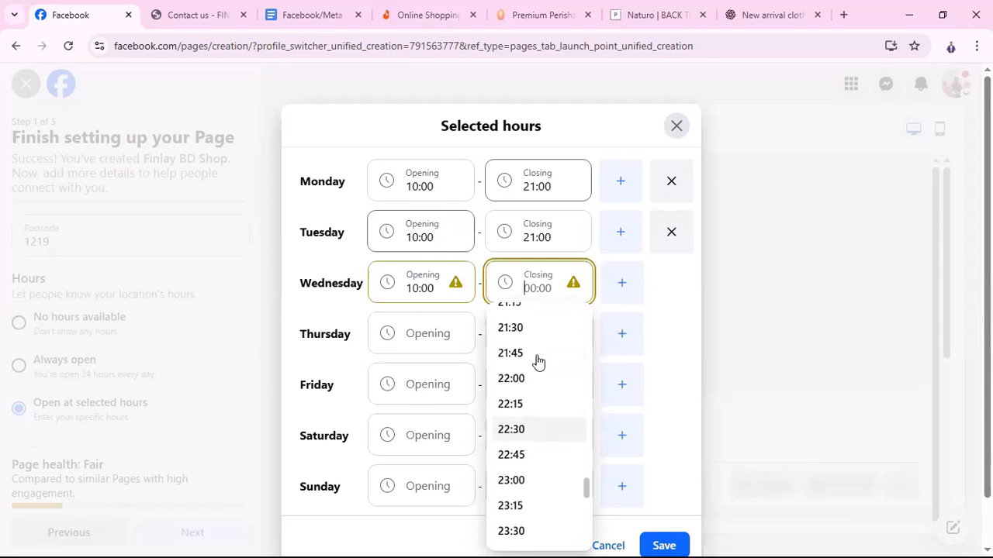
pyautogui.click(512, 349)
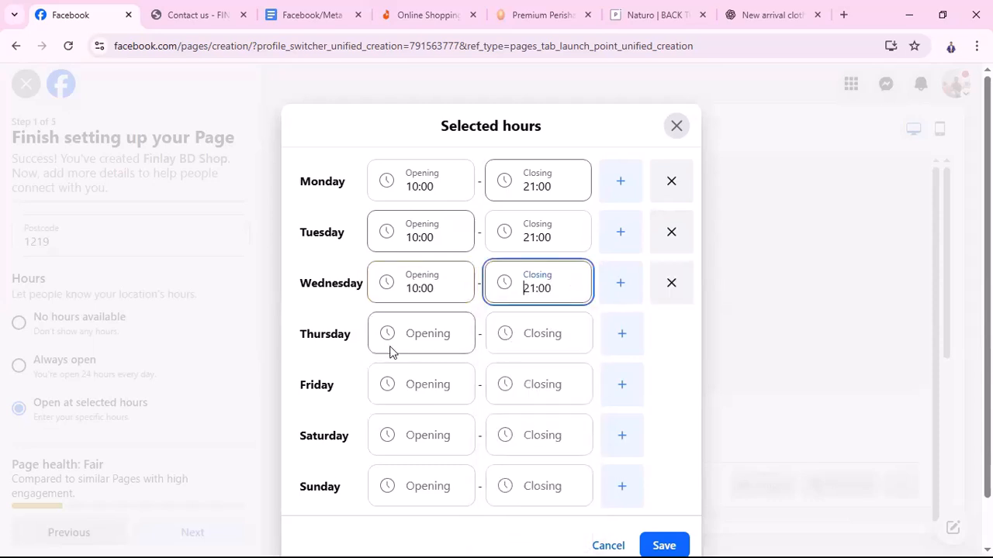
# Set Thursday's hours to open 10:00 and close 21:00
pyautogui.click(411, 338)
pyautogui.scroll(-5, 409, 463)
pyautogui.scroll(-12, 409, 463)
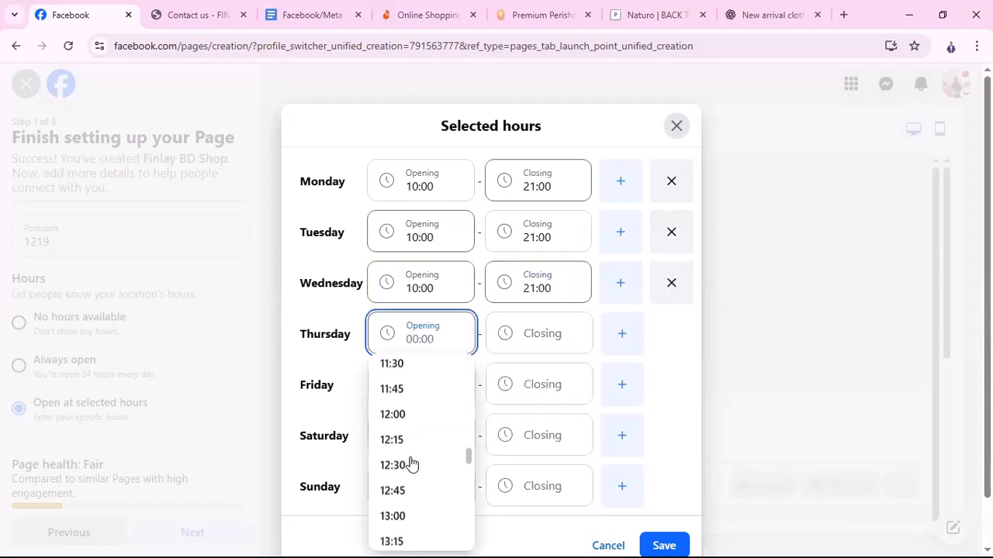
pyautogui.scroll(6, 411, 463)
pyautogui.scroll(-1, 412, 463)
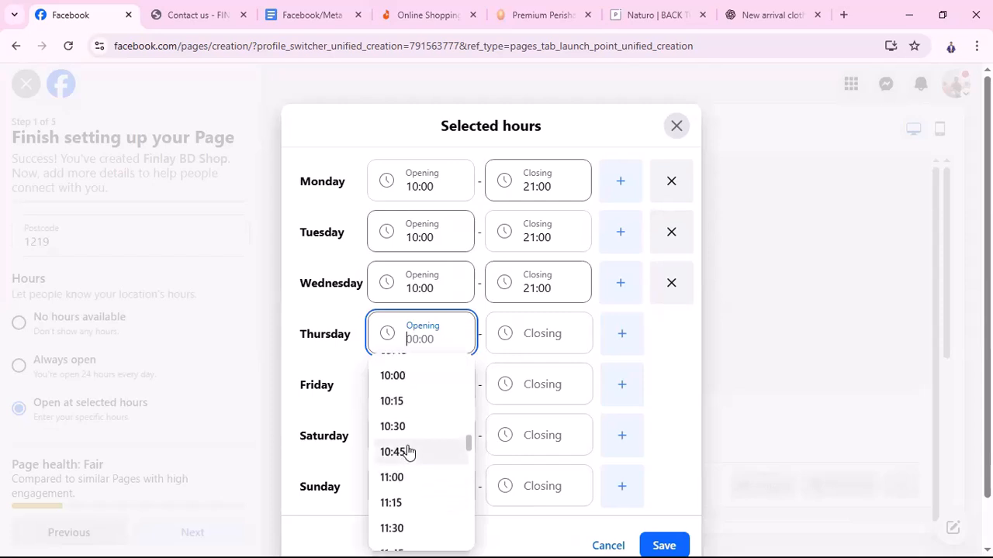
pyautogui.scroll(1, 401, 452)
pyautogui.click(401, 445)
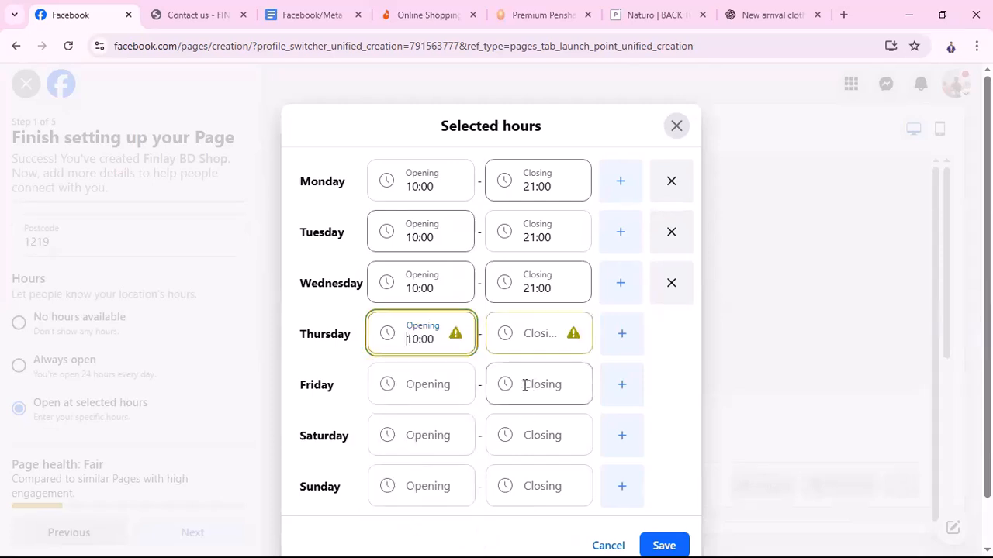
pyautogui.click(523, 335)
pyautogui.scroll(-4, 543, 466)
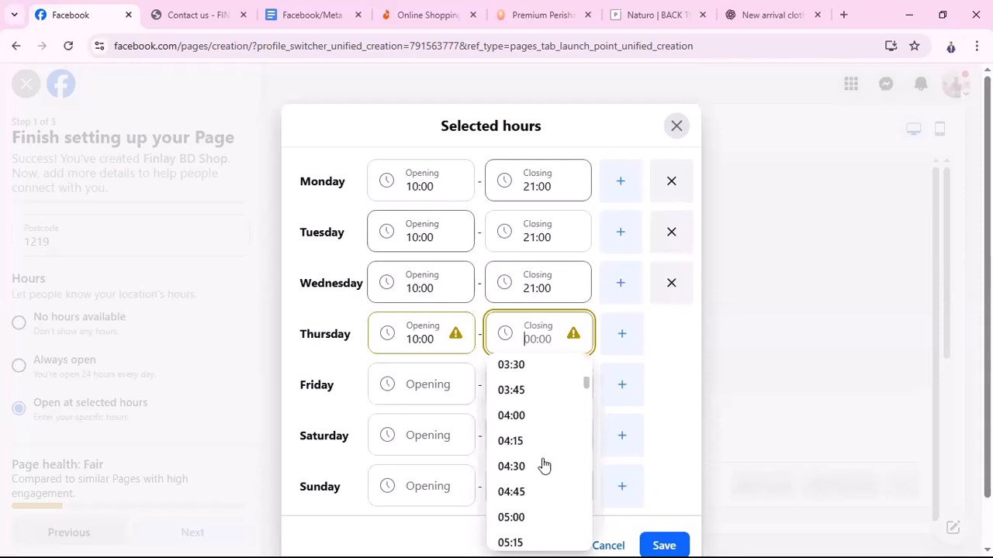
pyautogui.scroll(-9, 543, 464)
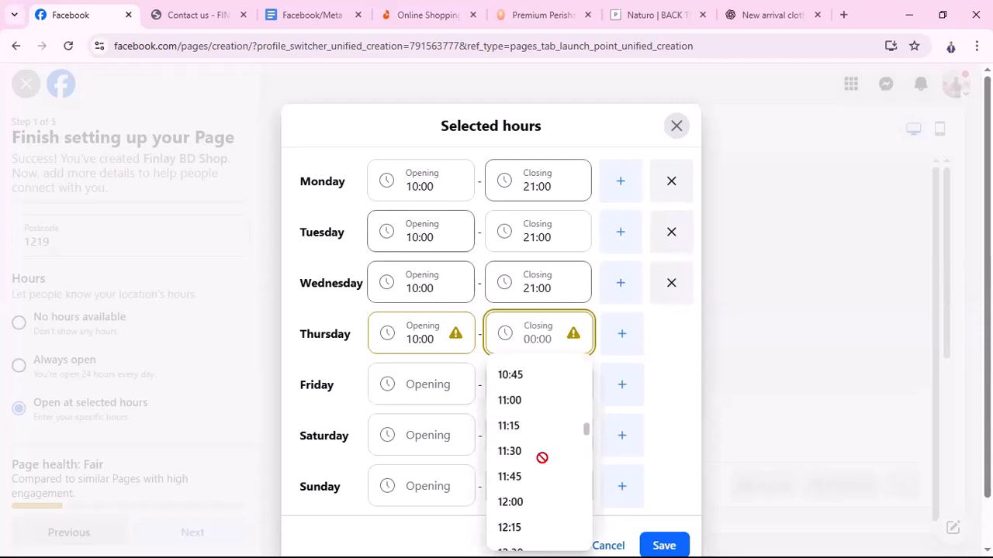
pyautogui.scroll(11, 543, 461)
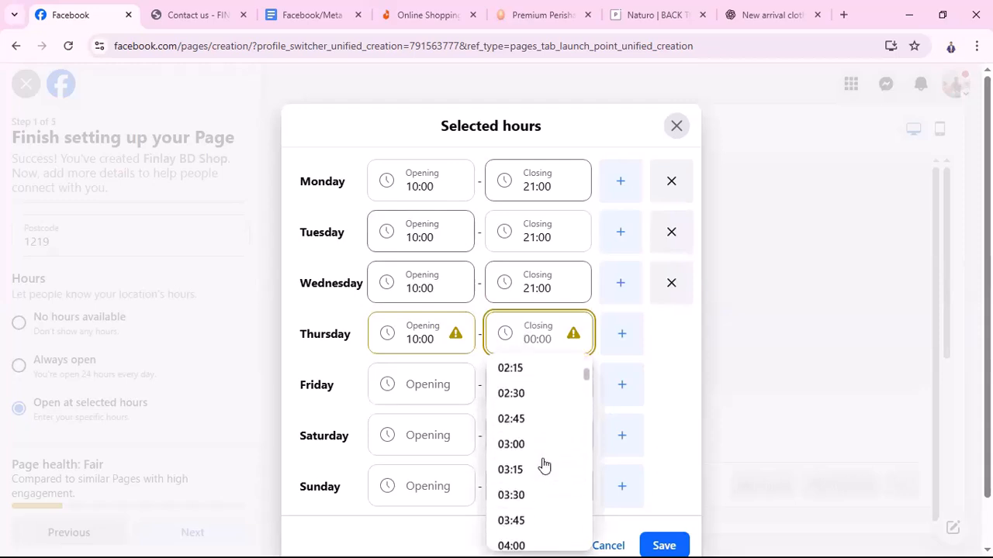
pyautogui.scroll(3, 543, 463)
pyautogui.scroll(-8, 544, 460)
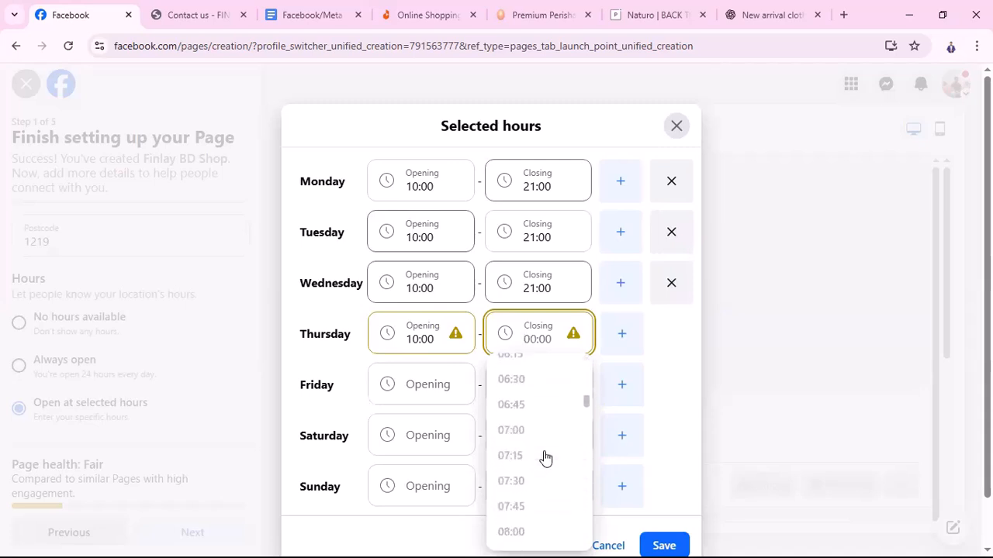
pyautogui.scroll(-5, 544, 458)
pyautogui.scroll(1, 506, 405)
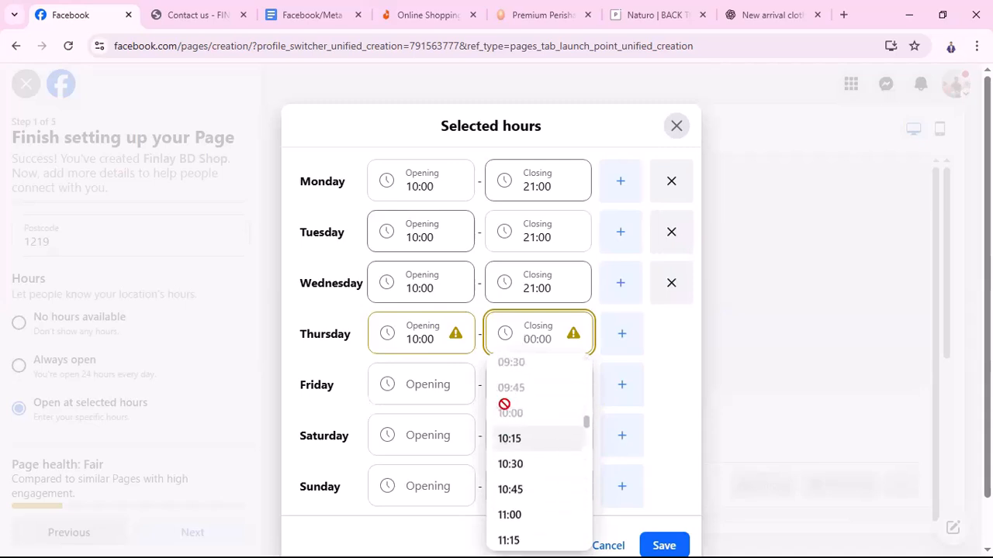
pyautogui.scroll(2, 520, 496)
pyautogui.scroll(-1, 543, 526)
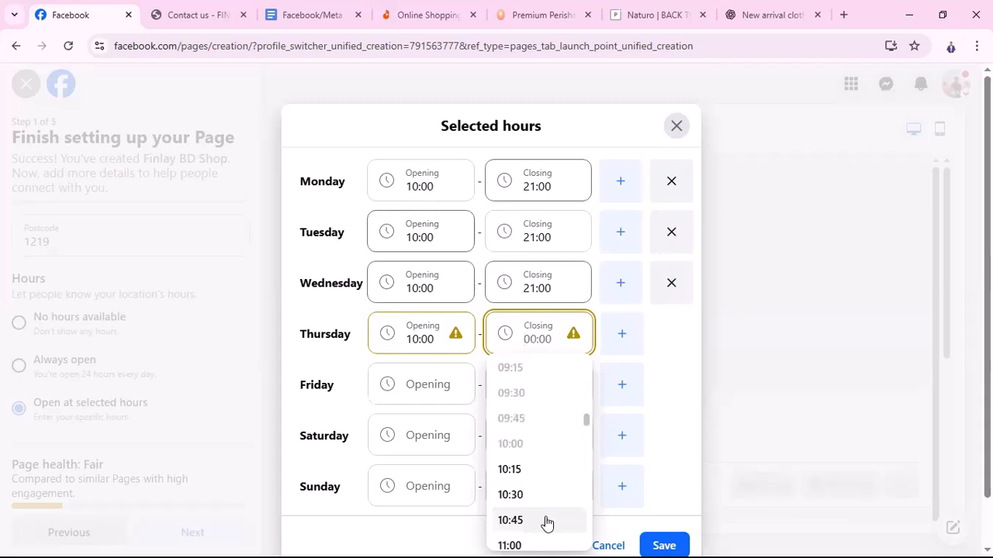
pyautogui.scroll(-14, 547, 524)
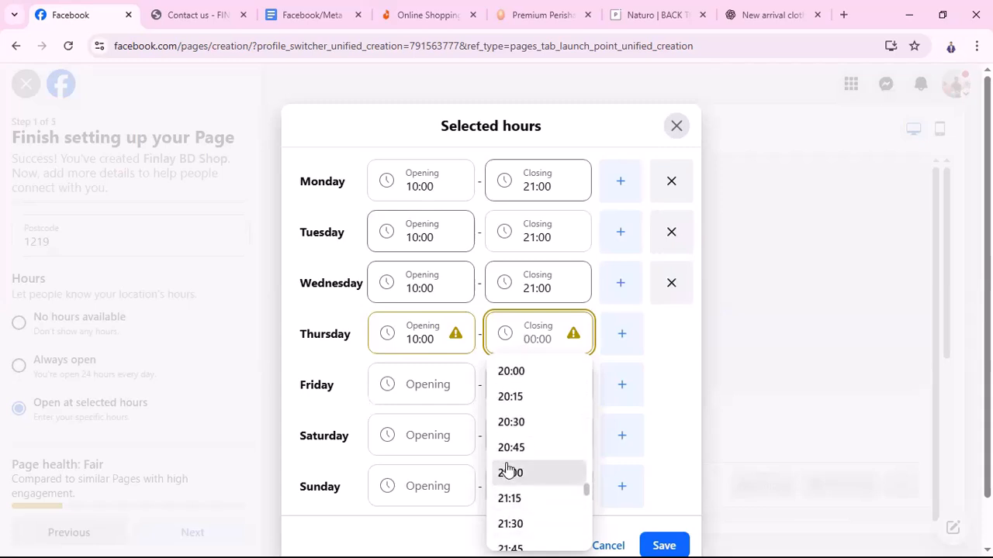
pyautogui.click(507, 472)
# Browse Friday's opening and closing time options without choosing any yet
pyautogui.click(446, 377)
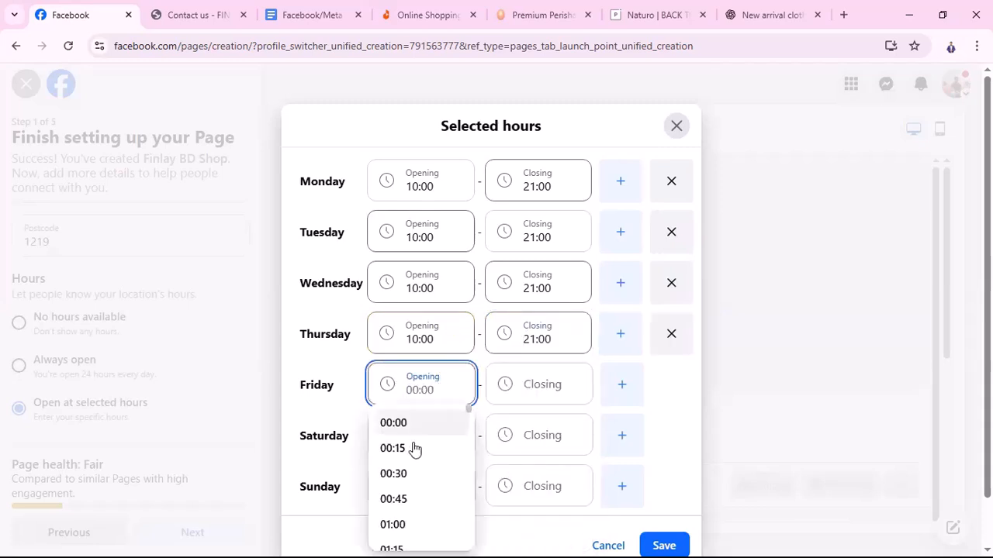
pyautogui.scroll(-3, 426, 468)
pyautogui.scroll(3, 428, 469)
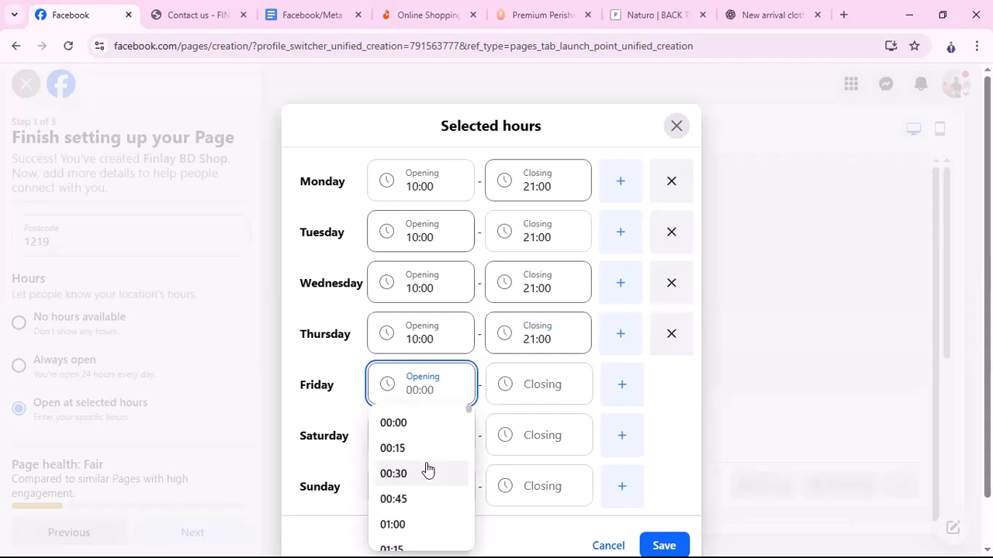
pyautogui.click(541, 380)
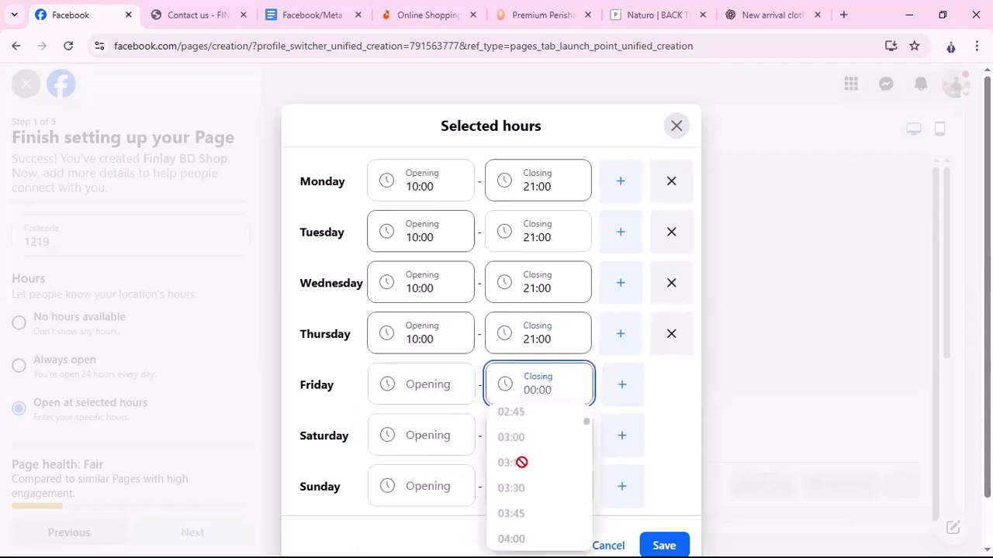
pyautogui.click(454, 389)
pyautogui.scroll(-20, 423, 525)
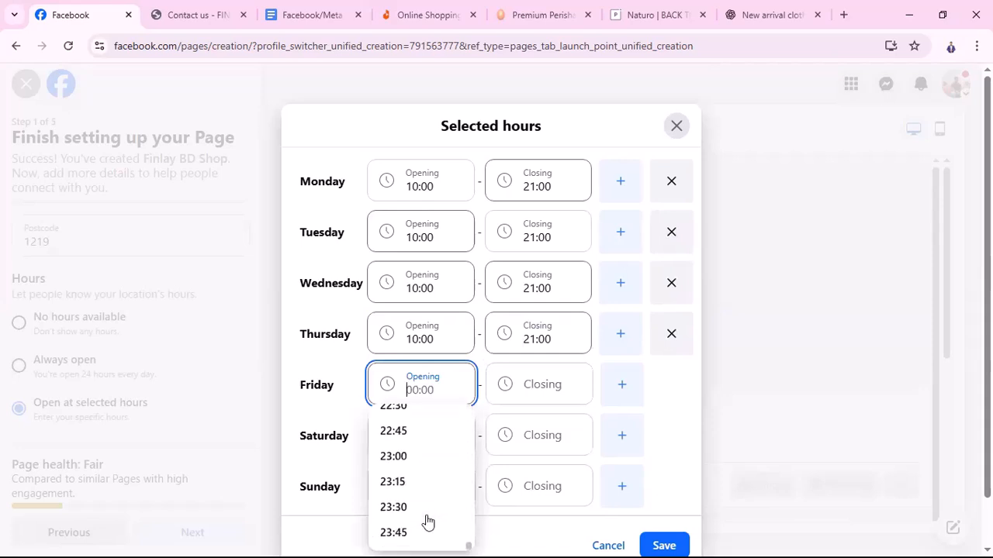
pyautogui.scroll(20, 426, 521)
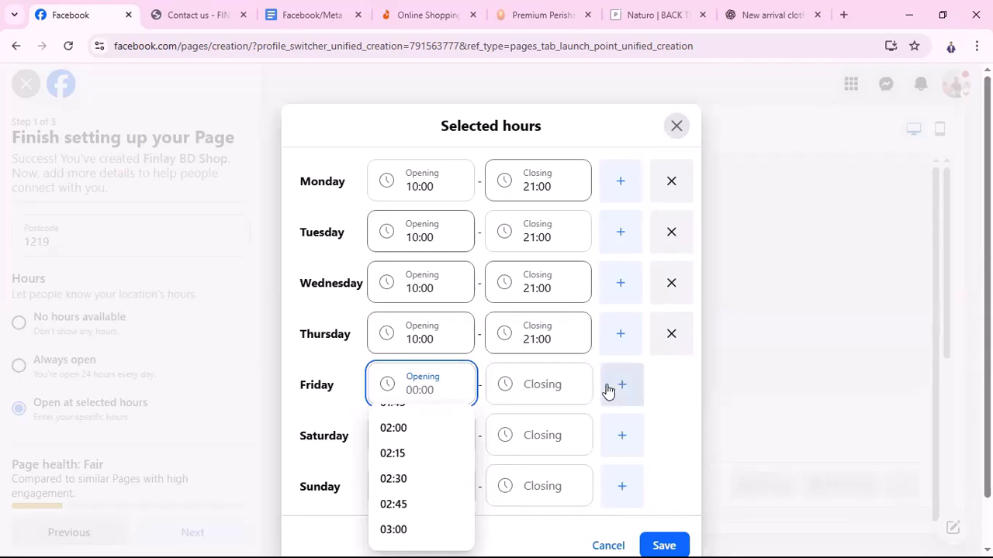
pyautogui.scroll(-1, 631, 391)
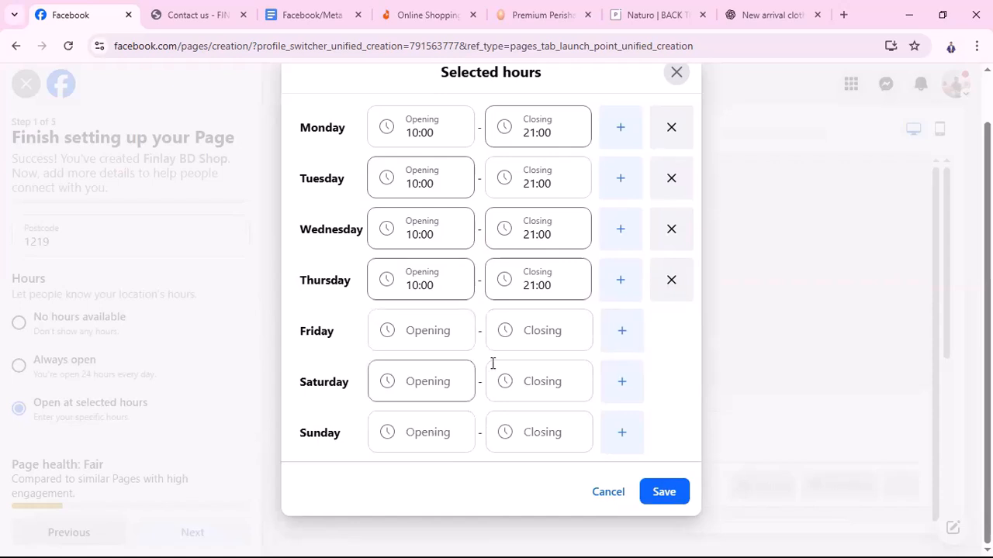
pyautogui.scroll(1, 425, 363)
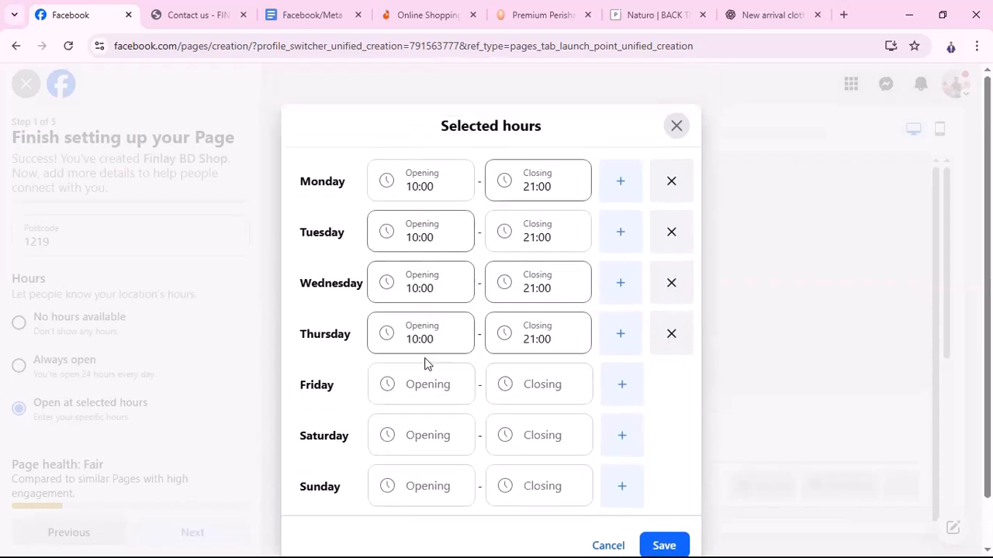
# Set Saturday's opening hours to 10:00–21:00
pyautogui.click(428, 437)
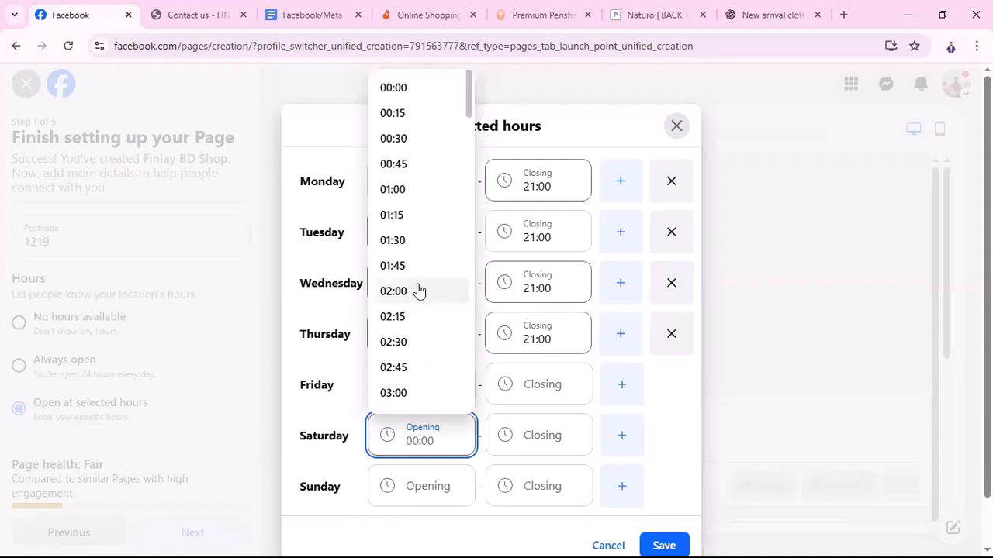
pyautogui.scroll(-8, 418, 291)
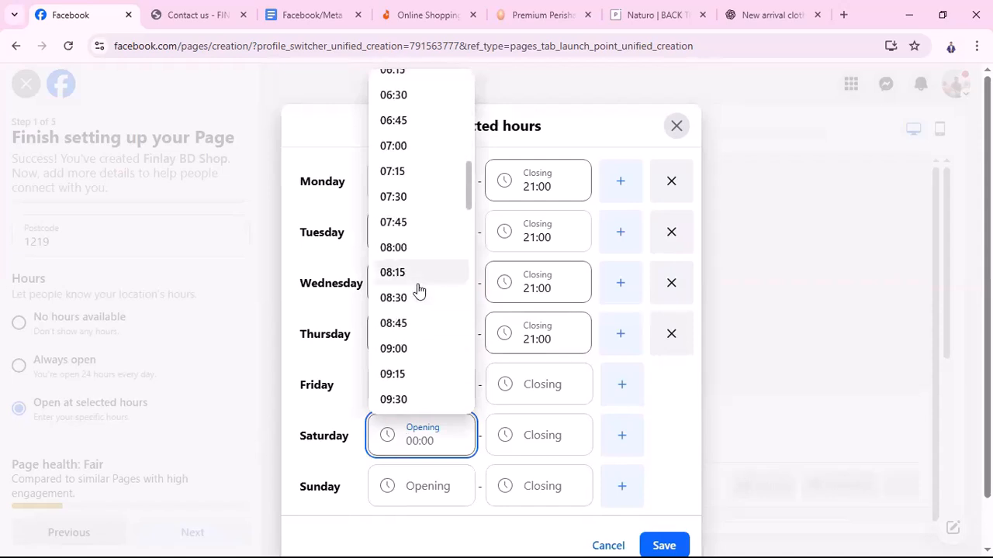
pyautogui.scroll(3, 418, 290)
pyautogui.scroll(3, 418, 290)
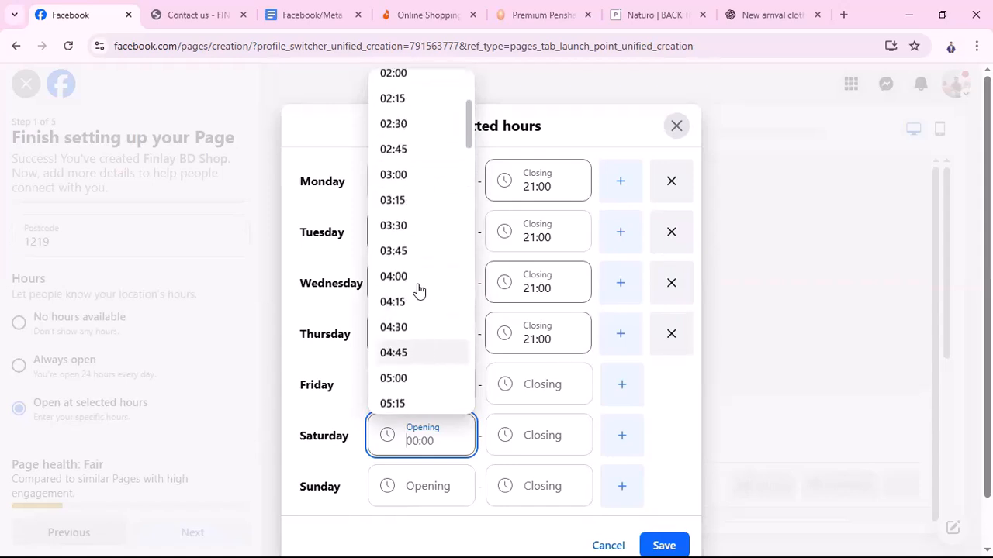
pyautogui.scroll(-5, 419, 292)
pyautogui.scroll(-1, 418, 291)
pyautogui.click(394, 377)
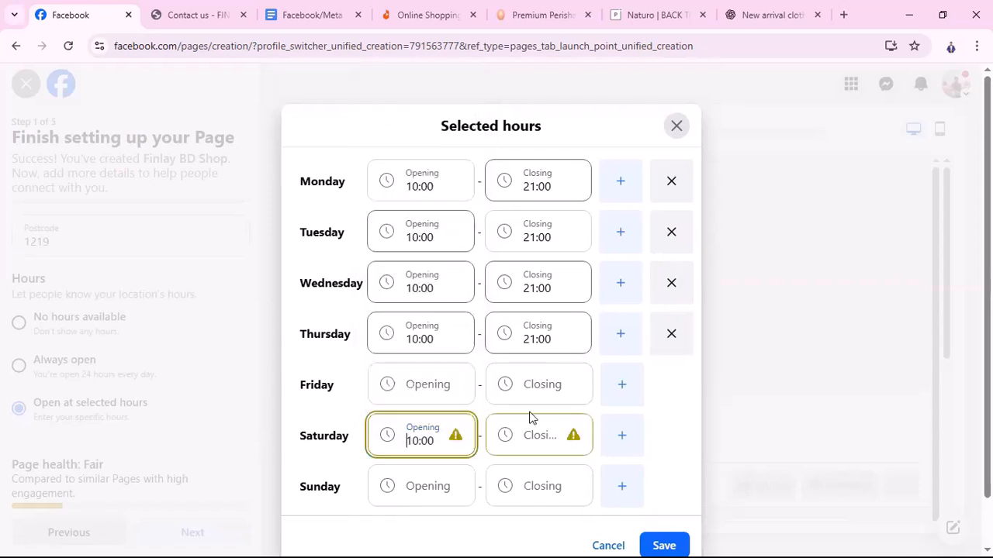
pyautogui.click(527, 439)
pyautogui.scroll(-19, 534, 314)
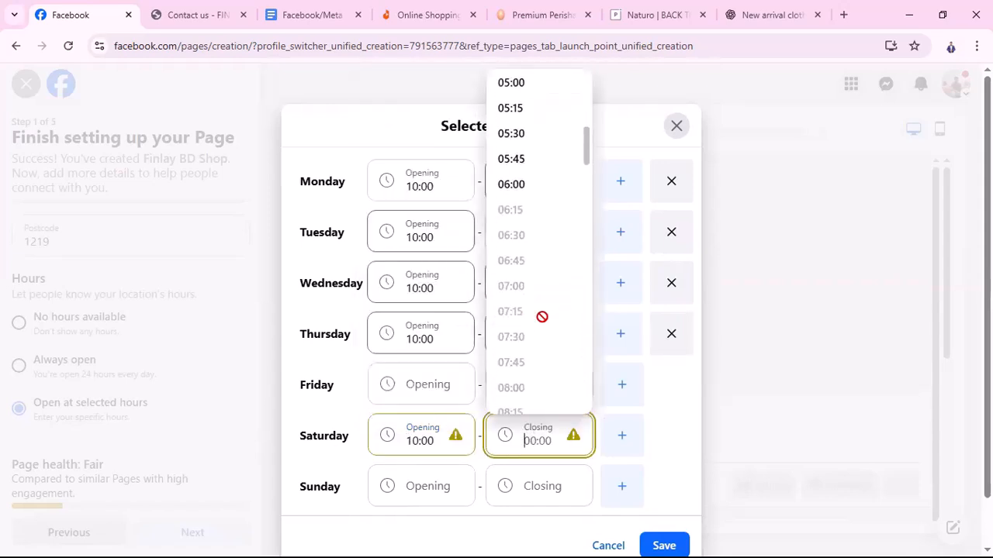
pyautogui.scroll(-6, 534, 335)
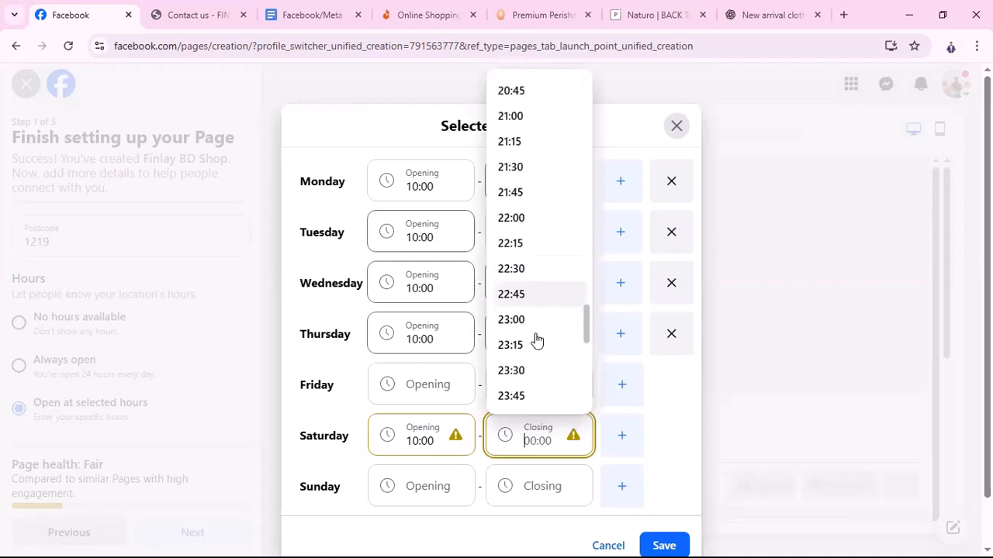
pyautogui.click(518, 116)
# Set Sunday's hours to 10:00–21:00 and save the weekly opening hours
pyautogui.scroll(-1, 428, 425)
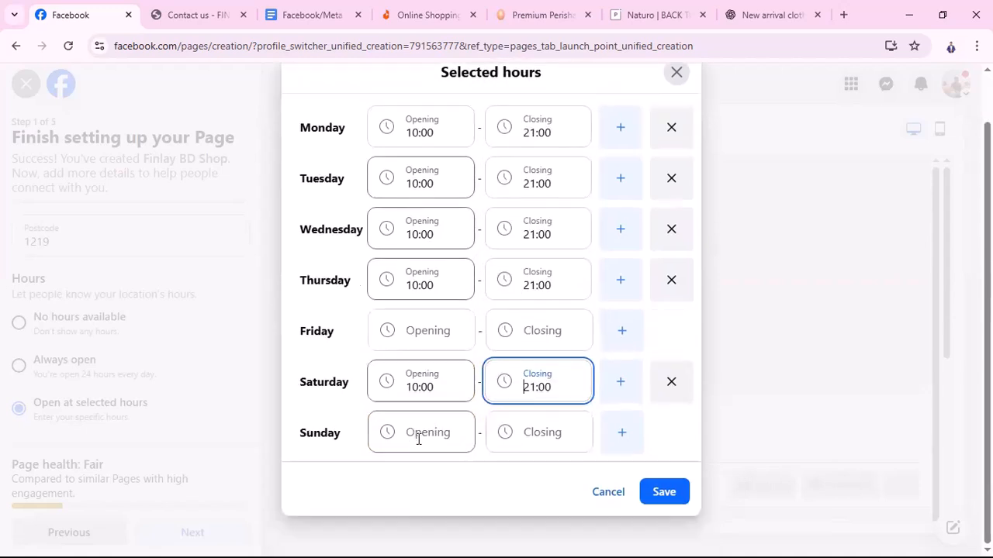
pyautogui.click(418, 439)
pyautogui.scroll(-17, 421, 319)
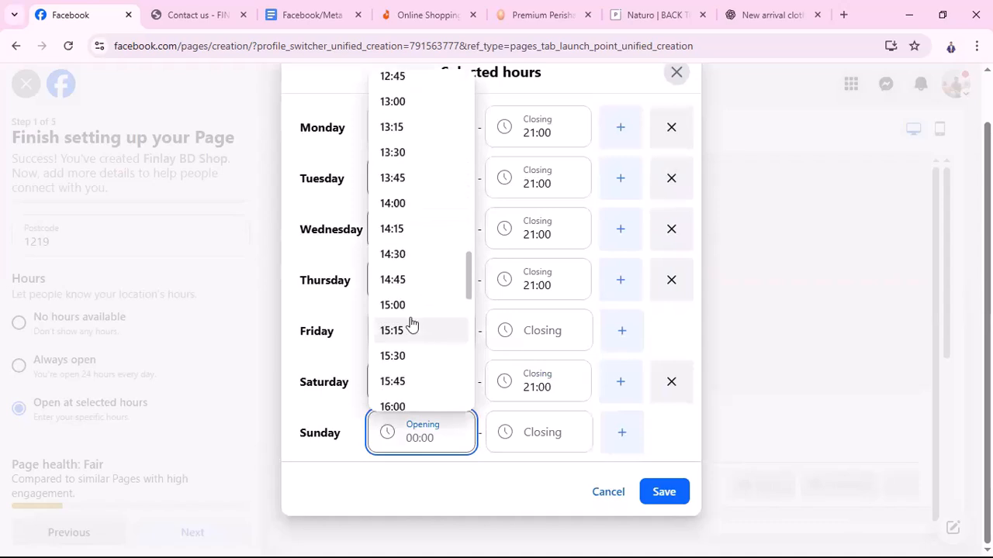
pyautogui.scroll(3, 392, 116)
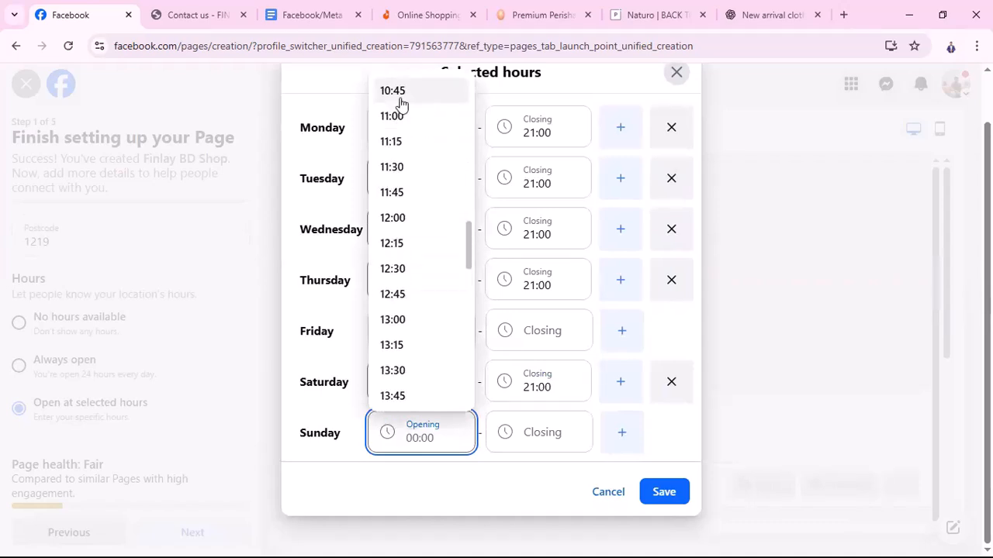
pyautogui.scroll(2, 401, 103)
pyautogui.click(401, 164)
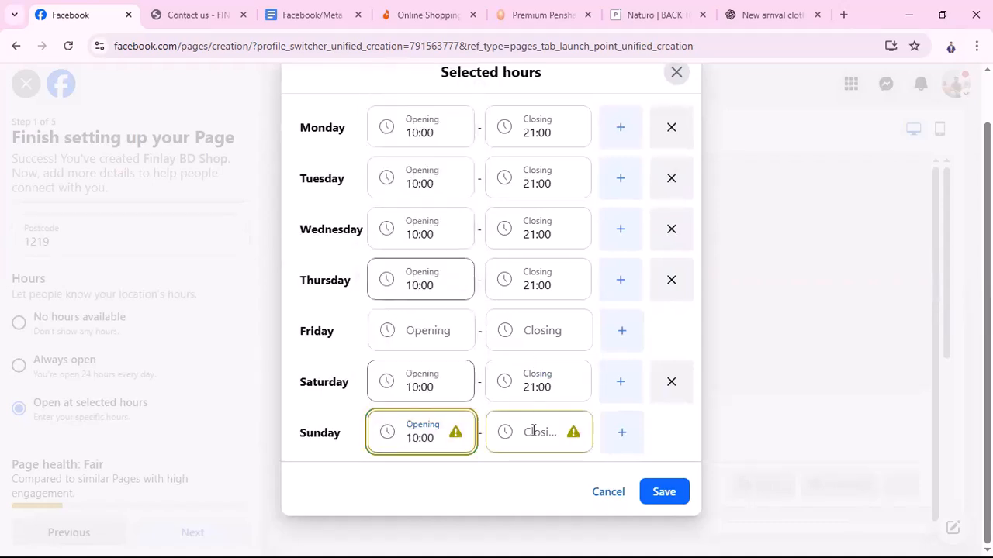
pyautogui.click(534, 432)
pyautogui.scroll(-20, 527, 276)
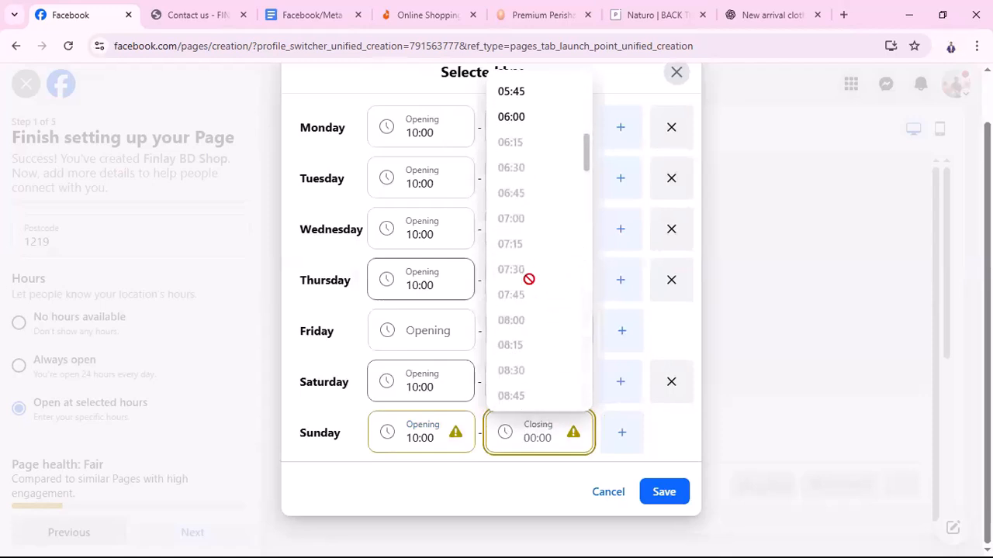
pyautogui.scroll(-2, 546, 361)
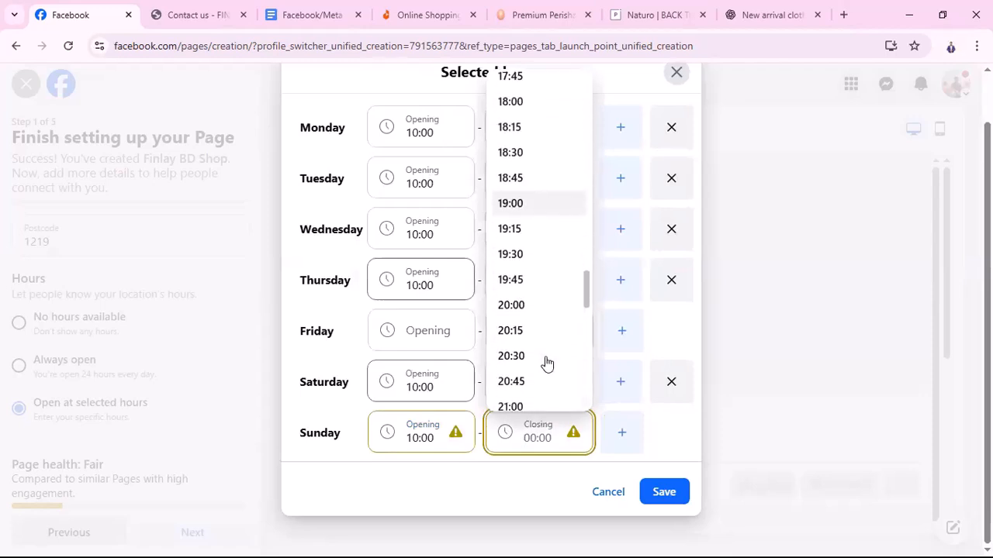
pyautogui.scroll(-1, 519, 385)
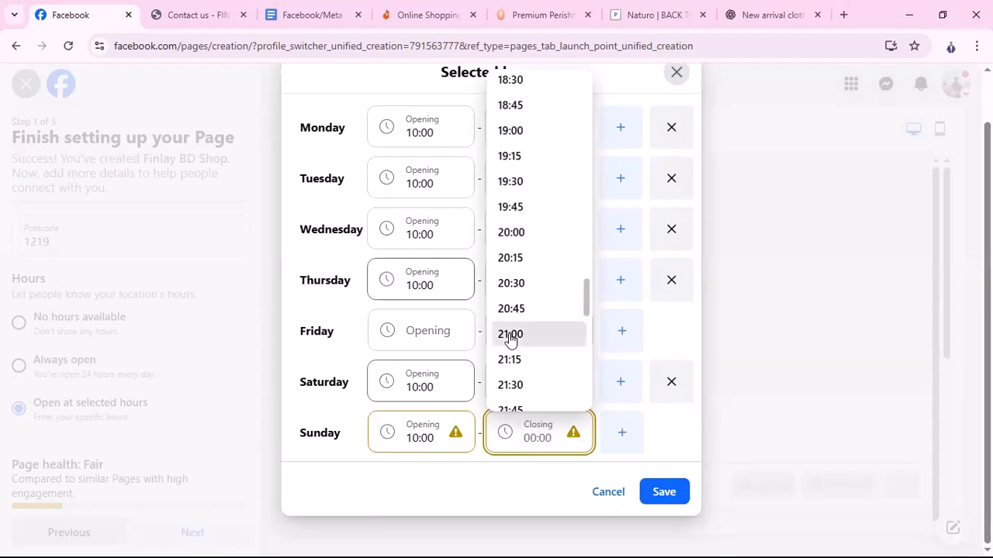
pyautogui.click(508, 337)
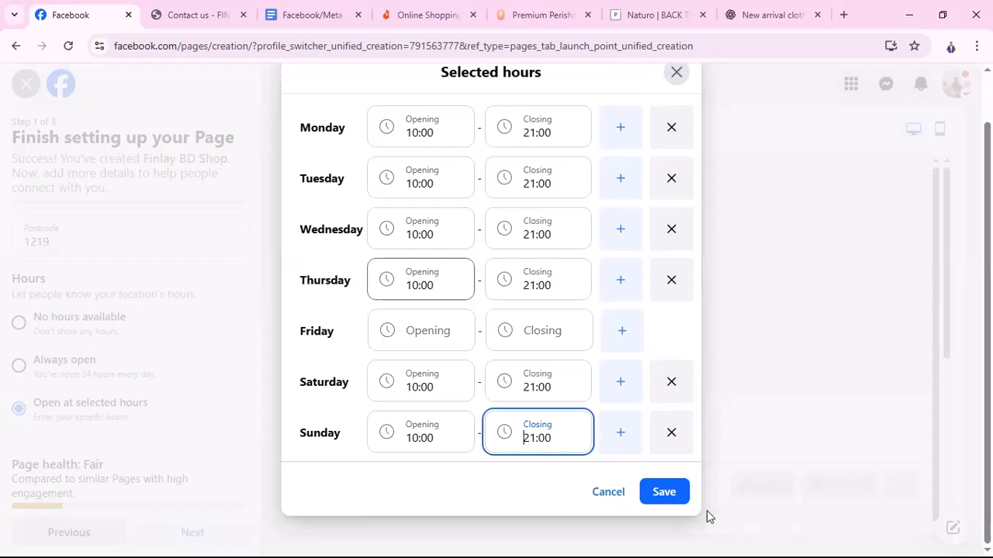
pyautogui.click(670, 496)
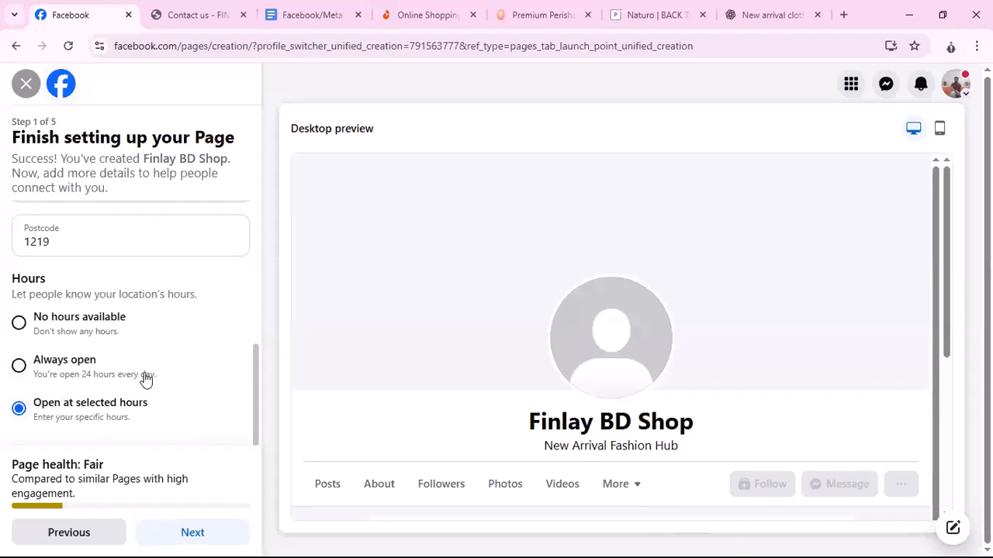
# Move on to step 2, Customise your Page, letting Chrome save the address
pyautogui.click(193, 536)
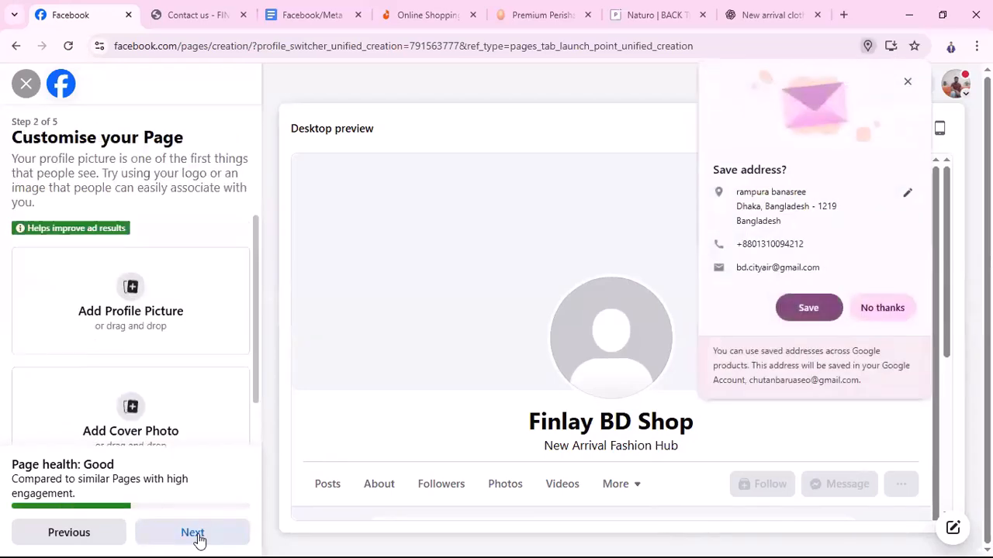
pyautogui.click(822, 312)
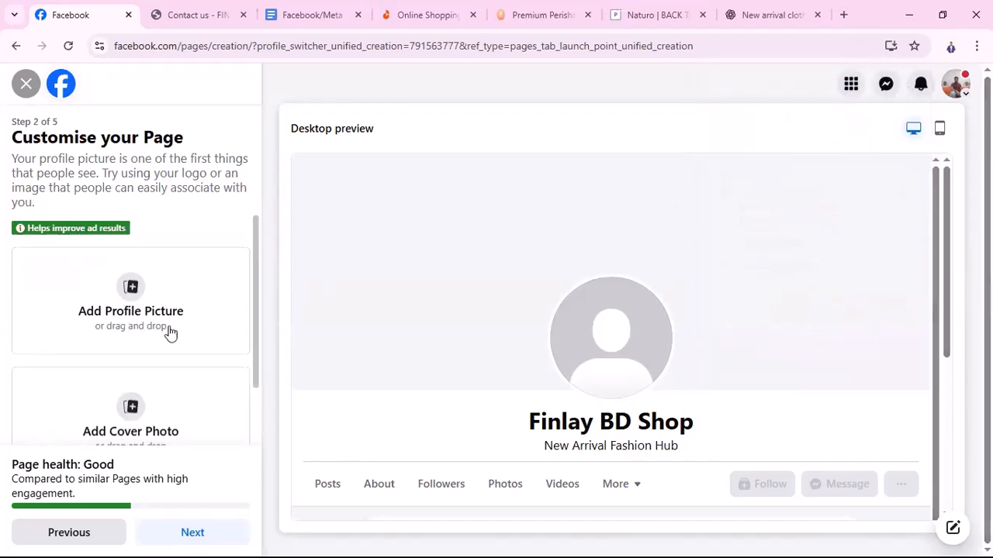
pyautogui.scroll(-1, 170, 332)
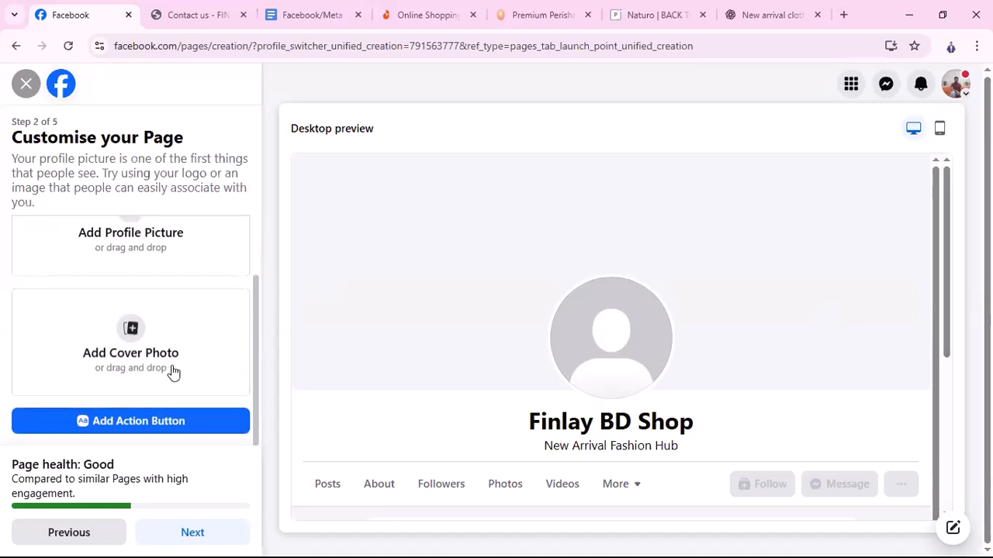
pyautogui.scroll(1, 178, 361)
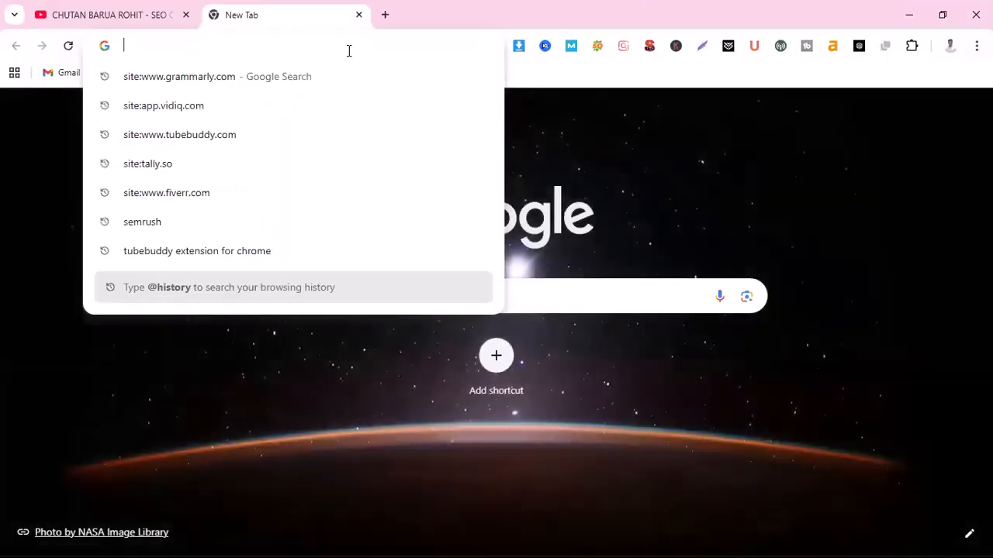
# Load the Canva website and open its sign-in form
pyautogui.write('canva')
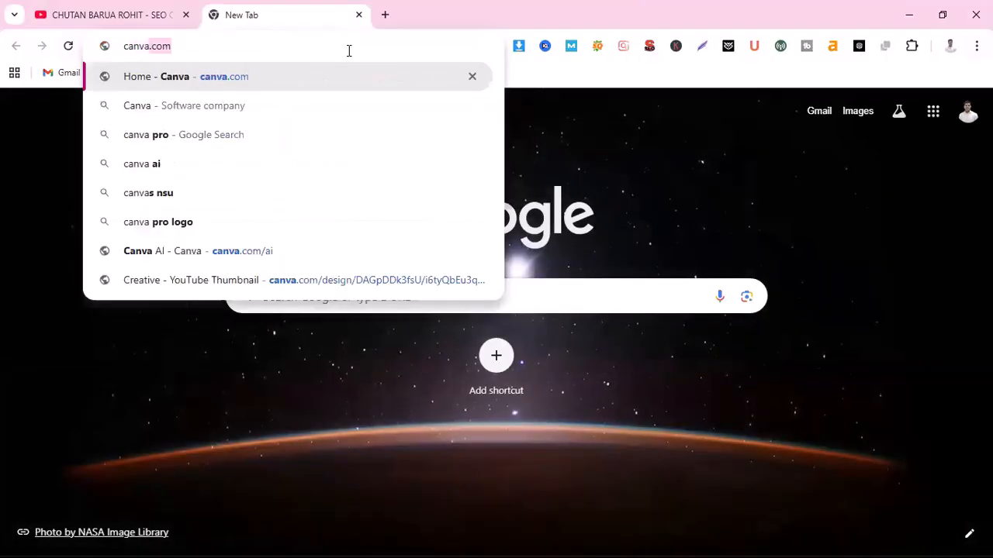
pyautogui.press('Return')
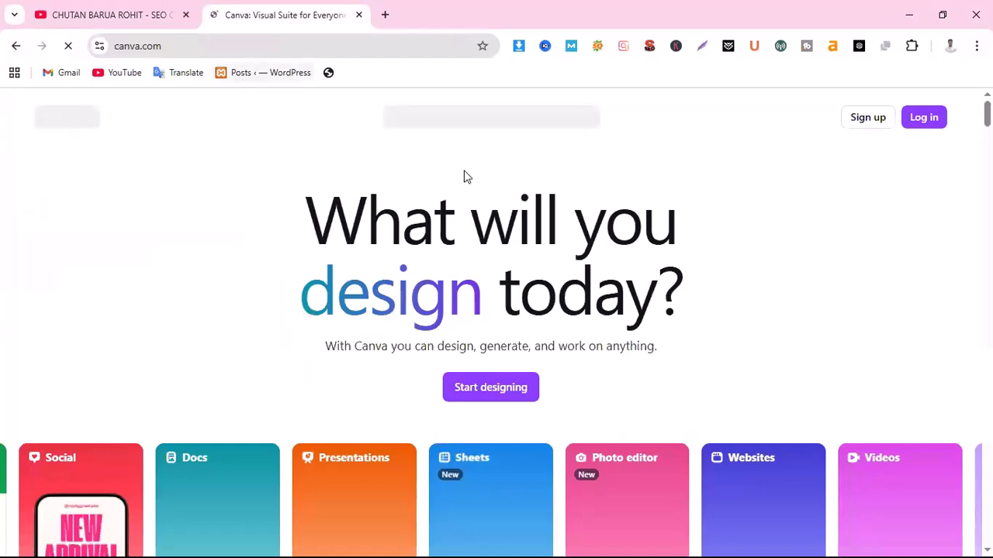
pyautogui.click(921, 121)
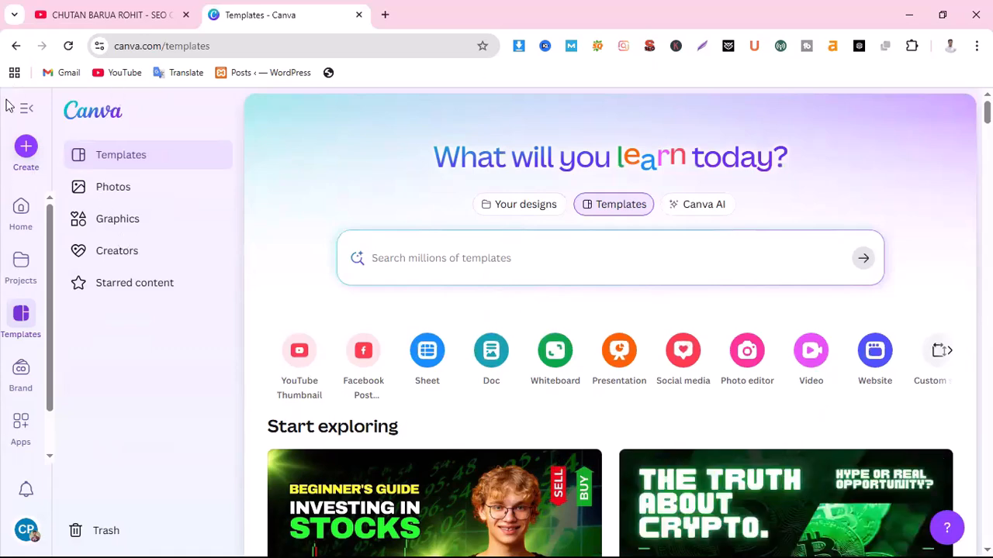
# Create a new design in the 'logo' format
pyautogui.click(25, 146)
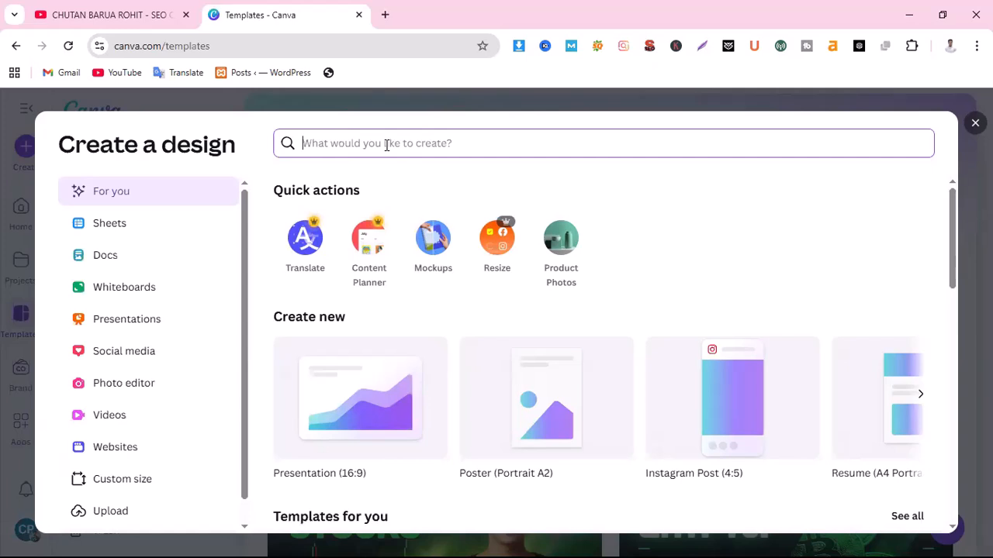
pyautogui.write('logo')
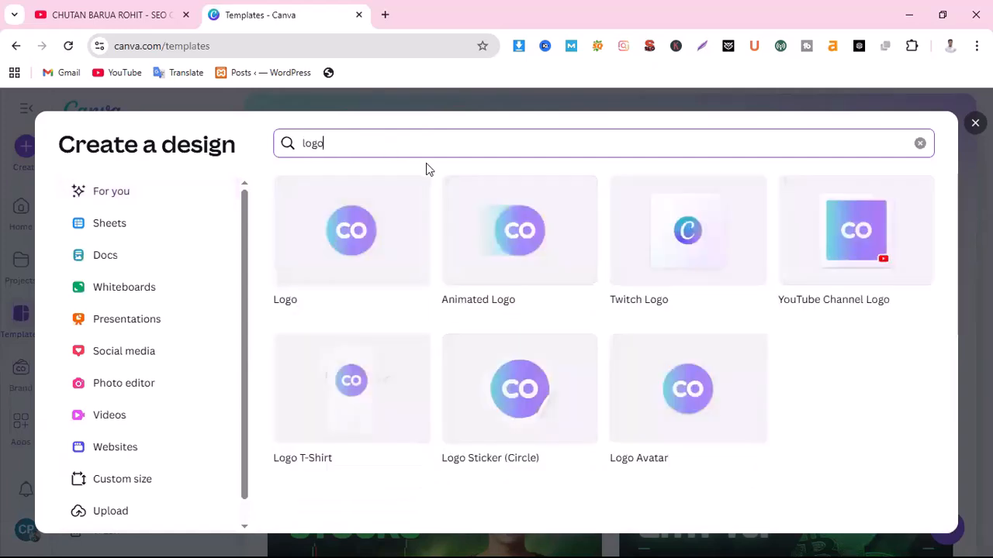
pyautogui.click(357, 238)
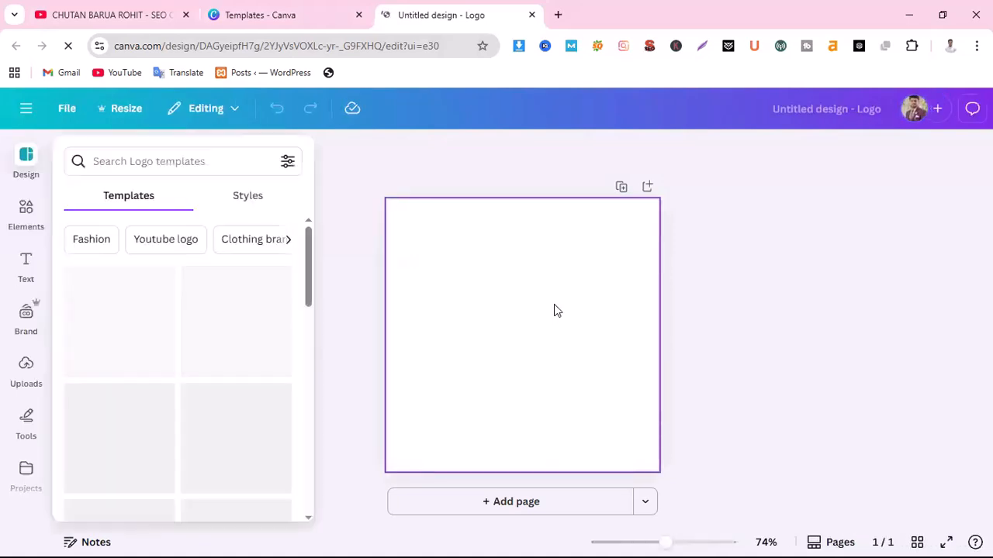
# Search the Logo templates for 'cloth' and browse the clothing logo results
pyautogui.click(191, 162)
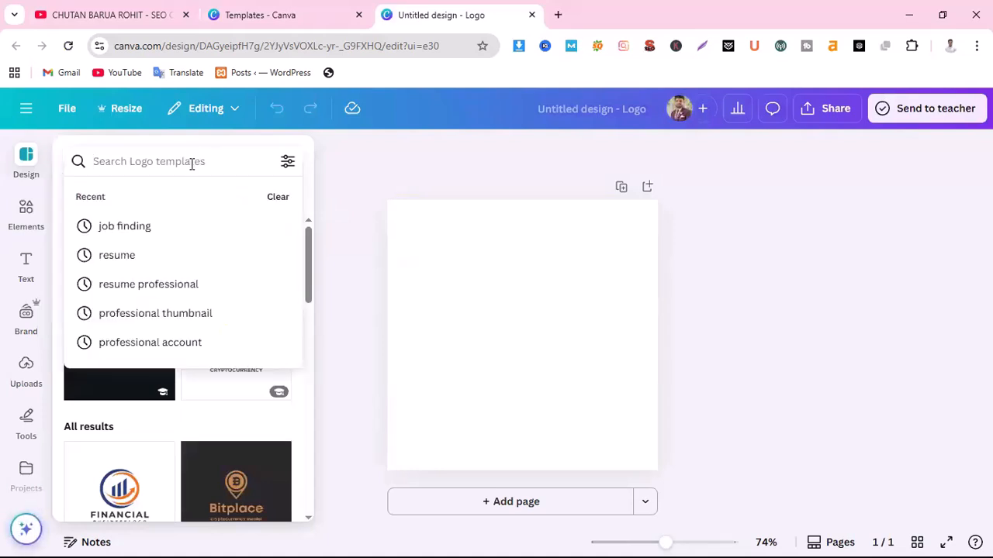
pyautogui.write('cloth')
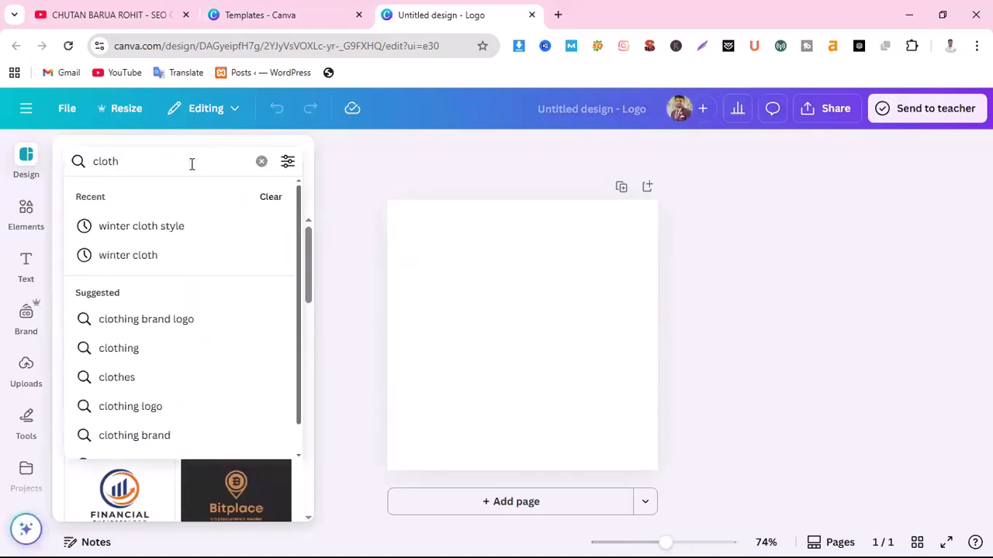
pyautogui.press('Return')
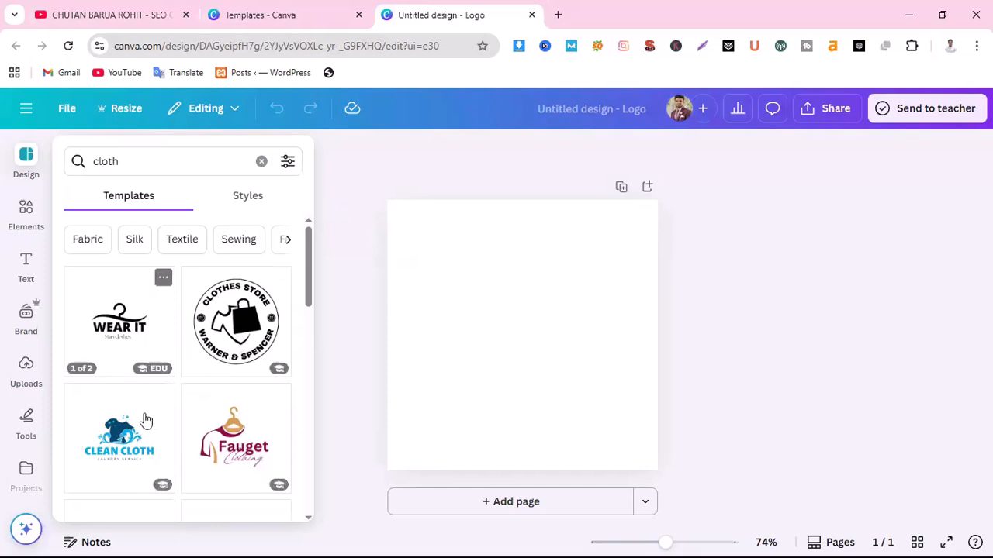
pyautogui.scroll(-1, 145, 418)
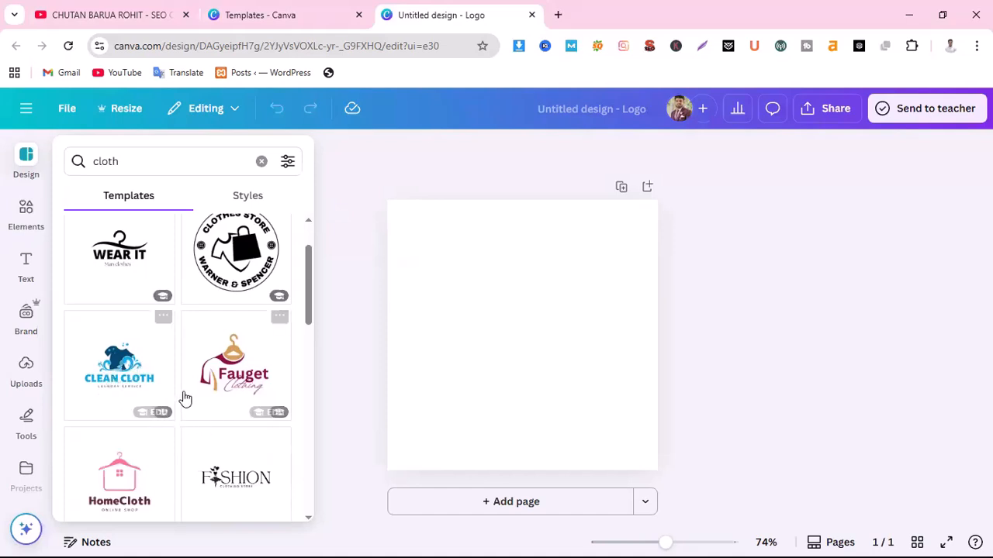
pyautogui.scroll(-1, 219, 397)
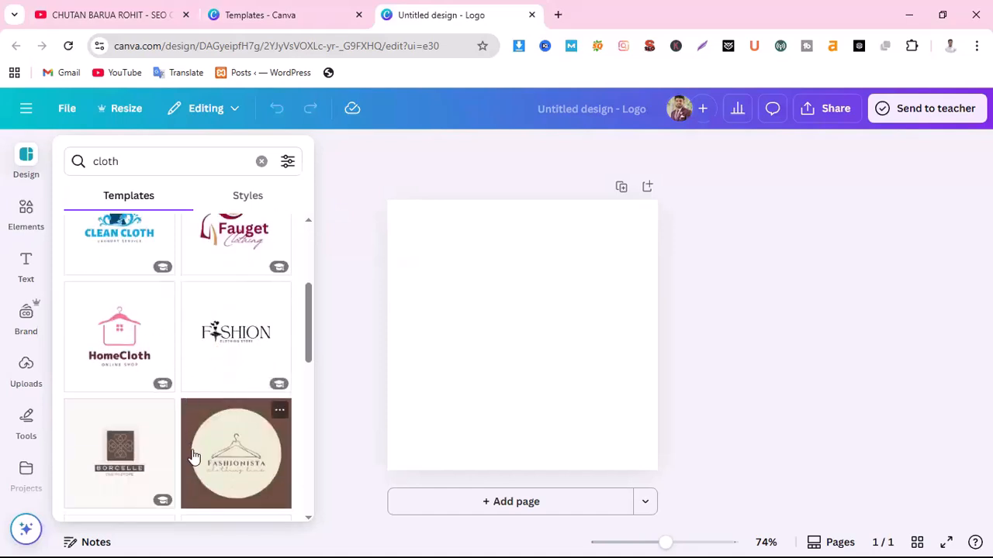
pyautogui.scroll(-1, 194, 457)
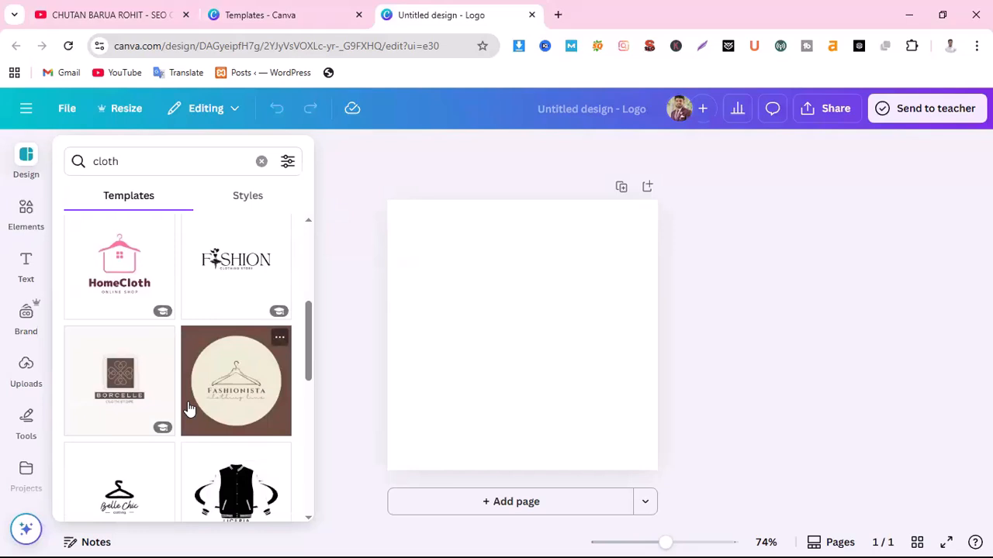
pyautogui.scroll(1, 189, 409)
pyautogui.scroll(-3, 240, 439)
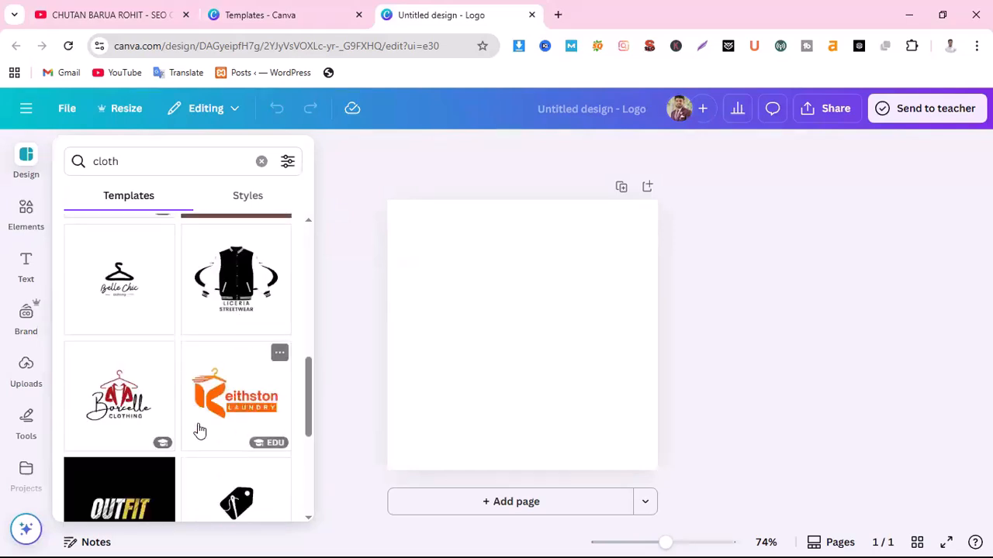
pyautogui.scroll(-2, 196, 415)
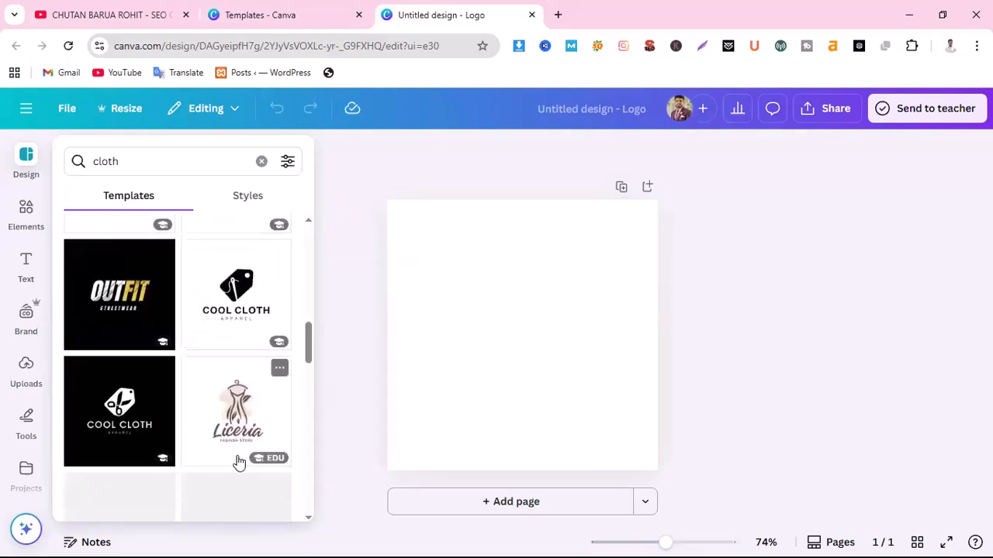
pyautogui.scroll(-1, 238, 461)
pyautogui.scroll(2, 238, 460)
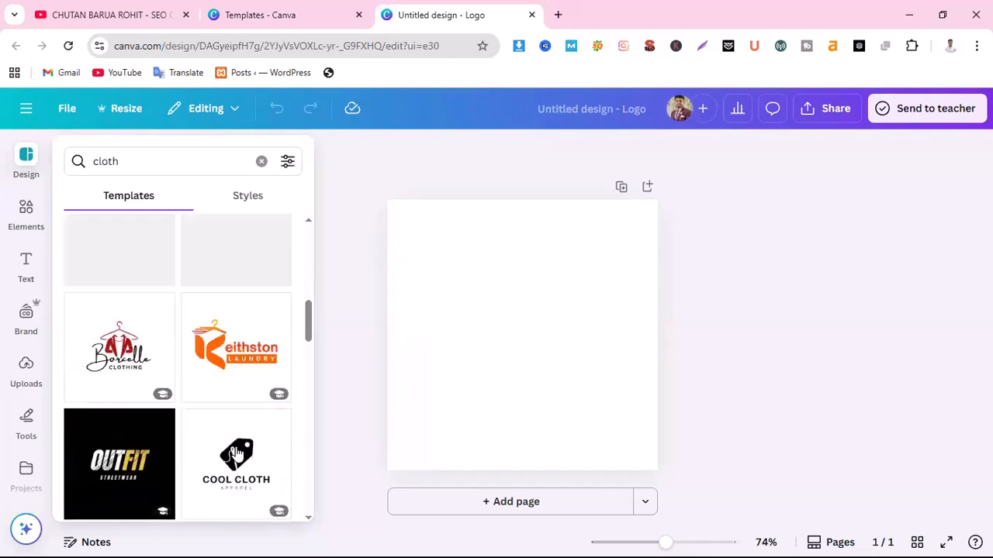
pyautogui.scroll(2, 236, 447)
pyautogui.scroll(-1, 238, 447)
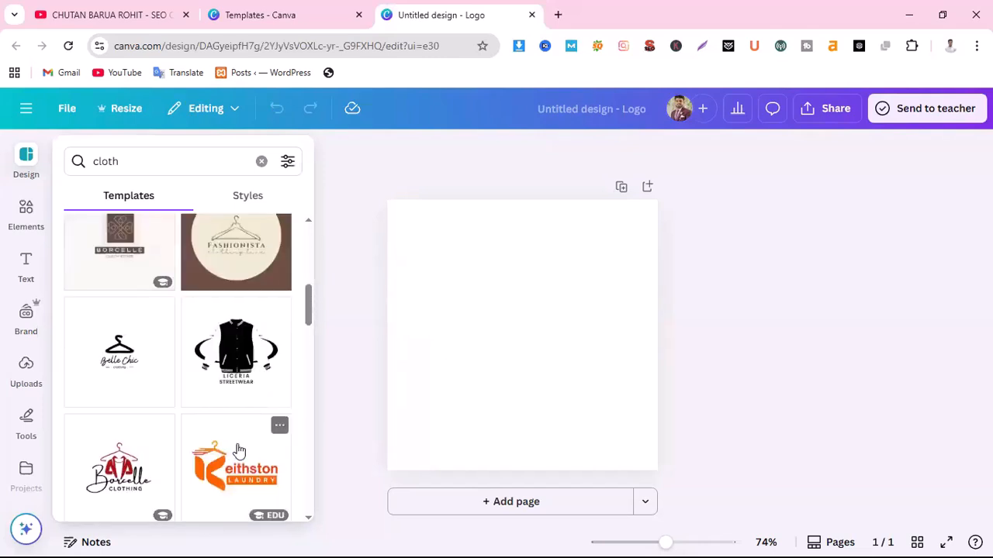
pyautogui.scroll(3, 149, 493)
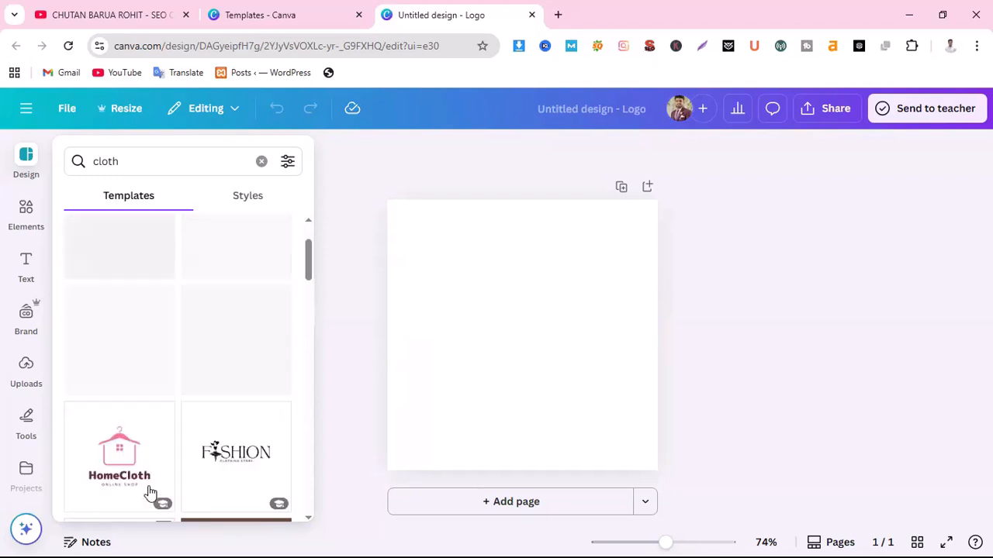
pyautogui.scroll(-2, 147, 493)
pyautogui.scroll(2, 155, 481)
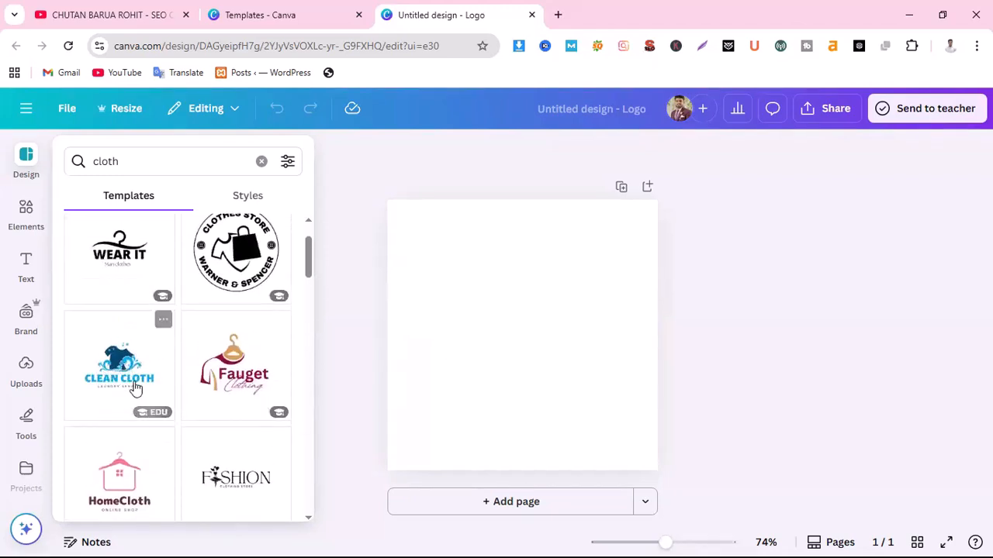
pyautogui.scroll(1, 174, 393)
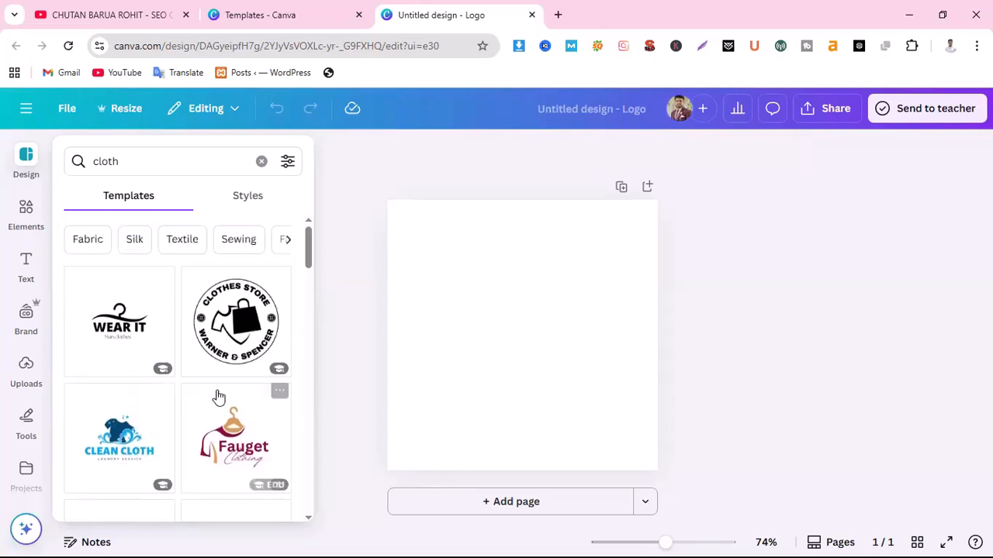
pyautogui.scroll(-1, 233, 396)
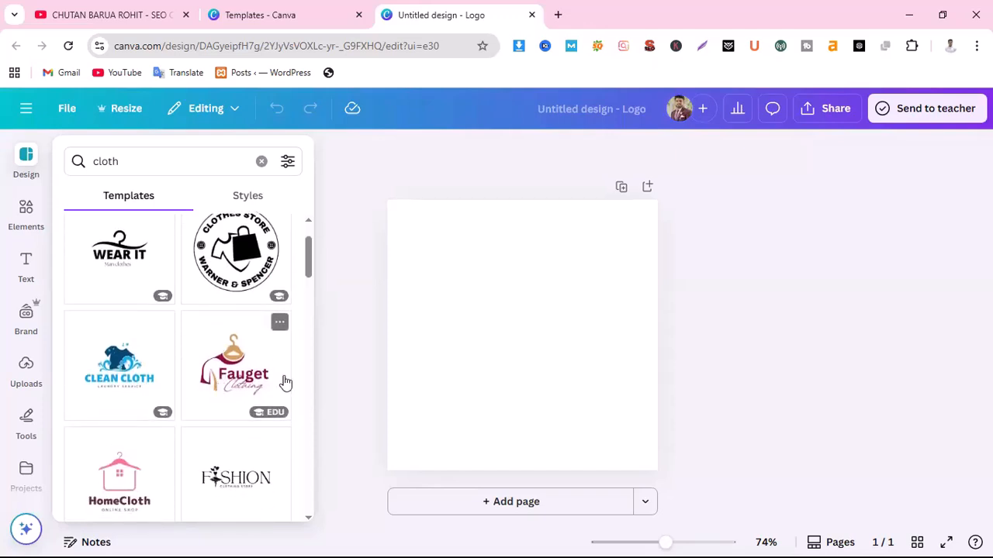
# Apply the Clean Cloth template and change its heading to FINLAY SHOP BD at size 31.2
pyautogui.click(118, 382)
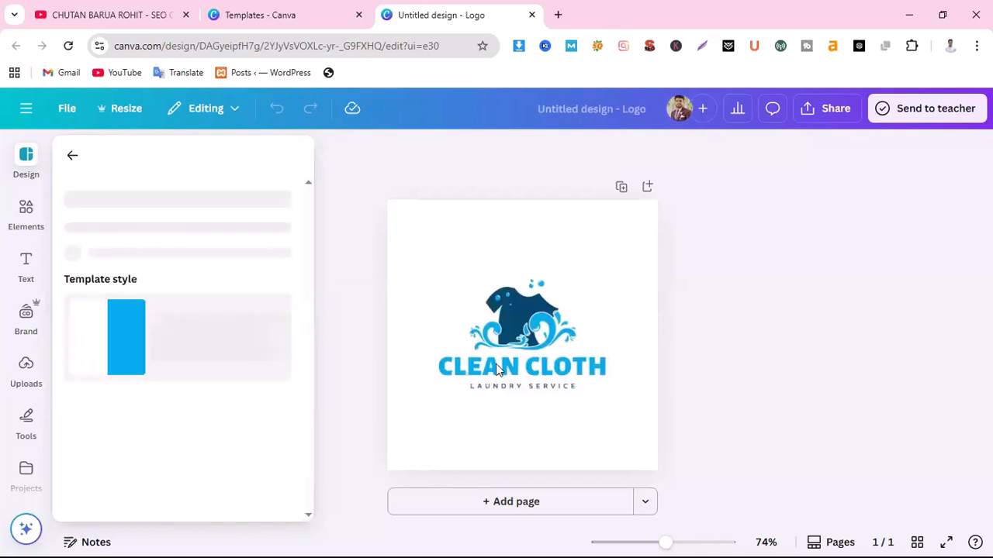
pyautogui.click(497, 370)
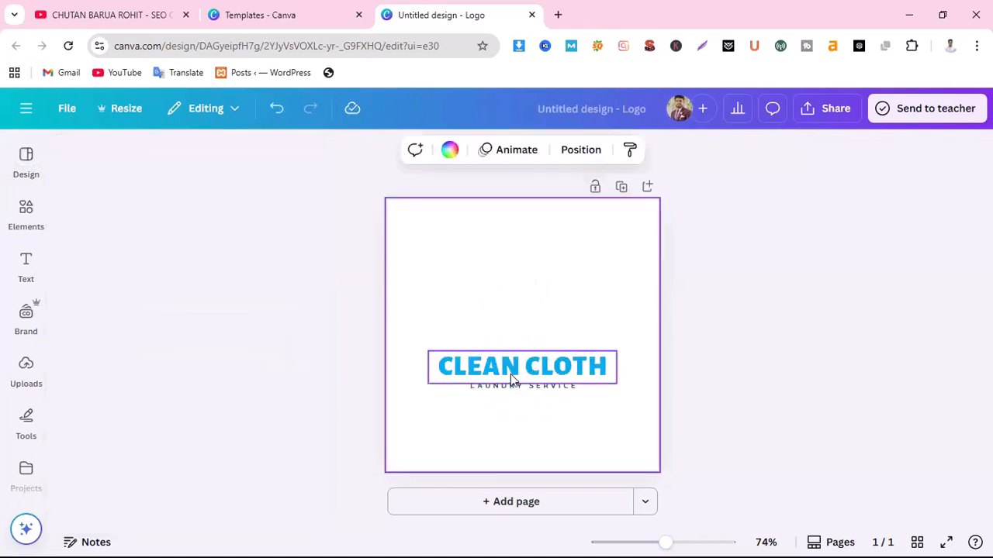
pyautogui.click(518, 374)
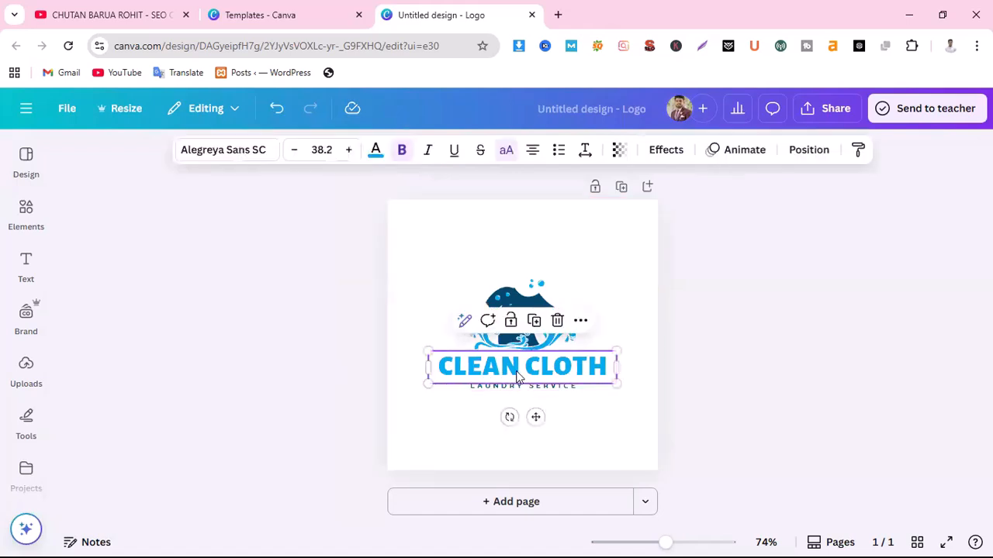
pyautogui.click(518, 372)
pyautogui.click(519, 372)
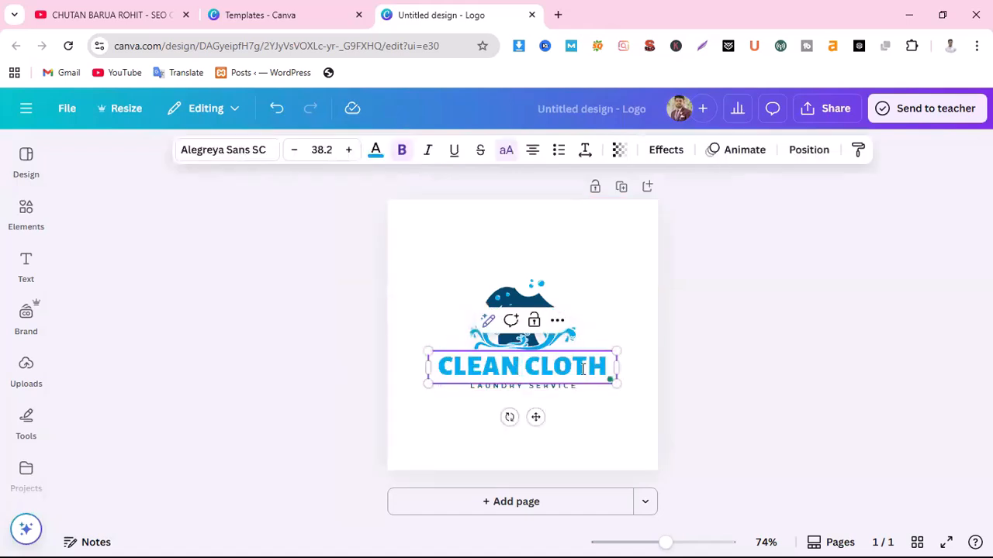
pyautogui.moveTo(607, 366); pyautogui.dragTo(440, 366)
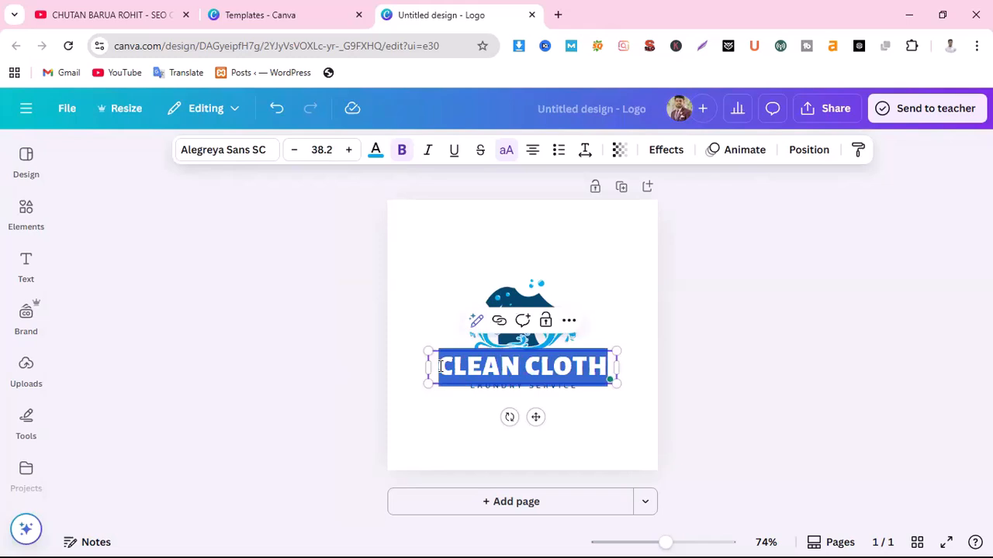
pyautogui.write('FIN')
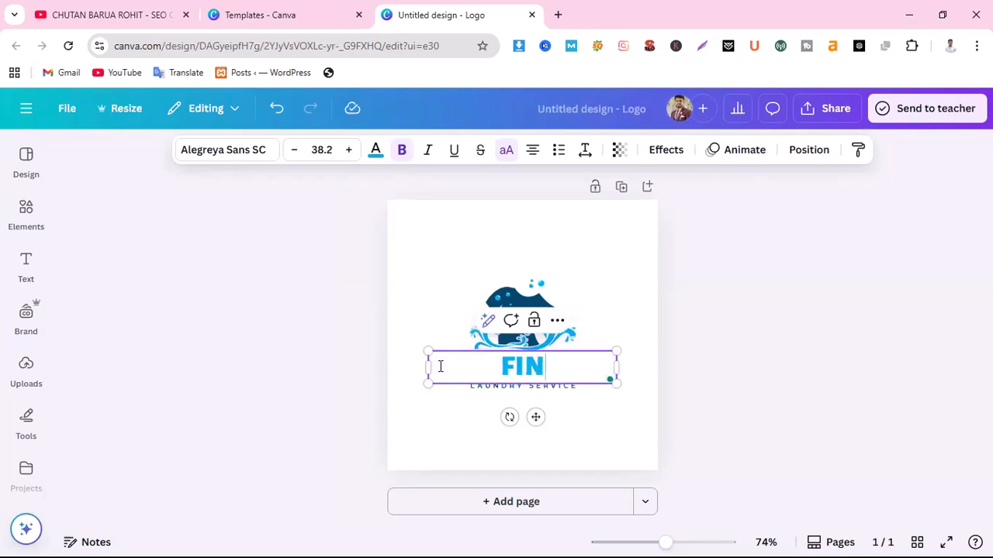
pyautogui.write('LAY')
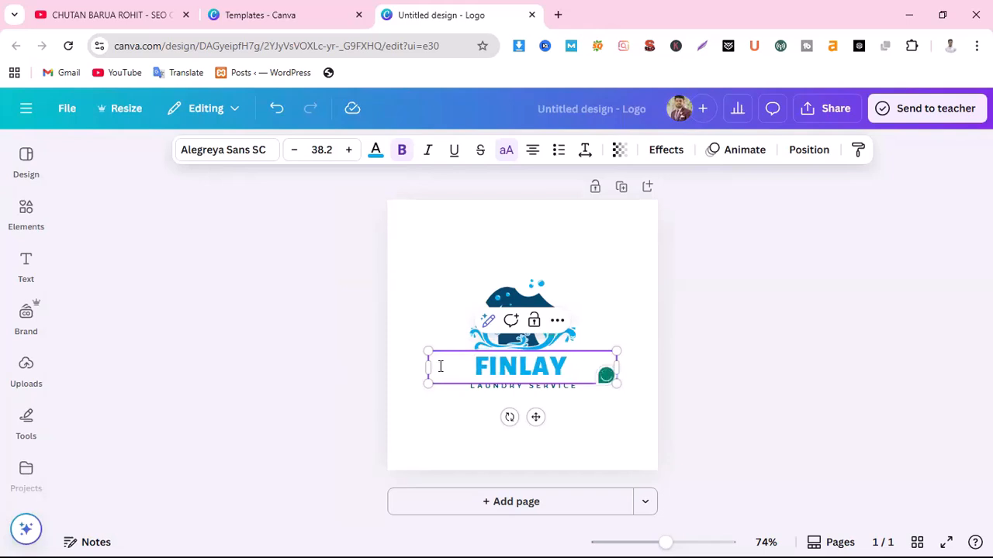
pyautogui.write(' SH')
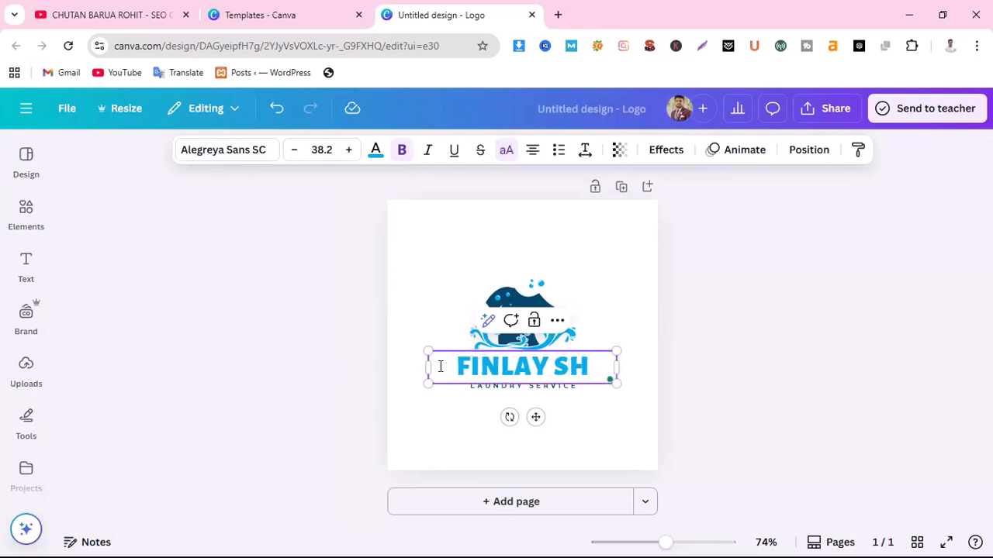
pyautogui.write('OP')
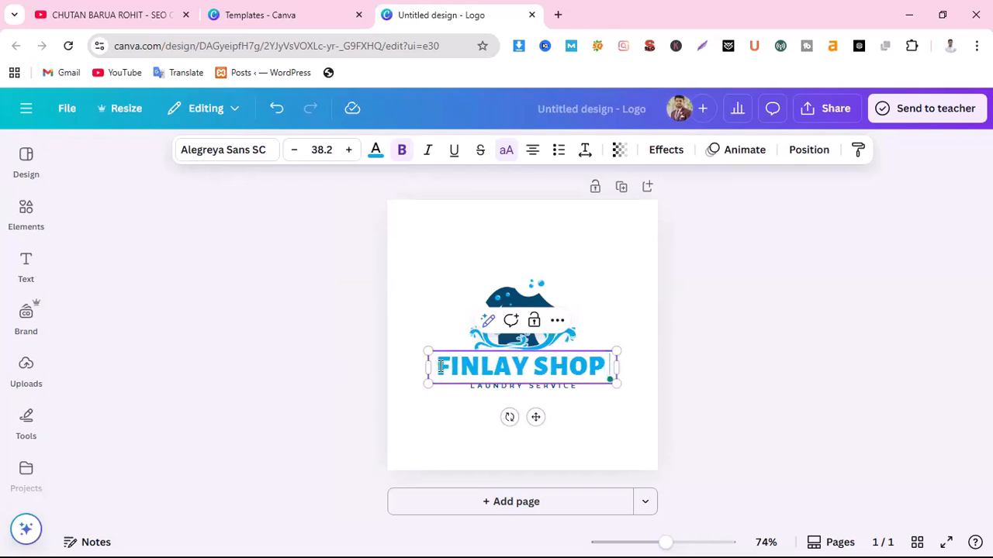
pyautogui.write(' BD')
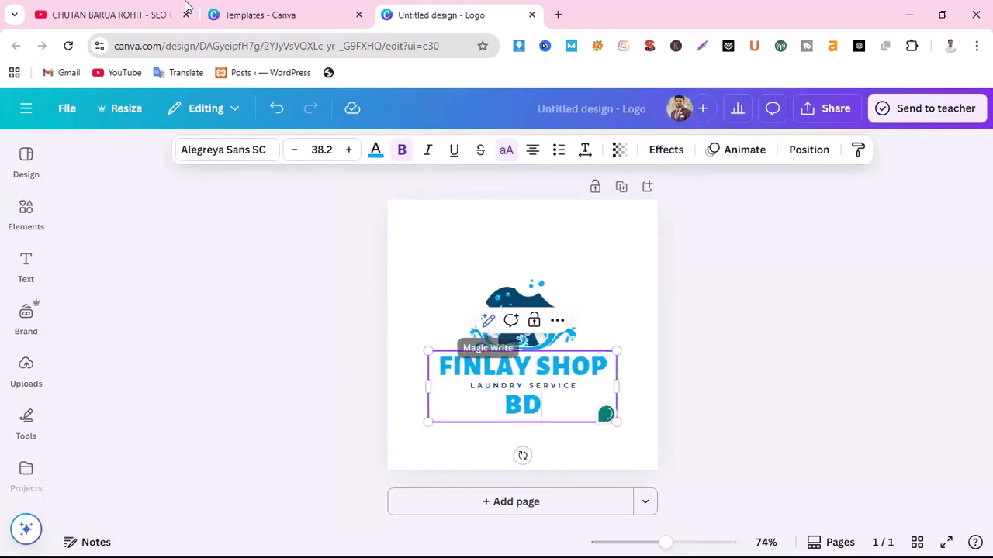
pyautogui.click(294, 151)
pyautogui.click(294, 151)
pyautogui.click(294, 152)
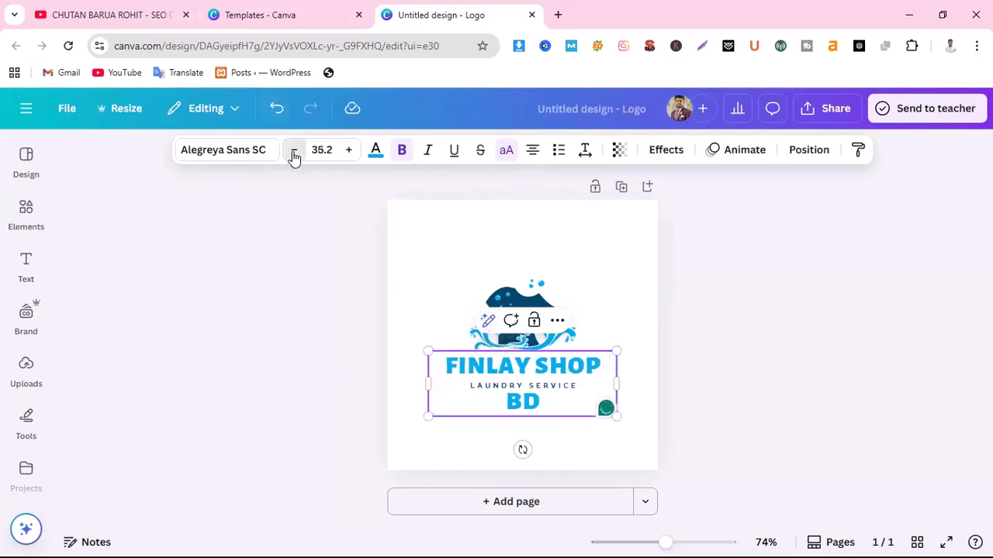
pyautogui.click(294, 151)
pyautogui.click(294, 151)
pyautogui.click(294, 151)
pyautogui.click(293, 151)
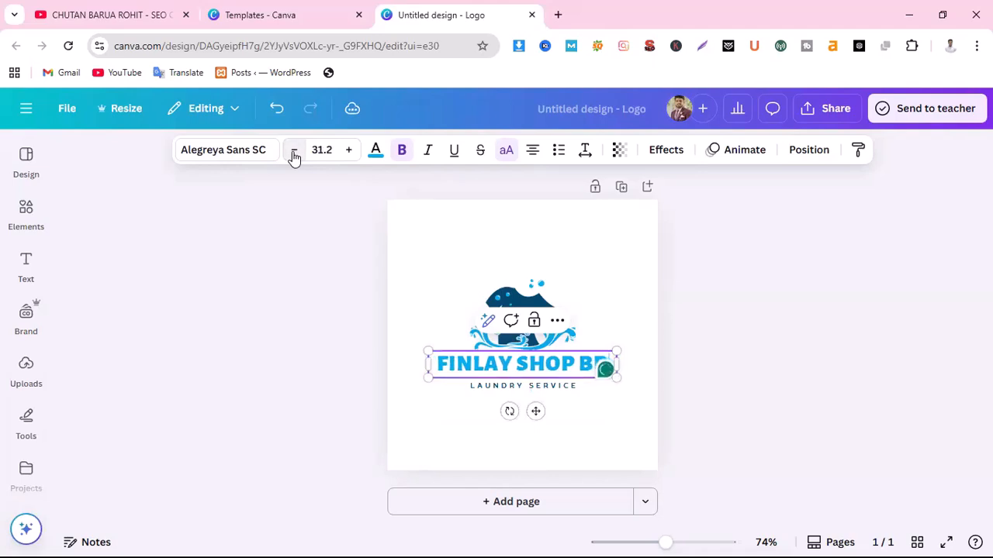
# Change the LAUNDRY SERVICE tagline to BE STYLIST
pyautogui.click(532, 390)
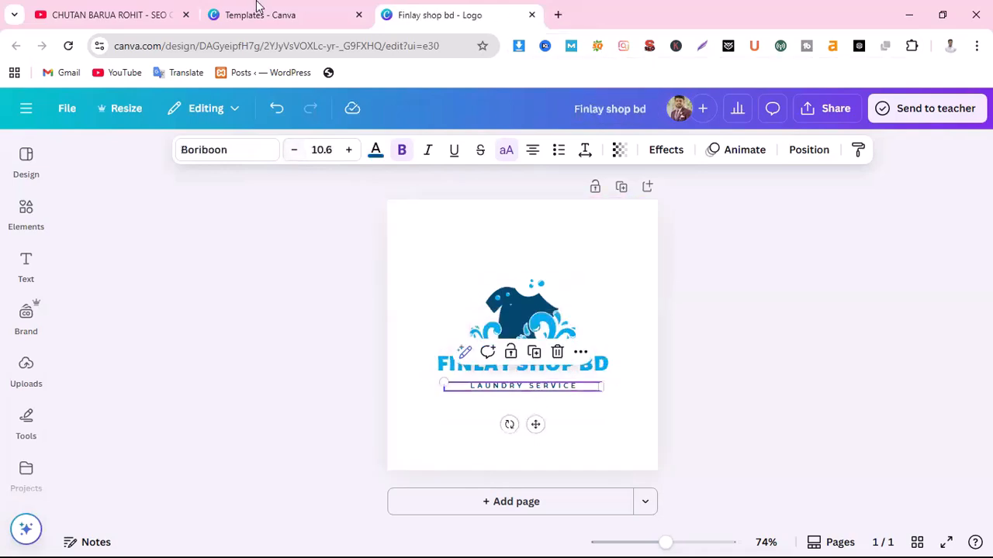
pyautogui.doubleClick(529, 387)
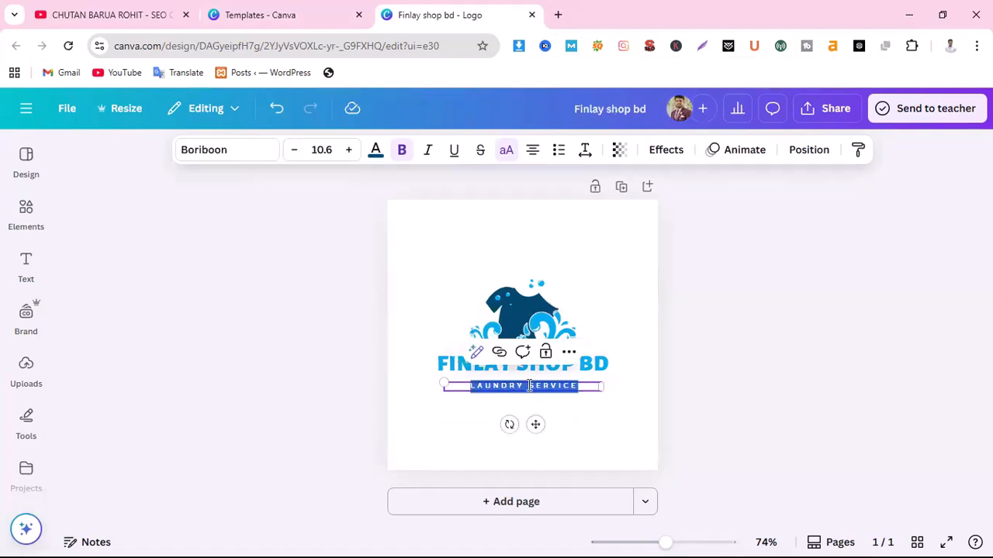
pyautogui.write('BE ST')
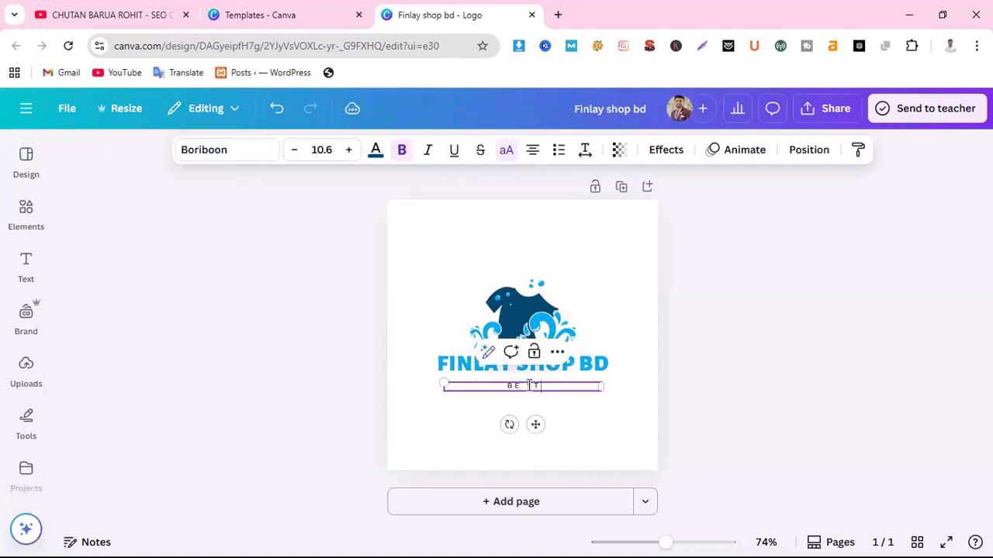
pyautogui.write('YLIST')
pyautogui.click(629, 411)
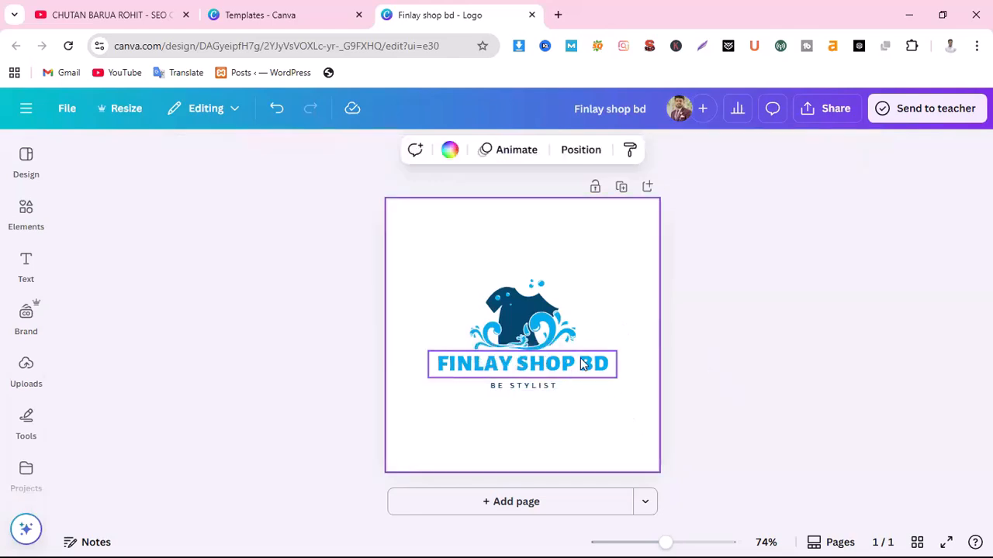
# Download the FINLAY SHOP BD logo as a PNG and minimize Chrome
pyautogui.click(923, 113)
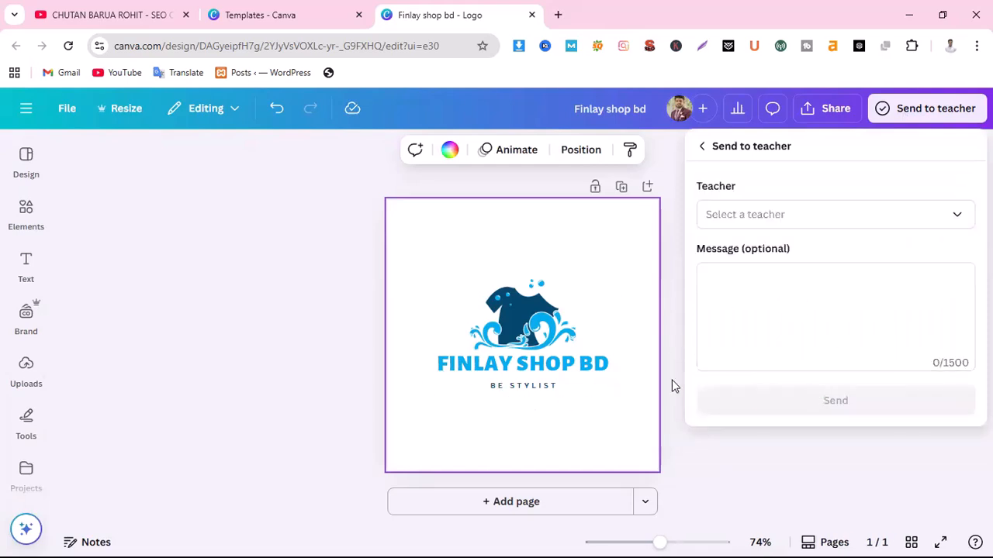
pyautogui.click(768, 469)
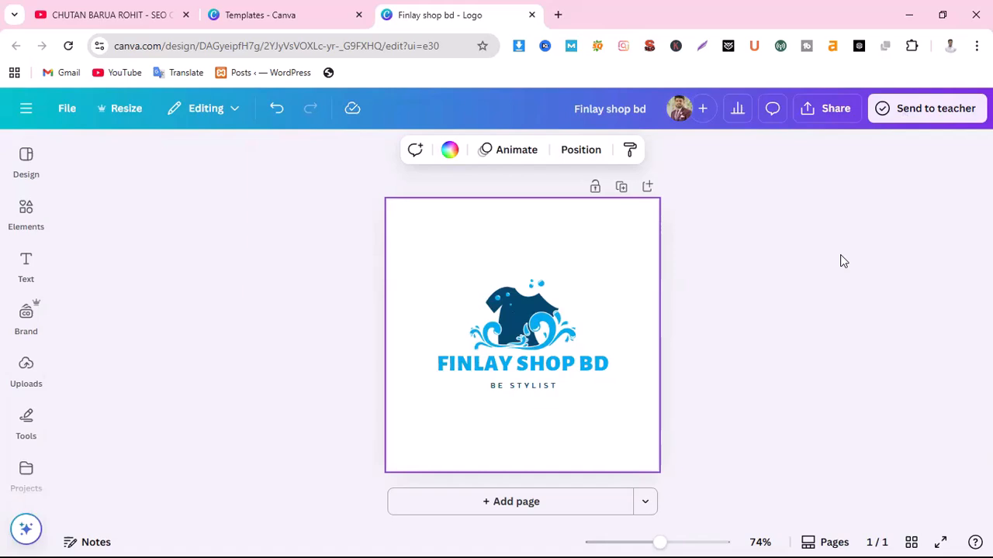
pyautogui.click(830, 110)
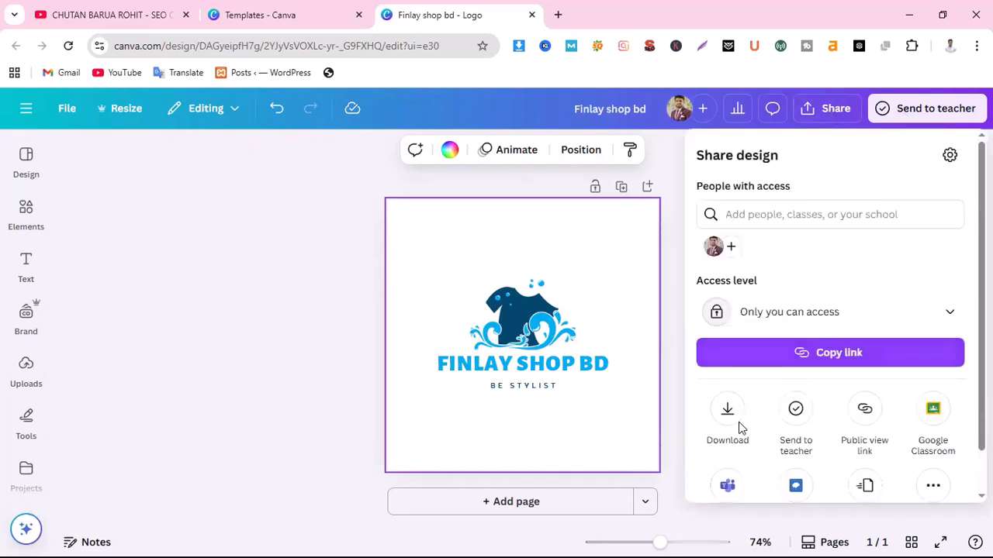
pyautogui.click(729, 415)
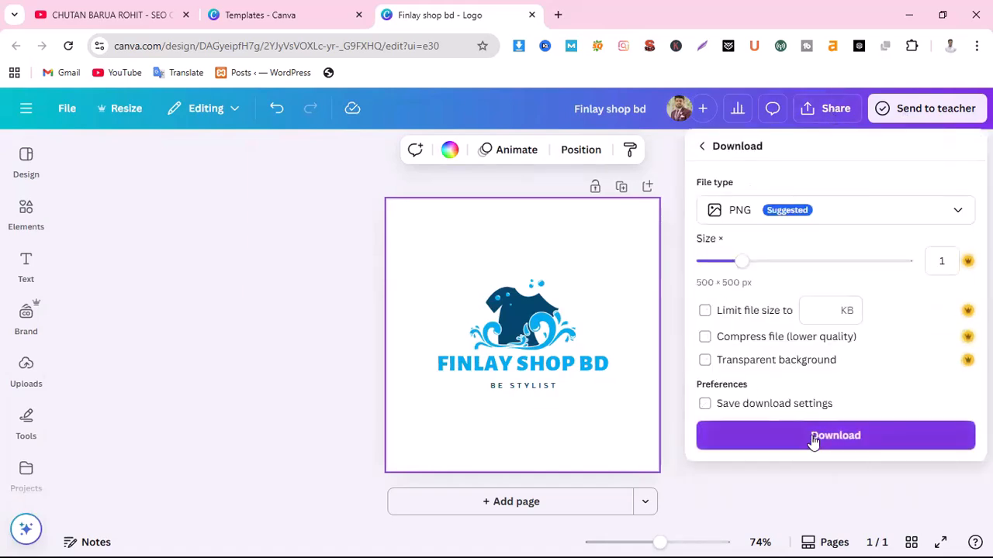
pyautogui.click(813, 439)
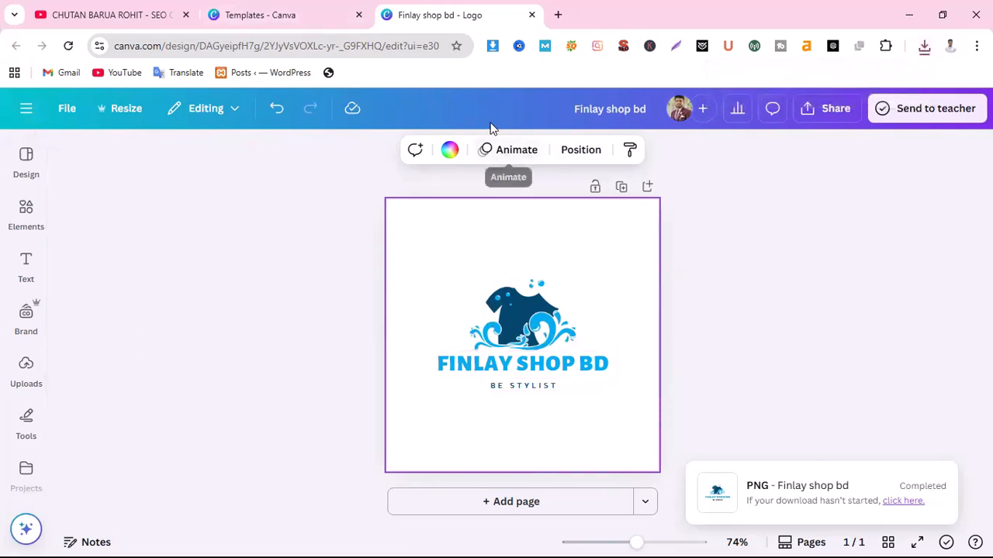
pyautogui.click(908, 18)
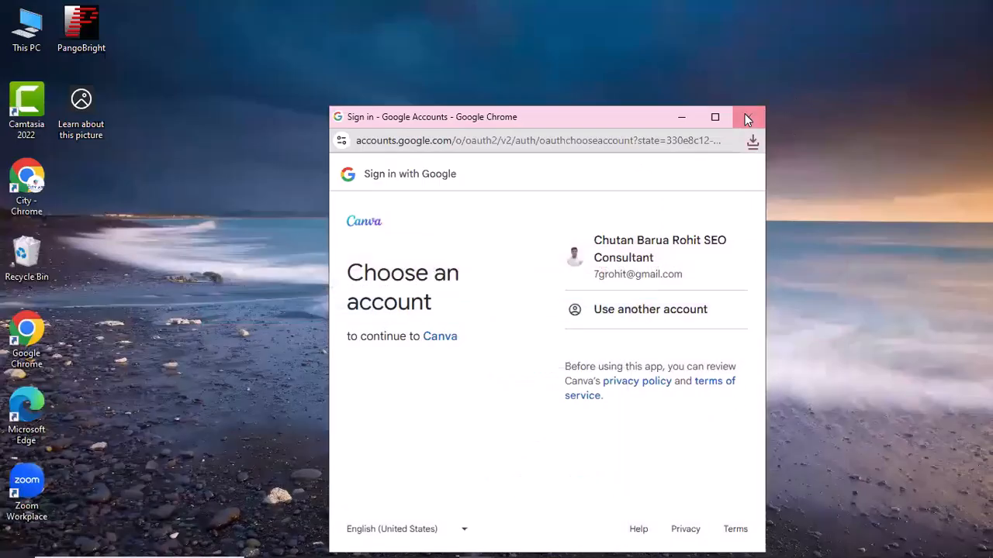
pyautogui.click(681, 118)
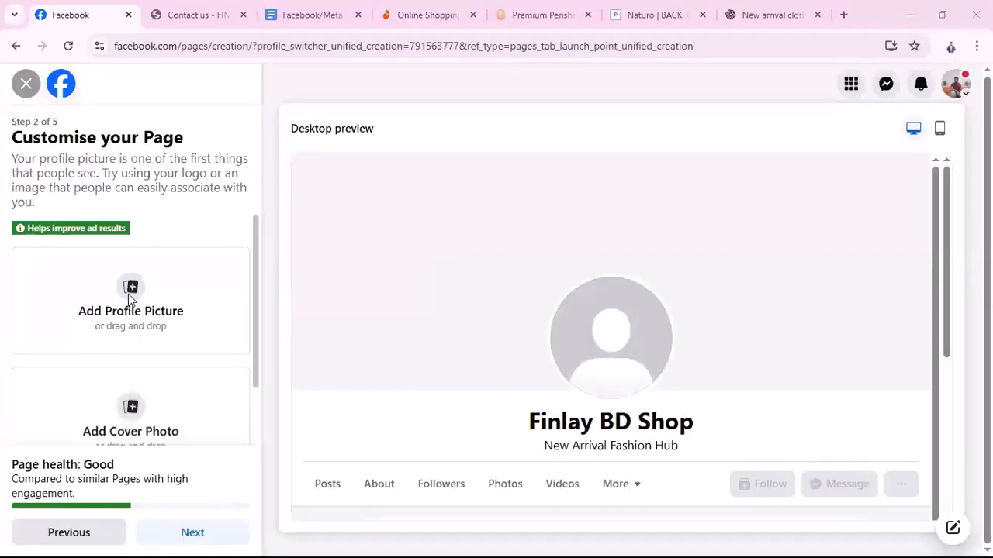
pyautogui.click(130, 299)
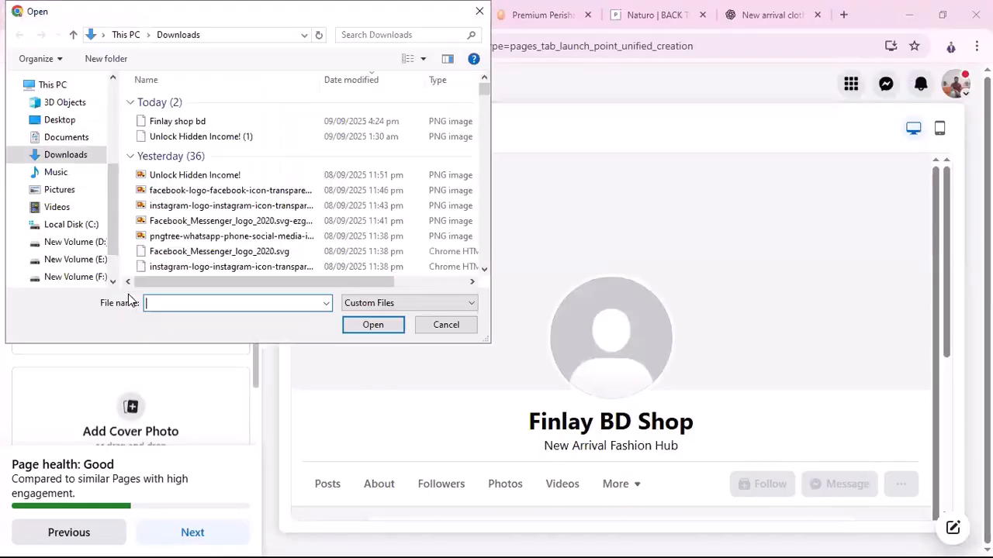
pyautogui.click(183, 124)
pyautogui.click(373, 324)
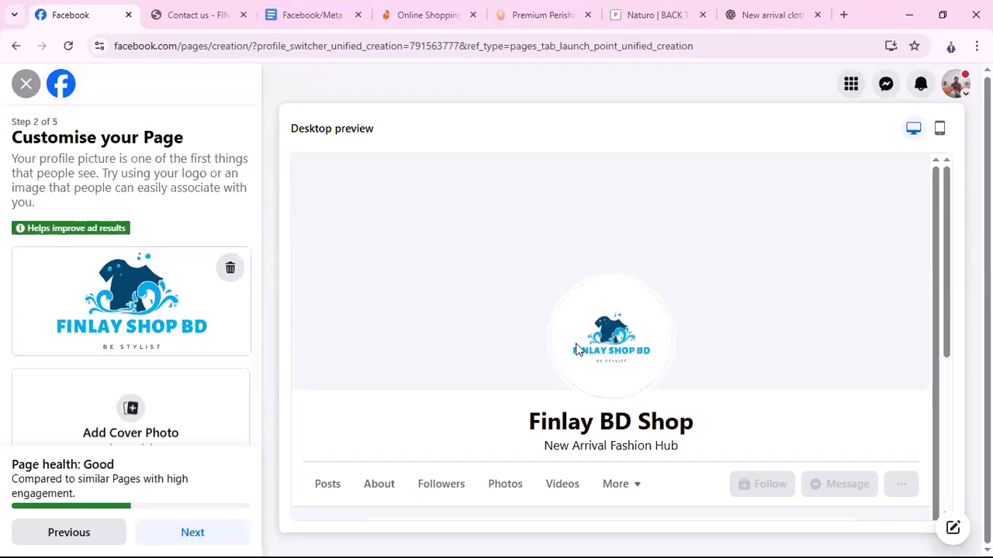
pyautogui.scroll(-1, 640, 356)
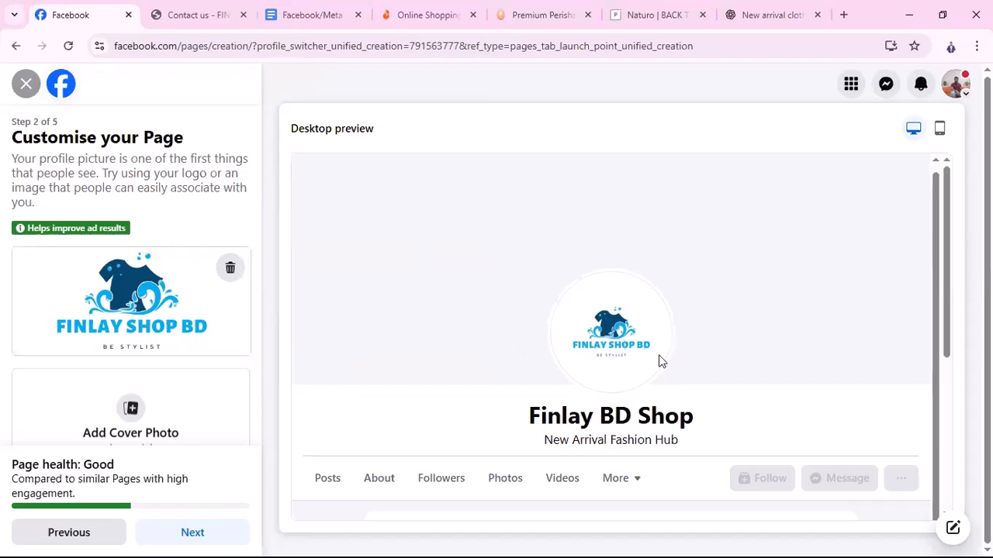
pyautogui.scroll(-1, 213, 376)
pyautogui.scroll(-3, 658, 387)
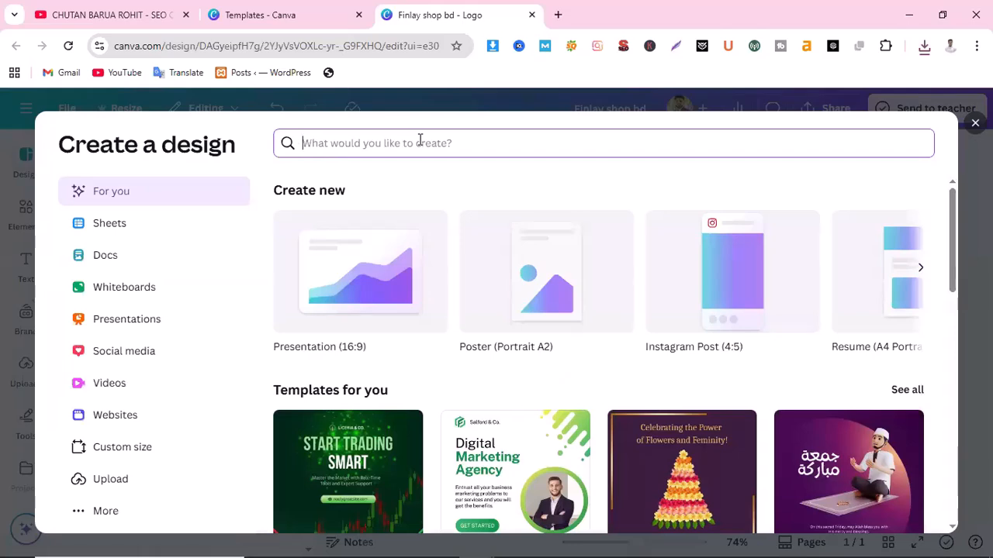
# Search Canva's Create a design box for 'facebook page cover'
pyautogui.write('faceboo')
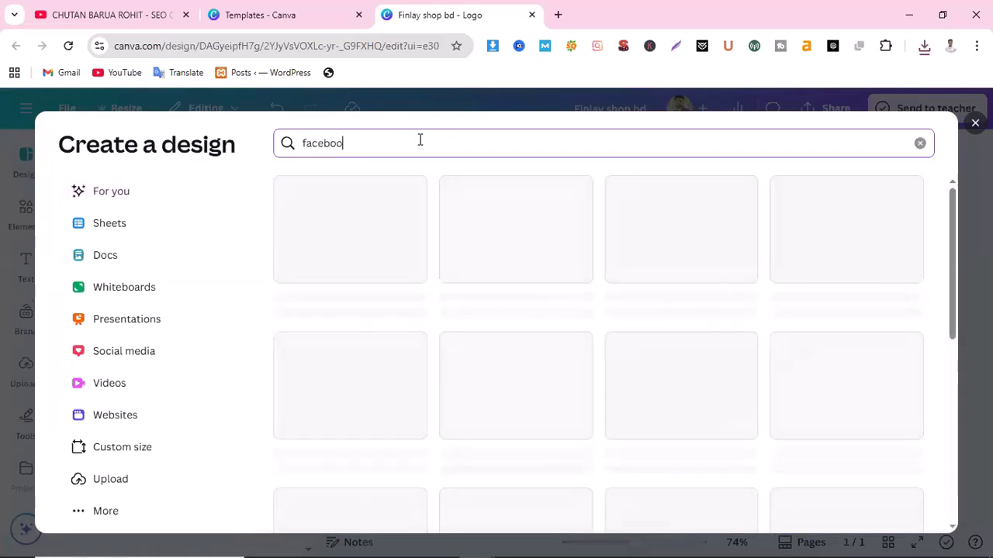
pyautogui.write('k page')
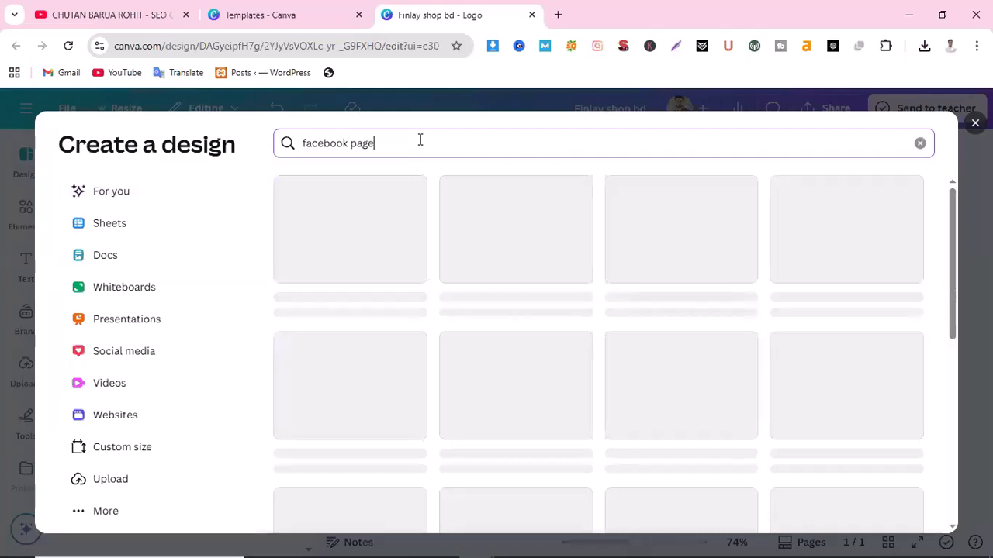
pyautogui.write(' cover')
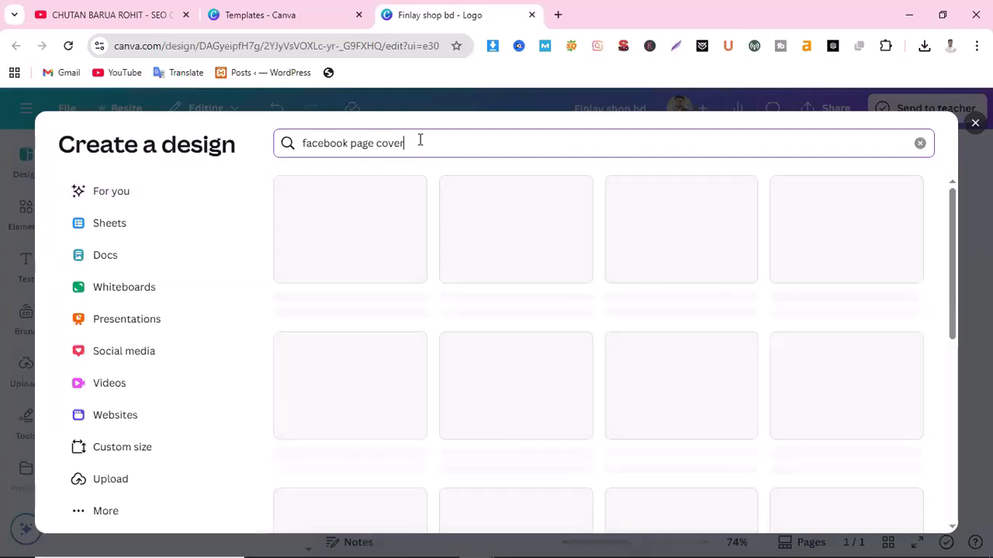
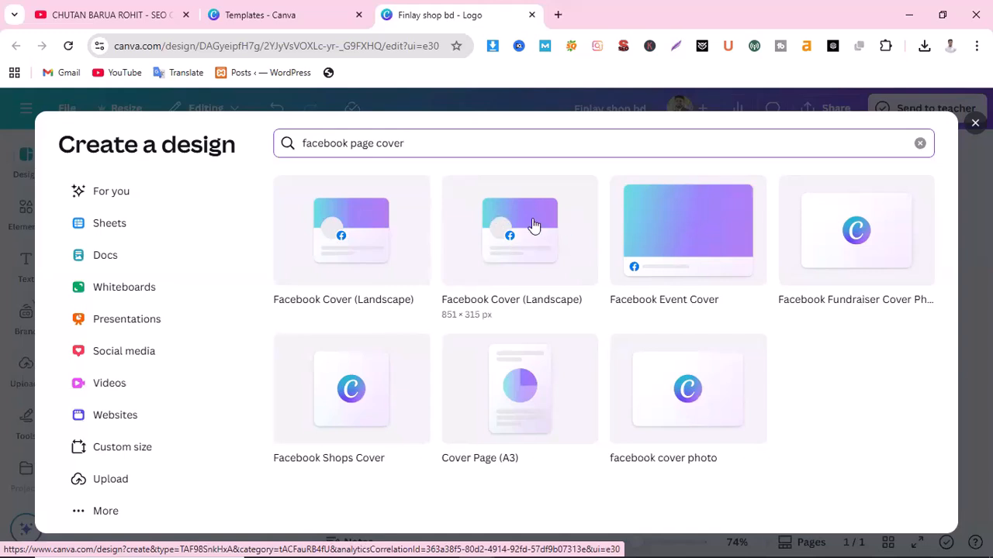
# Start a blank Facebook Cover (Landscape) 851 × 315 px design and open its template search
pyautogui.click(489, 261)
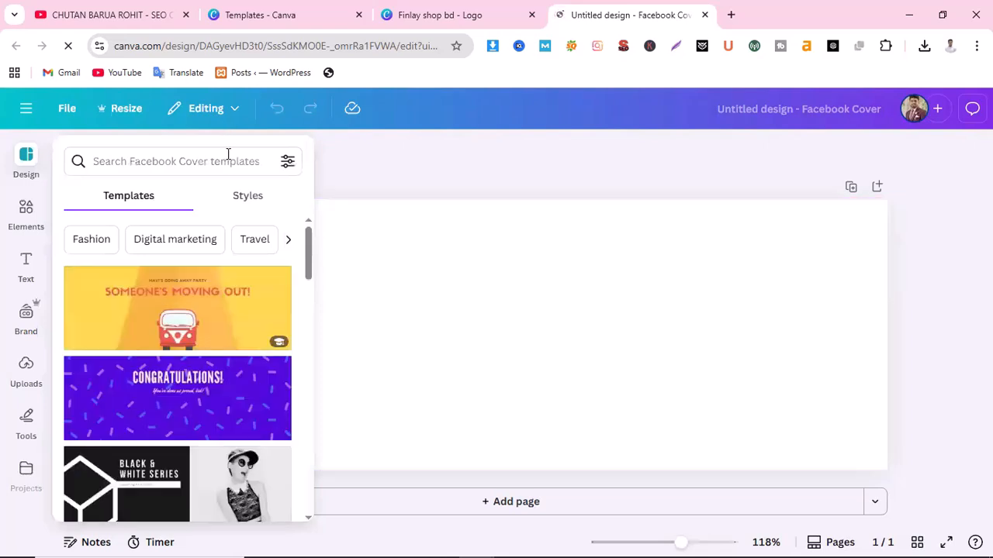
pyautogui.click(216, 162)
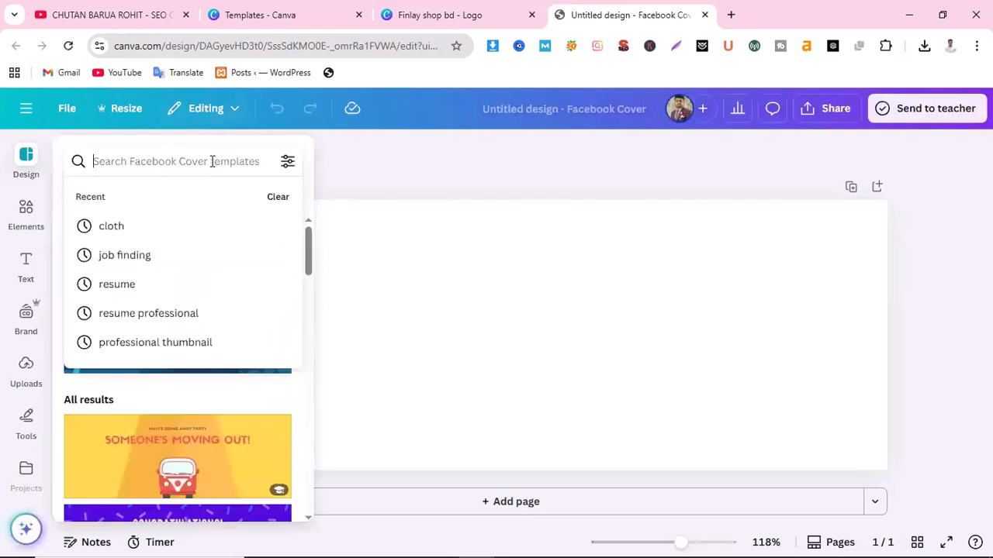
# Search the templates for 'cloth' and browse through the results
pyautogui.write('cloth')
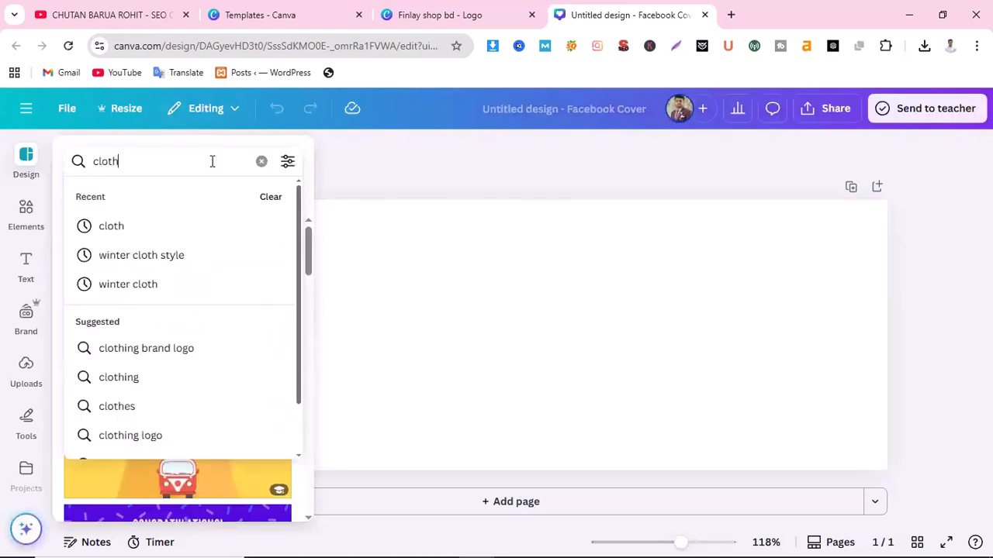
pyautogui.press('Return')
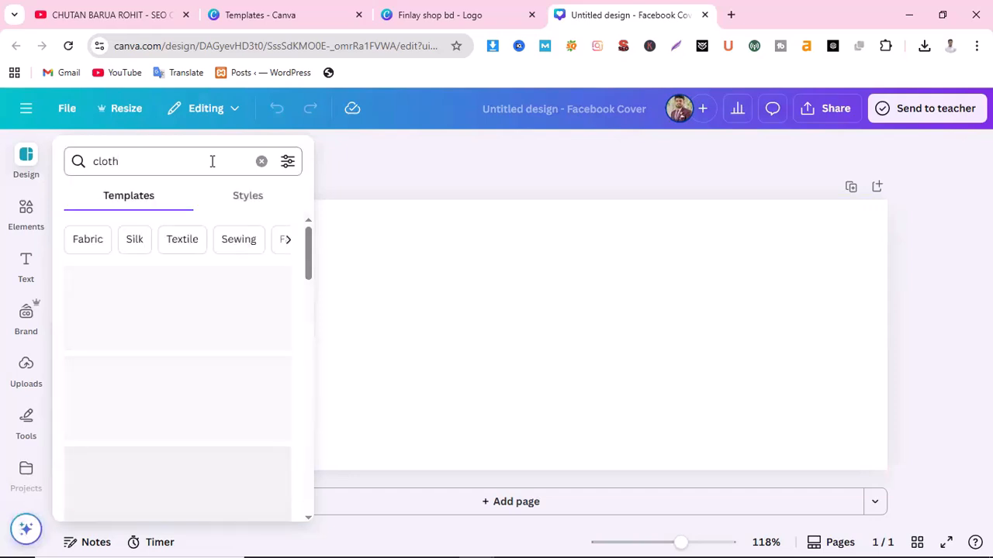
pyautogui.scroll(-6, 149, 440)
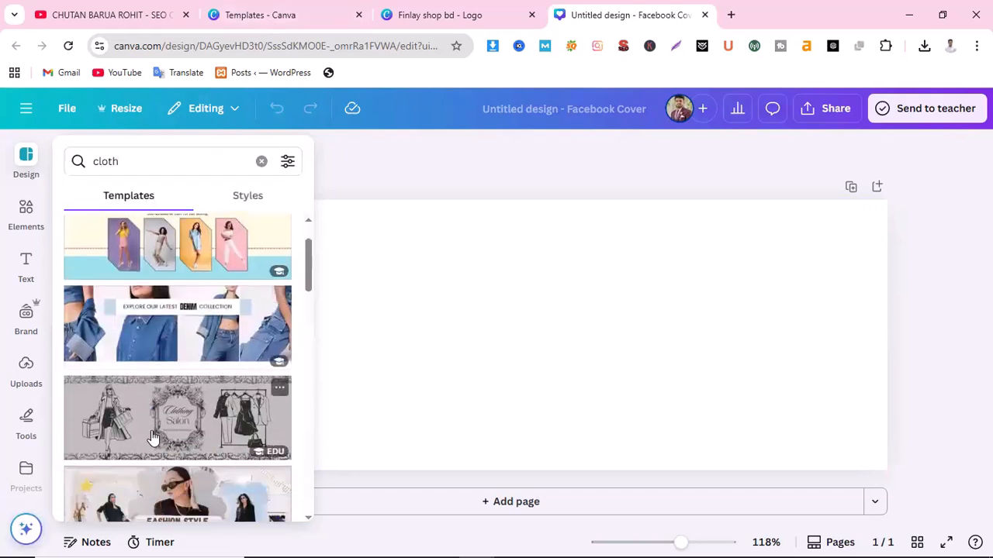
pyautogui.scroll(3, 216, 413)
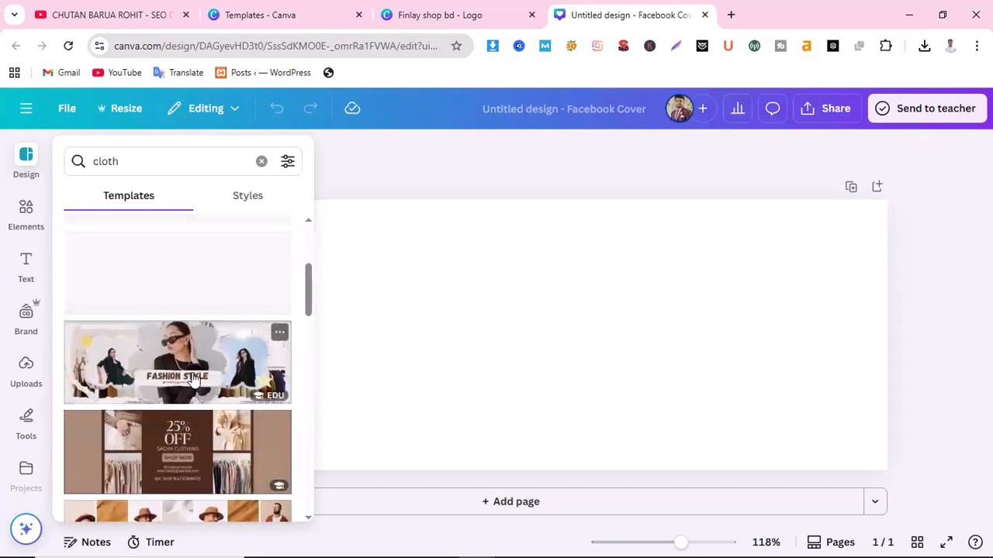
pyautogui.scroll(-5, 194, 378)
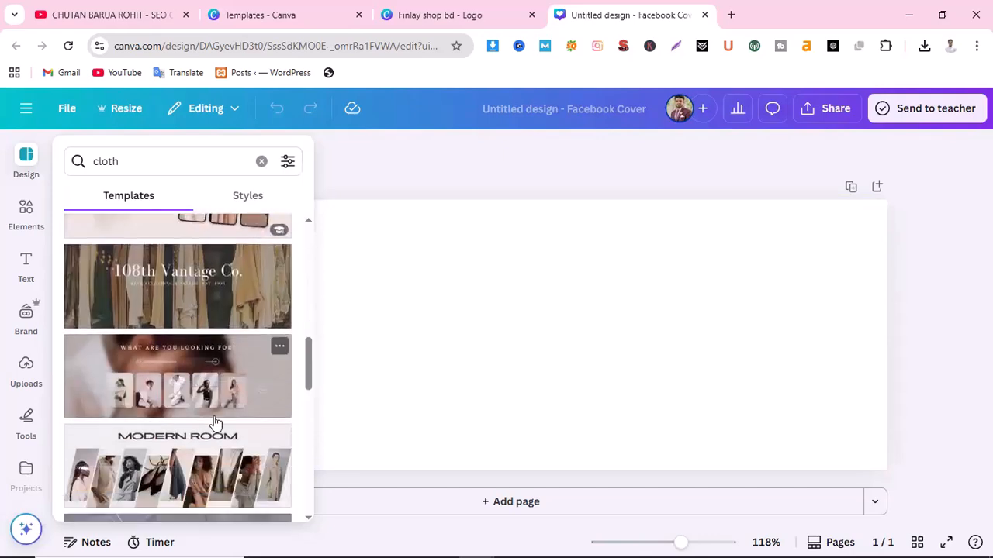
pyautogui.scroll(-2, 217, 408)
pyautogui.scroll(-5, 217, 406)
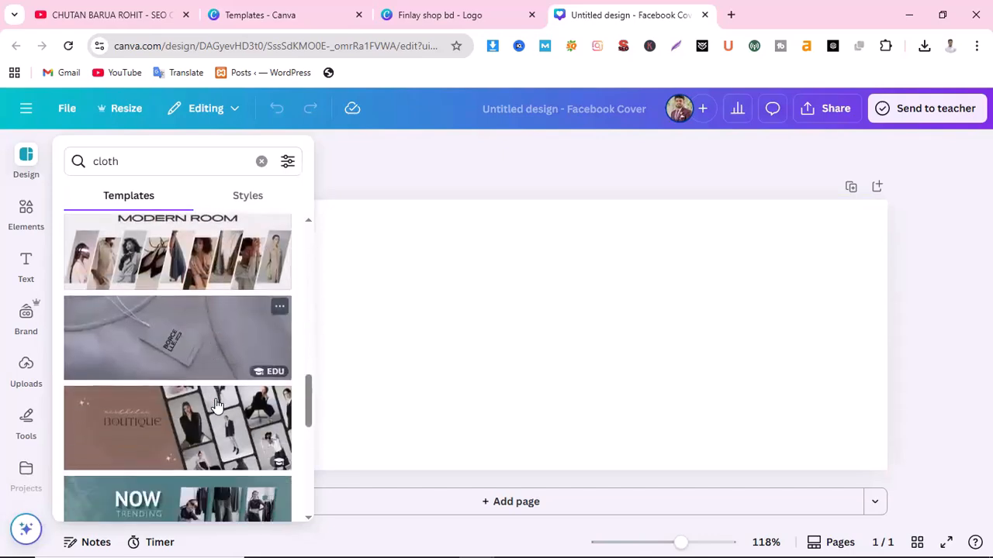
pyautogui.scroll(-4, 217, 405)
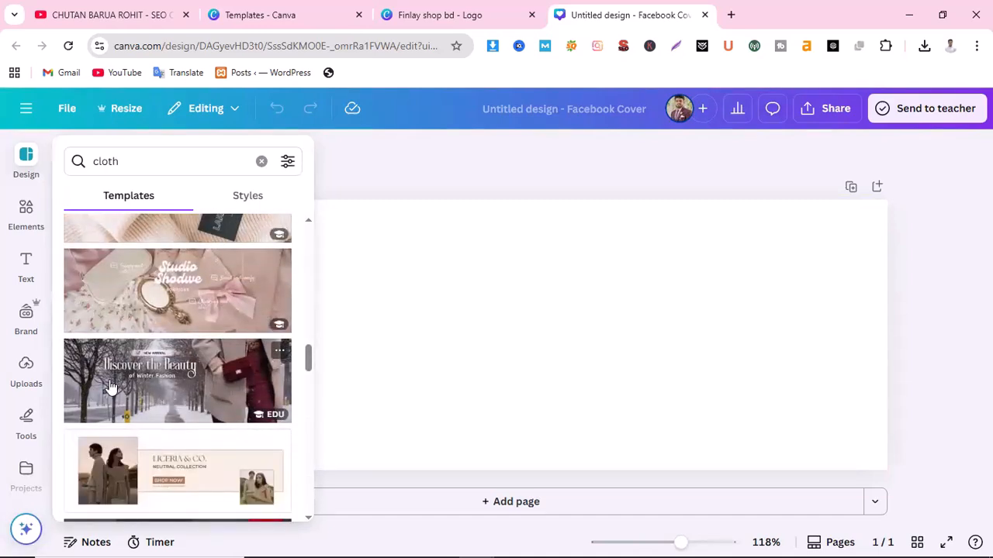
pyautogui.scroll(-3, 172, 389)
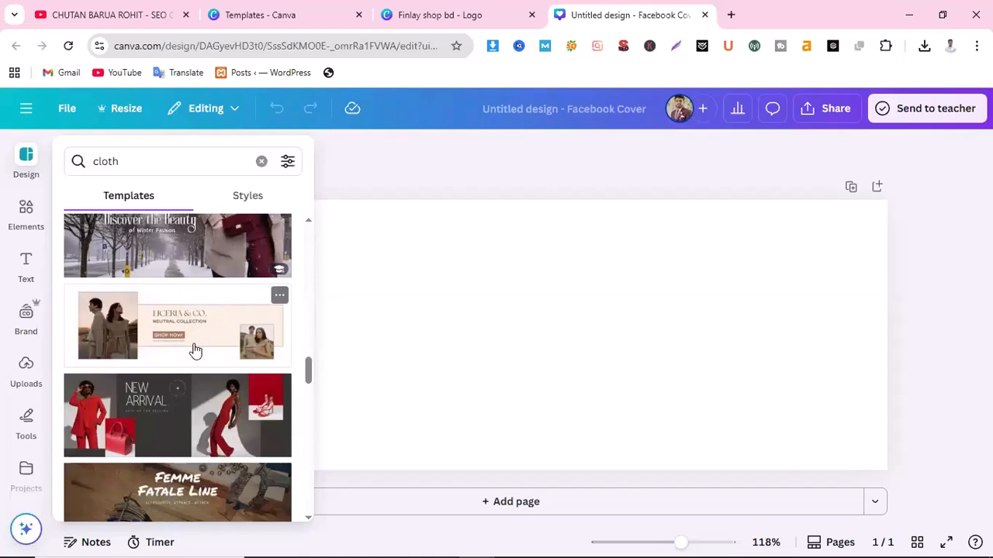
pyautogui.scroll(-2, 193, 350)
pyautogui.scroll(2, 195, 352)
pyautogui.scroll(-4, 196, 352)
pyautogui.scroll(-4, 194, 353)
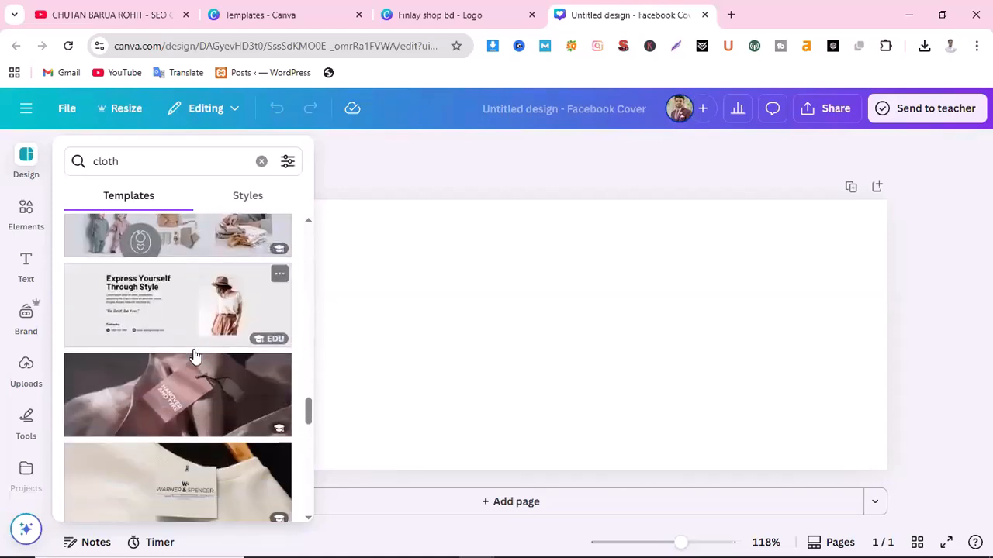
pyautogui.scroll(-2, 196, 384)
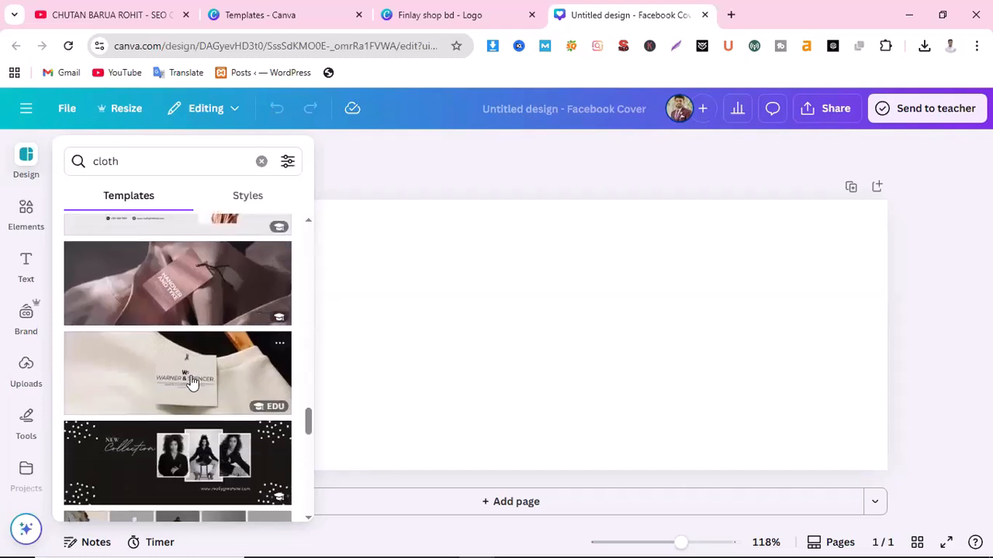
pyautogui.scroll(-1, 194, 384)
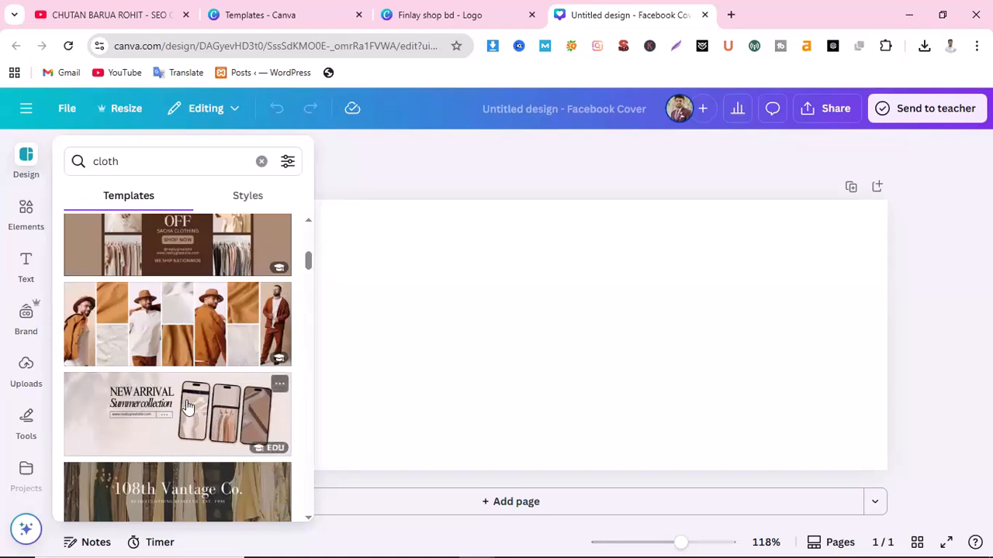
pyautogui.scroll(-2, 201, 450)
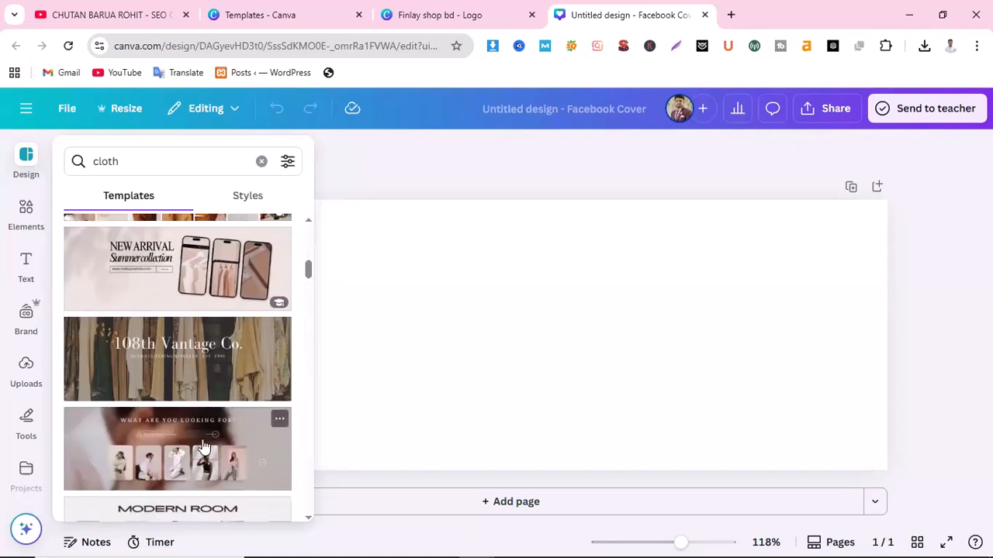
pyautogui.scroll(-2, 183, 438)
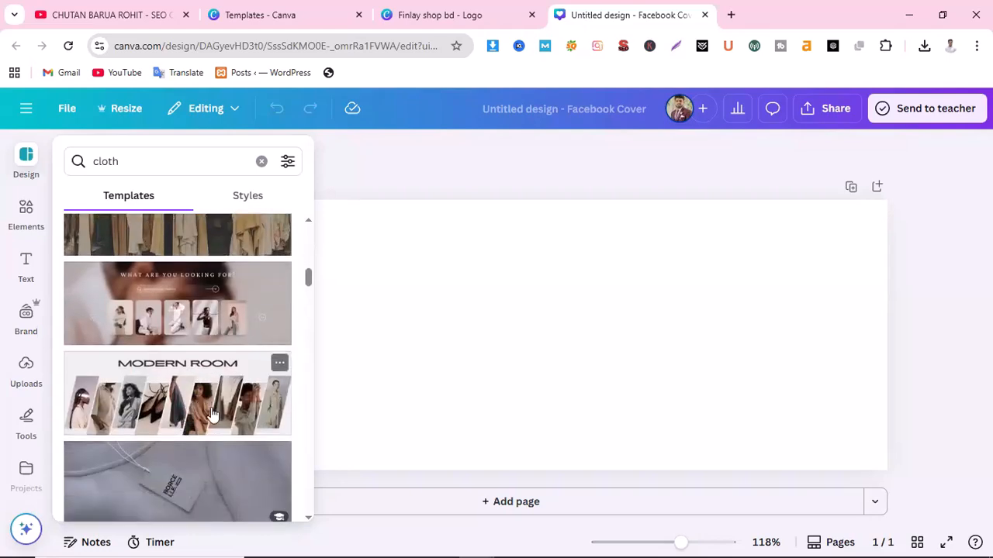
pyautogui.scroll(-3, 214, 423)
pyautogui.scroll(-3, 217, 425)
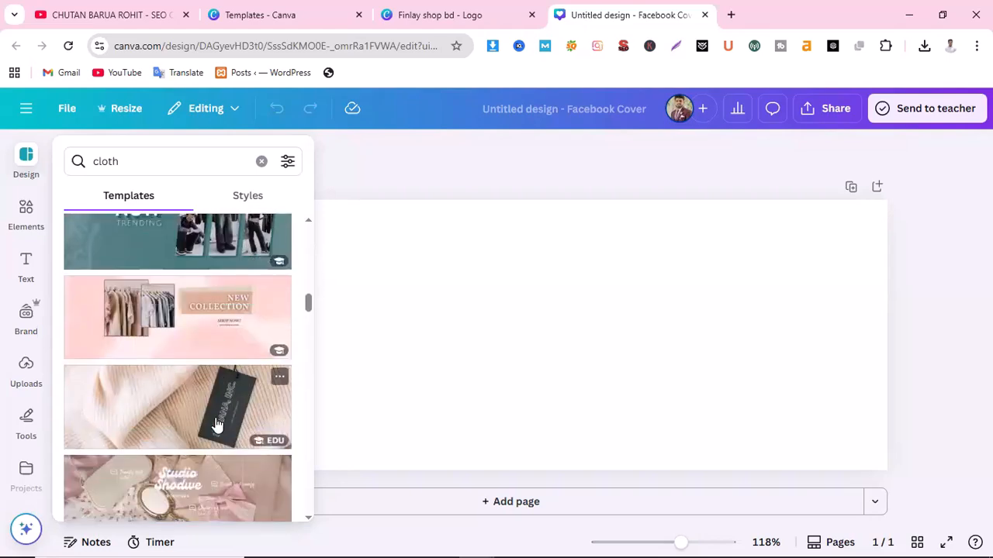
pyautogui.scroll(2, 215, 421)
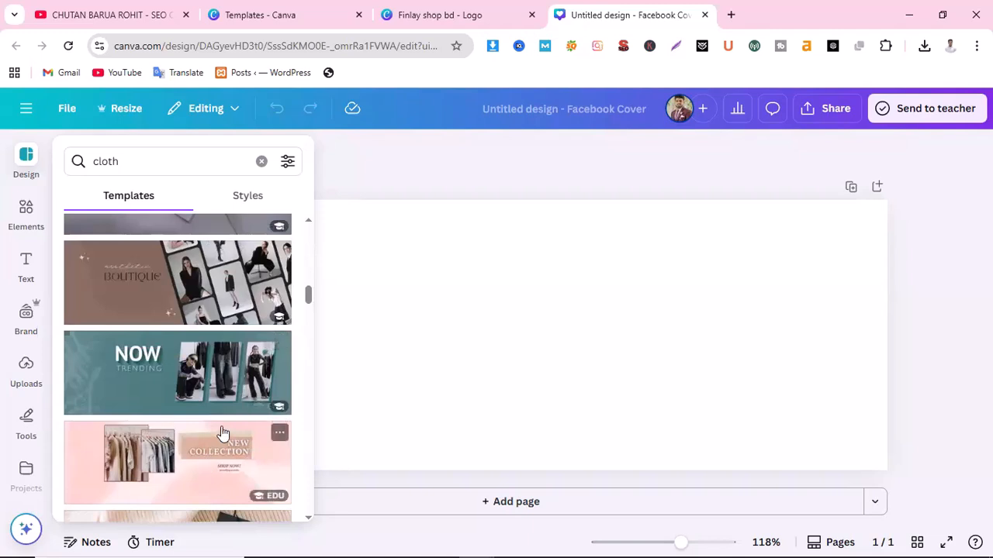
pyautogui.scroll(-1, 222, 431)
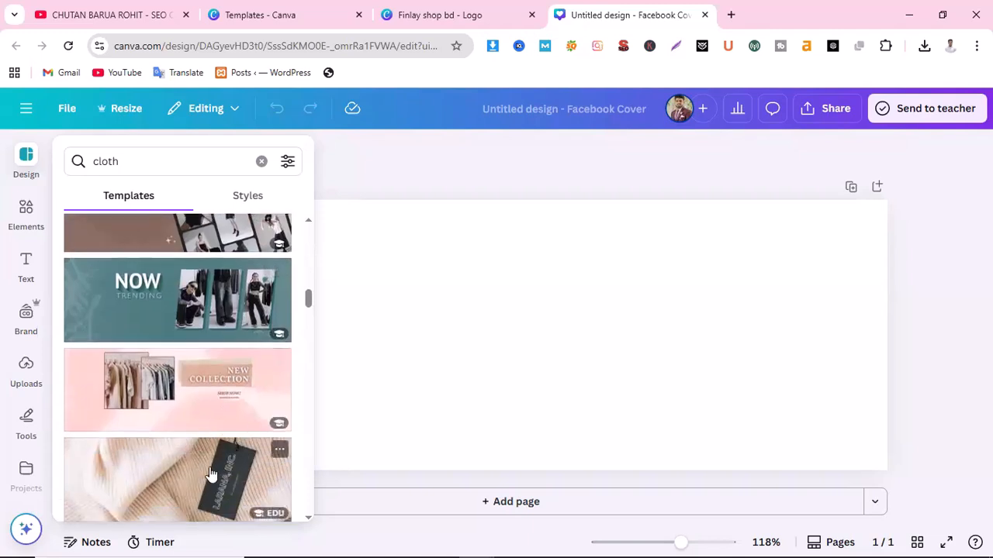
pyautogui.scroll(2, 222, 484)
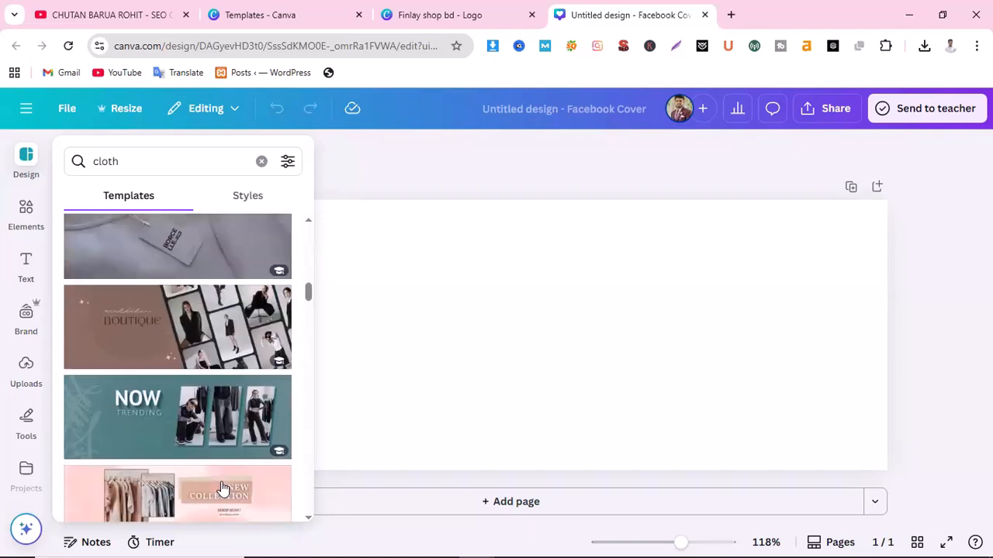
# Refine the search to 'cloth men' and apply the Our Biggest Sale Yet men's fashion template
pyautogui.click(173, 163)
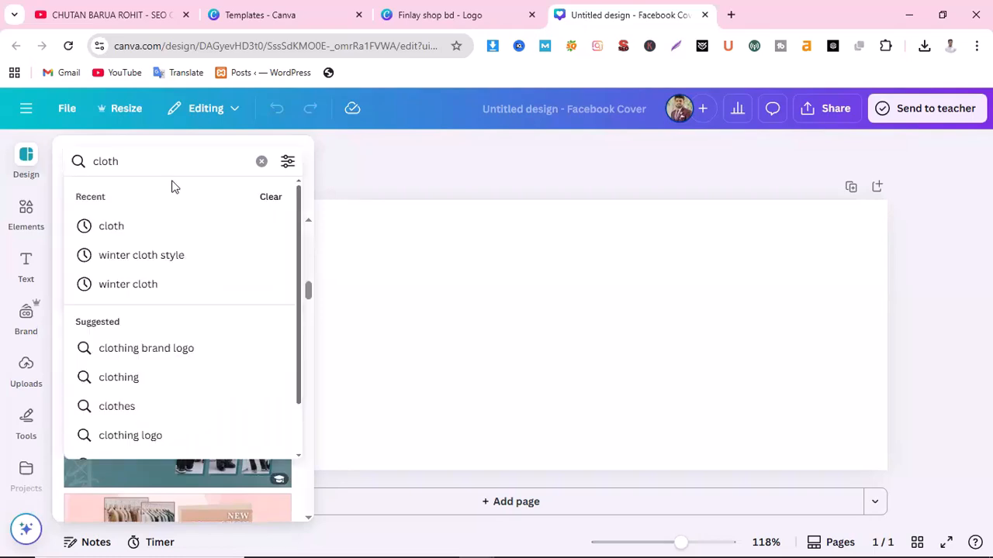
pyautogui.write('men')
pyautogui.press('Return')
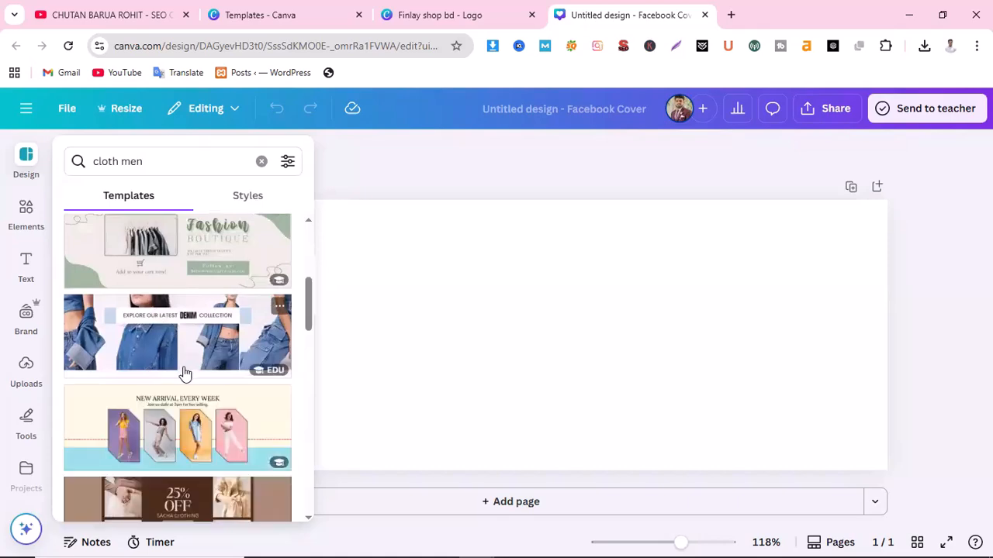
pyautogui.scroll(-6, 178, 367)
pyautogui.scroll(2, 184, 372)
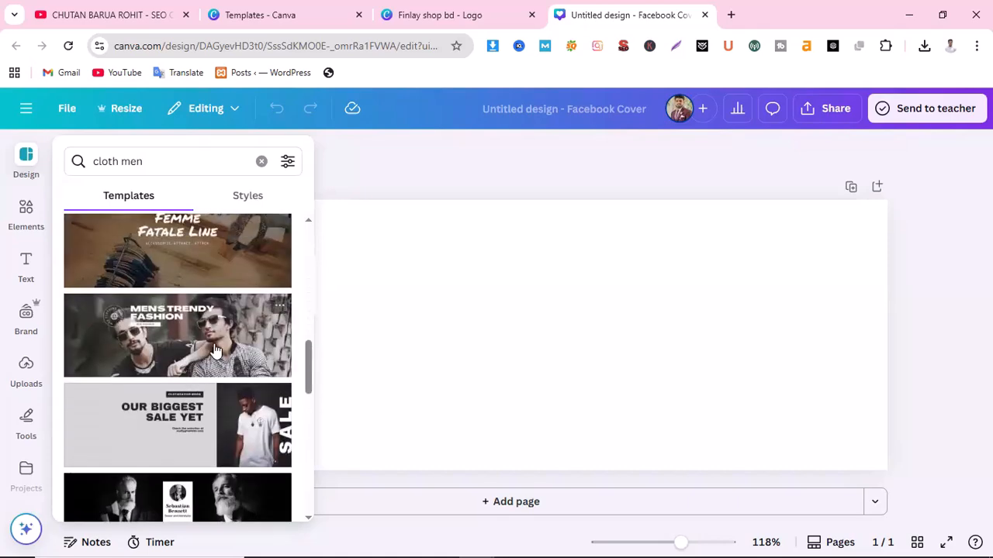
pyautogui.scroll(-1, 195, 370)
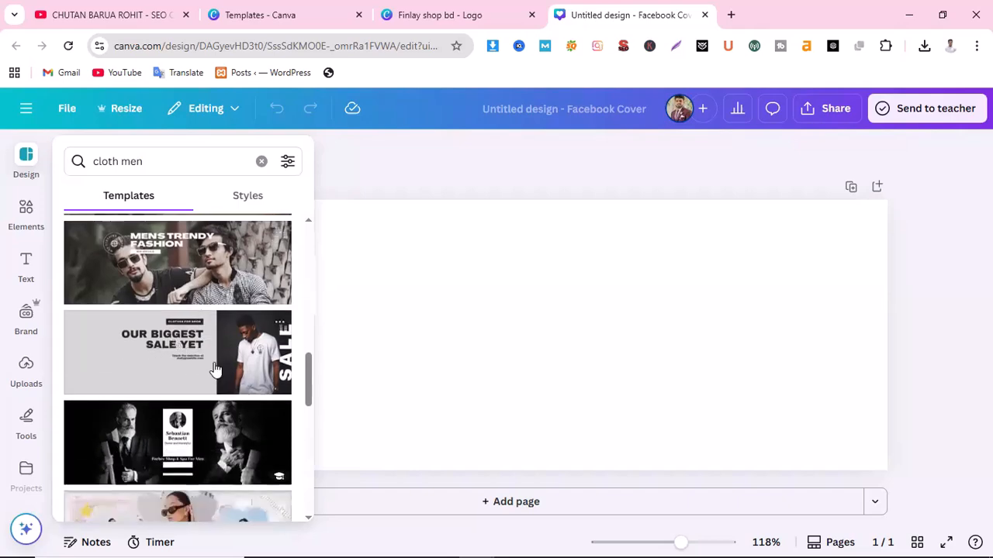
pyautogui.scroll(-2, 210, 373)
pyautogui.scroll(-2, 221, 380)
pyautogui.scroll(-3, 224, 383)
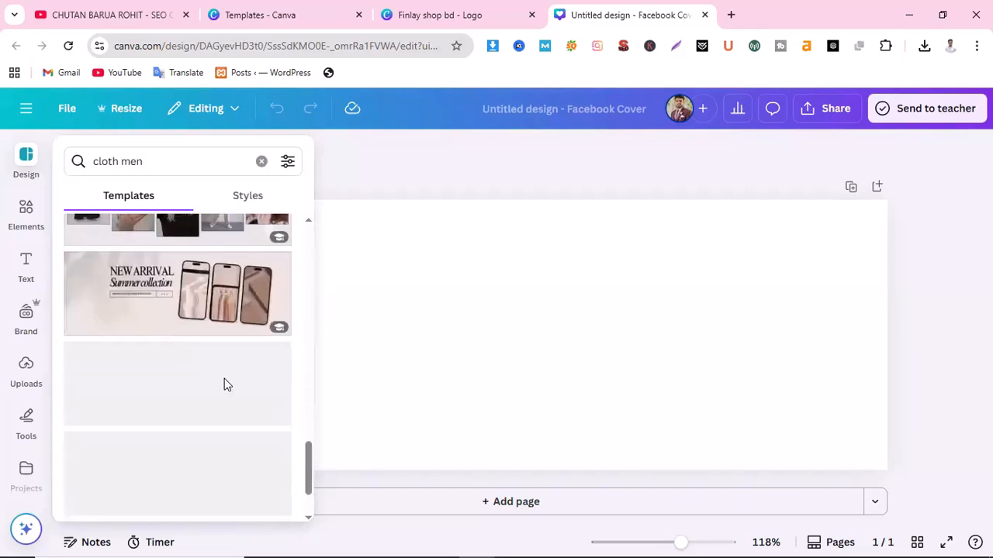
pyautogui.scroll(2, 224, 384)
pyautogui.scroll(-3, 227, 418)
pyautogui.scroll(3, 227, 419)
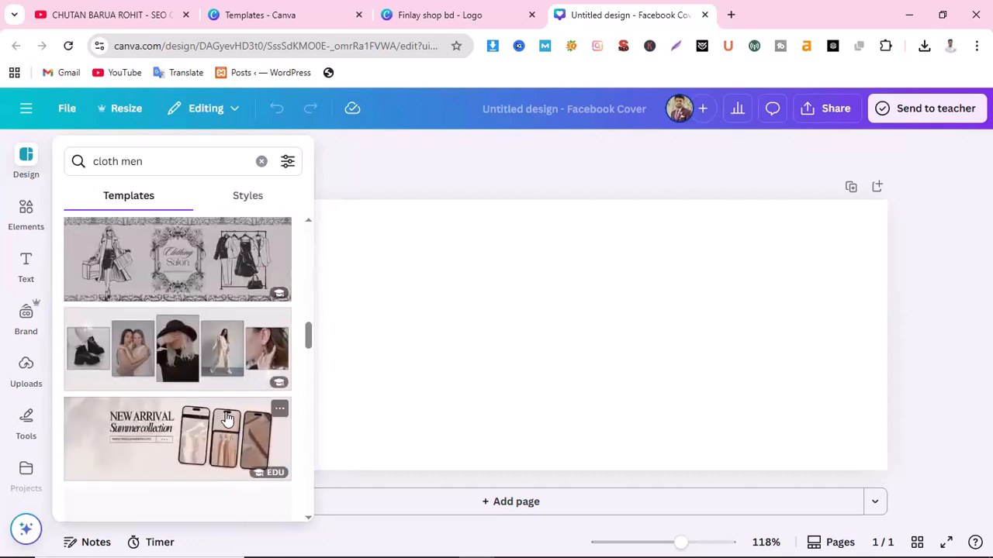
pyautogui.scroll(2, 227, 419)
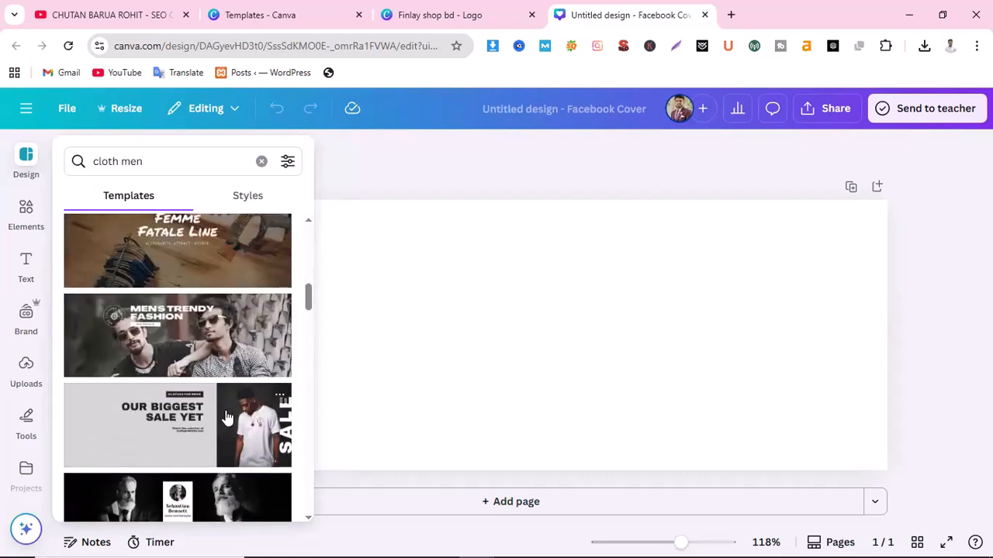
pyautogui.click(166, 427)
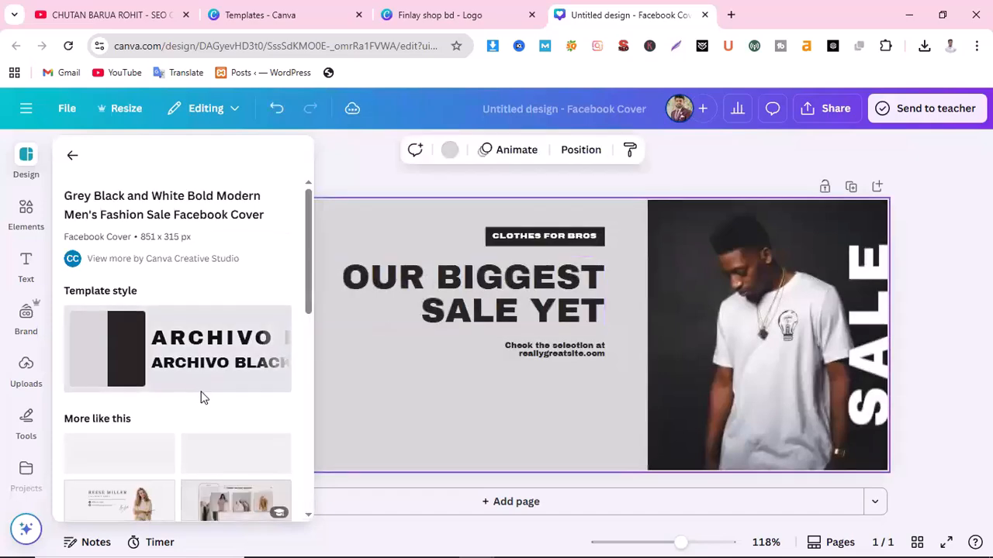
# Select the OUR BIGGEST SALE YET heading and edit inside its text
pyautogui.scroll(-3, 203, 397)
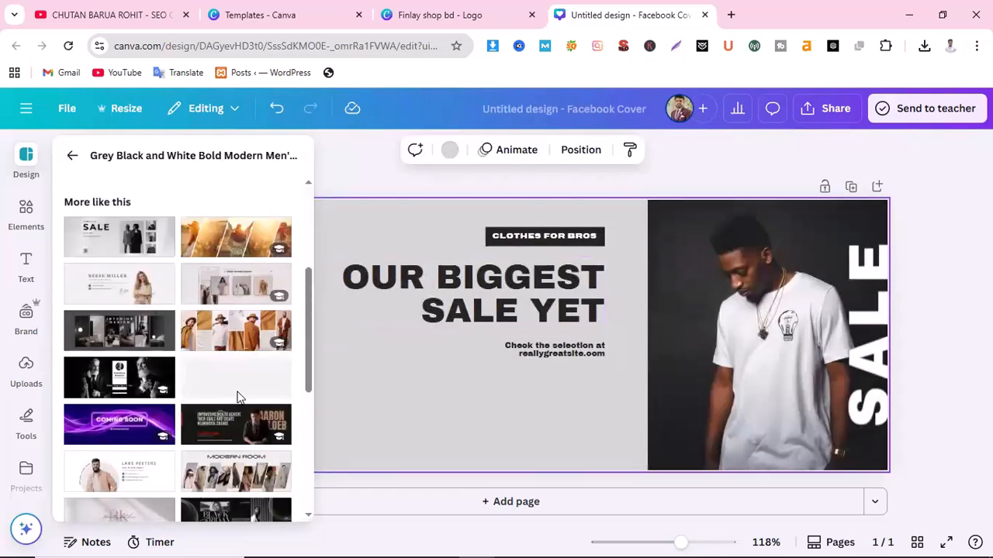
pyautogui.scroll(-2, 132, 372)
pyautogui.scroll(-4, 183, 425)
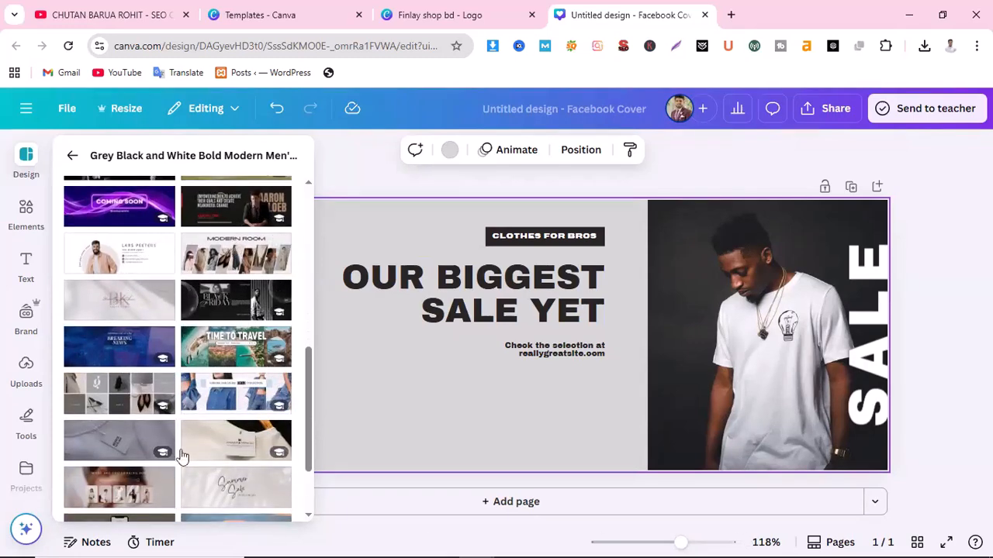
pyautogui.scroll(-3, 215, 380)
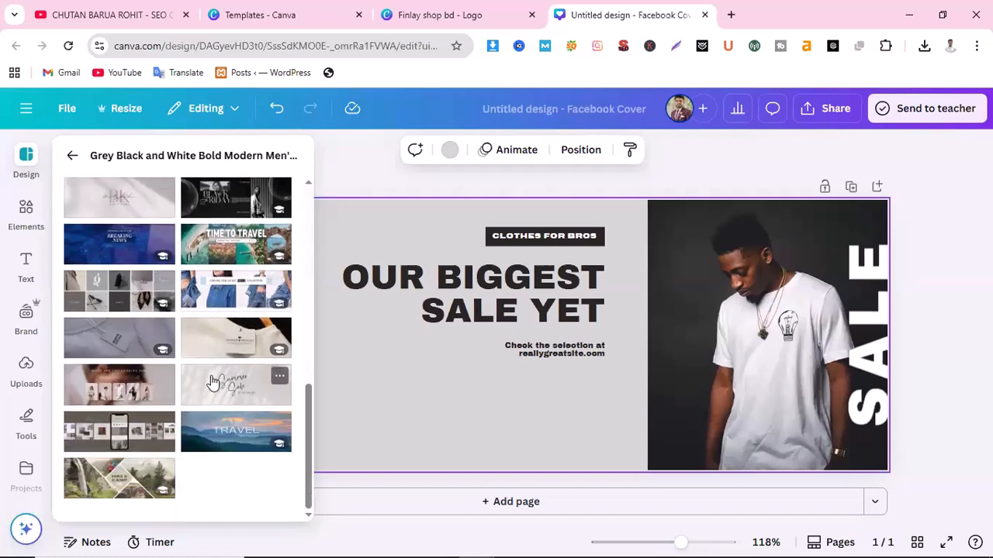
pyautogui.scroll(3, 209, 380)
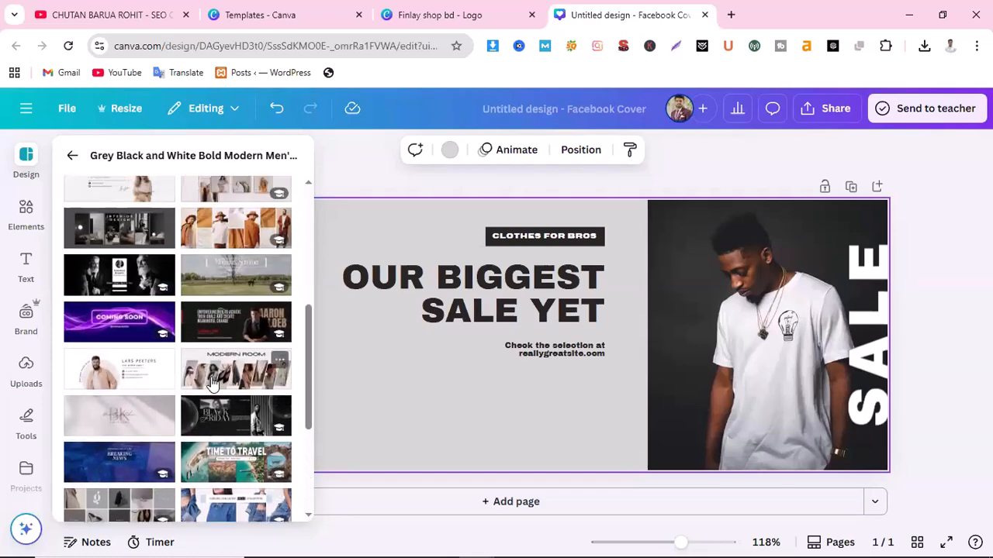
pyautogui.click(521, 283)
pyautogui.click(522, 283)
pyautogui.click(557, 284)
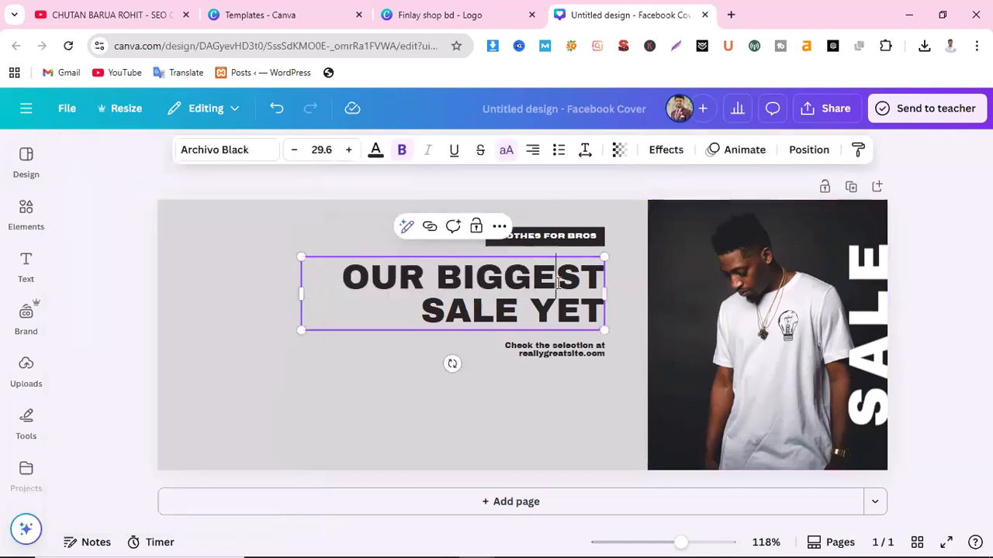
pyautogui.click(543, 239)
# Reselect and highlight the heading text, then bring up the design's Share options
pyautogui.click(498, 314)
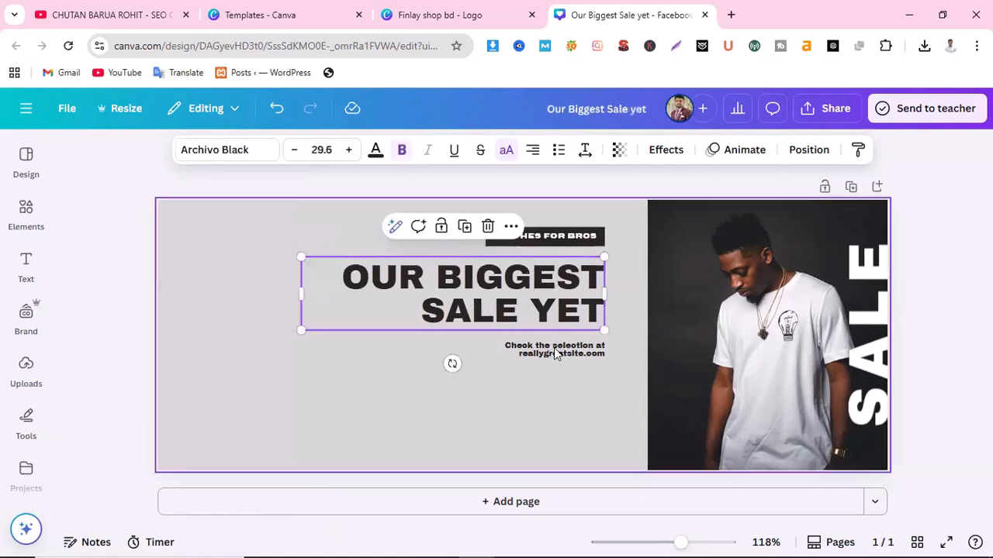
pyautogui.click(552, 351)
pyautogui.click(460, 283)
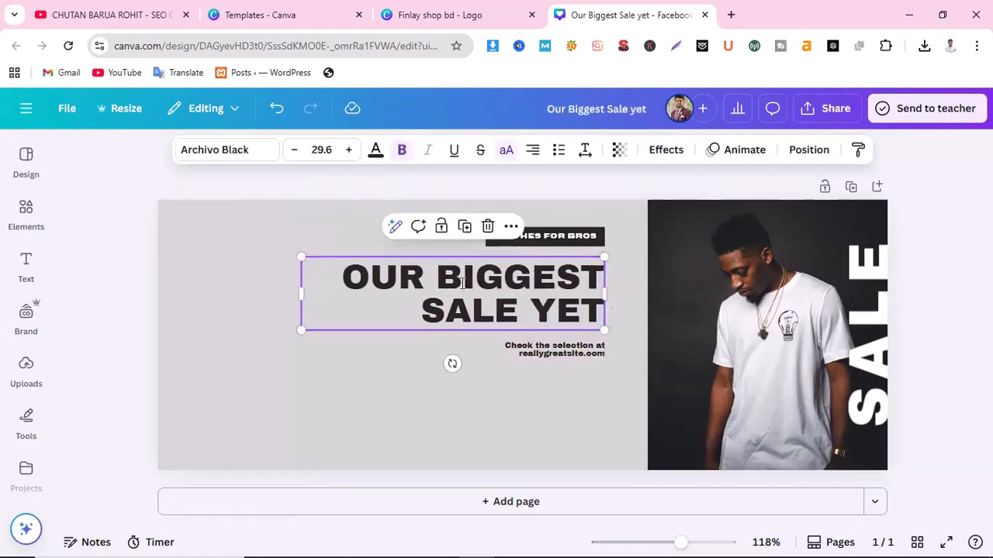
pyautogui.click(463, 283)
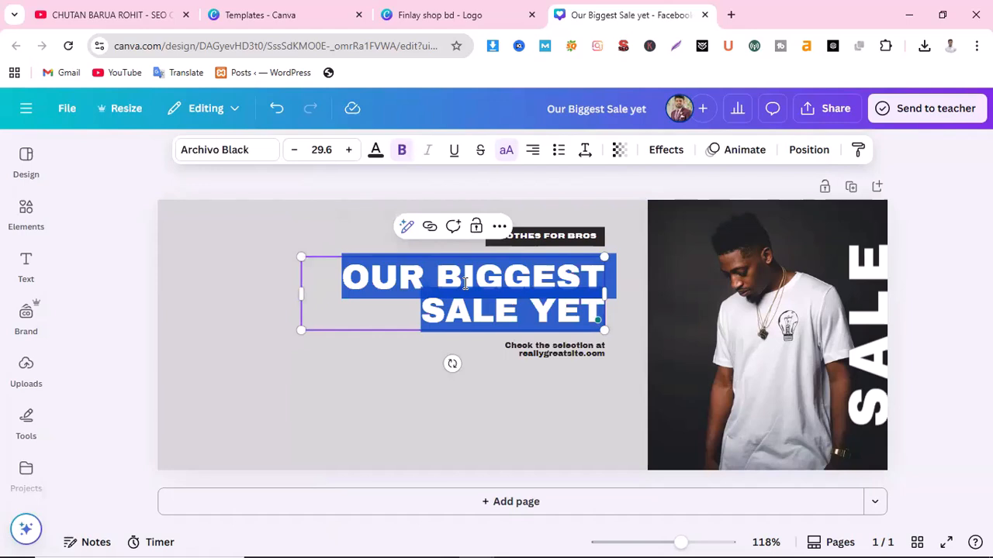
pyautogui.click(491, 327)
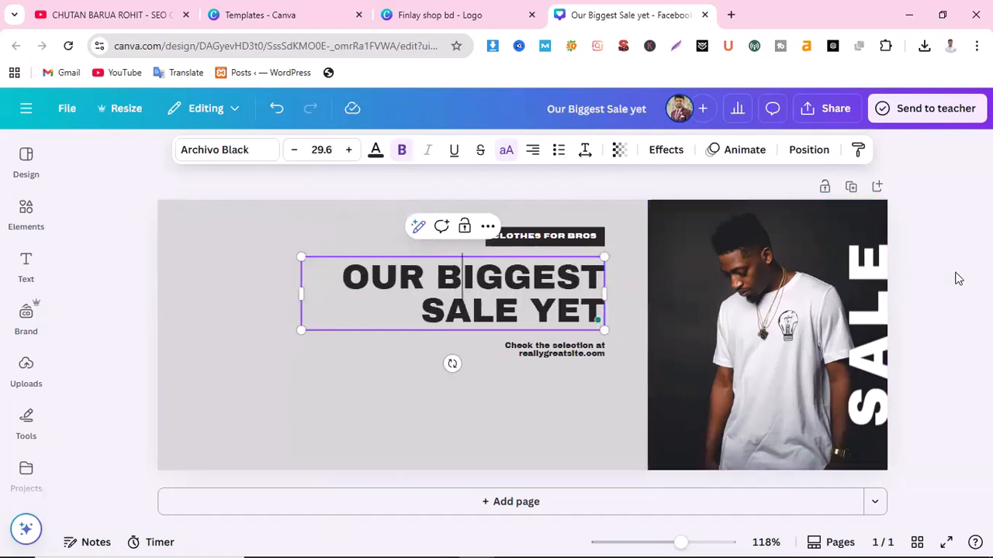
pyautogui.click(826, 113)
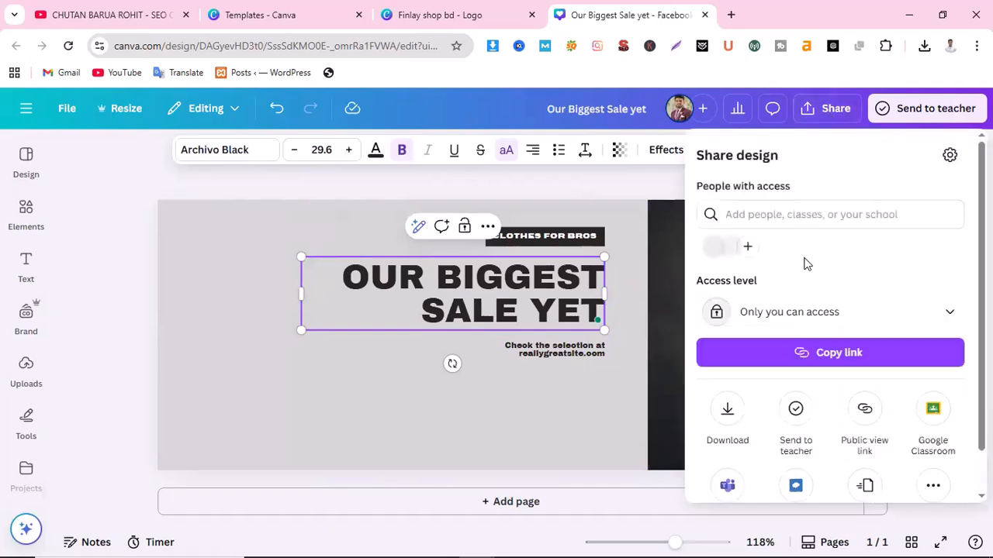
# Download the Our Biggest Sale yet design as a PNG and minimize Chrome
pyautogui.click(728, 420)
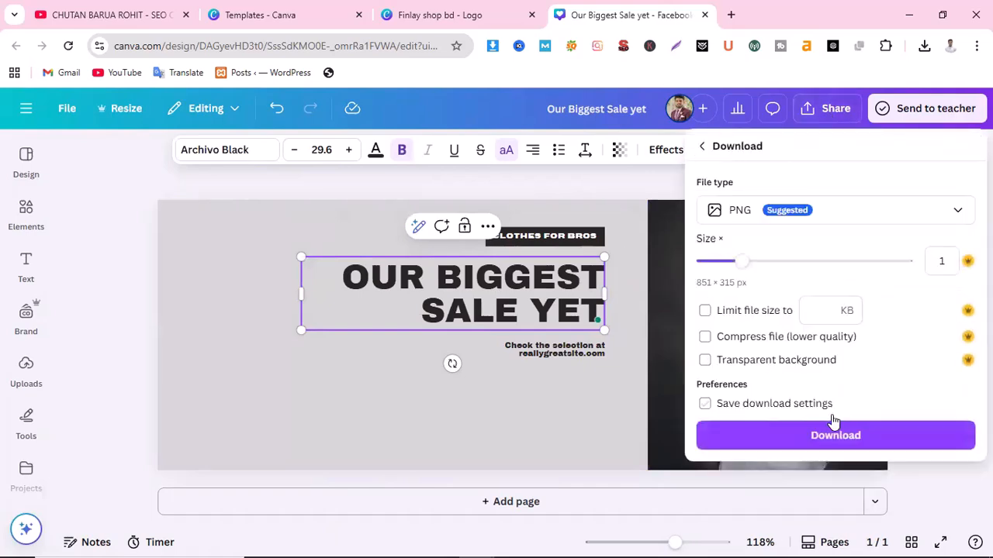
pyautogui.click(824, 435)
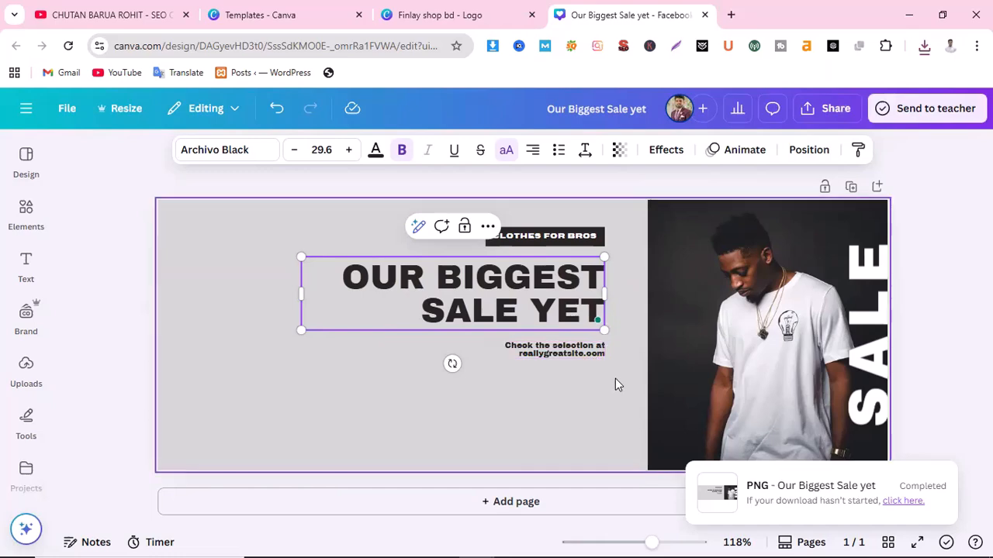
pyautogui.click(909, 15)
# Upload 'Our Biggest Sale yet' from Downloads as the Page cover photo and continue to step 3
pyautogui.click(513, 549)
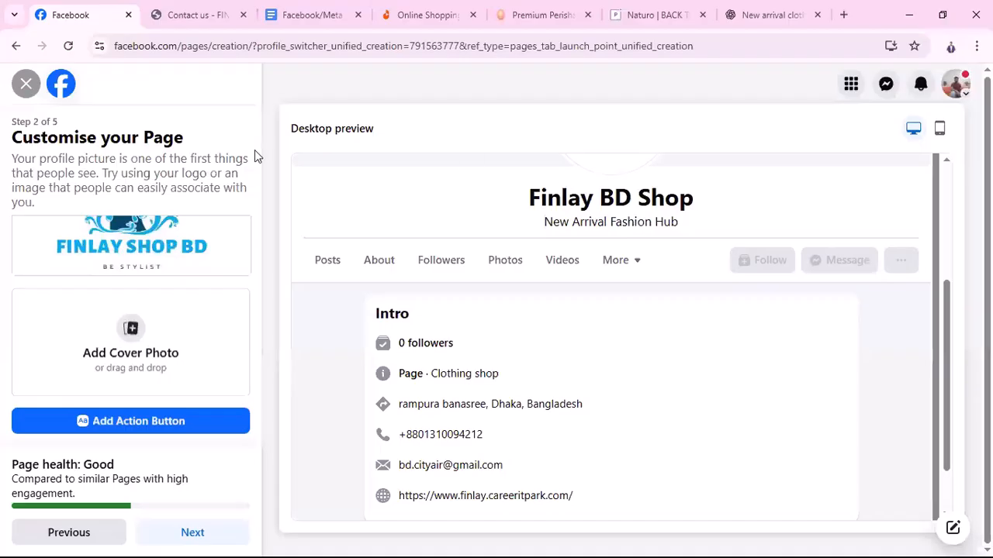
pyautogui.click(130, 328)
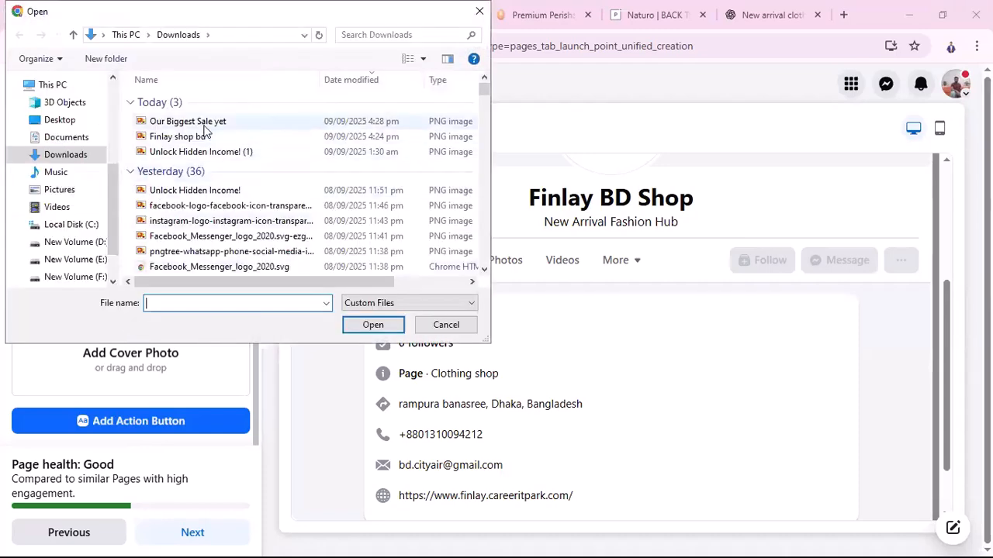
pyautogui.click(205, 125)
pyautogui.click(374, 326)
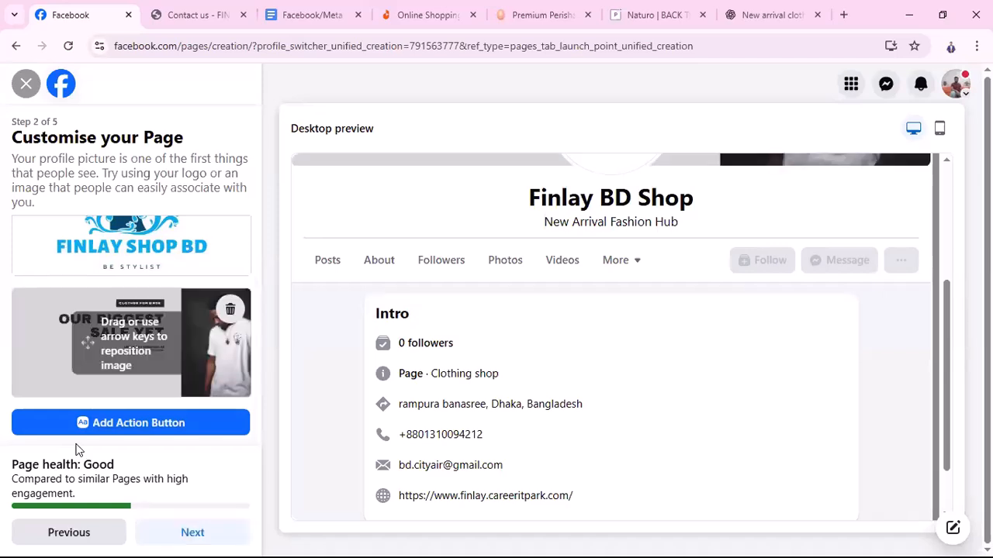
pyautogui.scroll(2, 856, 287)
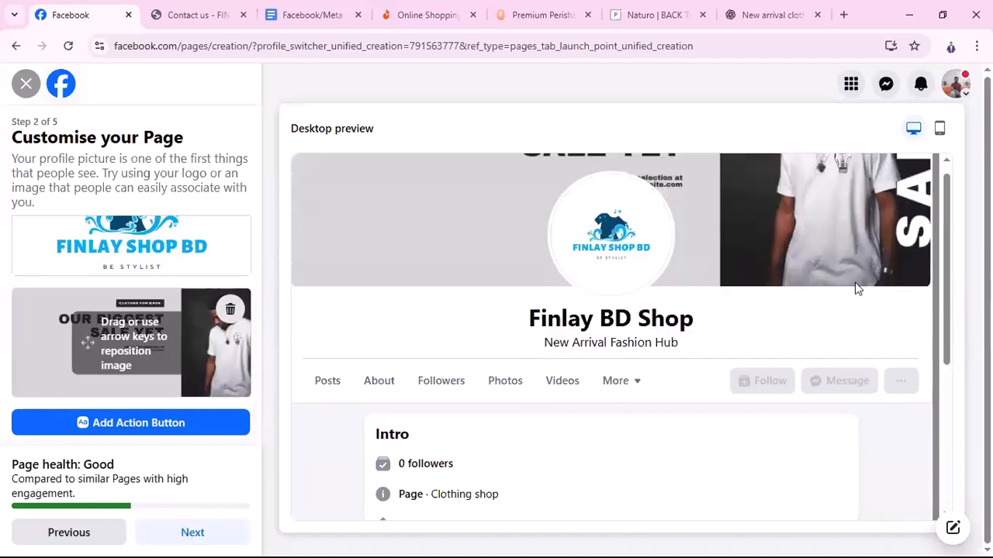
pyautogui.scroll(2, 855, 283)
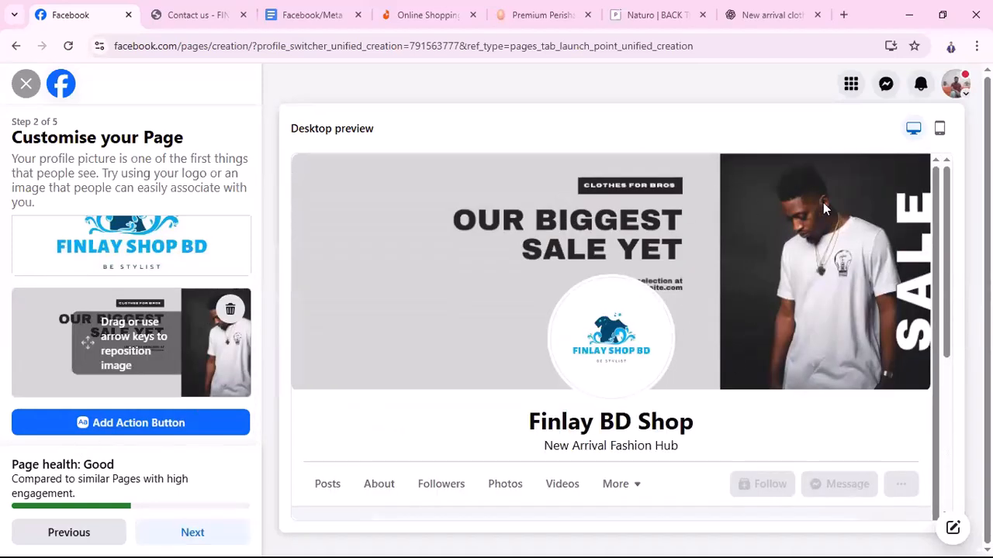
pyautogui.scroll(-1, 813, 332)
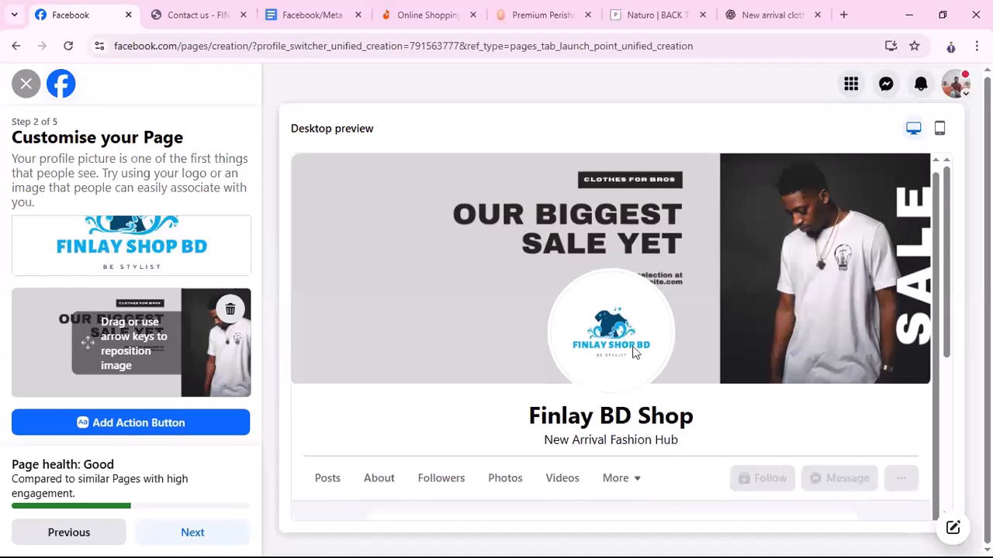
pyautogui.scroll(1, 178, 271)
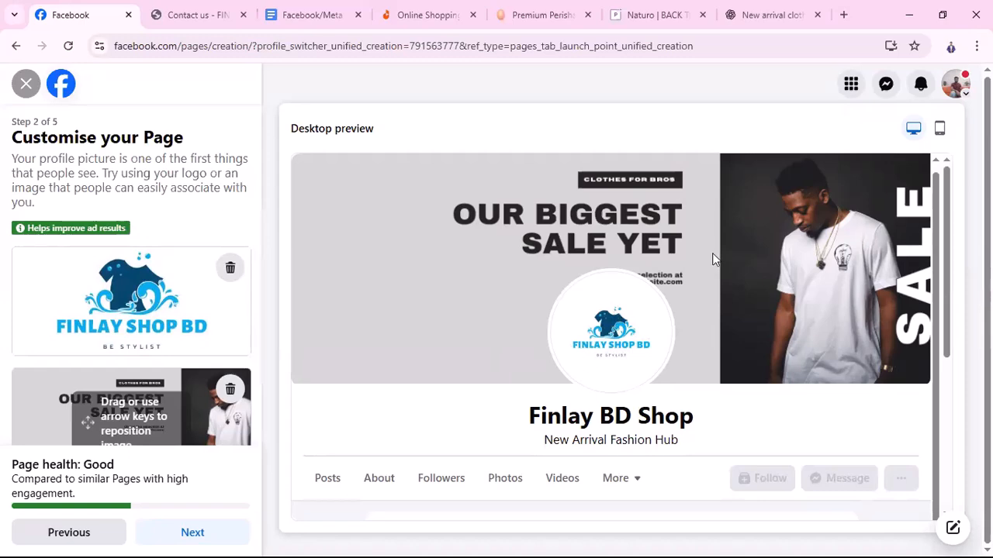
pyautogui.scroll(-3, 334, 345)
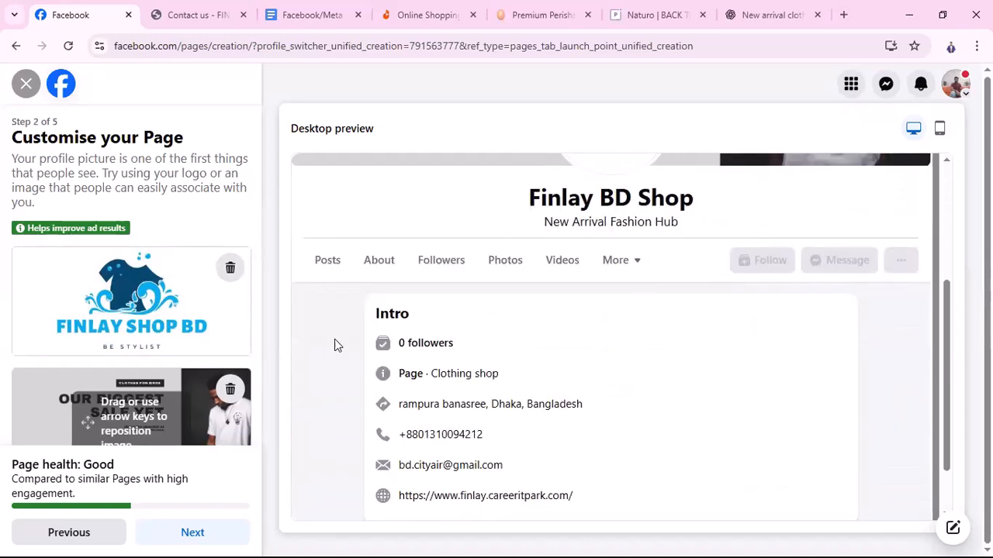
pyautogui.scroll(-1, 232, 396)
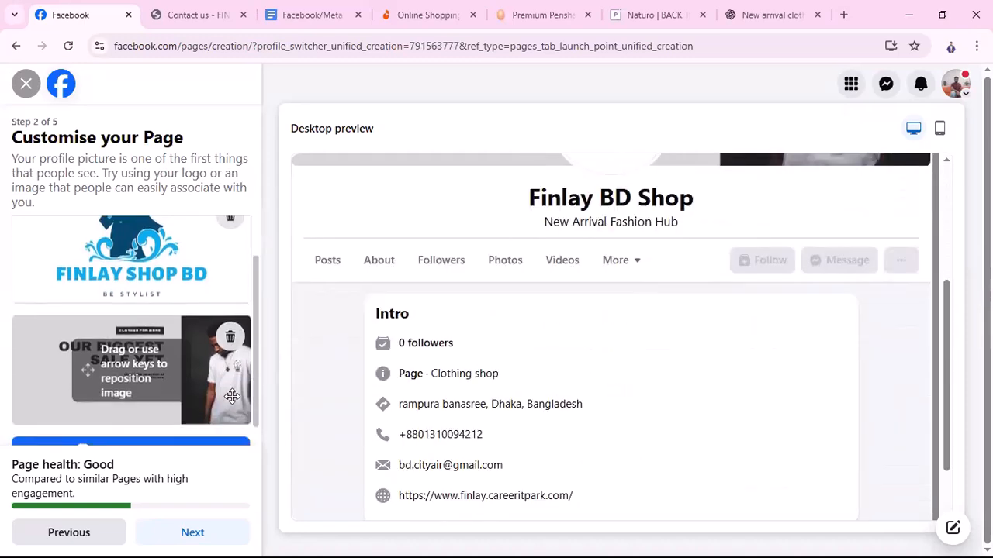
pyautogui.click(194, 535)
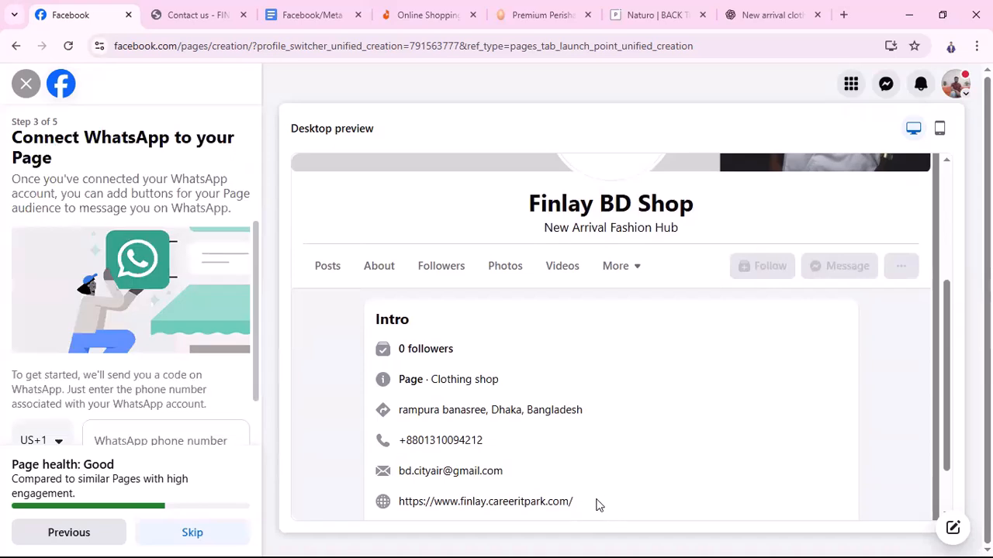
# Choose the Bangladesh country code and enter the WhatsApp phone number
pyautogui.scroll(-1, 183, 398)
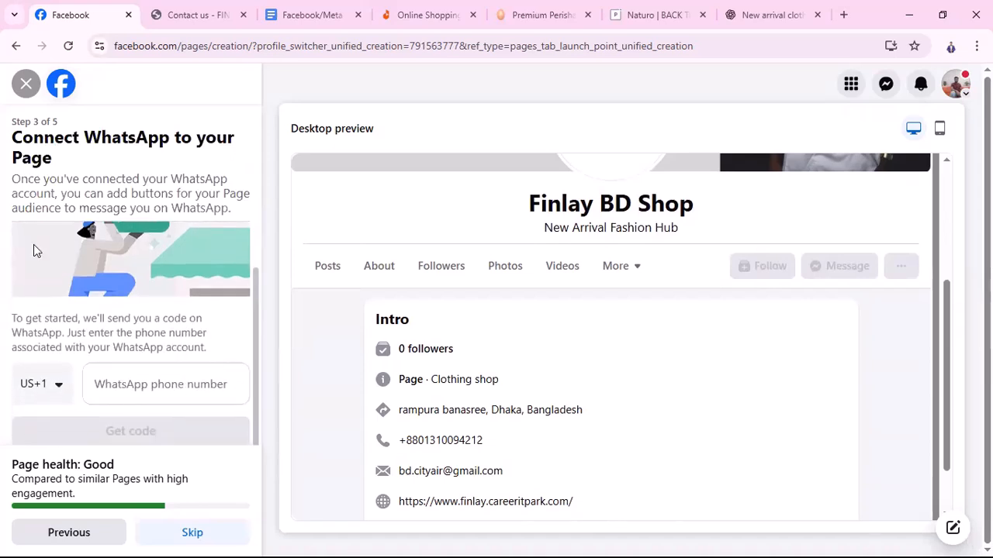
pyautogui.click(58, 390)
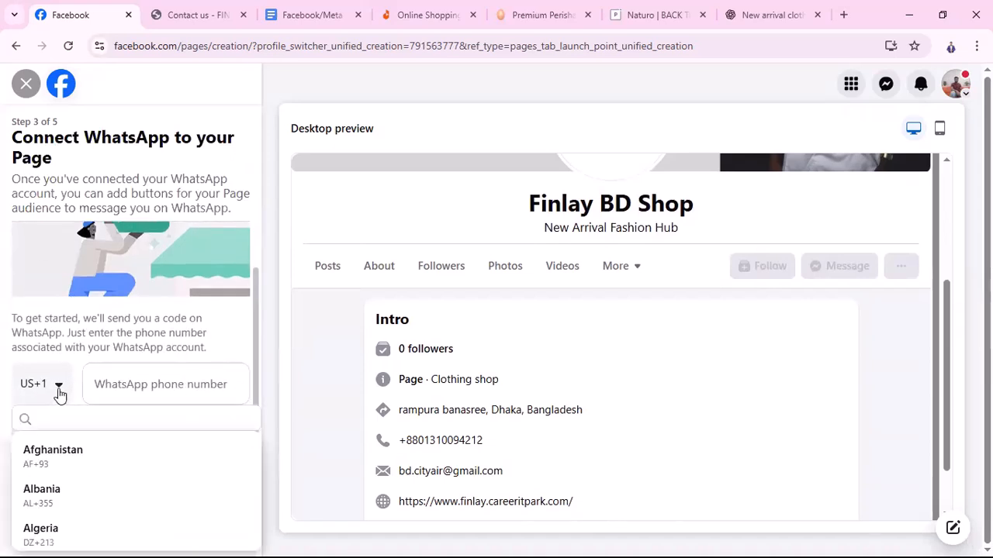
pyautogui.click(65, 420)
pyautogui.write('bang')
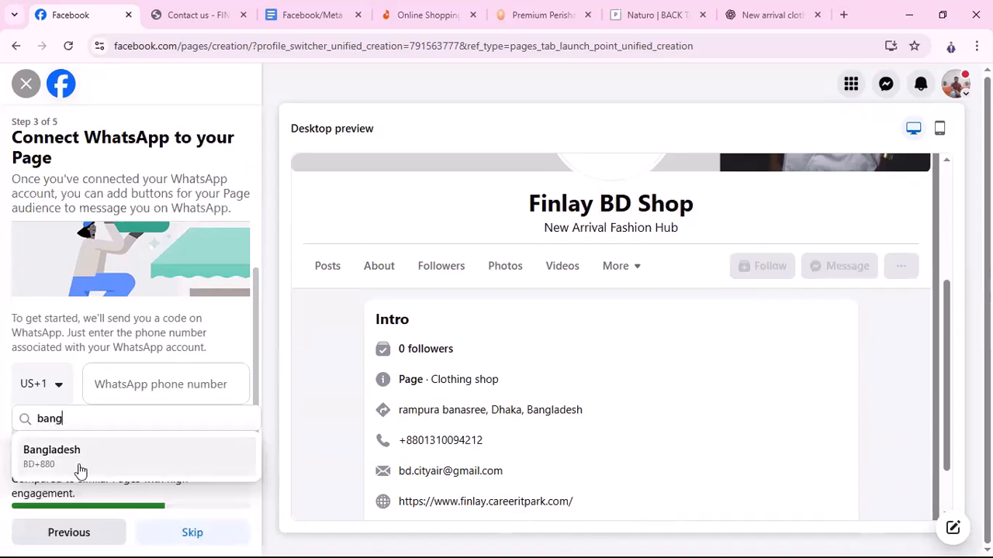
pyautogui.click(78, 469)
pyautogui.click(200, 381)
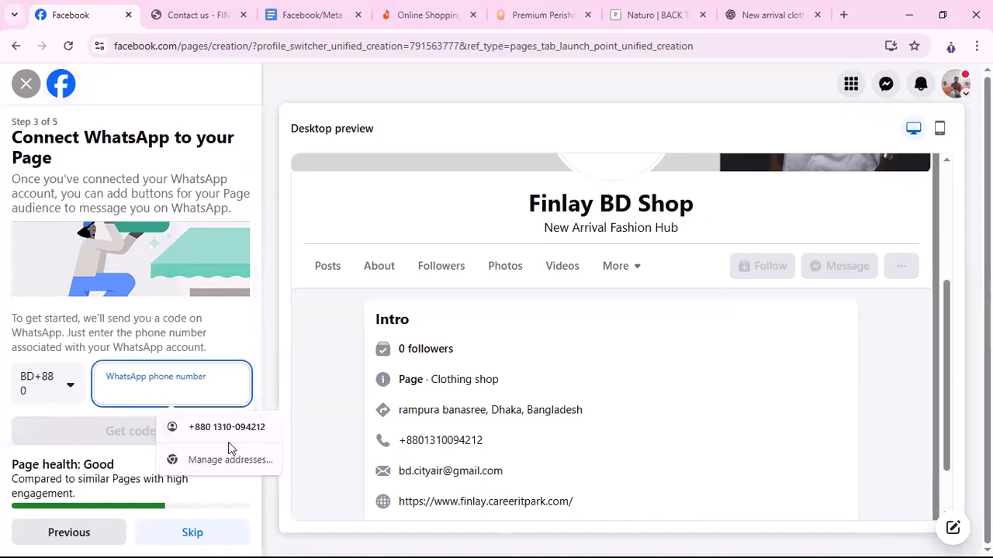
pyautogui.click(226, 428)
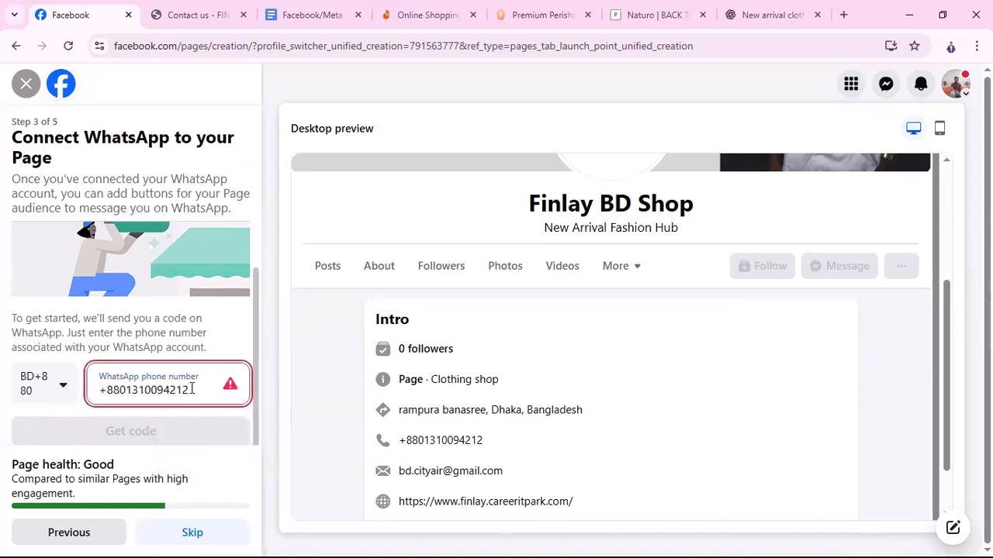
pyautogui.click(128, 396)
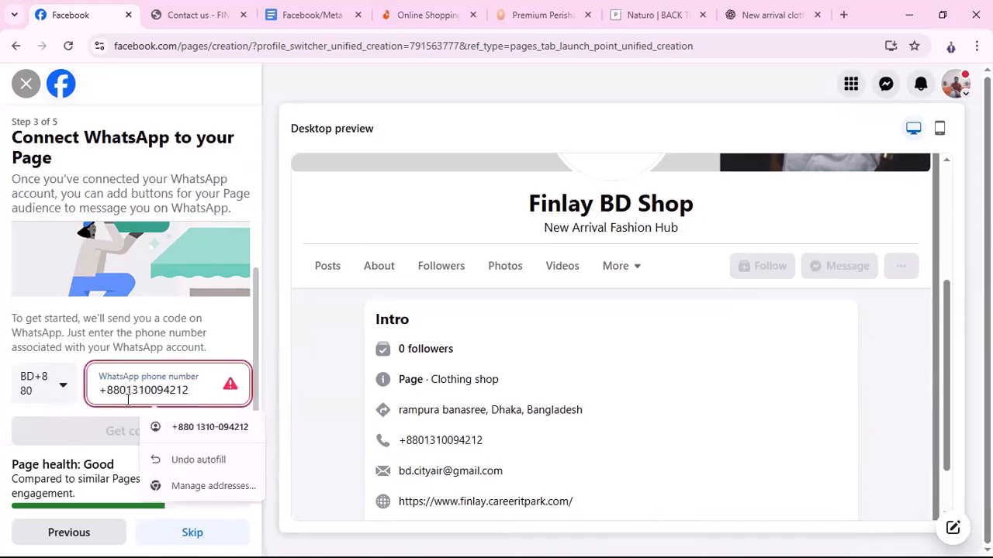
pyautogui.press('BackSpace')
pyautogui.press('BackSpace')
pyautogui.press('BackSpace')
pyautogui.press('BackSpace')
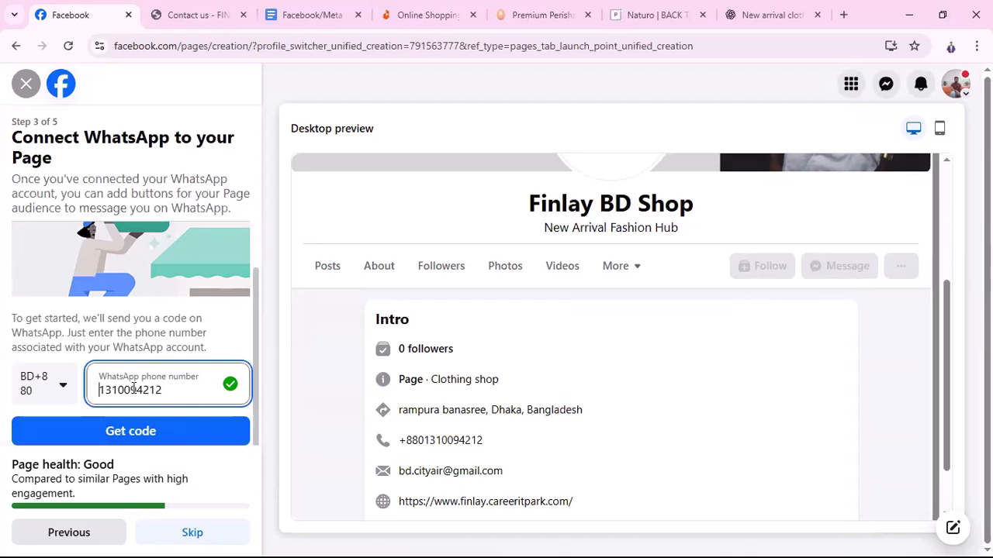
pyautogui.moveTo(165, 393); pyautogui.dragTo(83, 396)
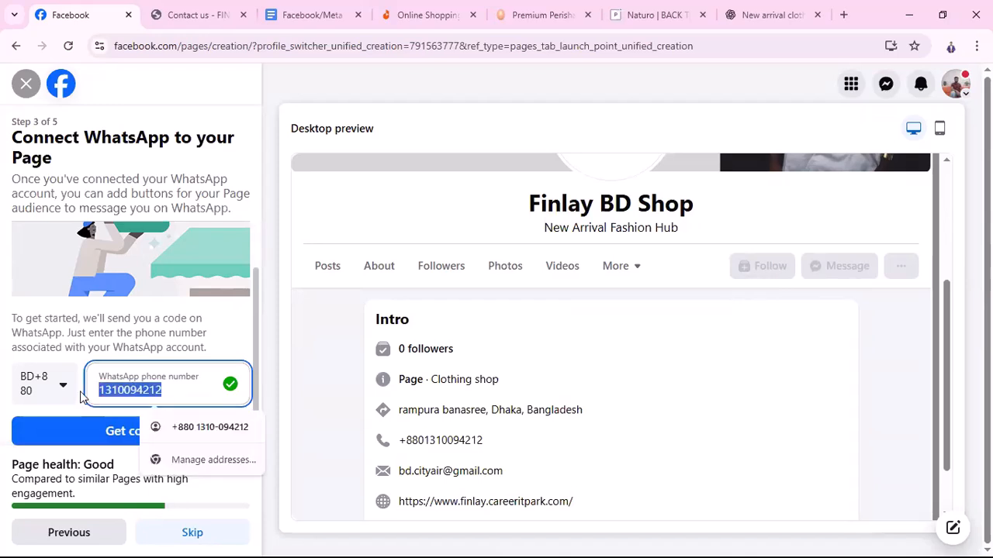
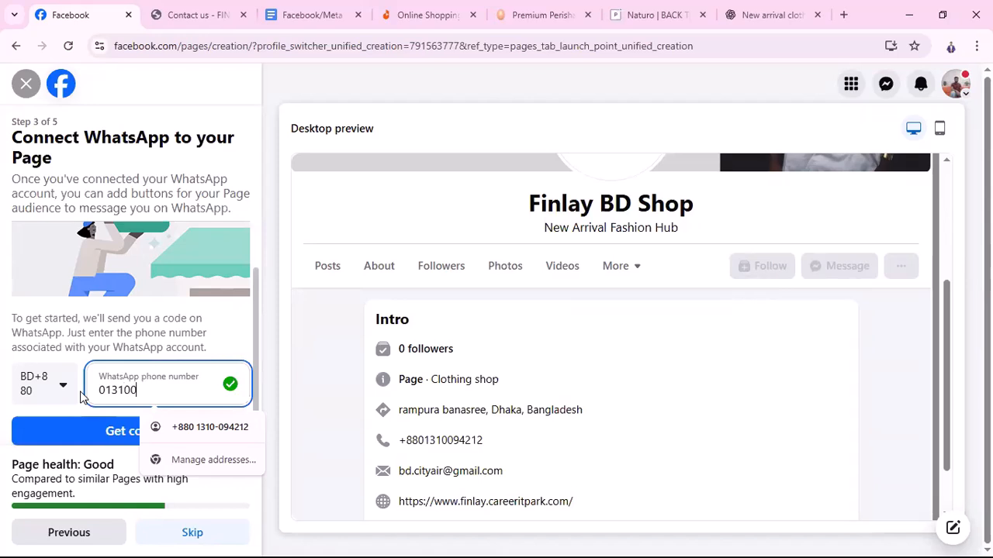
pyautogui.press('BackSpace')
pyautogui.press('BackSpace')
pyautogui.press('BackSpace')
pyautogui.press('BackSpace')
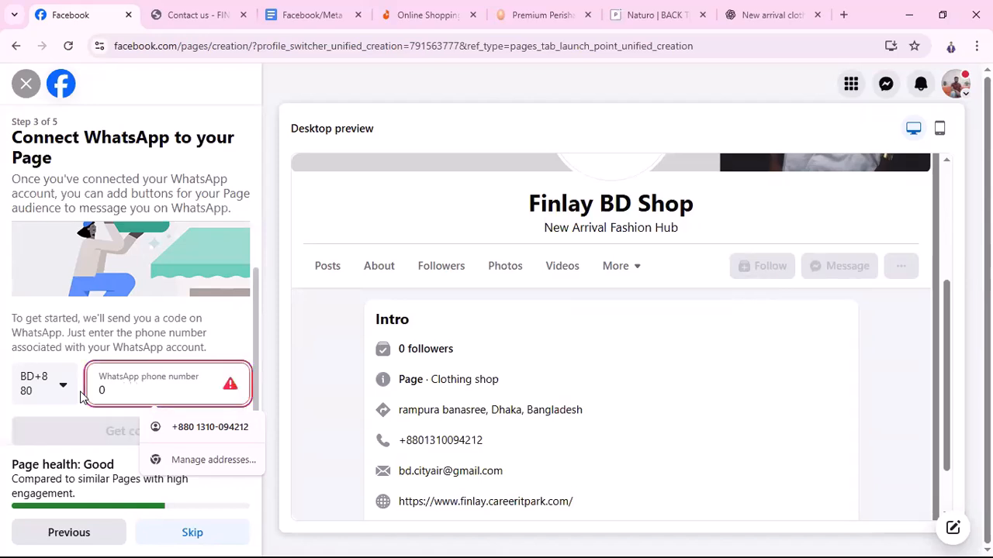
pyautogui.press('BackSpace')
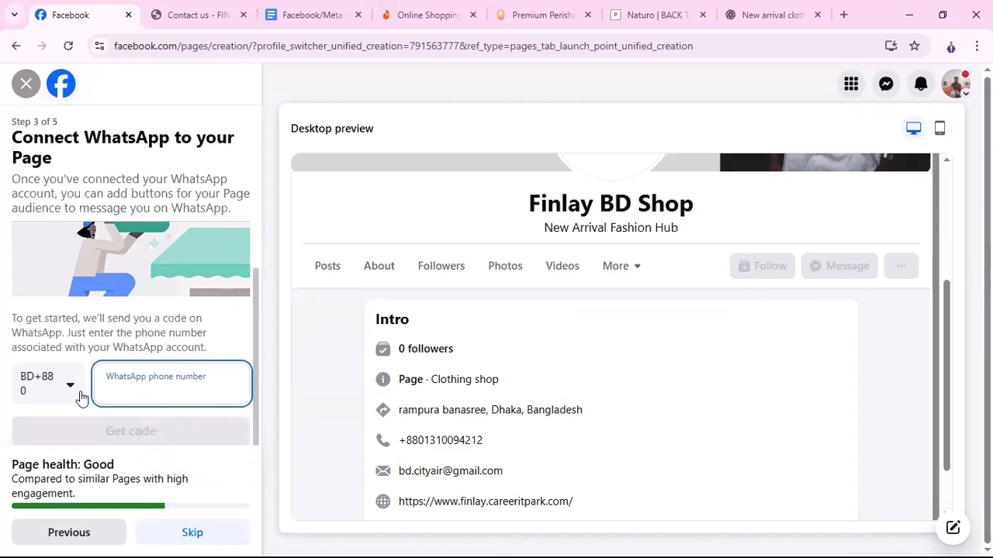
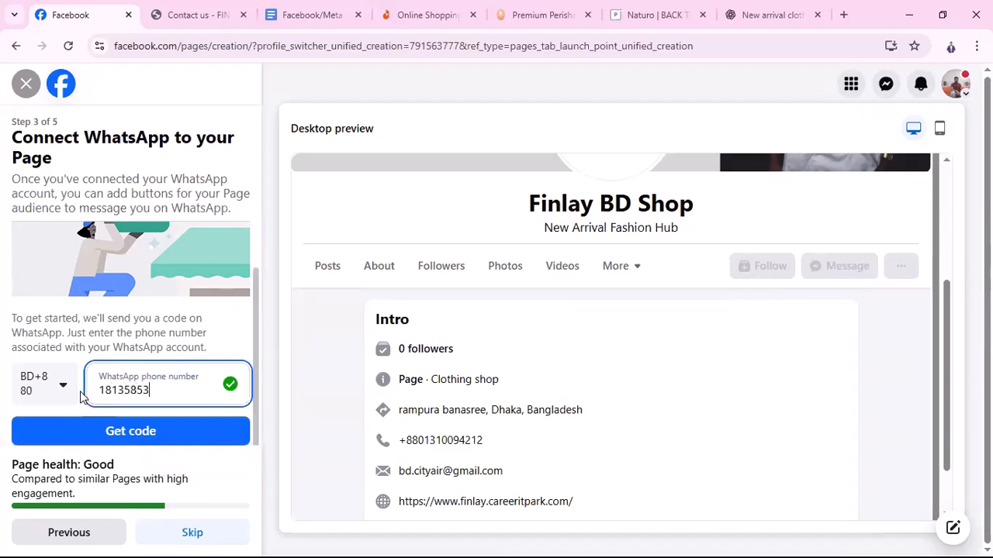
# Request the WhatsApp verification code, enter the 5-digit code and confirm the connection
pyautogui.click(191, 437)
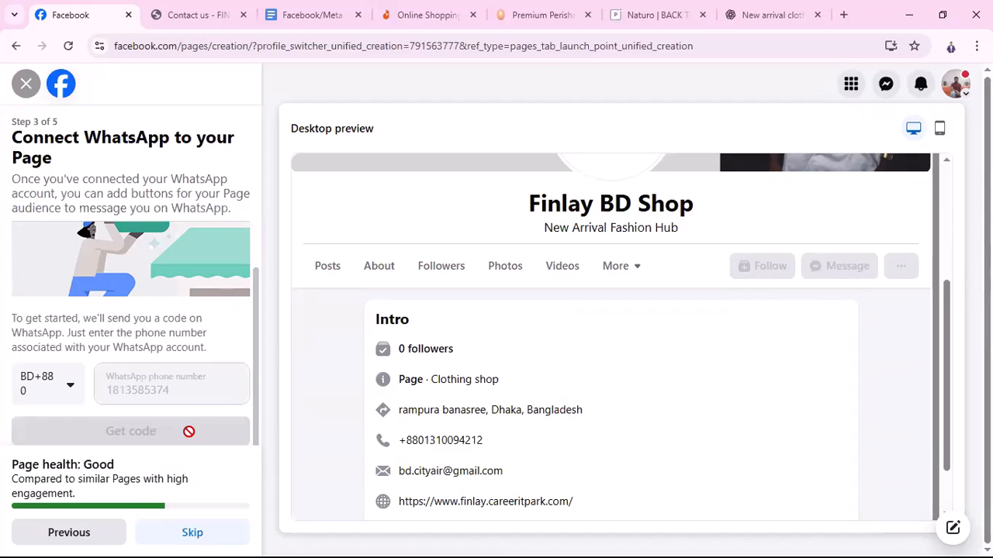
pyautogui.click(131, 388)
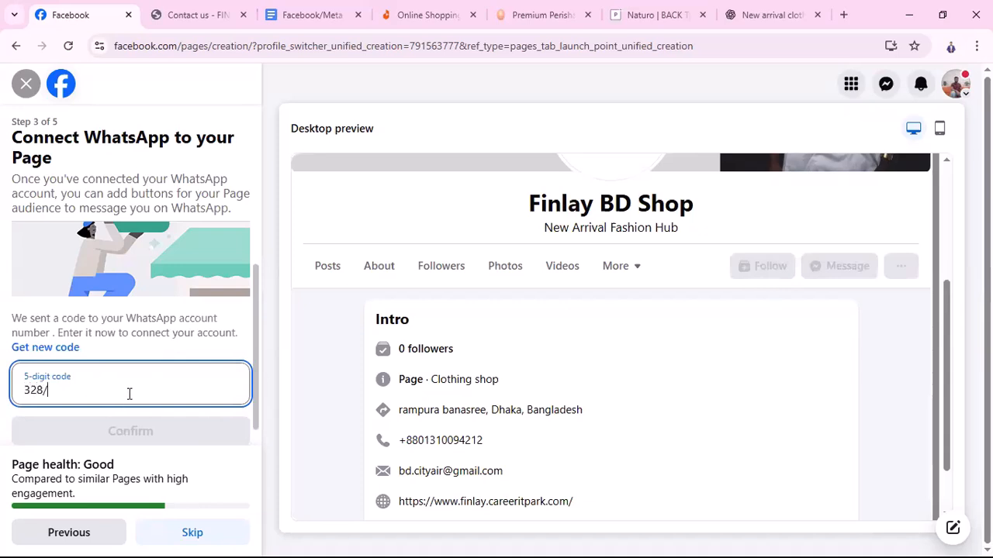
pyautogui.write('1')
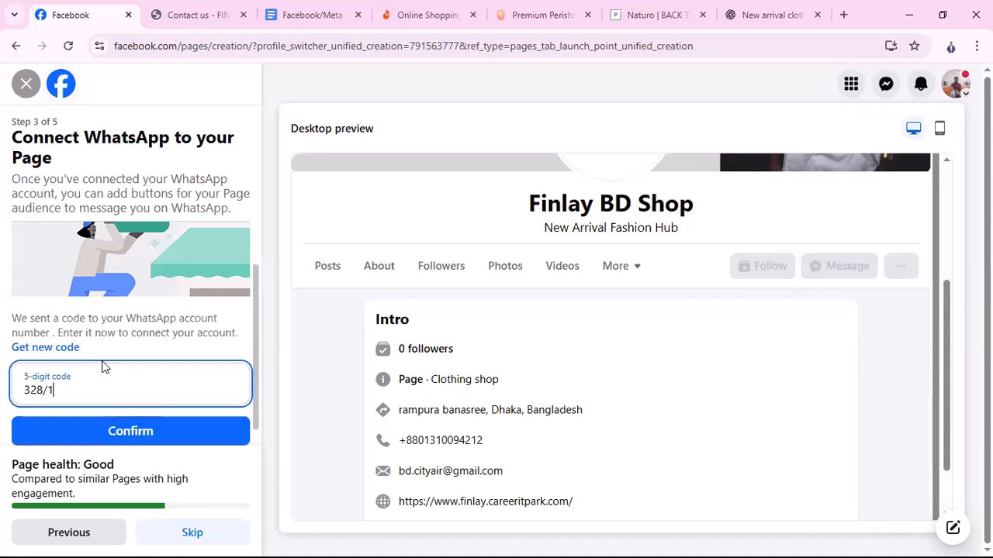
pyautogui.press('BackSpace')
pyautogui.press('BackSpace')
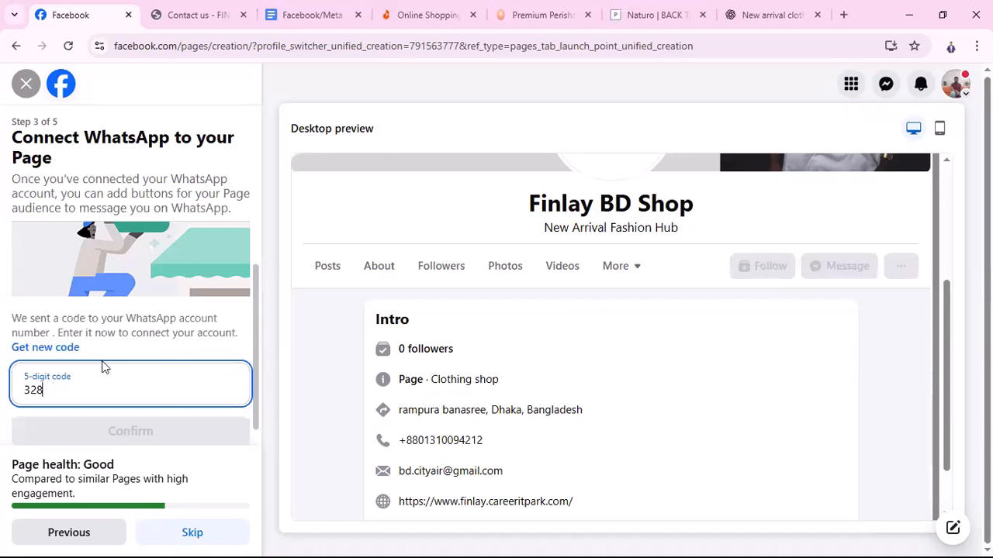
pyautogui.write('12')
pyautogui.click(156, 429)
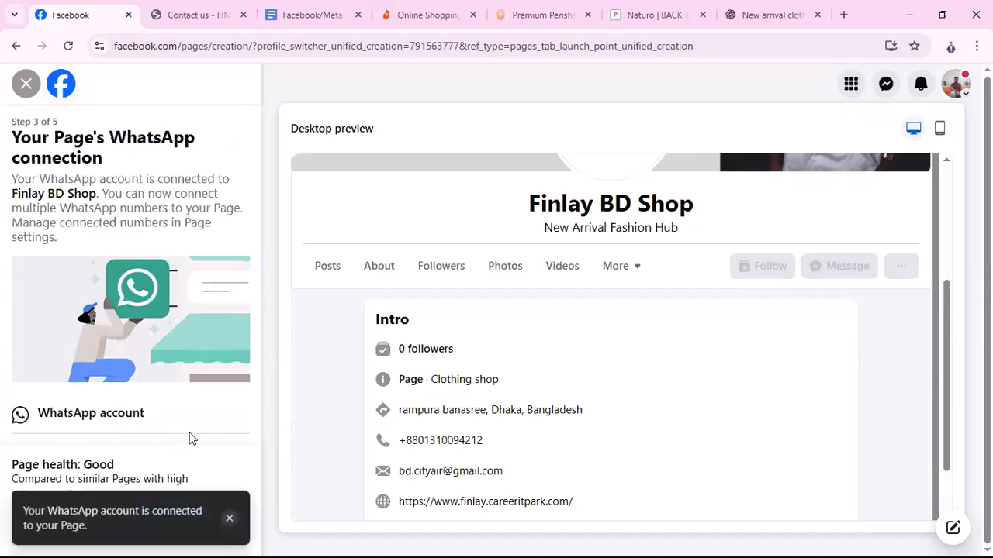
pyautogui.click(230, 521)
# Skip inviting friends and complete setup with notifications on and marketing emails off
pyautogui.click(201, 532)
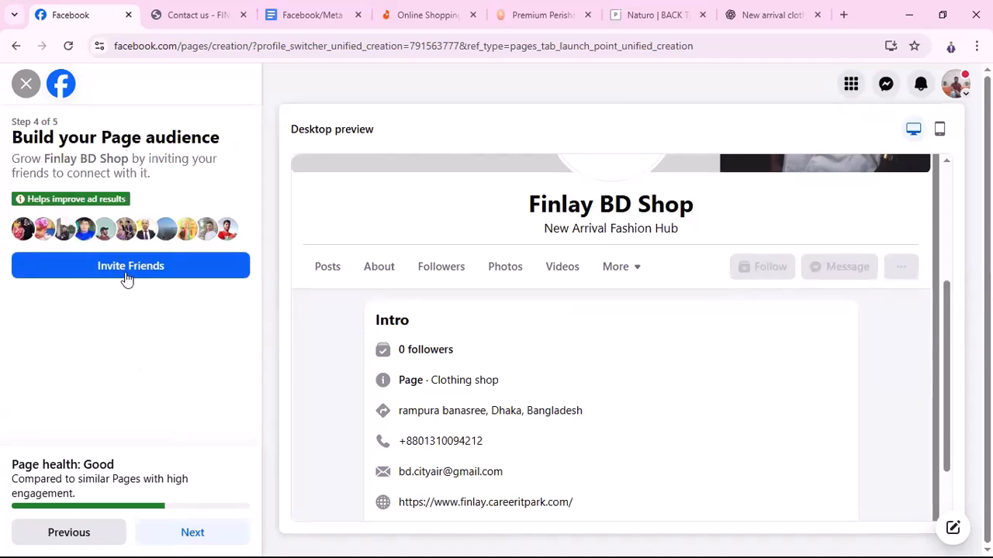
pyautogui.click(196, 540)
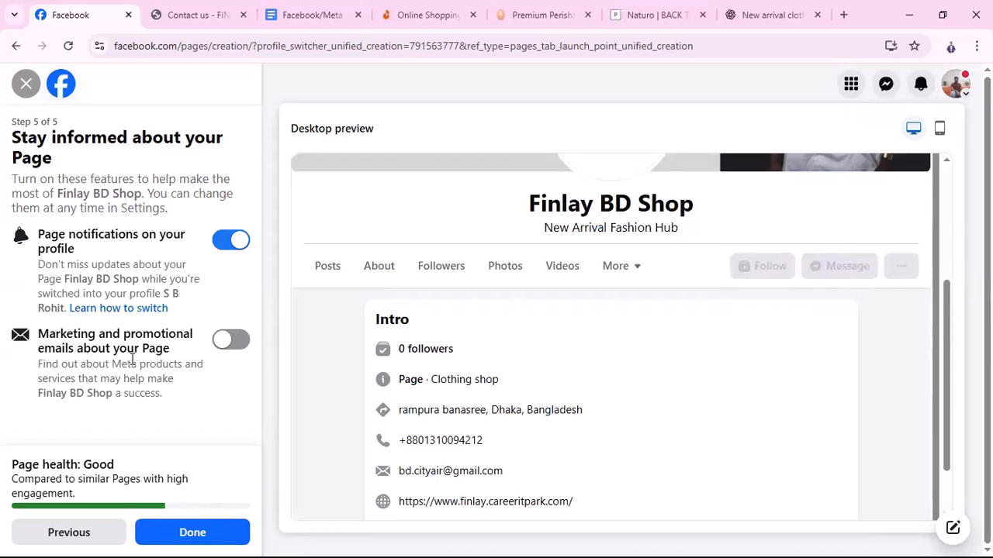
pyautogui.click(196, 535)
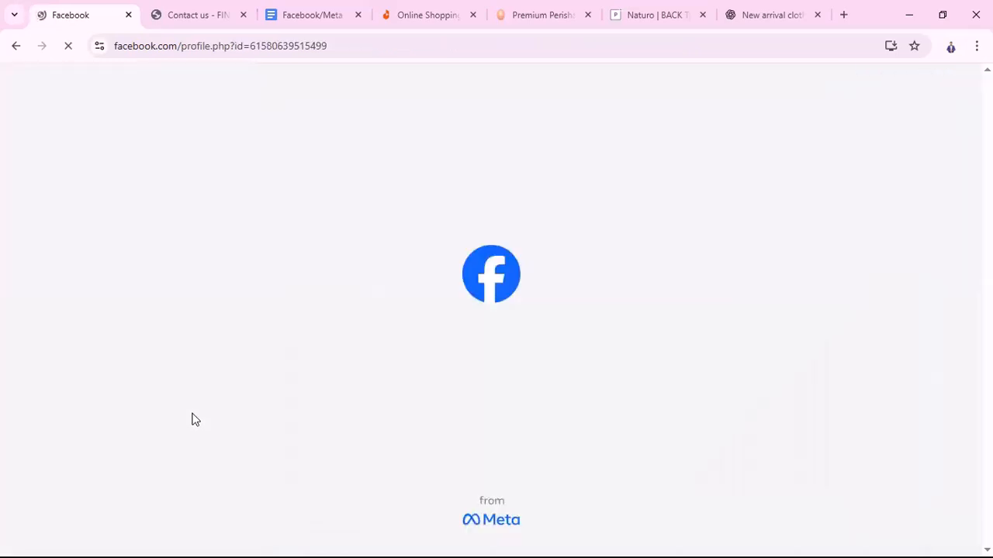
# Scroll through the new Finlay BD Shop Page, then switch to the Facebook/Meta marketing A to Z doc
pyautogui.scroll(-4, 613, 434)
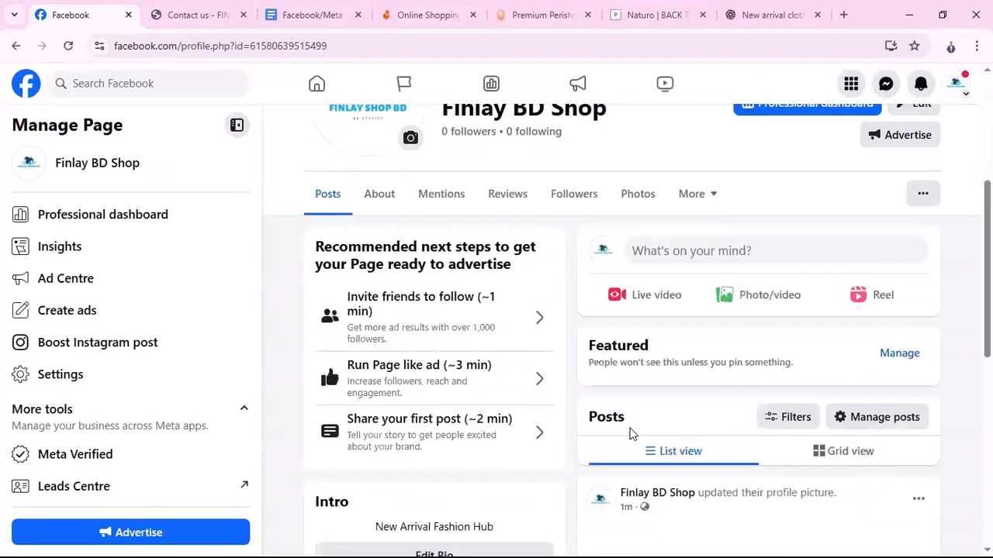
pyautogui.scroll(-4, 630, 434)
pyautogui.scroll(-4, 652, 458)
pyautogui.scroll(5, 667, 477)
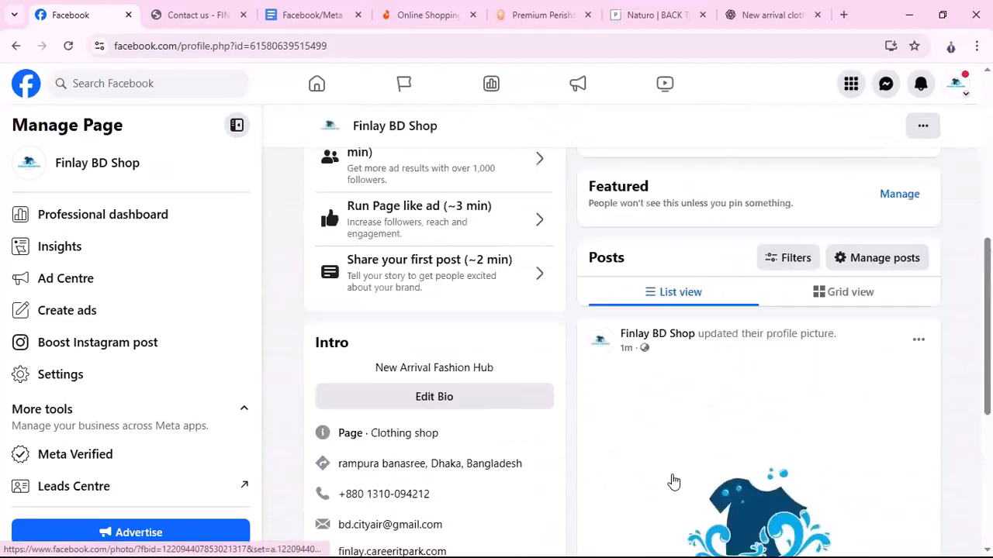
pyautogui.scroll(5, 673, 481)
pyautogui.scroll(-3, 686, 470)
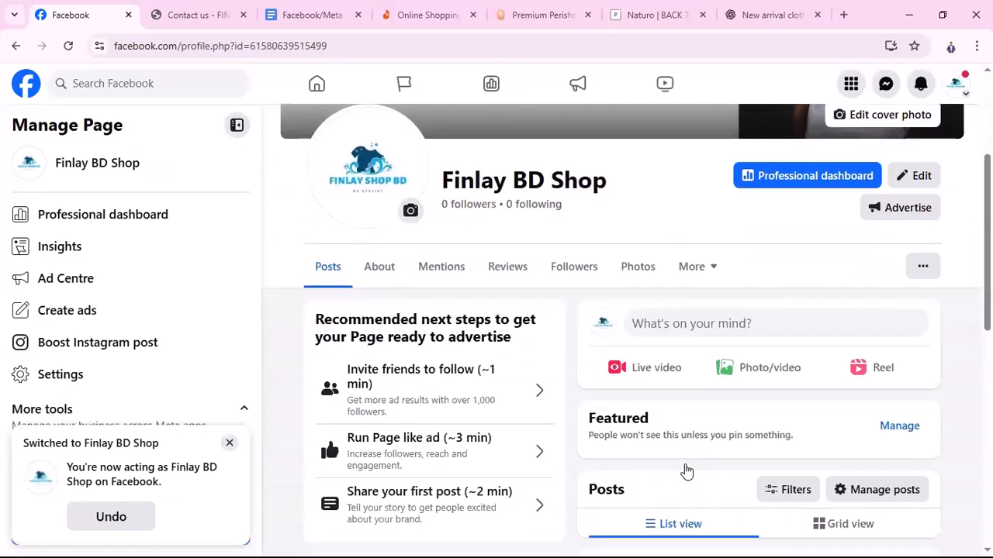
pyautogui.click(309, 15)
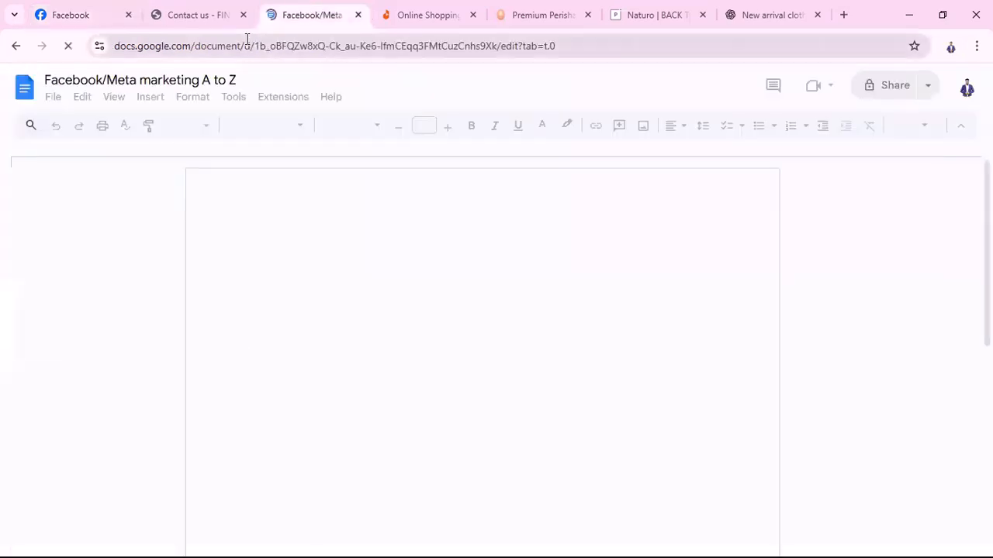
# Scroll to the Facebook Page & Content Management section, then return to the Facebook tab
pyautogui.scroll(-2, 366, 457)
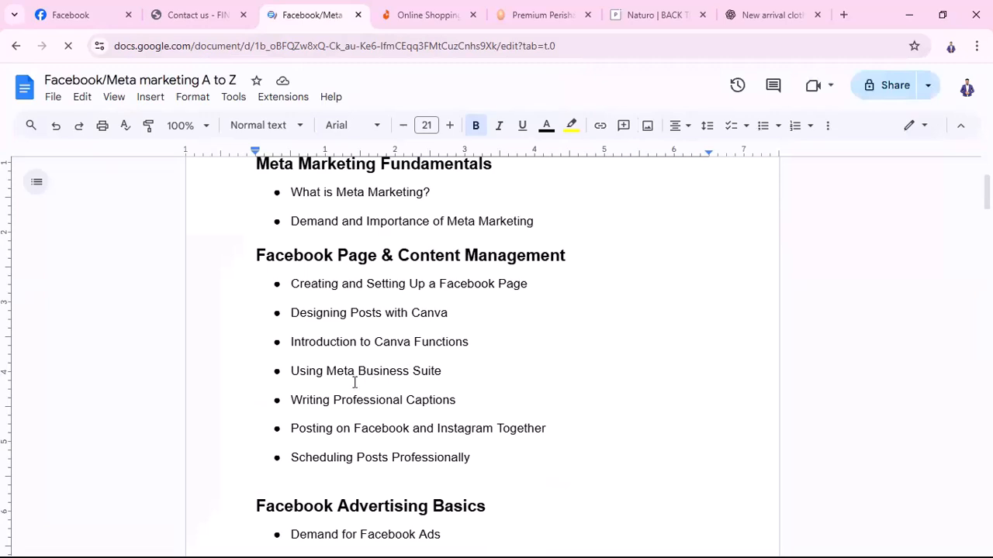
pyautogui.click(76, 16)
# Browse the Page and drag the Facebook/Meta outline tab beside the Facebook tab
pyautogui.scroll(3, 592, 368)
pyautogui.scroll(-1, 98, 325)
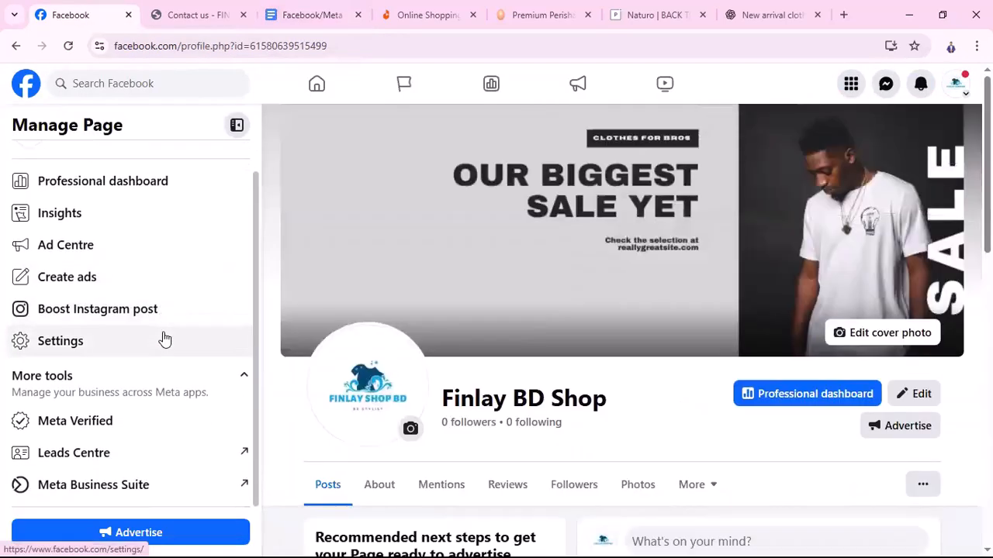
pyautogui.scroll(-10, 687, 421)
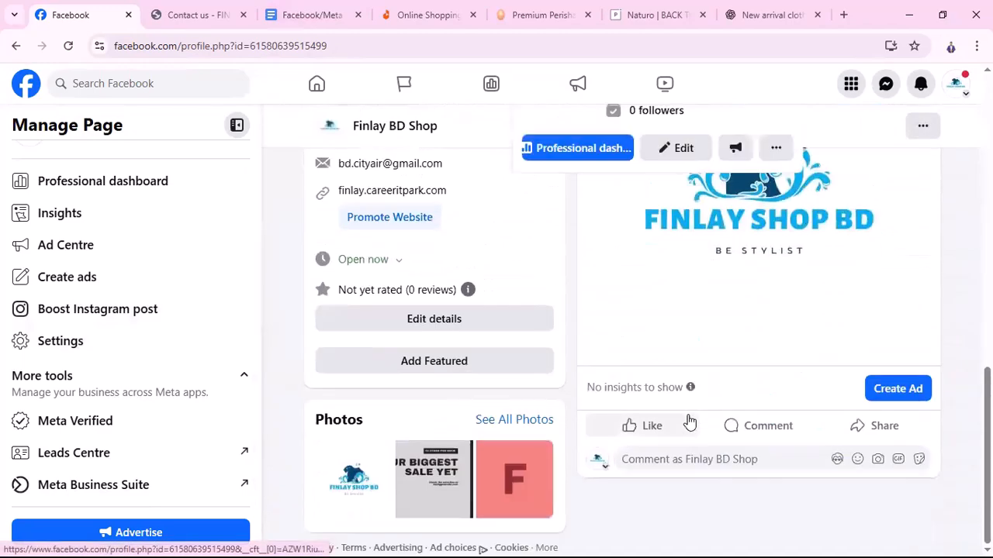
pyautogui.scroll(10, 714, 370)
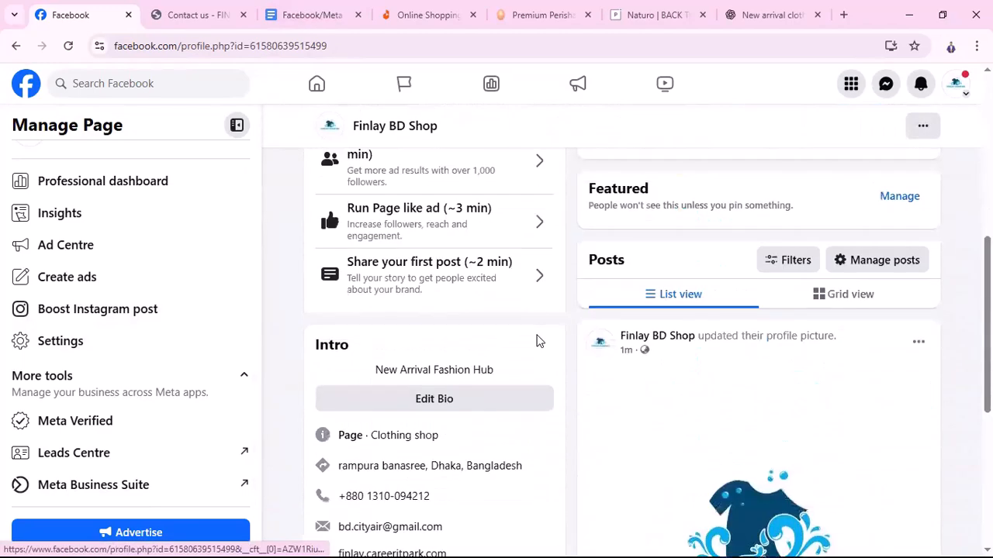
pyautogui.scroll(-3, 538, 391)
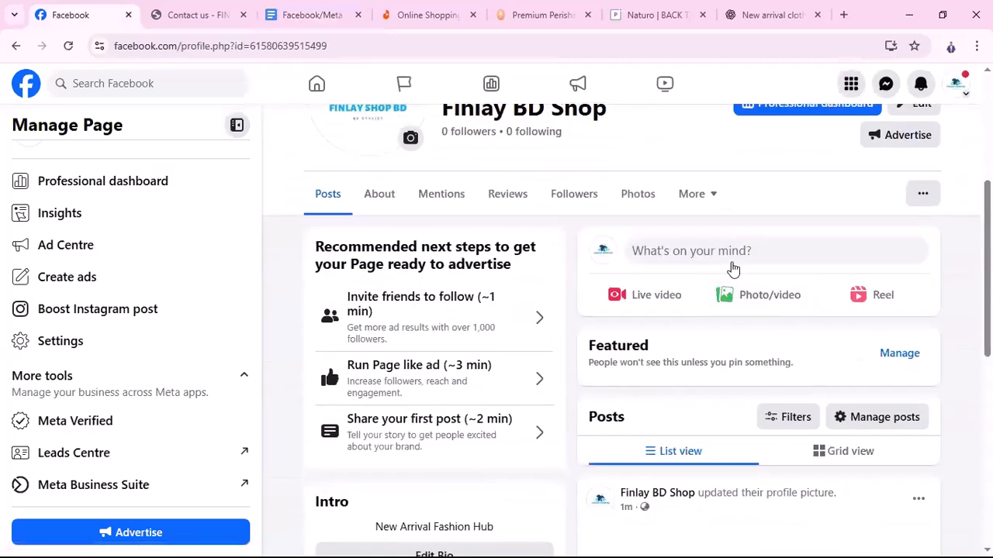
pyautogui.scroll(-3, 627, 411)
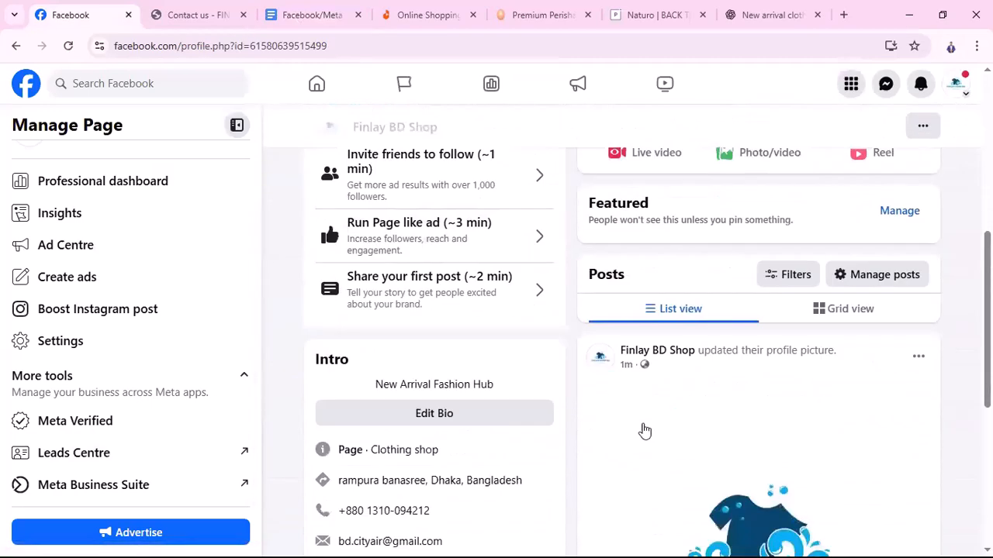
pyautogui.scroll(-2, 437, 494)
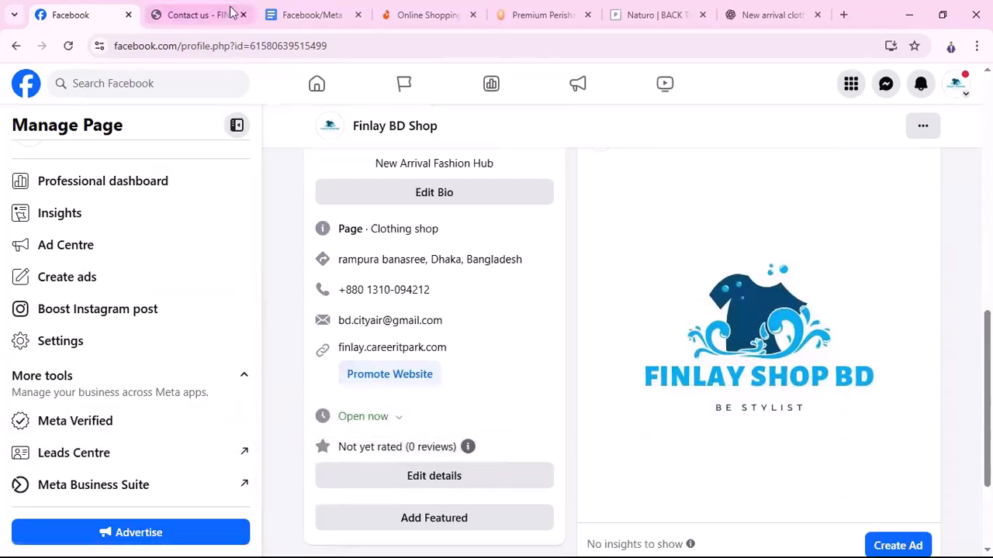
pyautogui.moveTo(288, 18); pyautogui.dragTo(199, 18)
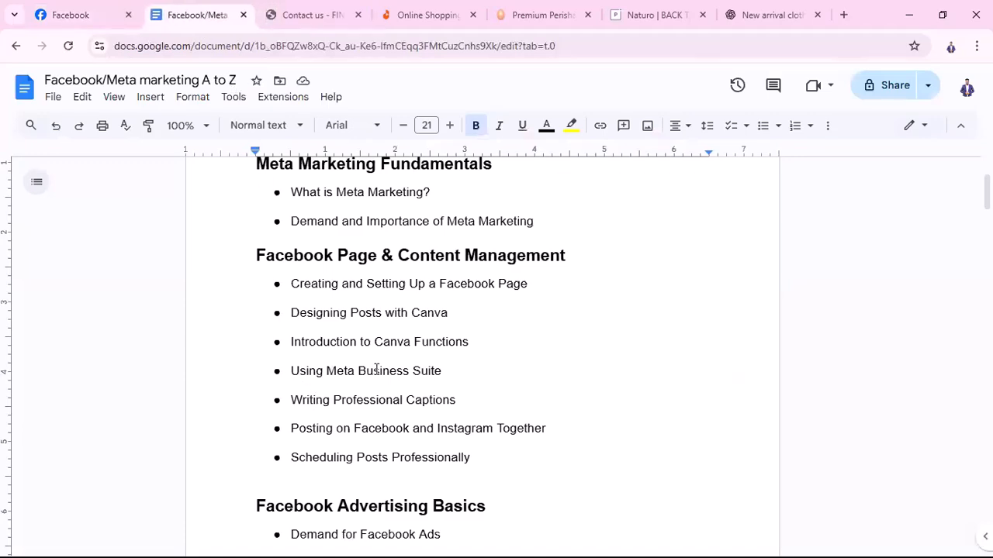
# Back on the Finlay BD Shop Page, launch Meta Business Suite from More tools
pyautogui.click(62, 14)
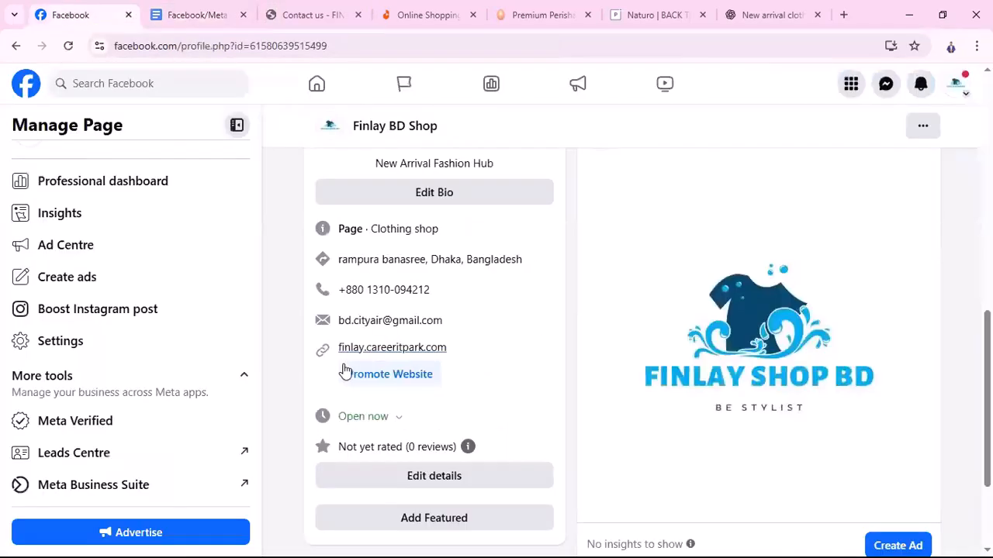
pyautogui.scroll(5, 388, 372)
pyautogui.scroll(3, 465, 380)
pyautogui.scroll(-3, 612, 357)
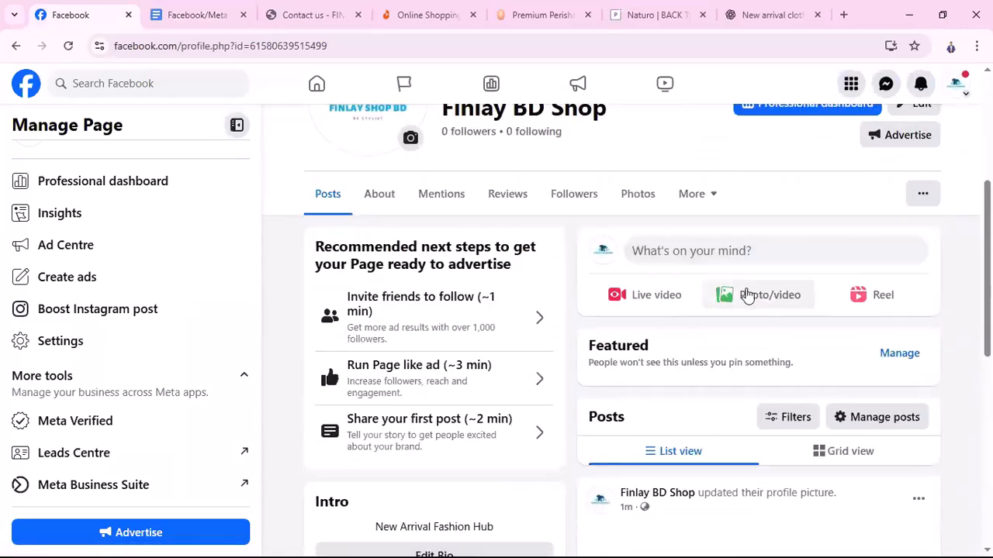
pyautogui.scroll(3, 734, 409)
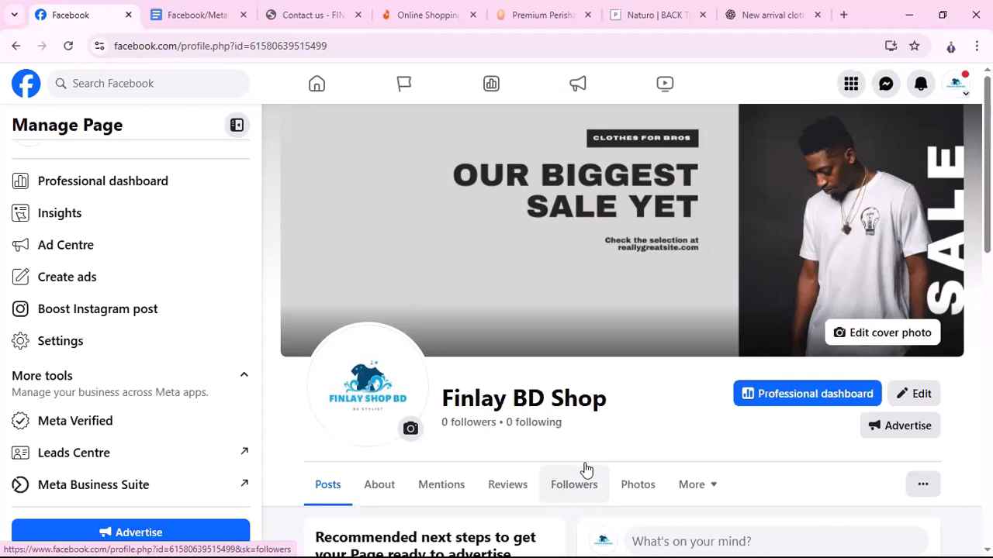
pyautogui.click(114, 485)
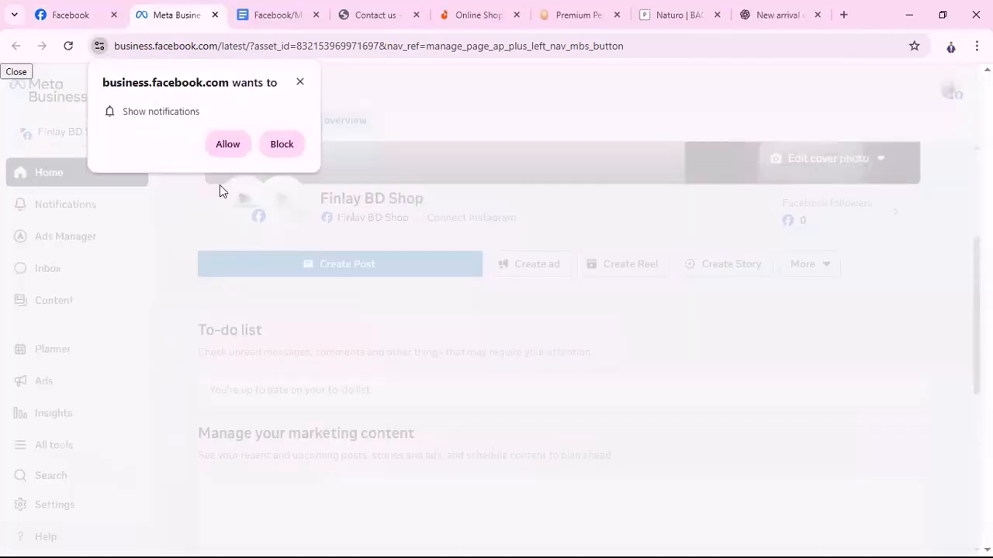
pyautogui.click(227, 147)
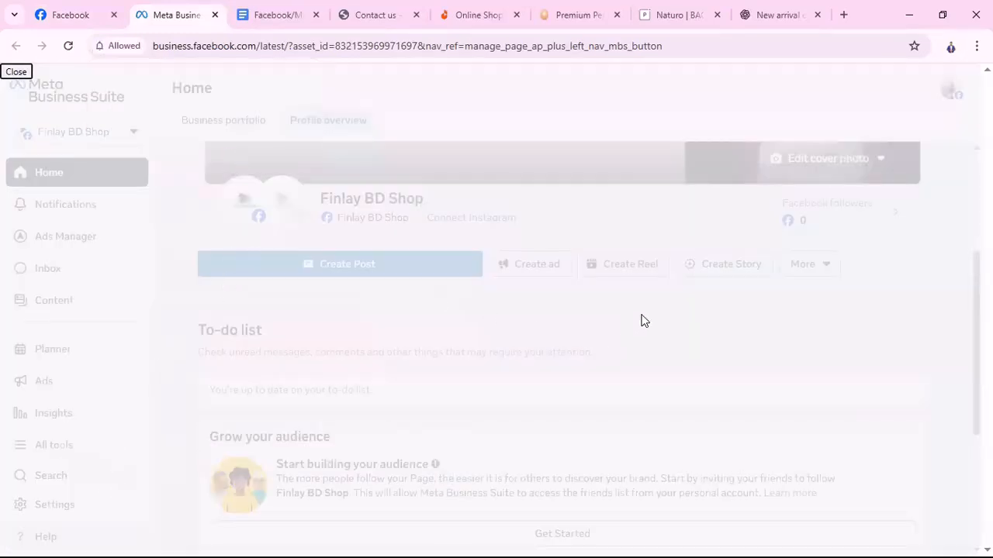
pyautogui.scroll(3, 369, 356)
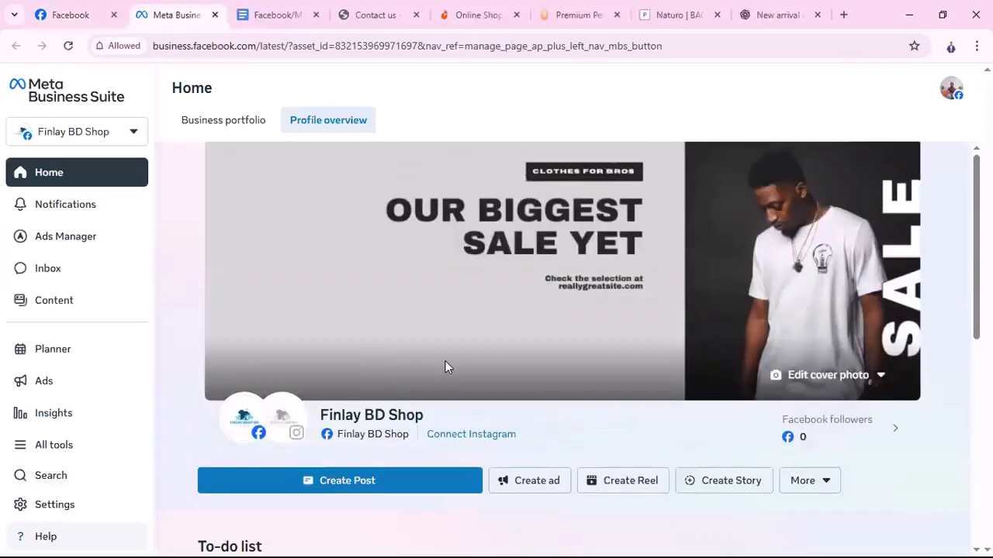
pyautogui.scroll(-3, 454, 375)
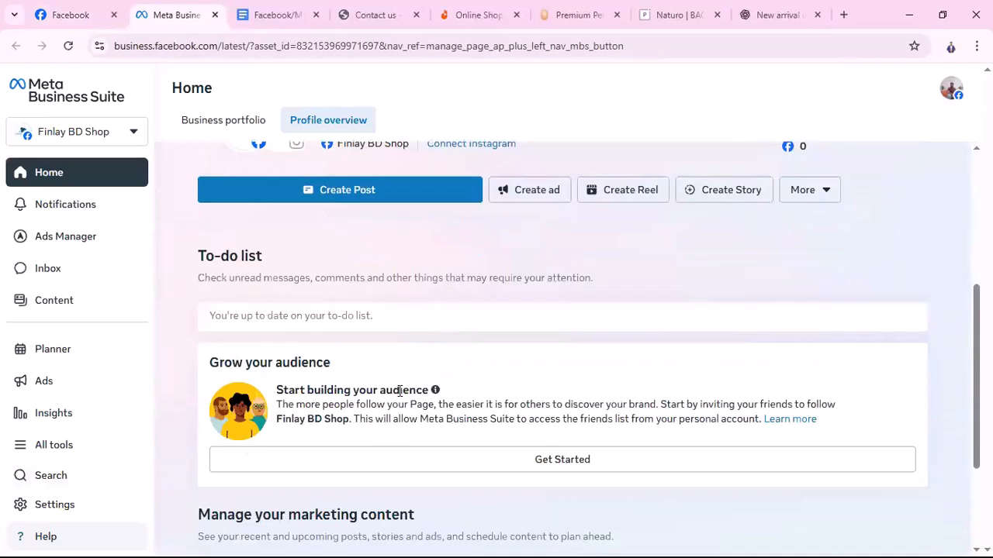
pyautogui.scroll(3, 597, 435)
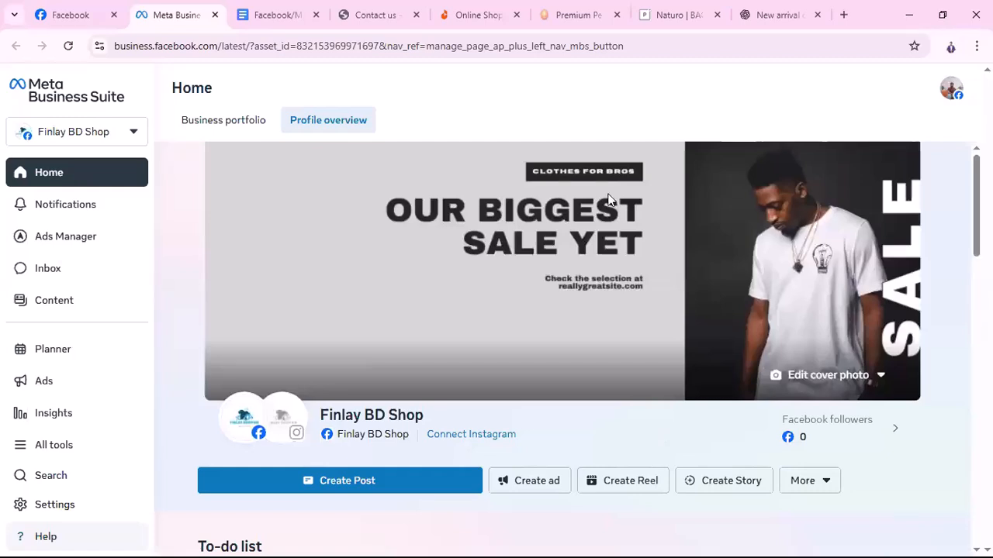
pyautogui.scroll(-1, 465, 310)
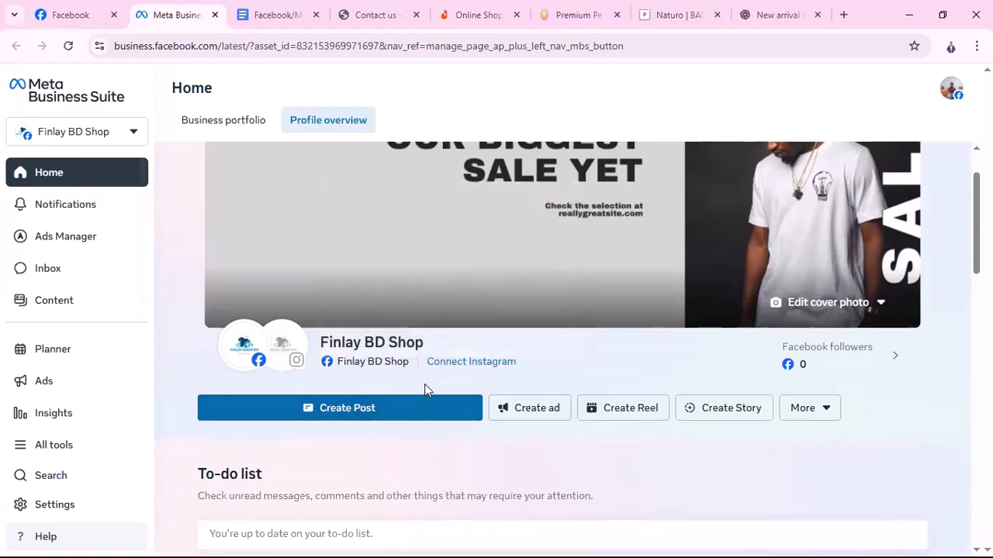
pyautogui.scroll(1, 437, 403)
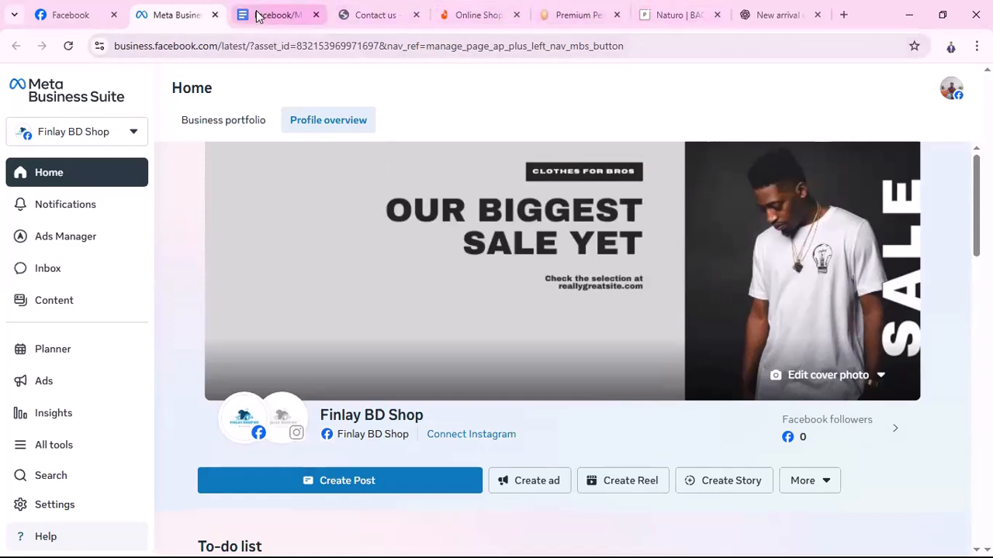
# Go to the Finlay home page, browse its collections and New Arrivals, and return to the top banner
pyautogui.click(375, 14)
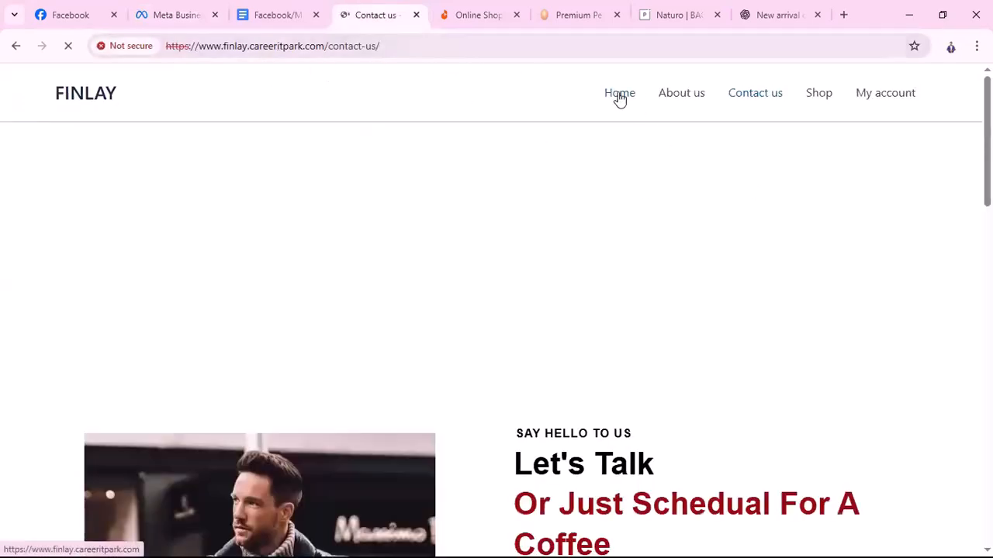
pyautogui.click(620, 94)
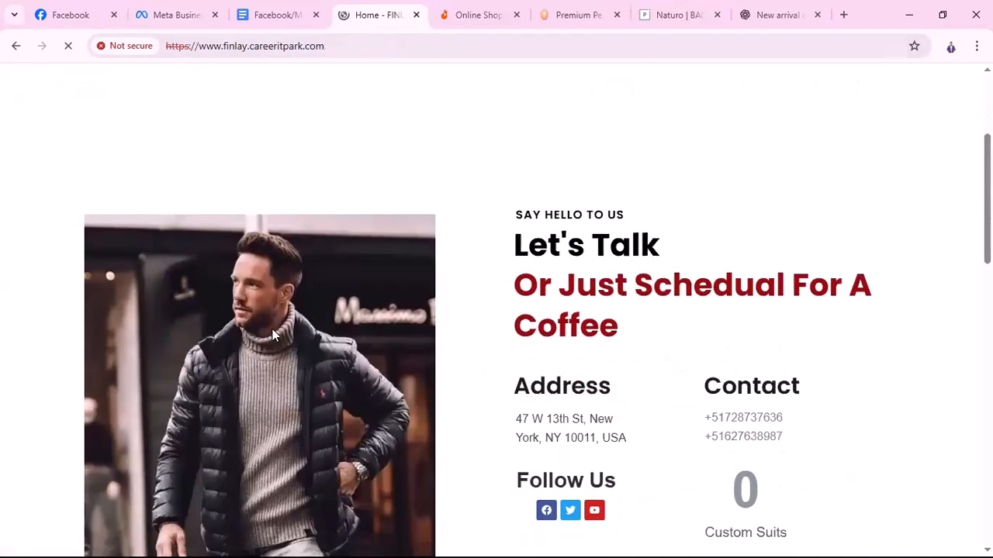
pyautogui.scroll(-4, 343, 260)
pyautogui.scroll(-4, 343, 255)
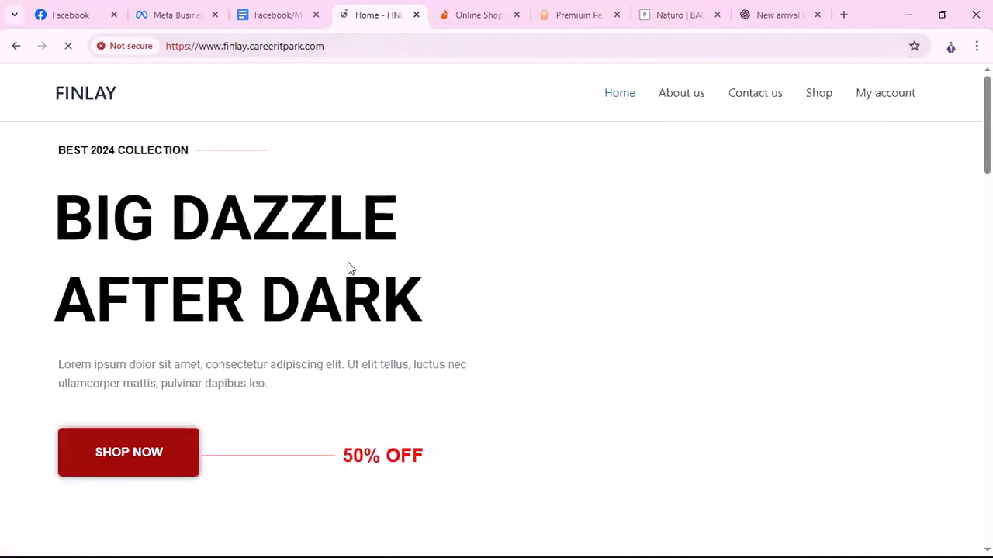
pyautogui.scroll(-5, 738, 362)
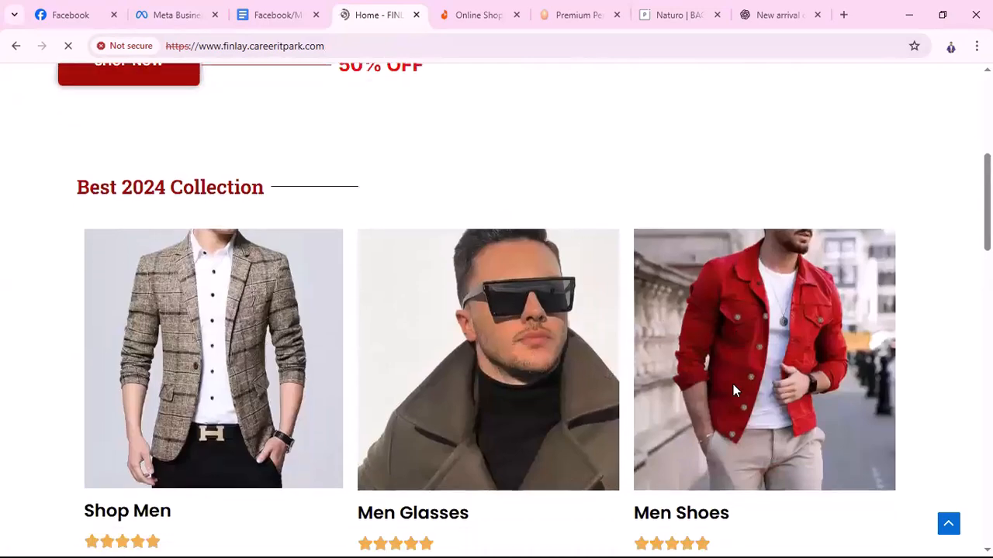
pyautogui.scroll(-5, 690, 414)
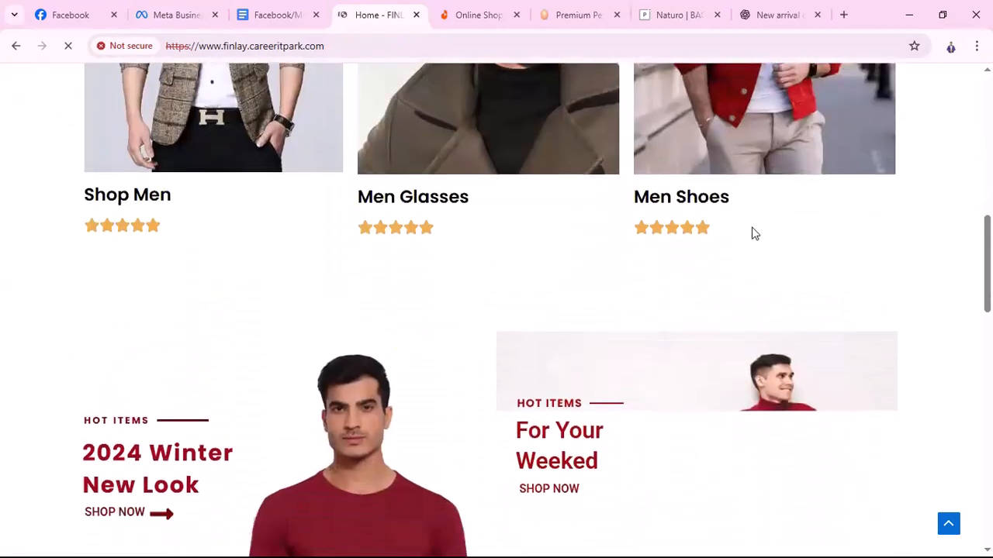
pyautogui.scroll(5, 399, 329)
pyautogui.scroll(-9, 424, 355)
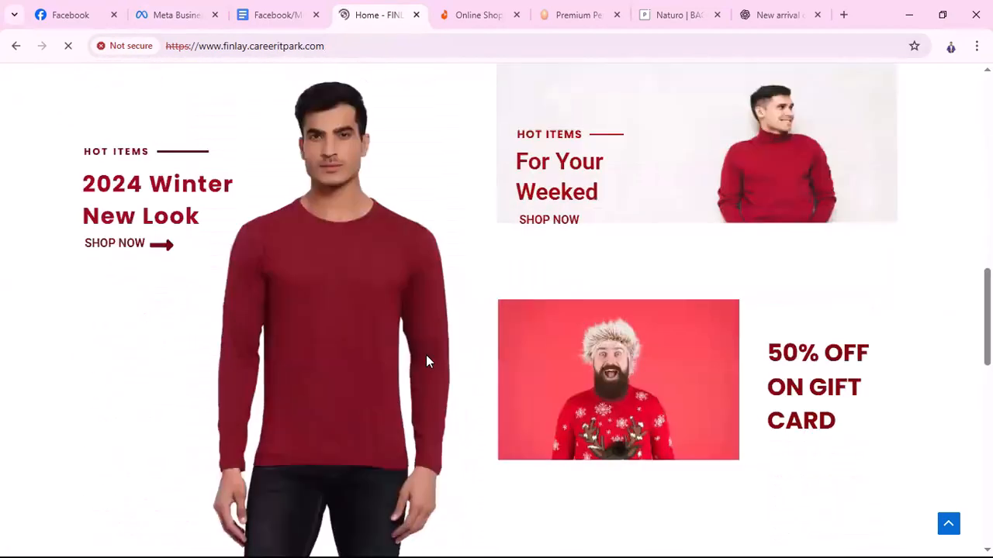
pyautogui.scroll(3, 368, 240)
pyautogui.scroll(-8, 678, 194)
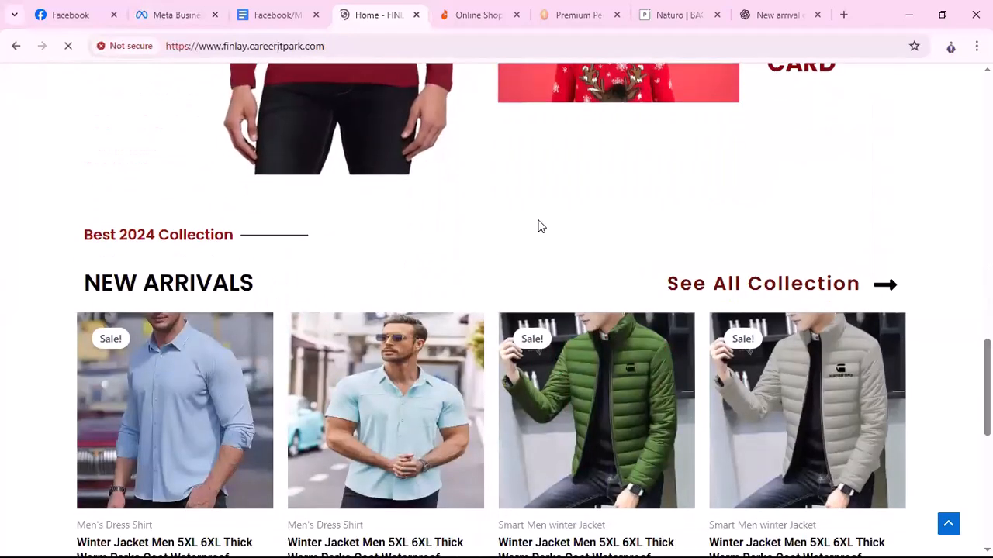
pyautogui.scroll(-4, 288, 287)
pyautogui.scroll(8, 709, 306)
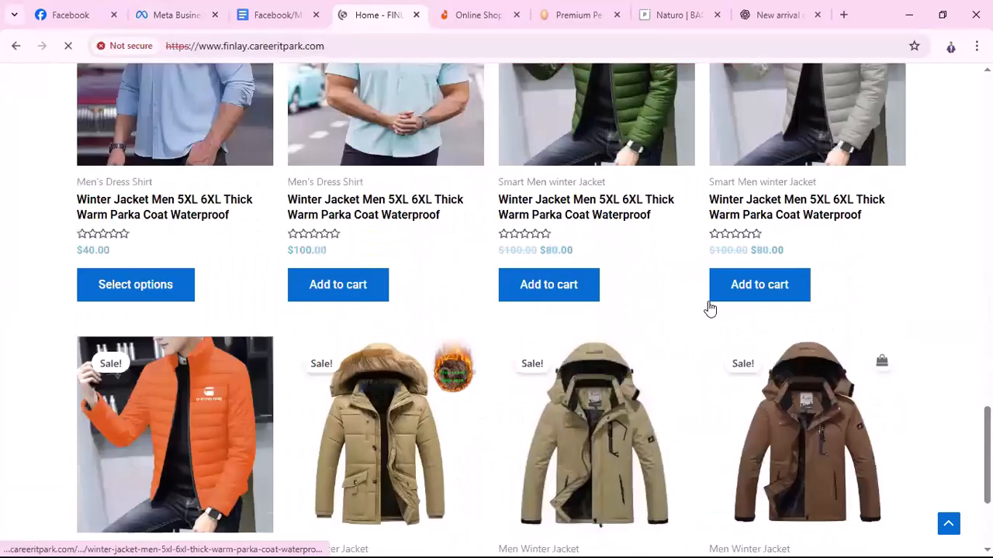
pyautogui.scroll(8, 306, 411)
pyautogui.scroll(-5, 547, 429)
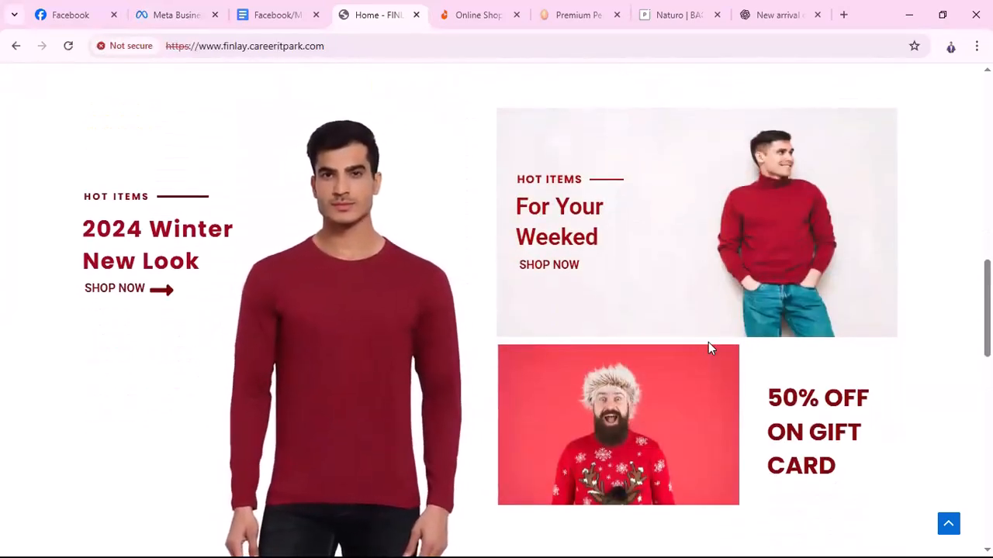
pyautogui.scroll(1, 712, 346)
pyautogui.scroll(-10, 717, 348)
pyautogui.scroll(12, 735, 298)
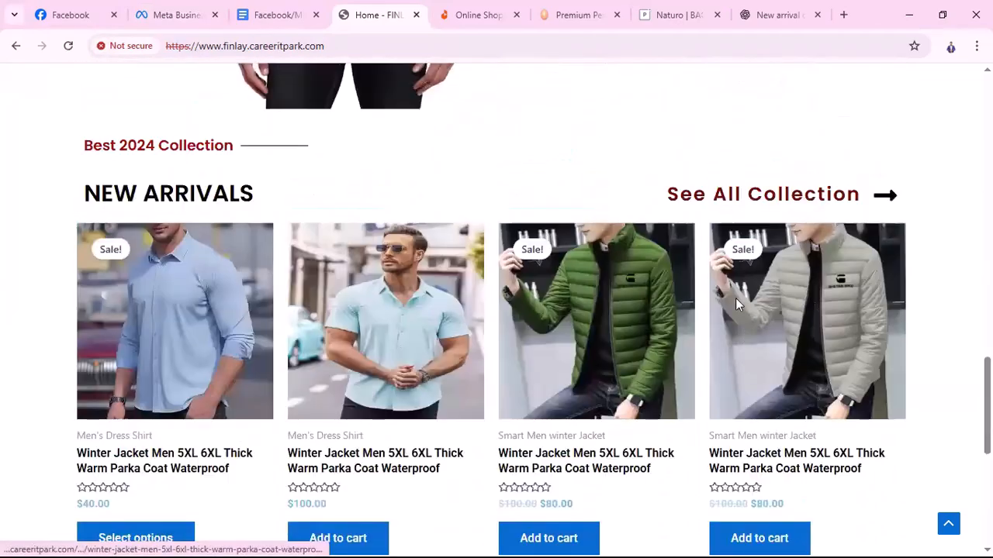
pyautogui.scroll(8, 735, 313)
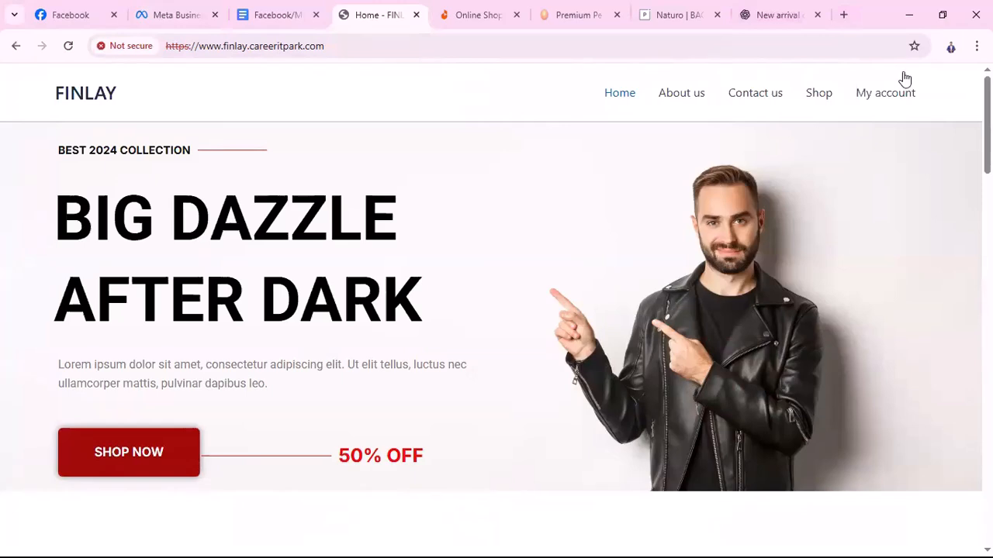
# In a new tab, search Google Images for 'winter clothes men png'
pyautogui.click(844, 15)
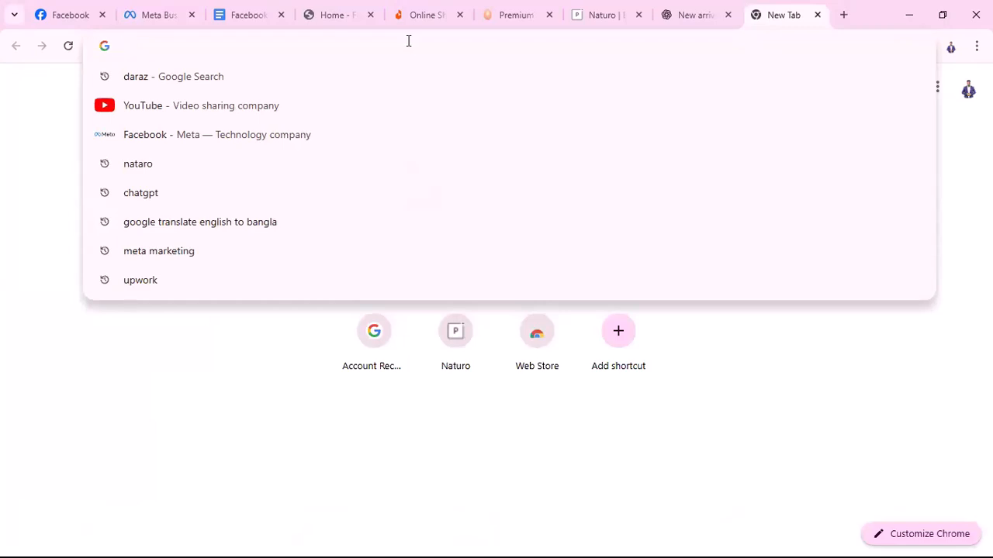
pyautogui.write('winte')
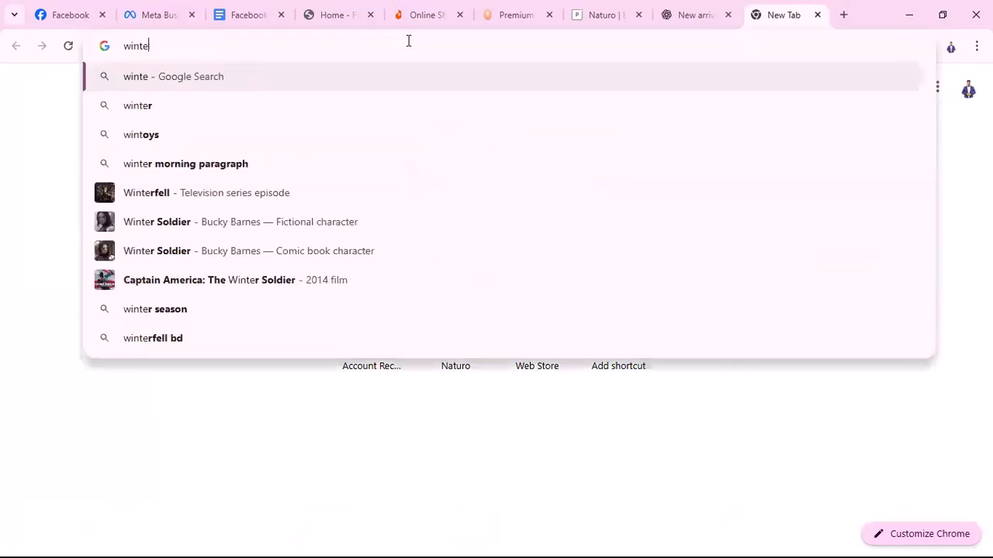
pyautogui.write('r cloth')
pyautogui.press('Return')
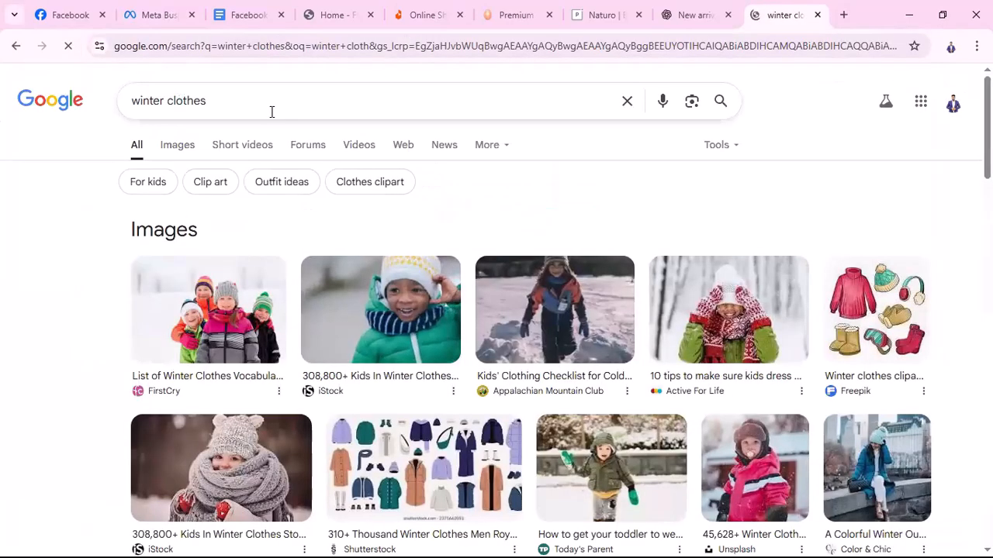
pyautogui.click(270, 116)
pyautogui.write('men')
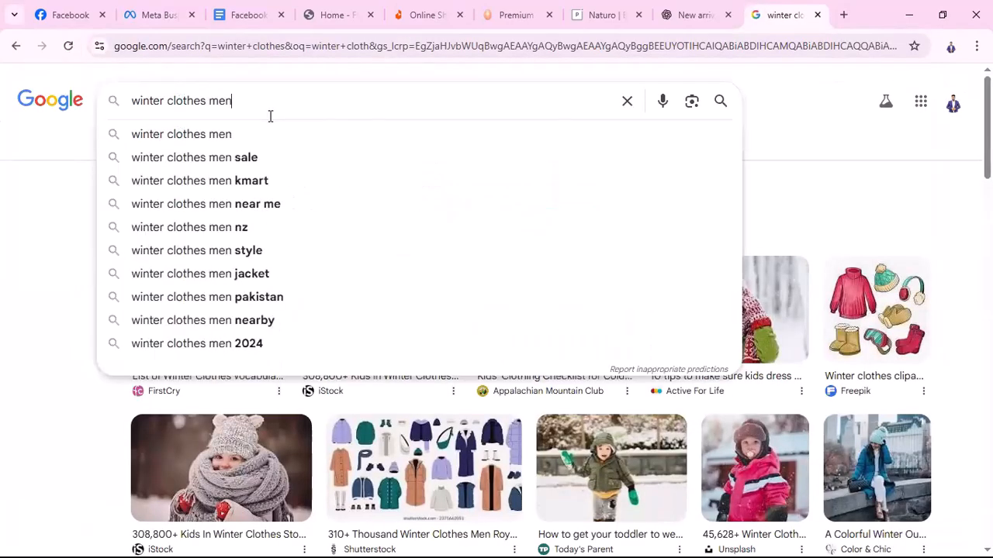
pyautogui.press('Return')
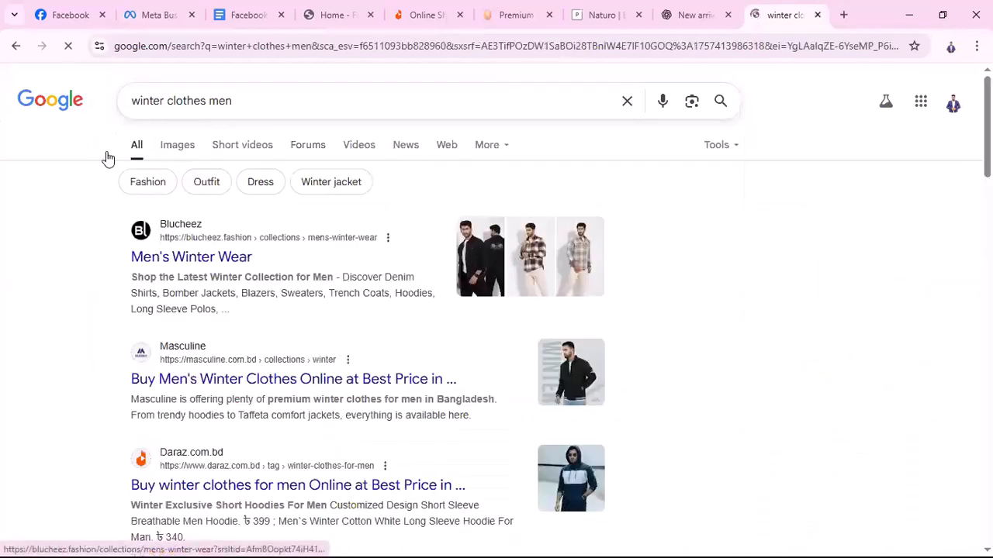
pyautogui.click(196, 146)
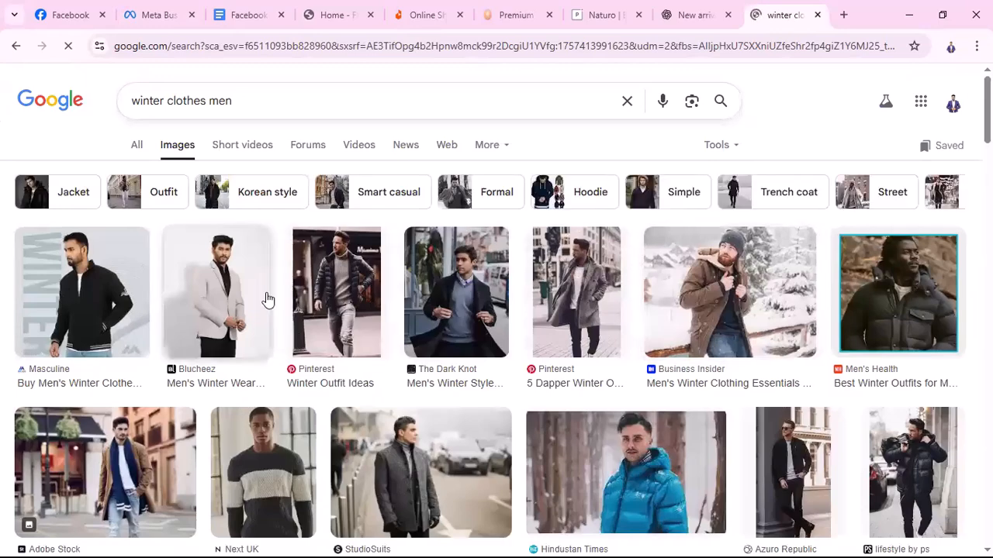
pyautogui.click(308, 108)
pyautogui.write('pn')
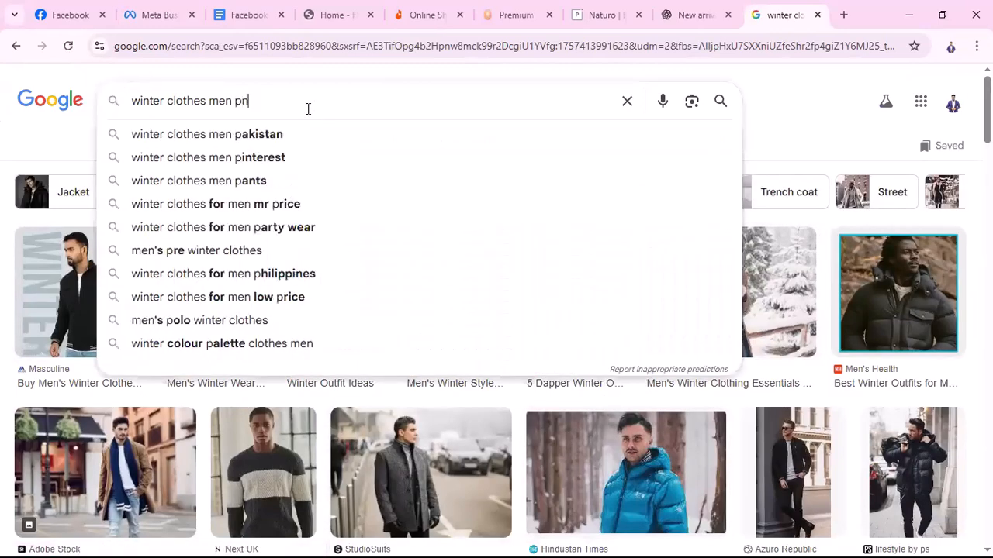
pyautogui.write('g')
pyautogui.press('Return')
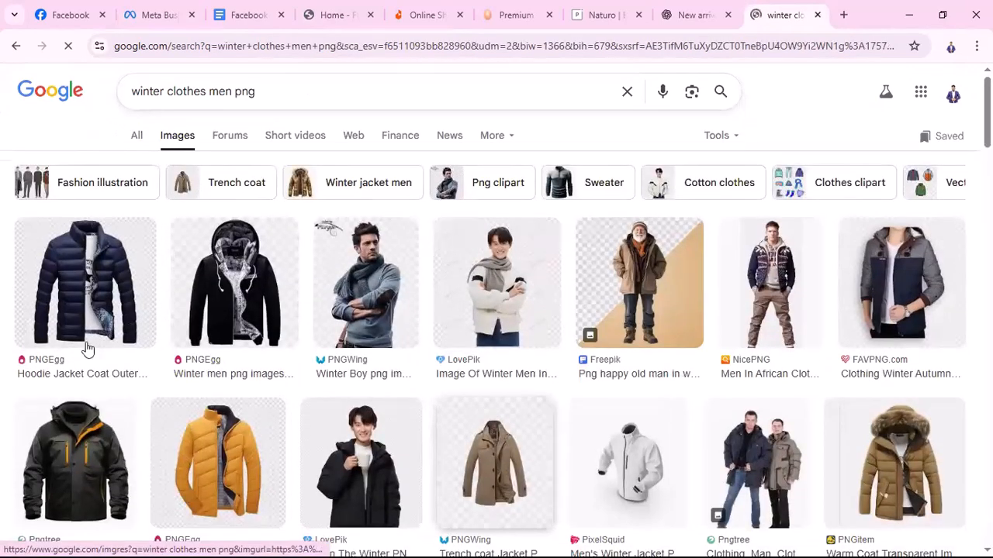
pyautogui.scroll(-2, 87, 349)
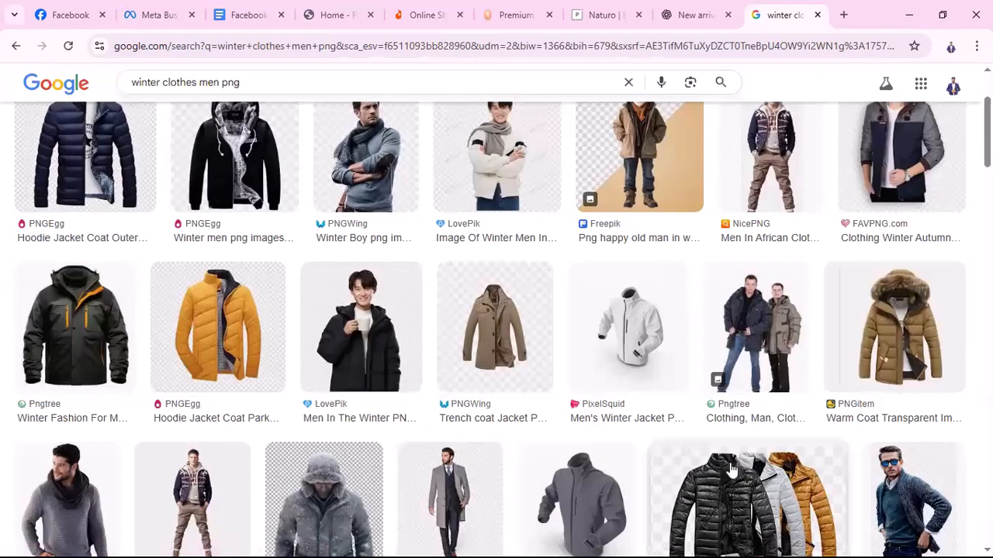
pyautogui.scroll(-1, 728, 359)
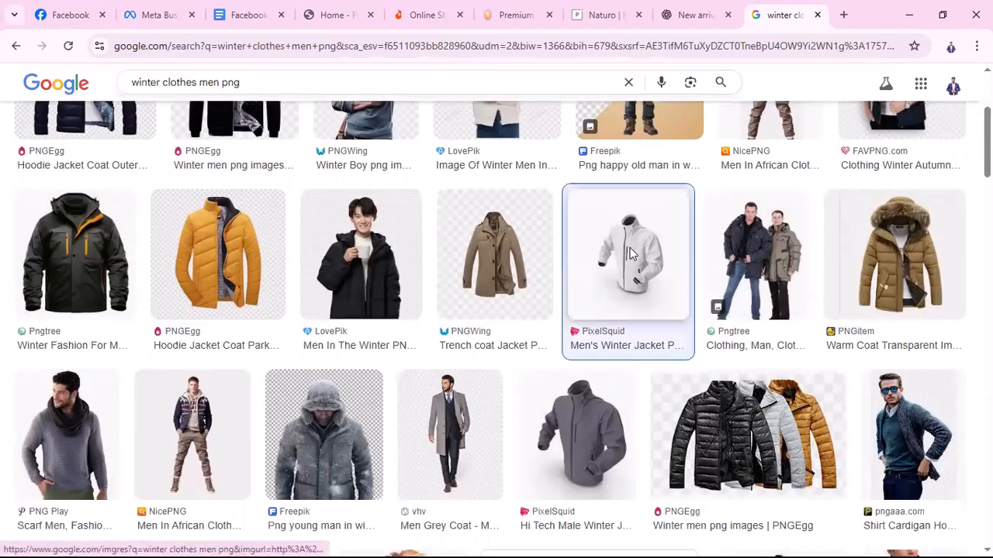
# Preview the Vecteezy white jacket image and save it to Downloads
pyautogui.click(629, 253)
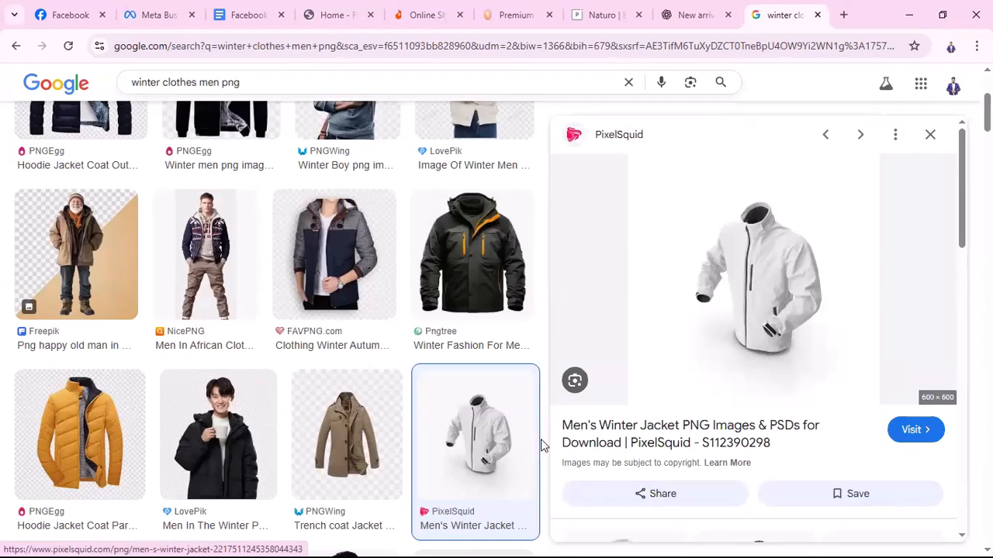
pyautogui.scroll(-2, 784, 372)
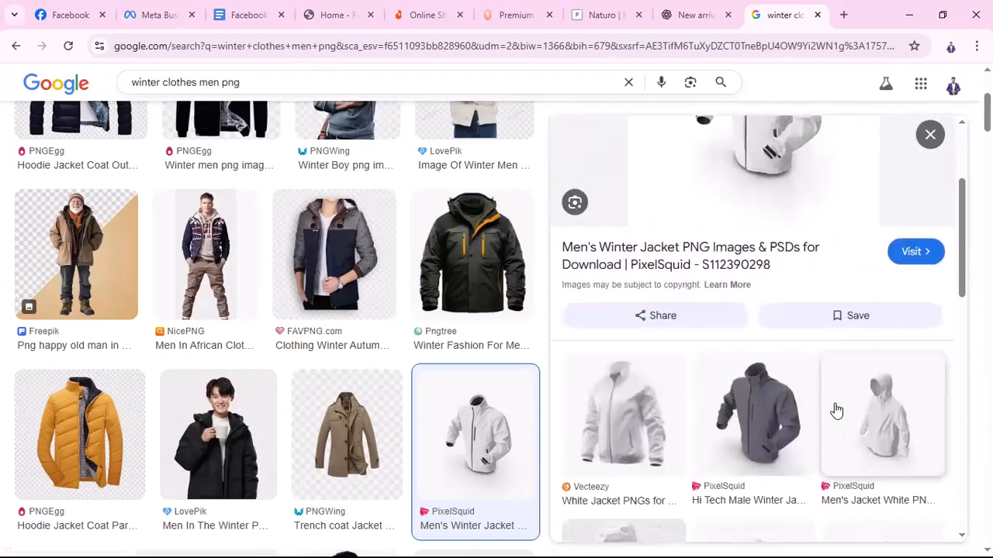
pyautogui.scroll(1, 835, 411)
pyautogui.scroll(-2, 835, 410)
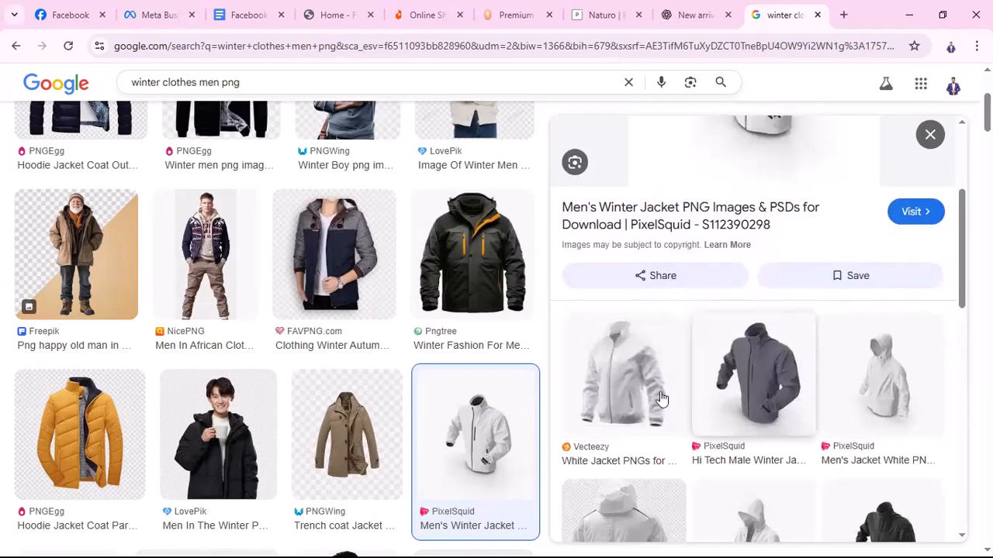
pyautogui.click(636, 392)
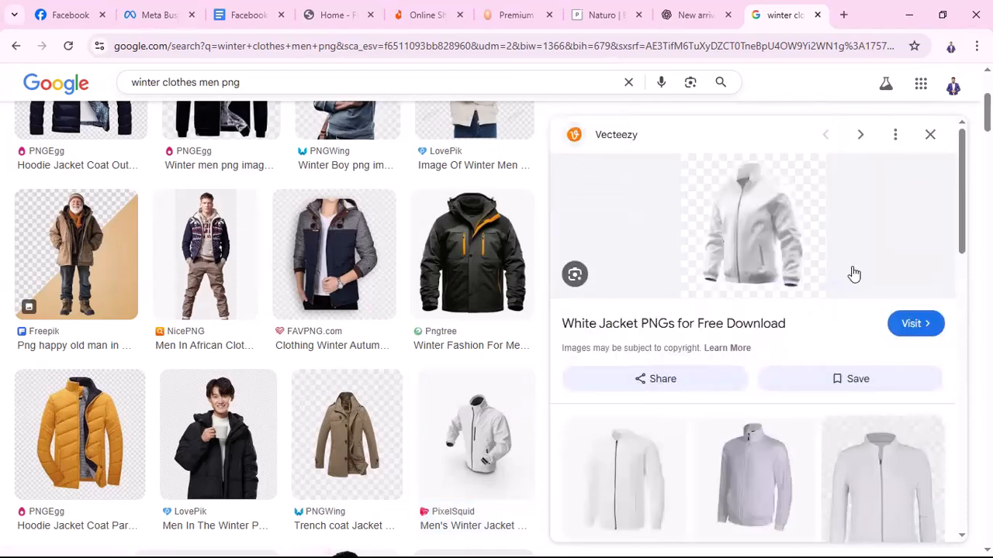
pyautogui.rightClick(761, 225)
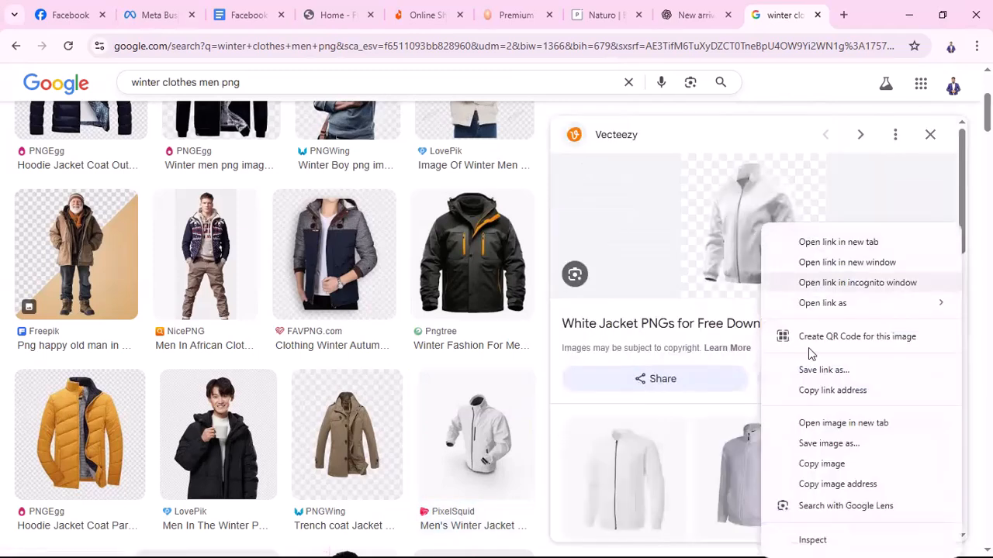
pyautogui.click(818, 445)
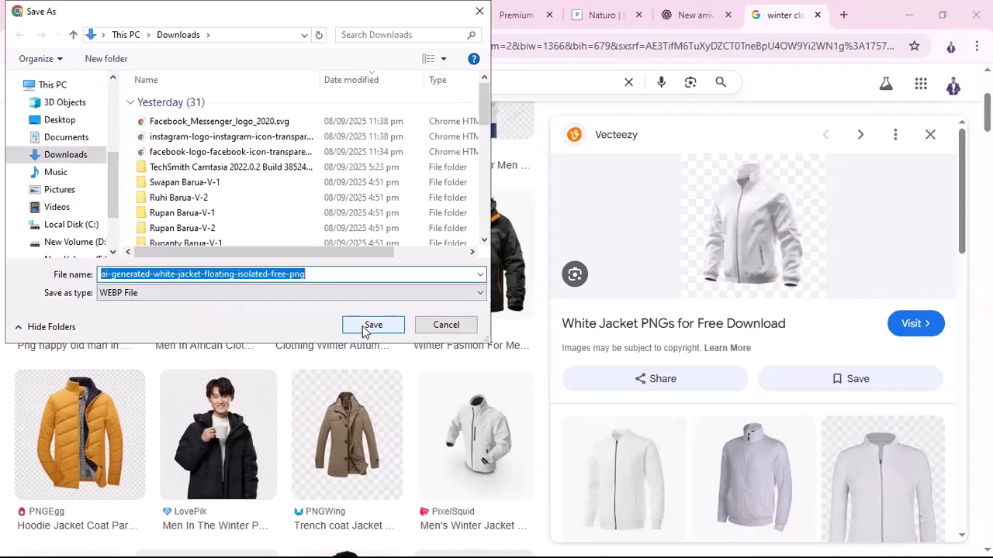
pyautogui.click(371, 325)
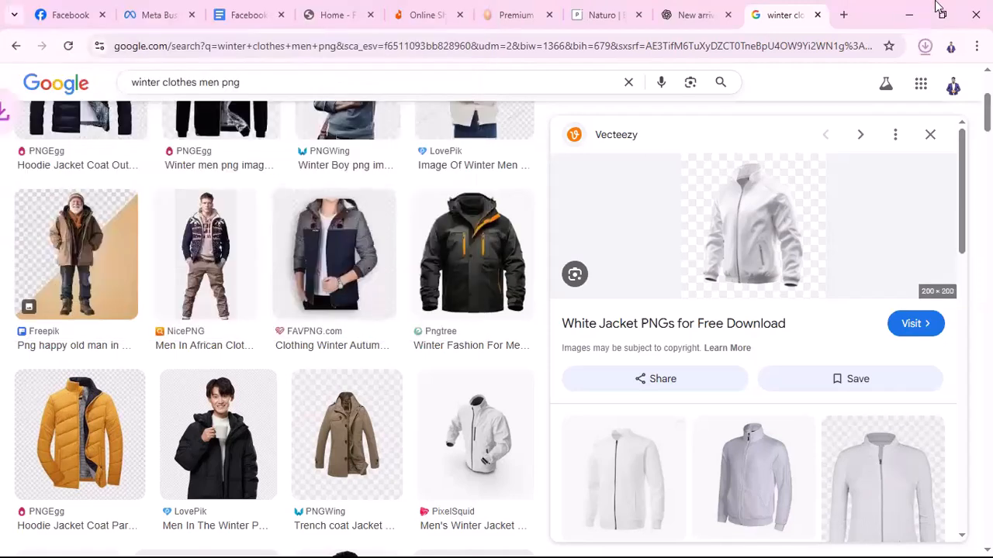
# Search 'webp to png' in a new tab and open Ezgif's WebP to PNG converter
pyautogui.click(844, 15)
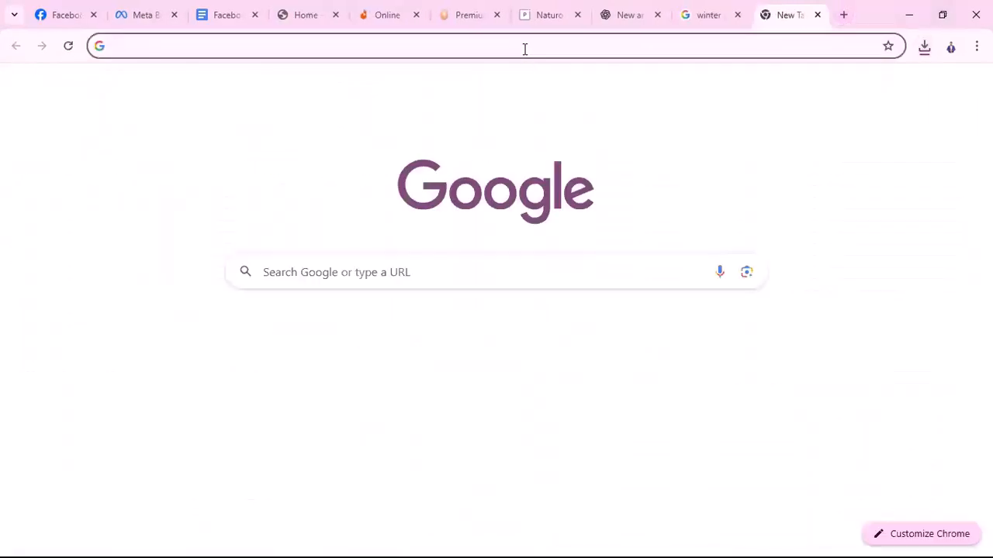
pyautogui.write('web')
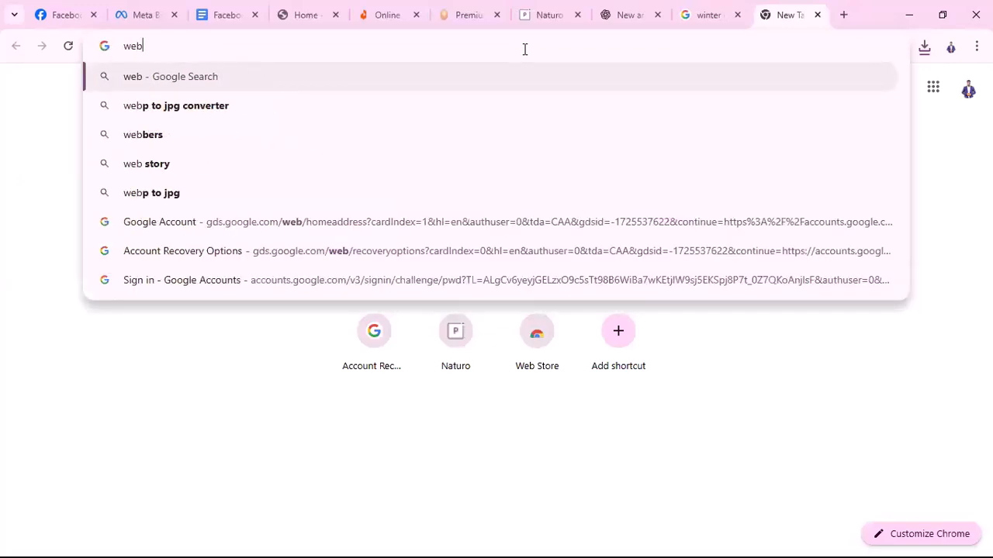
pyautogui.write('p to')
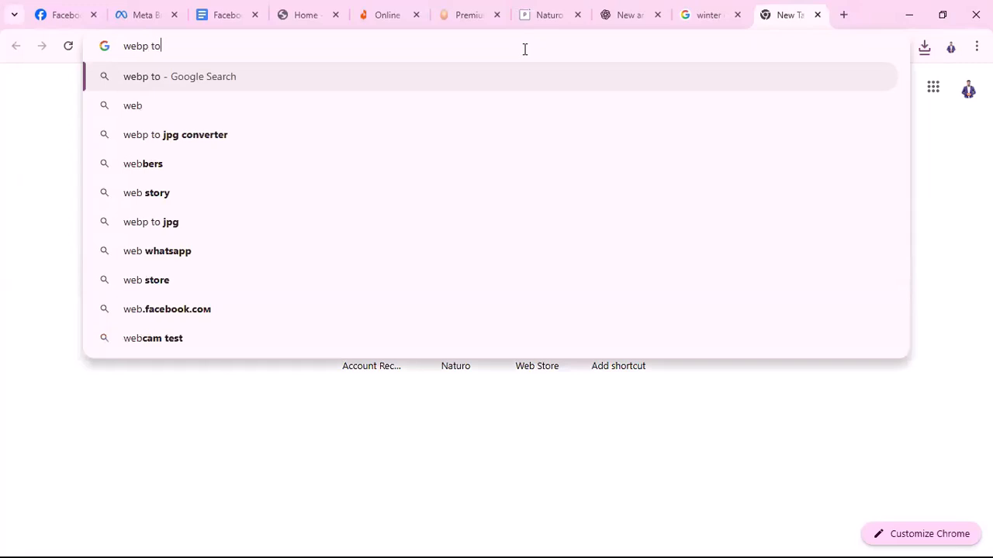
pyautogui.write(' png')
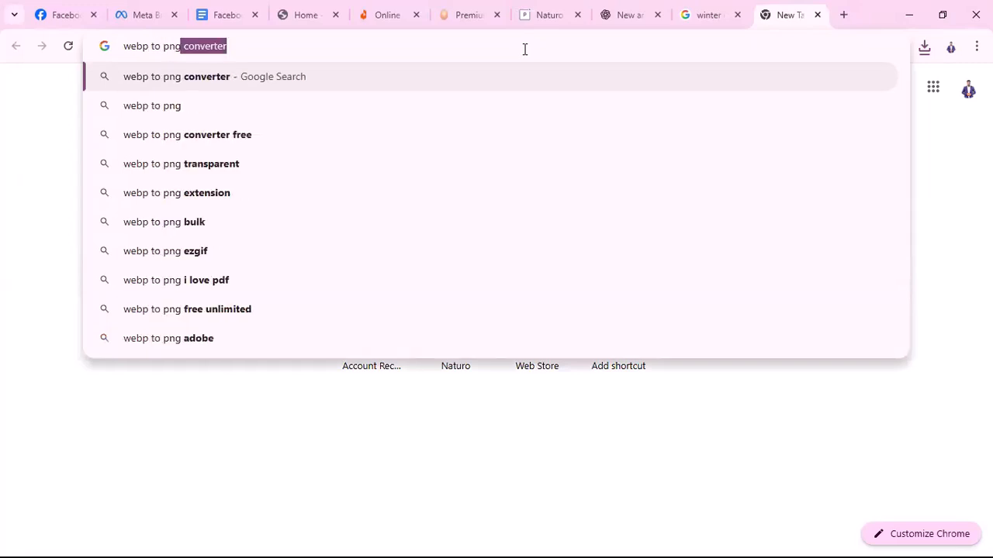
pyautogui.press('Return')
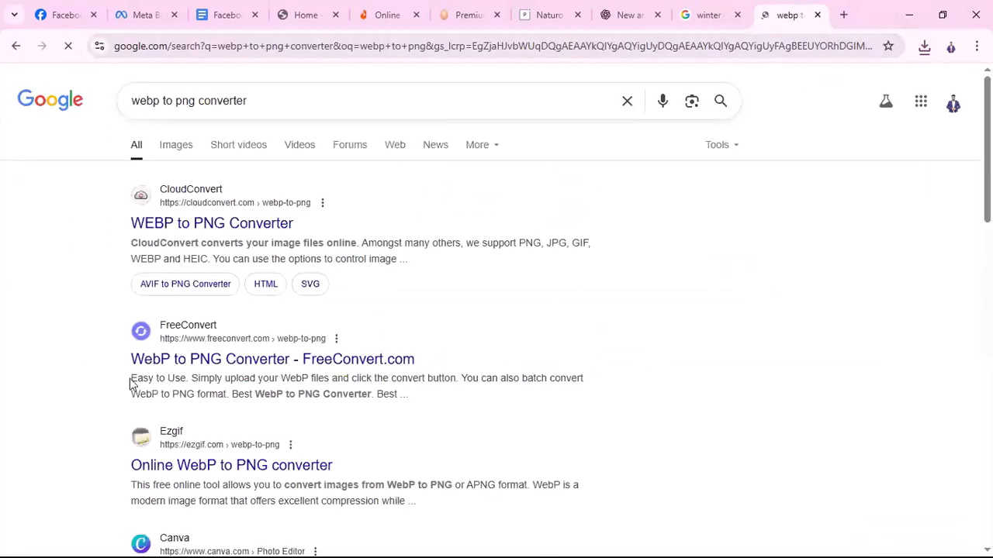
pyautogui.scroll(-2, 259, 413)
pyautogui.click(245, 323)
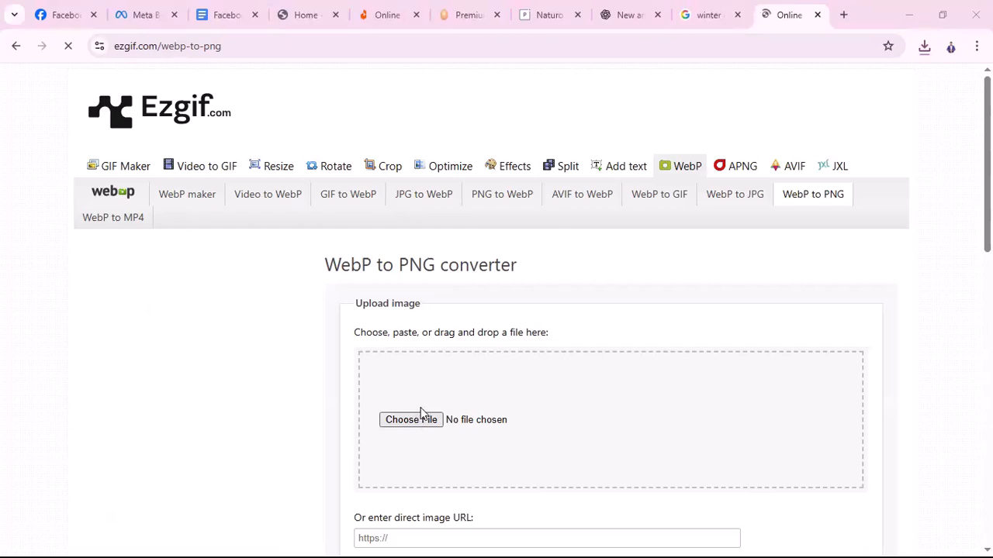
# Upload the downloaded white jacket .webp file to Ezgif
pyautogui.click(411, 420)
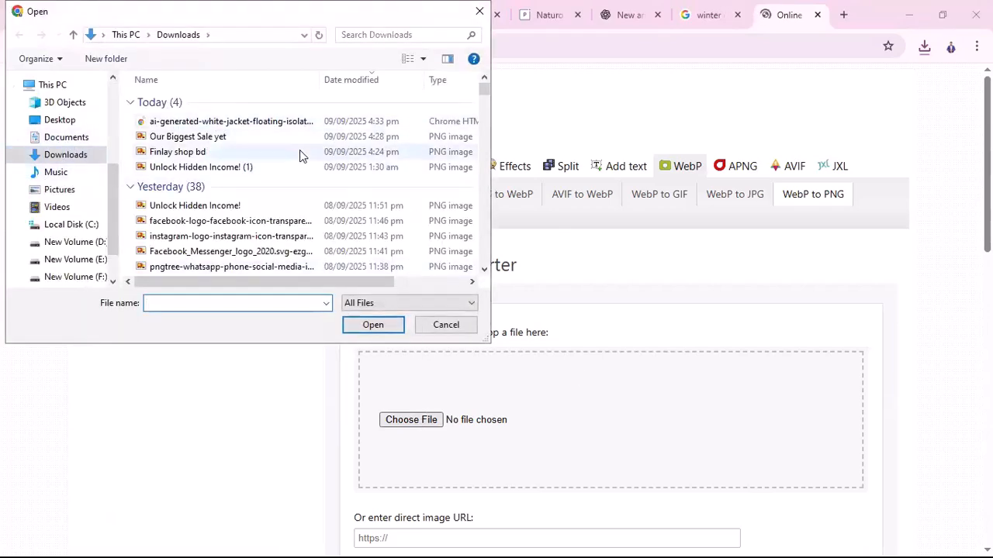
pyautogui.click(277, 128)
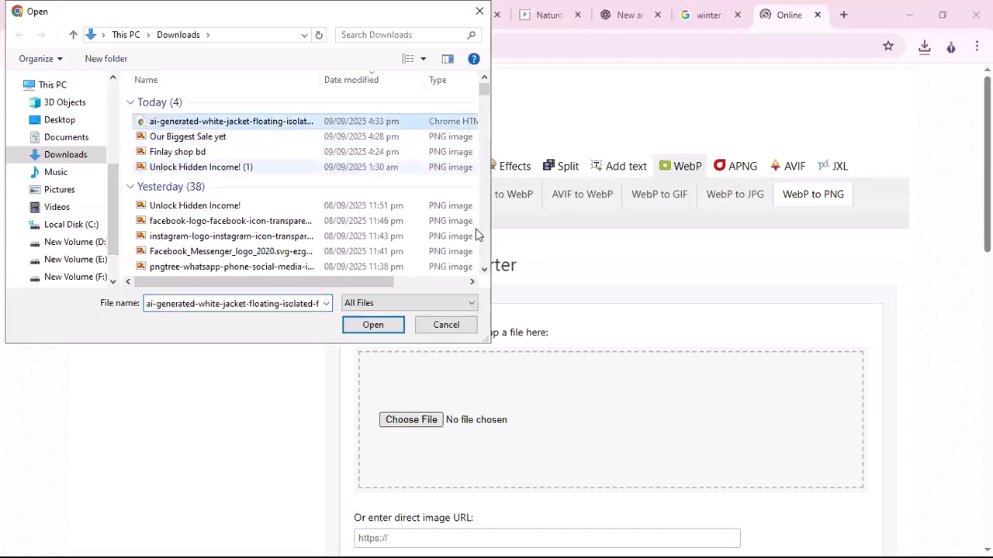
pyautogui.click(373, 324)
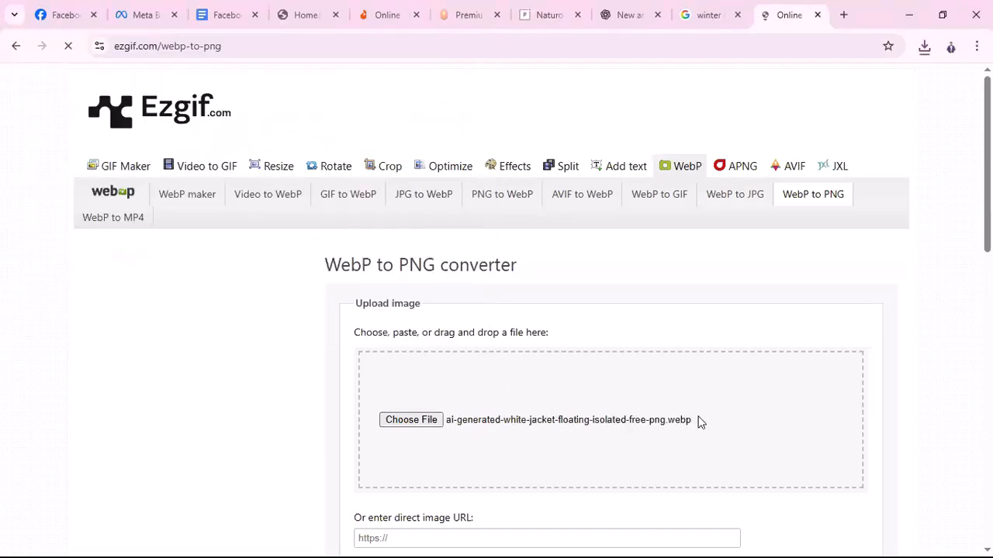
pyautogui.scroll(-2, 706, 420)
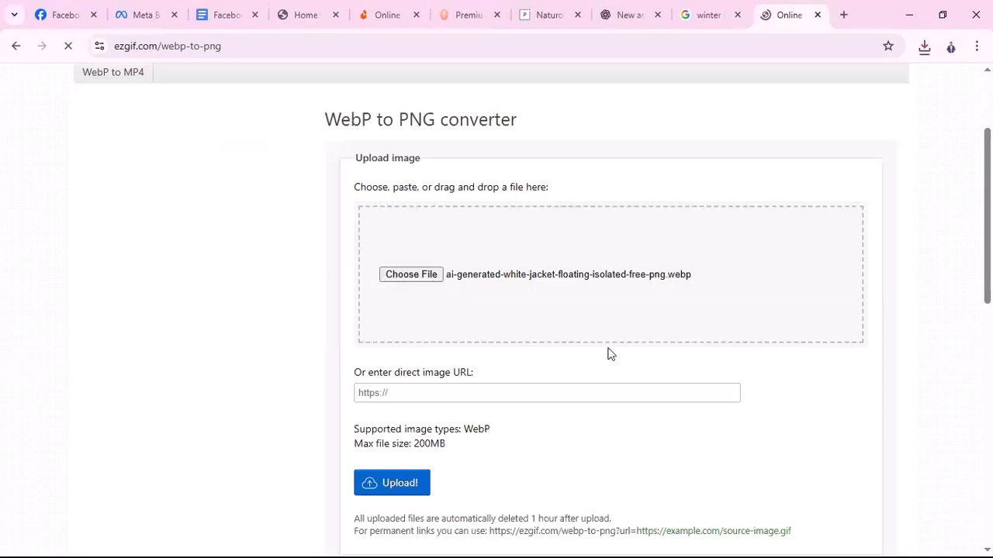
pyautogui.click(394, 487)
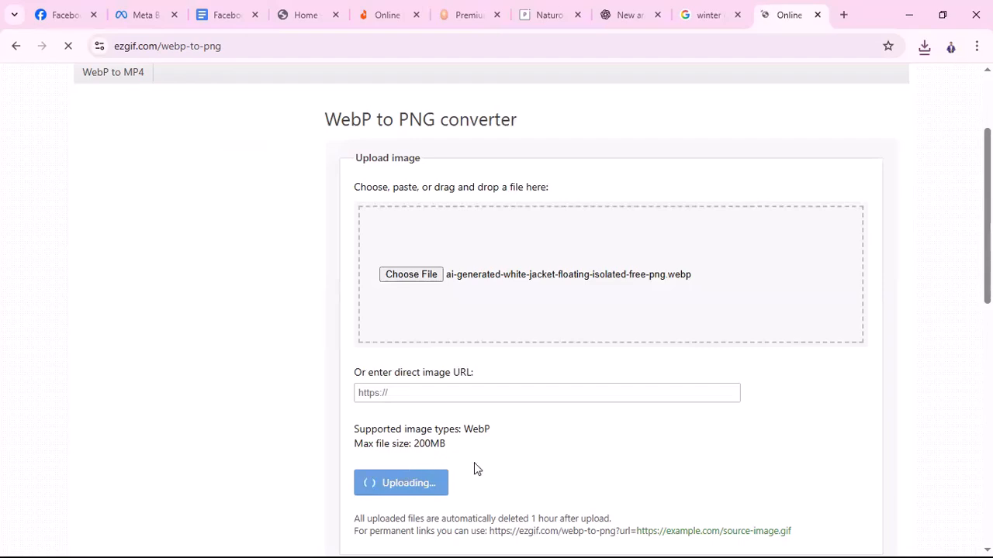
# Convert the jacket image to PNG and download the 33.8 KB result
pyautogui.scroll(-2, 477, 467)
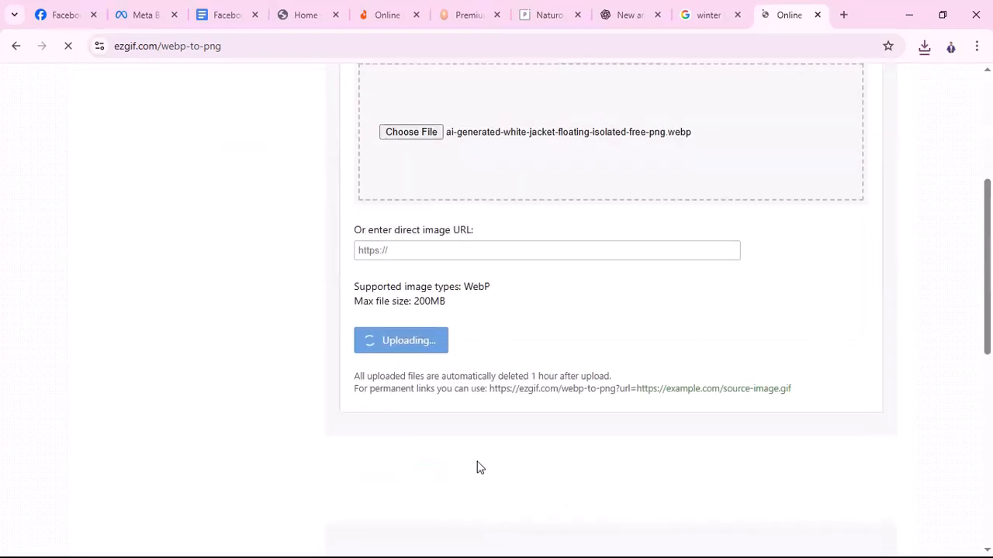
pyautogui.scroll(2, 477, 467)
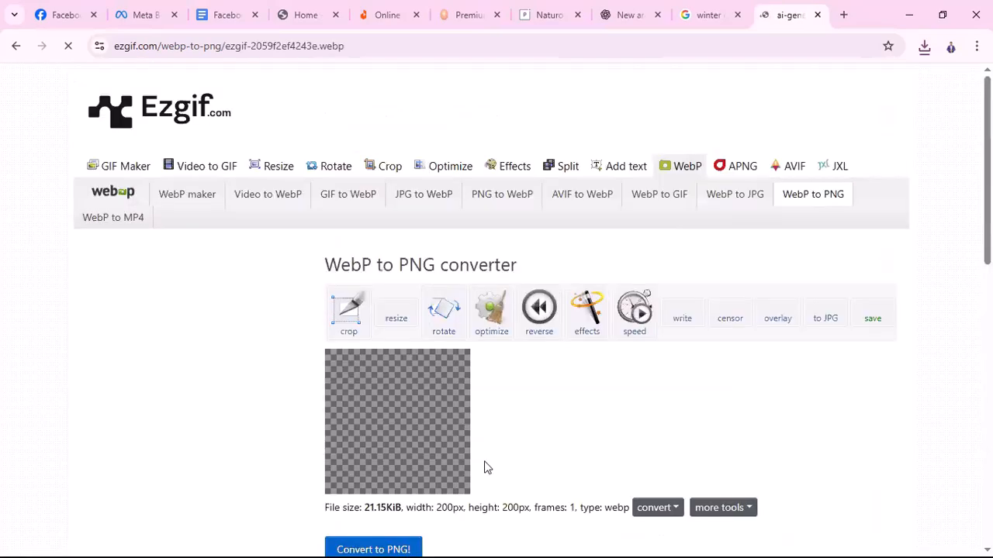
pyautogui.scroll(-5, 404, 405)
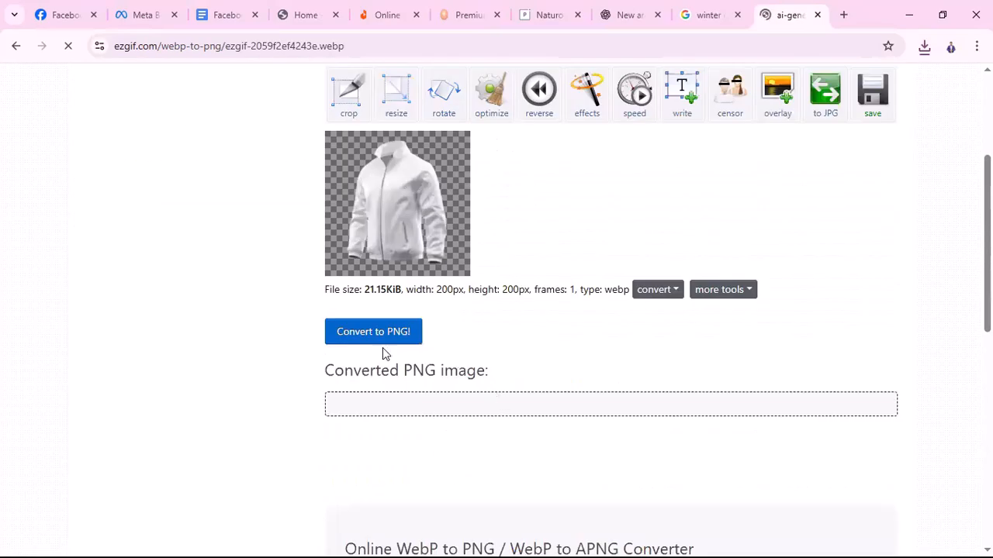
pyautogui.click(373, 190)
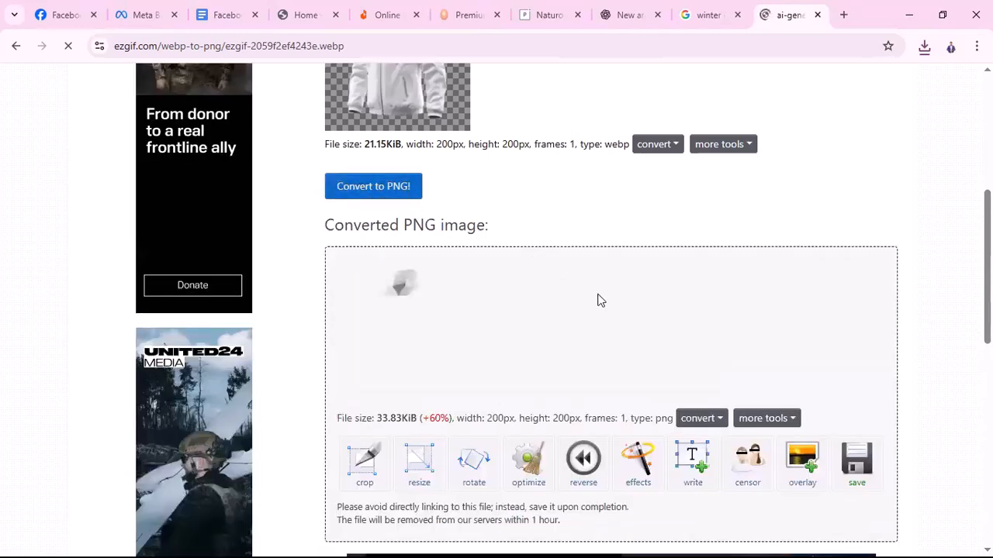
pyautogui.scroll(-1, 429, 206)
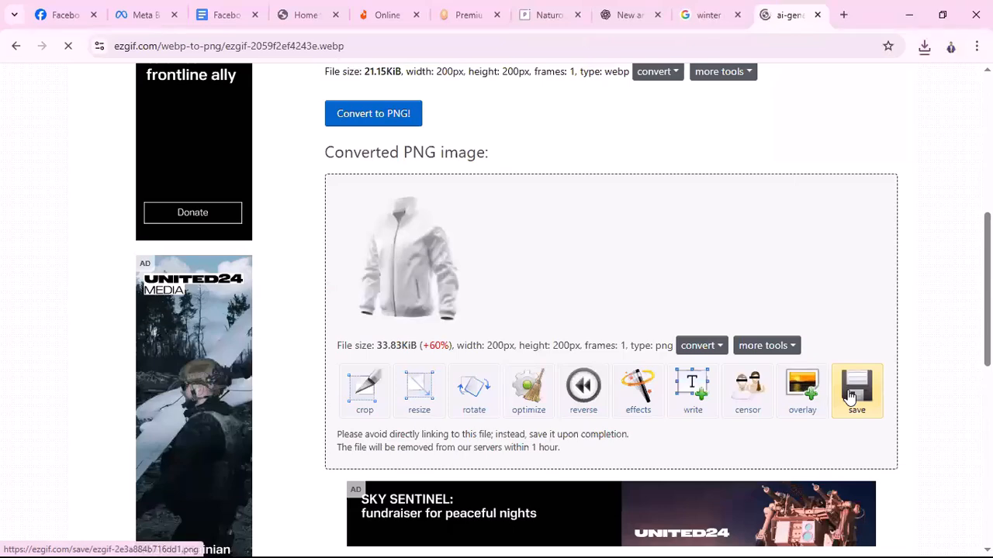
pyautogui.click(850, 398)
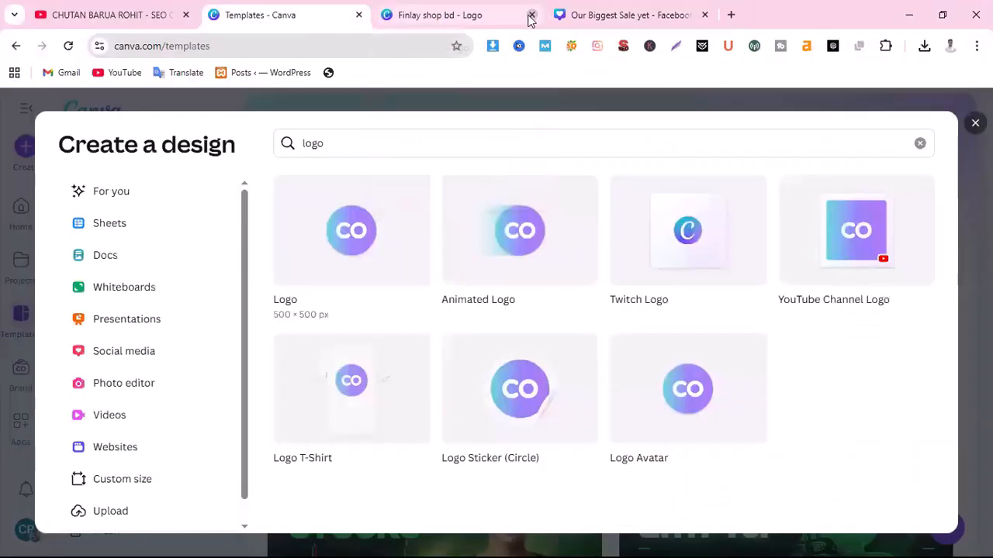
# Close the Finlay shop bd tab and create a blank Facebook Post (Square) design
pyautogui.click(531, 15)
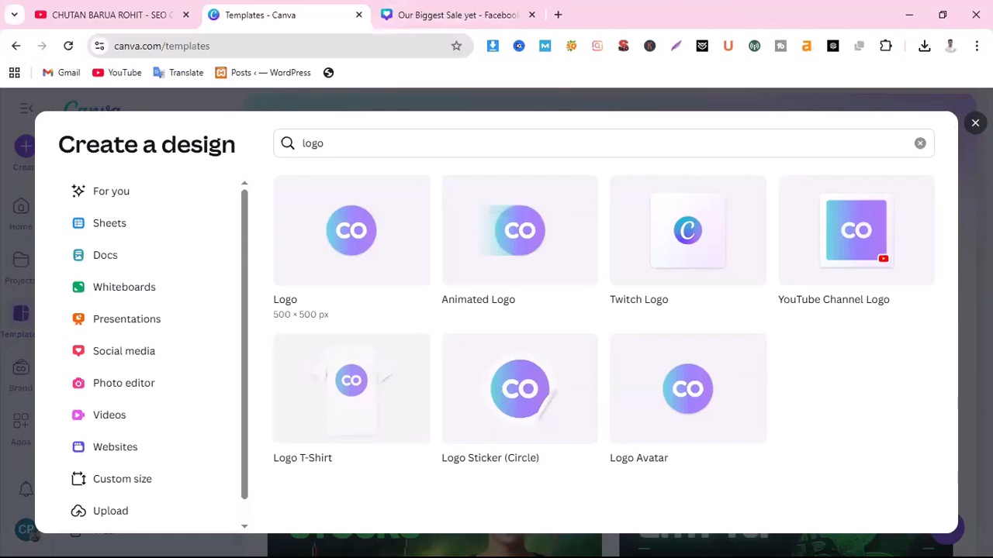
pyautogui.click(243, 90)
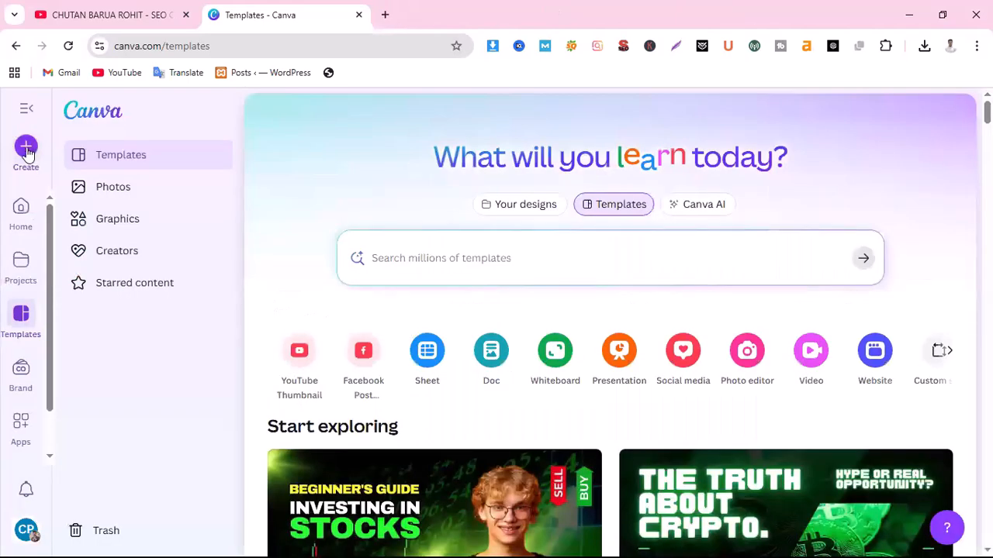
pyautogui.click(26, 147)
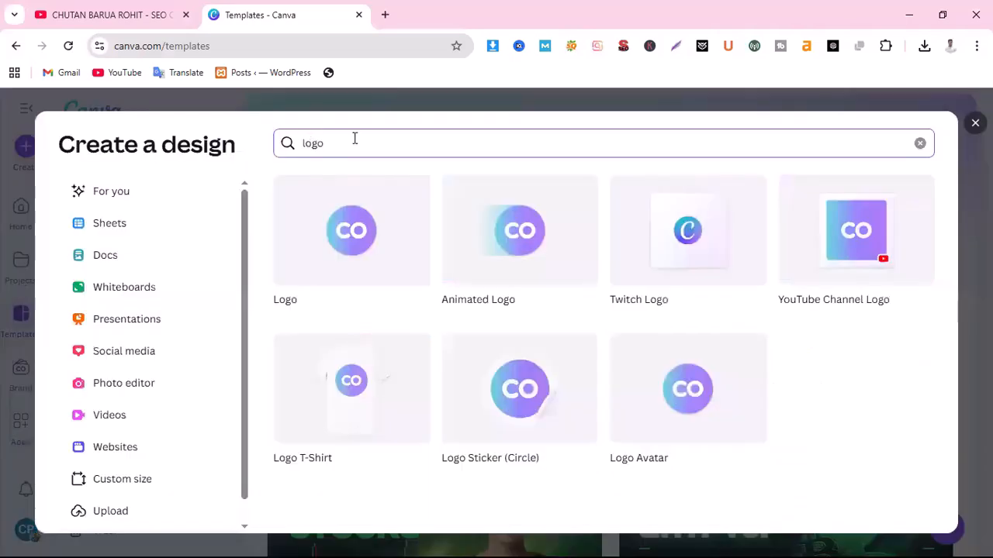
pyautogui.press('BackSpace')
pyautogui.press('BackSpace')
pyautogui.press('BackSpace')
pyautogui.press('BackSpace')
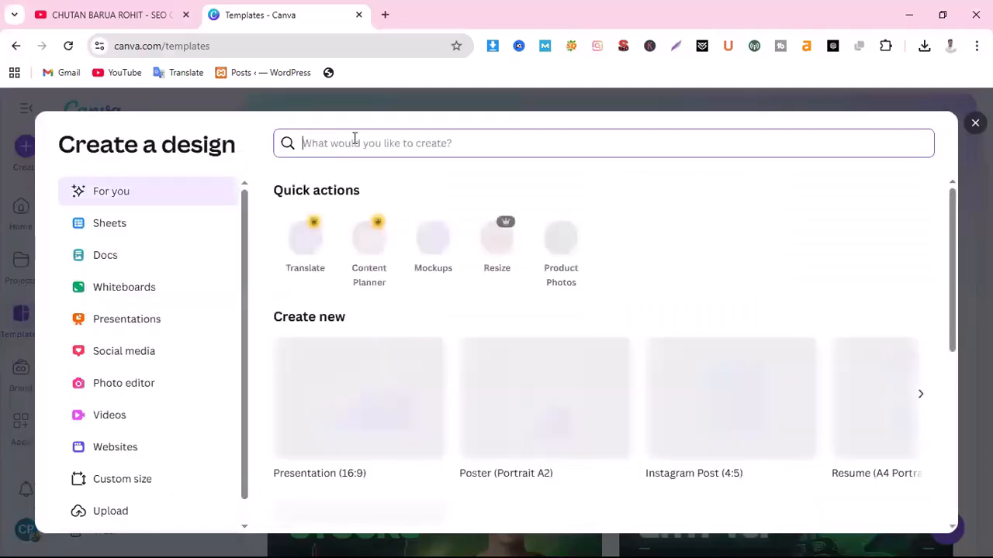
pyautogui.write('faceboo')
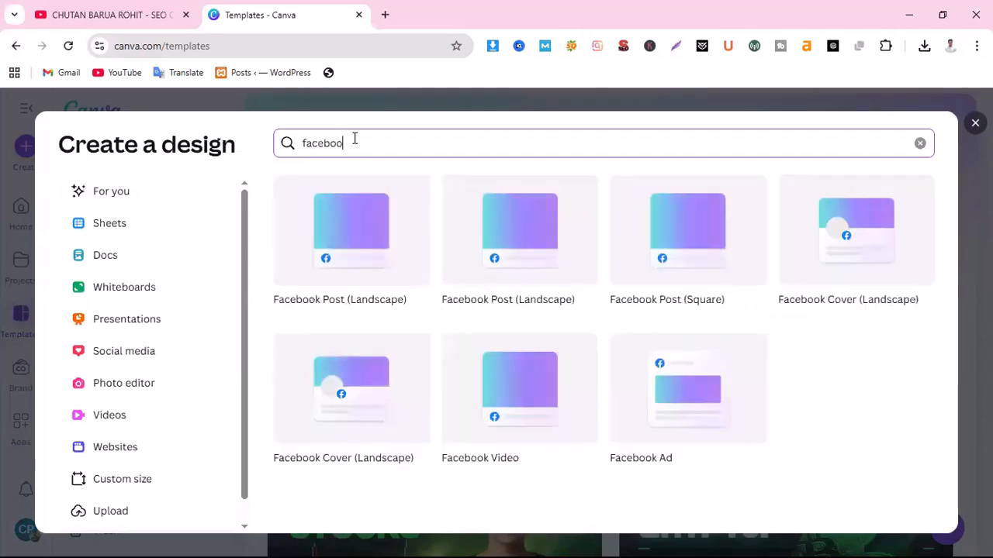
pyautogui.write('k post')
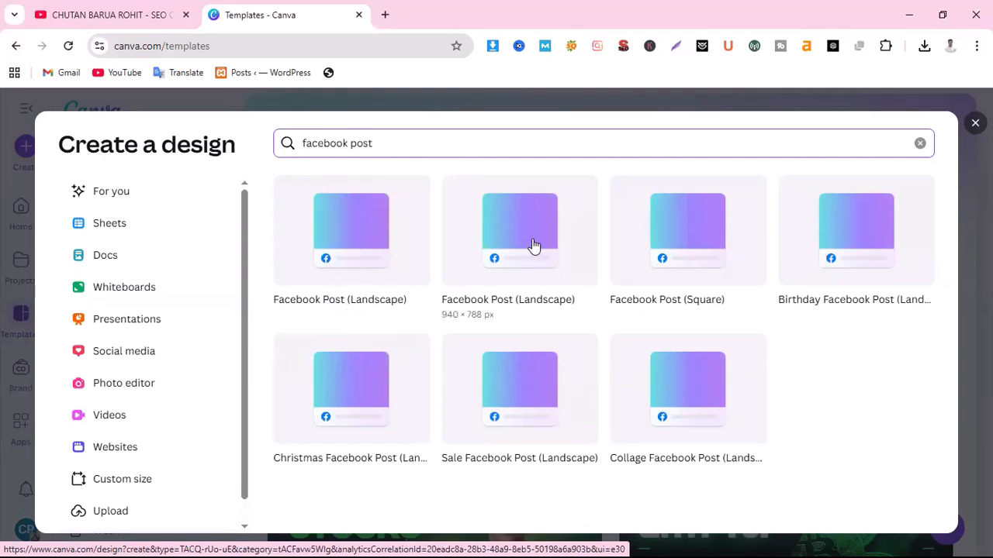
pyautogui.click(708, 248)
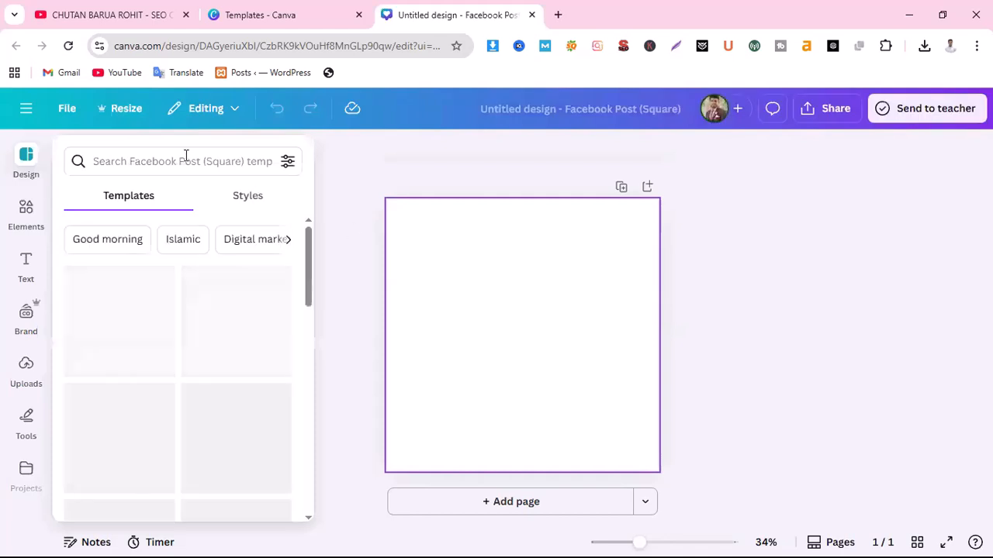
pyautogui.click(187, 160)
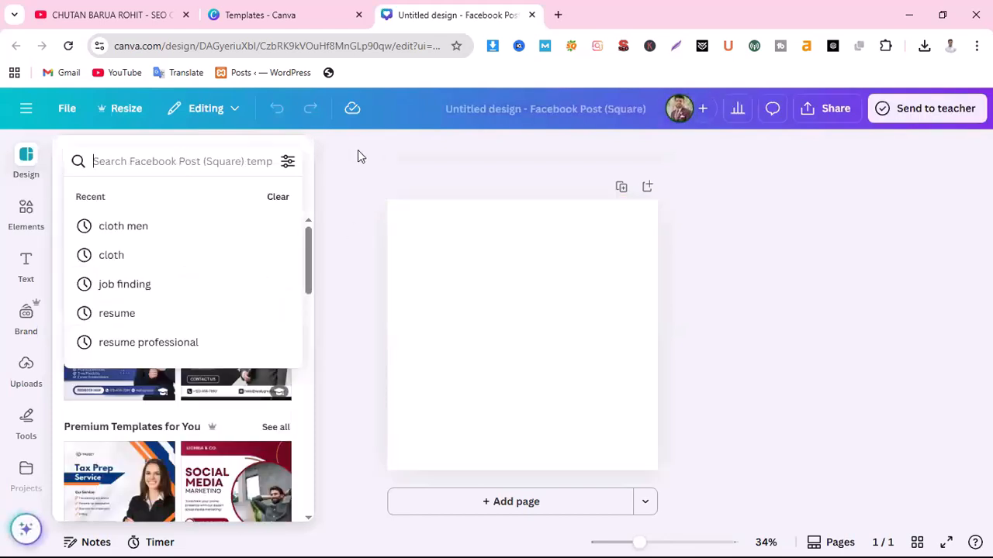
pyautogui.write('c')
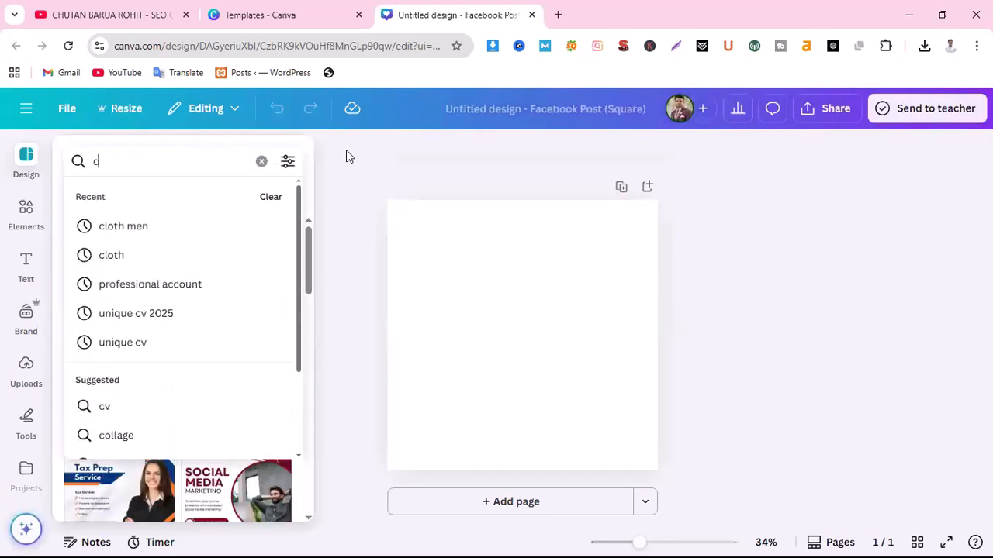
pyautogui.write('loth')
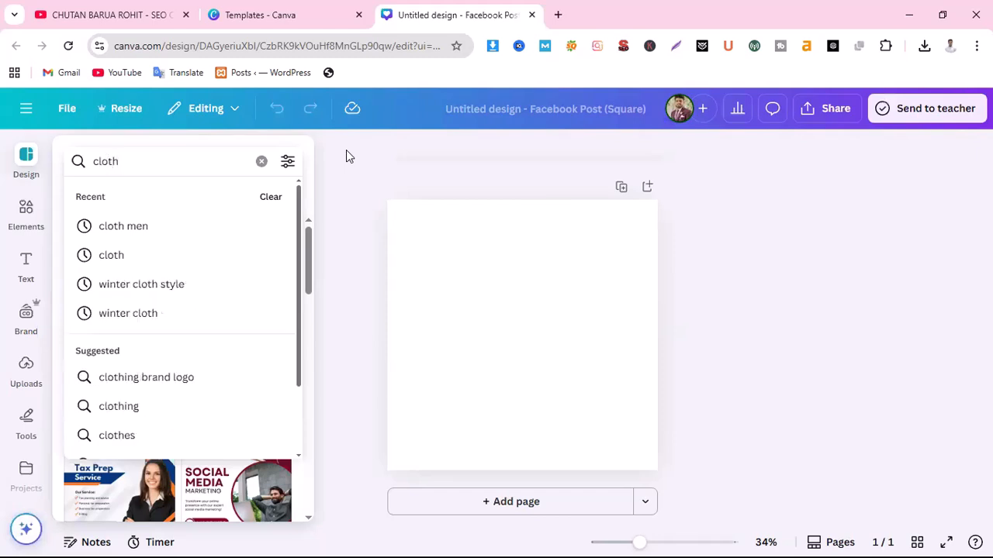
pyautogui.press('Return')
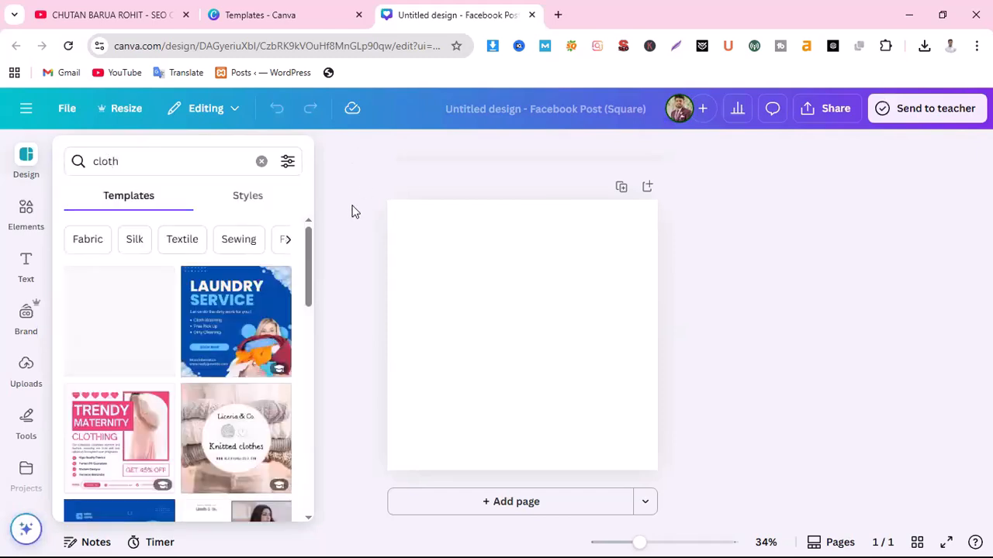
pyautogui.scroll(-3, 197, 374)
pyautogui.scroll(-3, 198, 374)
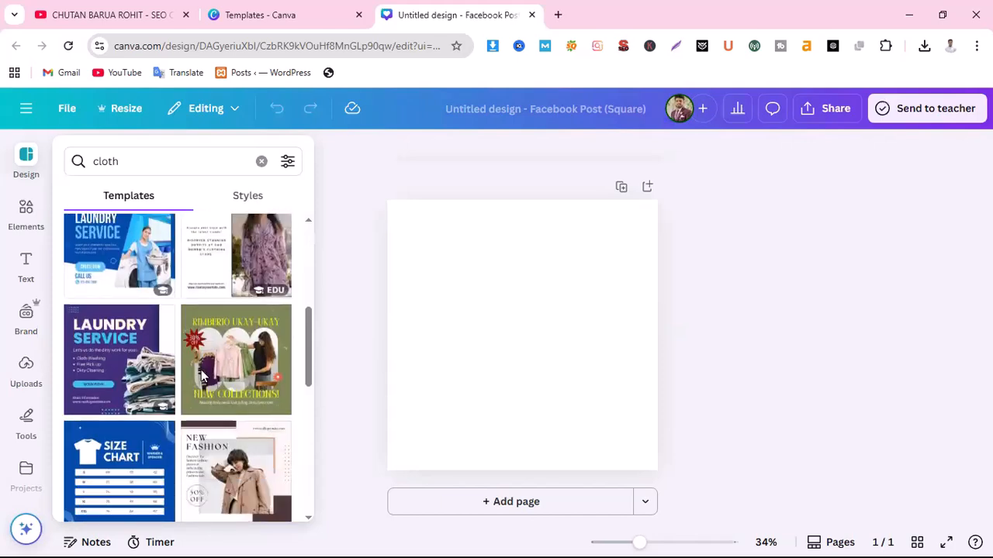
pyautogui.scroll(-5, 200, 376)
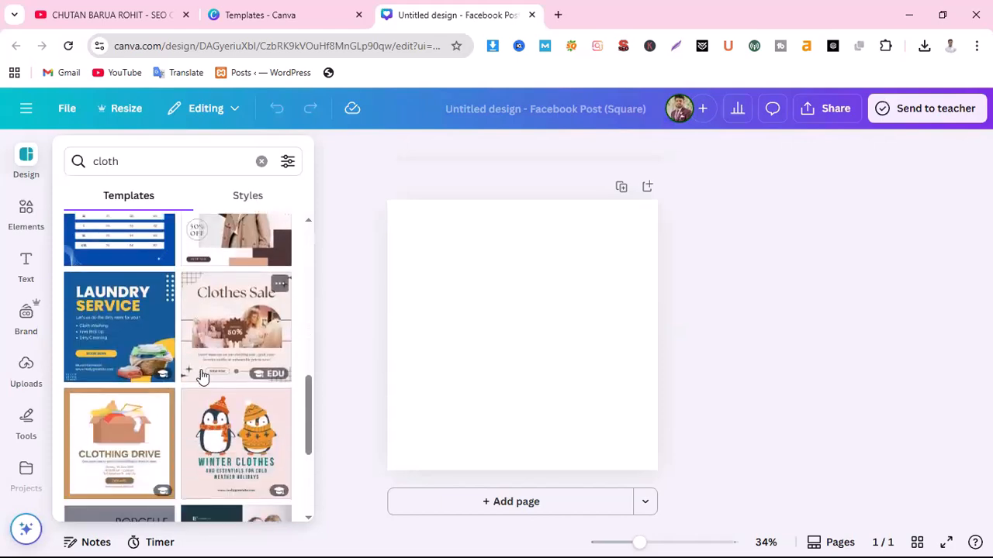
pyautogui.scroll(-3, 203, 376)
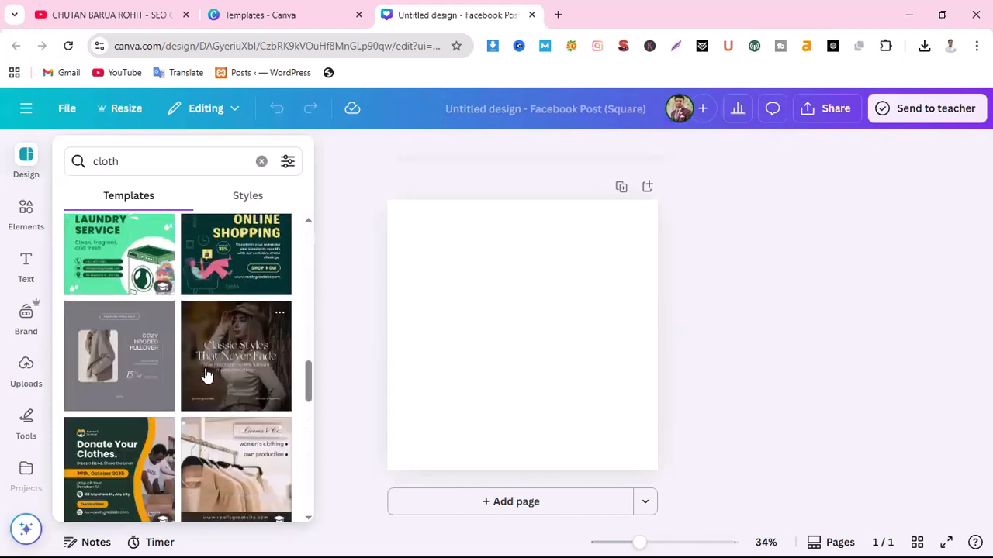
pyautogui.scroll(-2, 206, 377)
pyautogui.scroll(2, 208, 377)
pyautogui.scroll(-3, 200, 397)
pyautogui.scroll(-5, 203, 396)
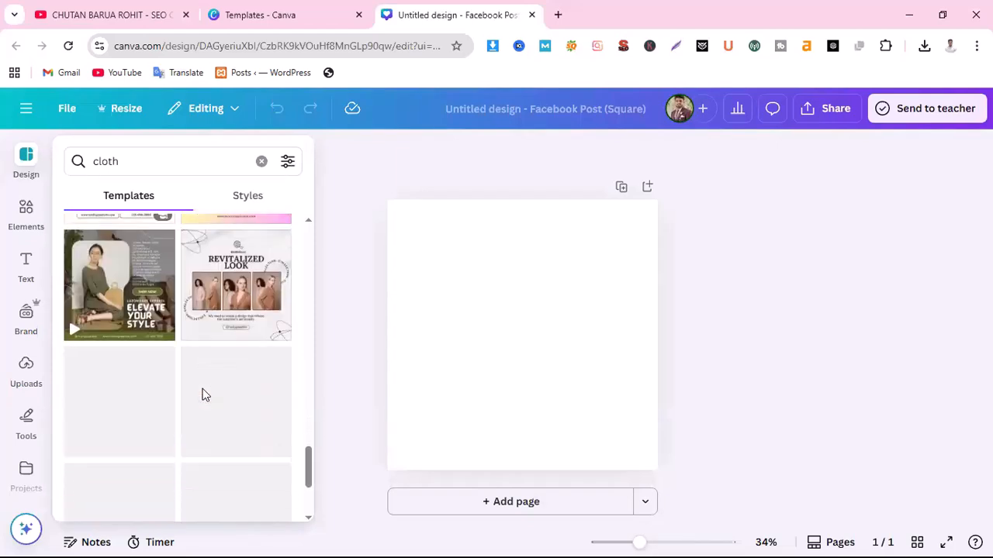
pyautogui.scroll(-2, 204, 396)
pyautogui.scroll(9, 190, 408)
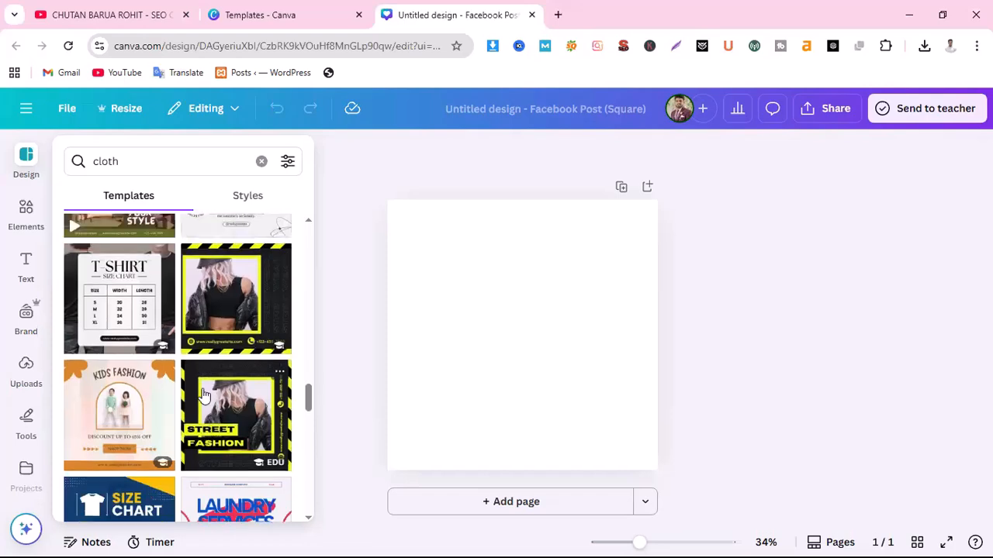
# Apply the grey Cozy Hooded Pullover 15% off template and upload the white jacket PNG from Downloads
pyautogui.click(127, 375)
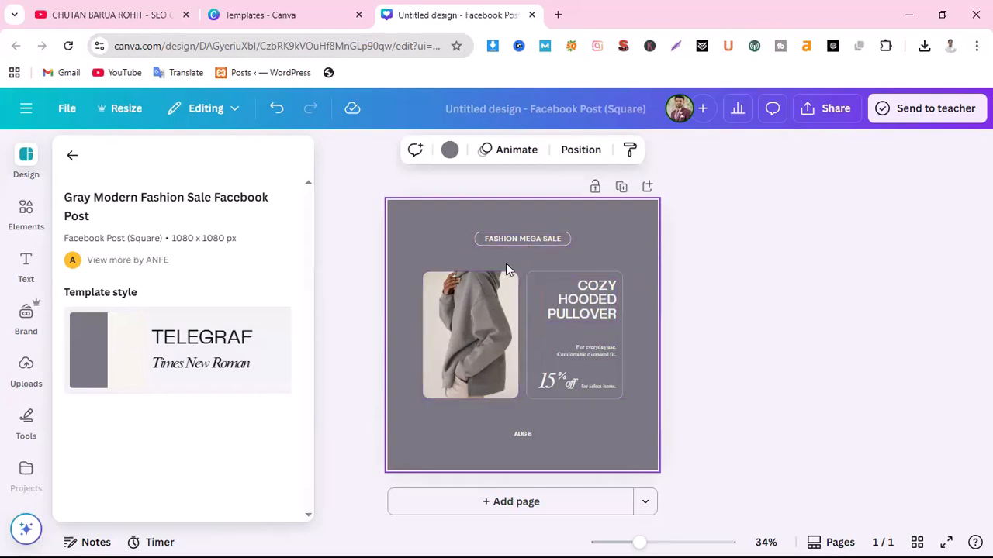
pyautogui.click(467, 329)
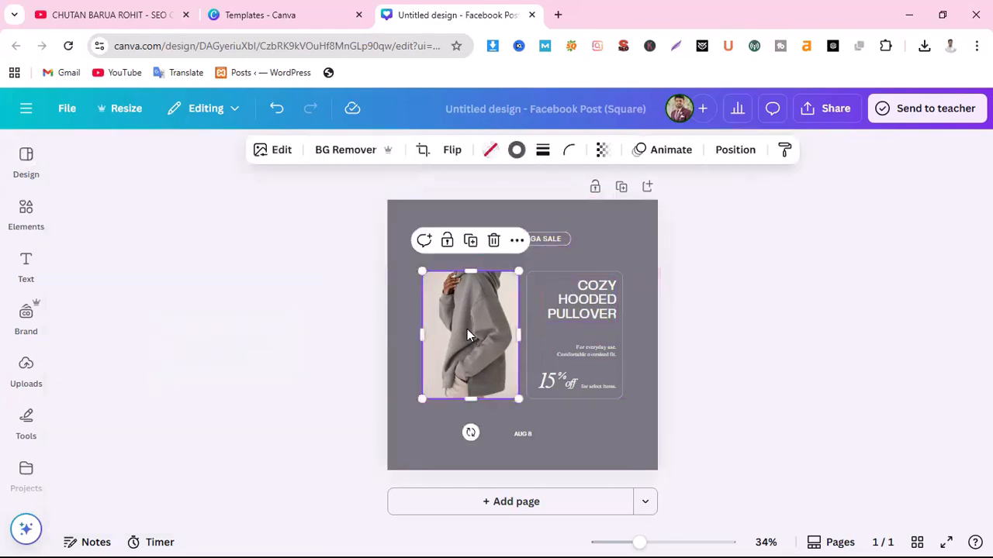
pyautogui.click(27, 334)
pyautogui.click(26, 369)
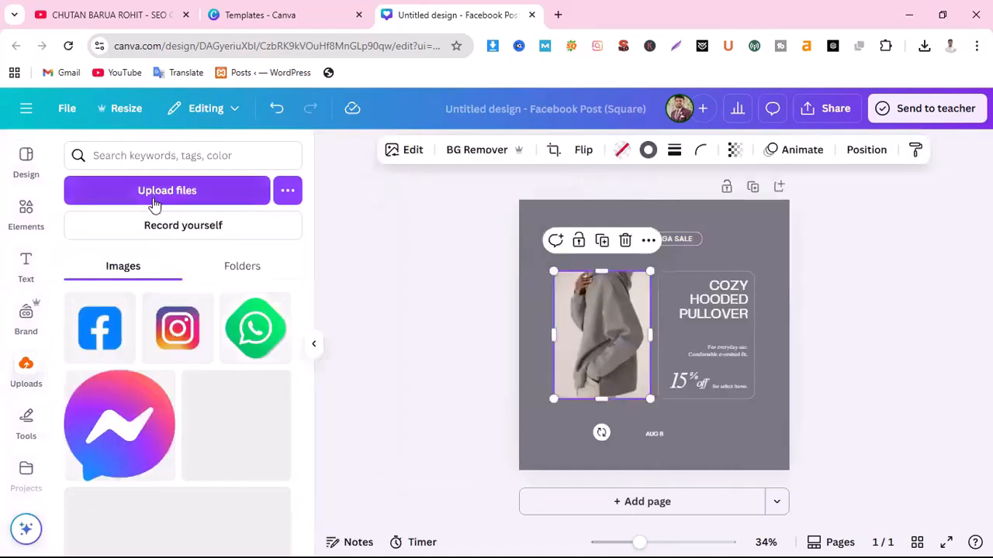
pyautogui.click(159, 199)
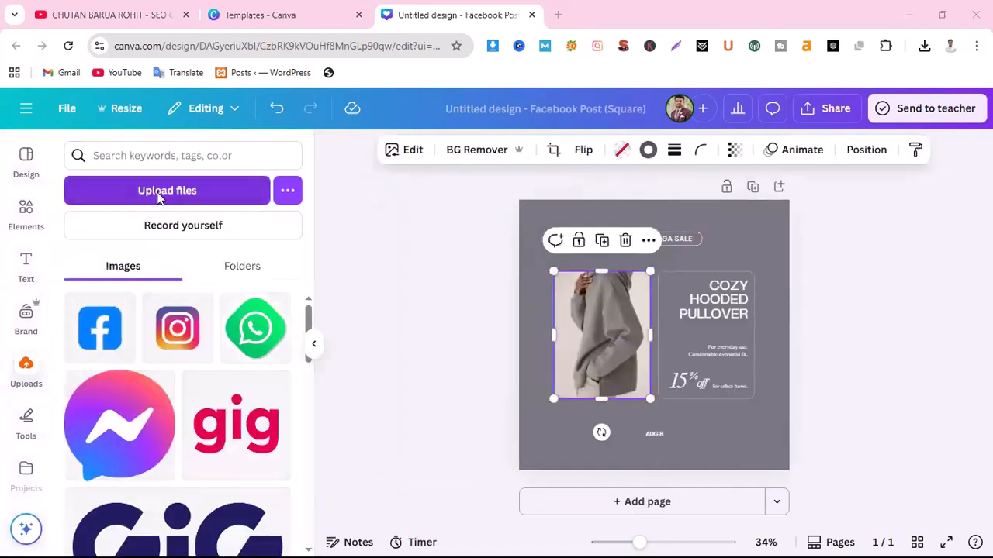
pyautogui.click(56, 127)
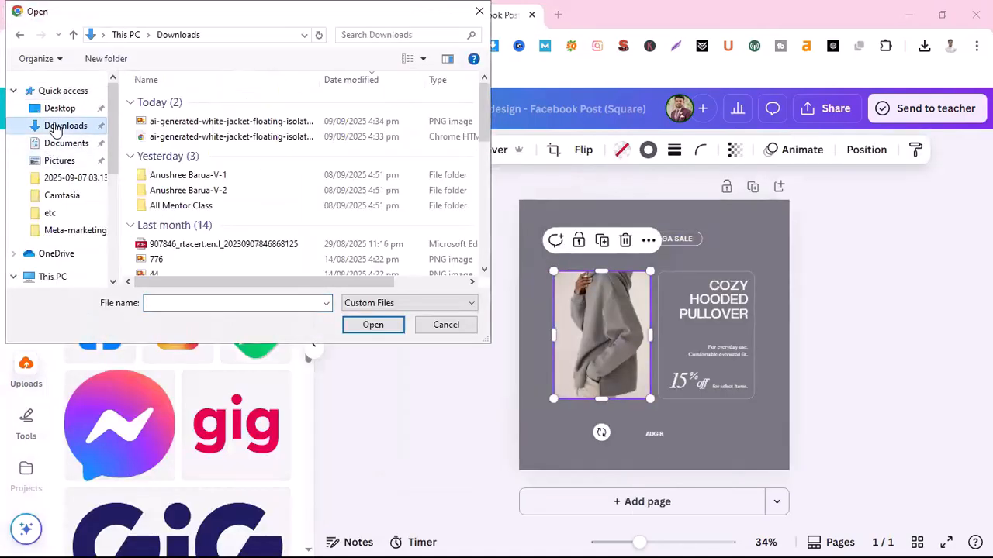
pyautogui.click(225, 122)
pyautogui.click(363, 327)
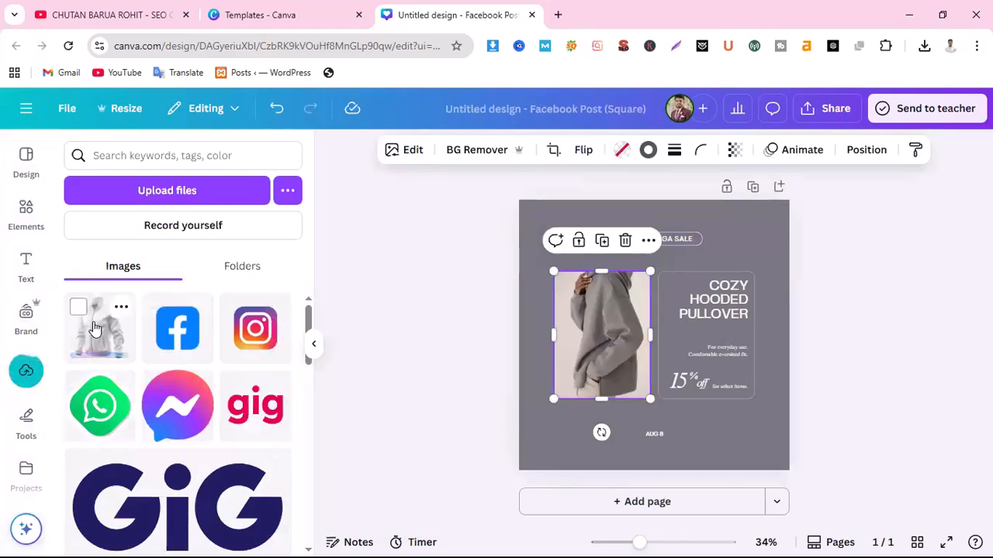
# Drop the white jacket into the photo frame and retype the heading as 'WINTER NEW ARRIVAL'
pyautogui.moveTo(99, 326); pyautogui.dragTo(585, 342)
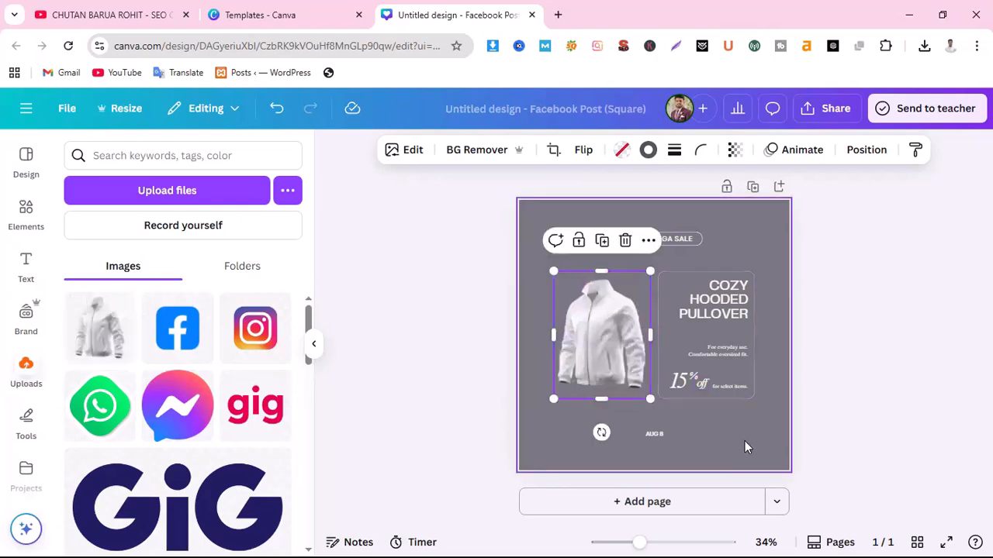
pyautogui.click(724, 231)
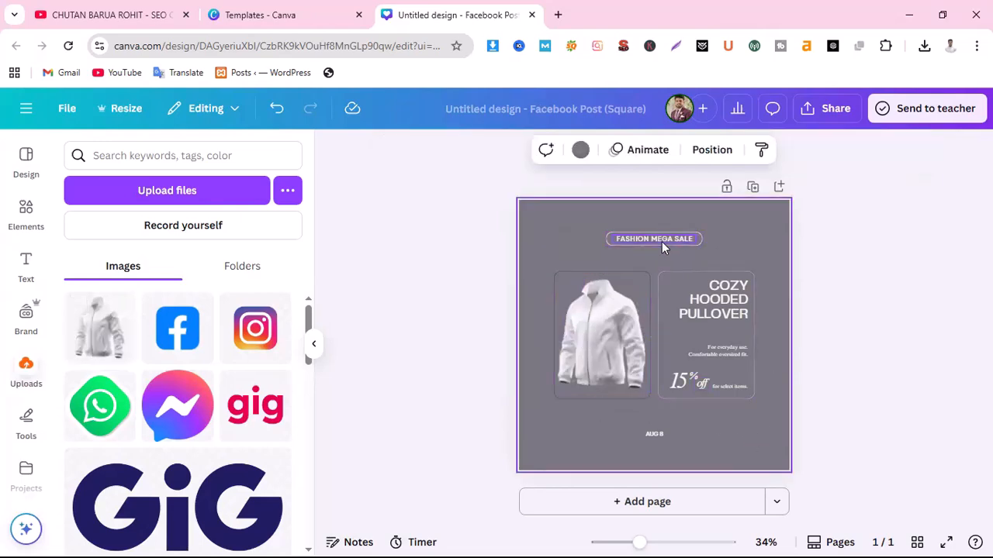
pyautogui.click(729, 308)
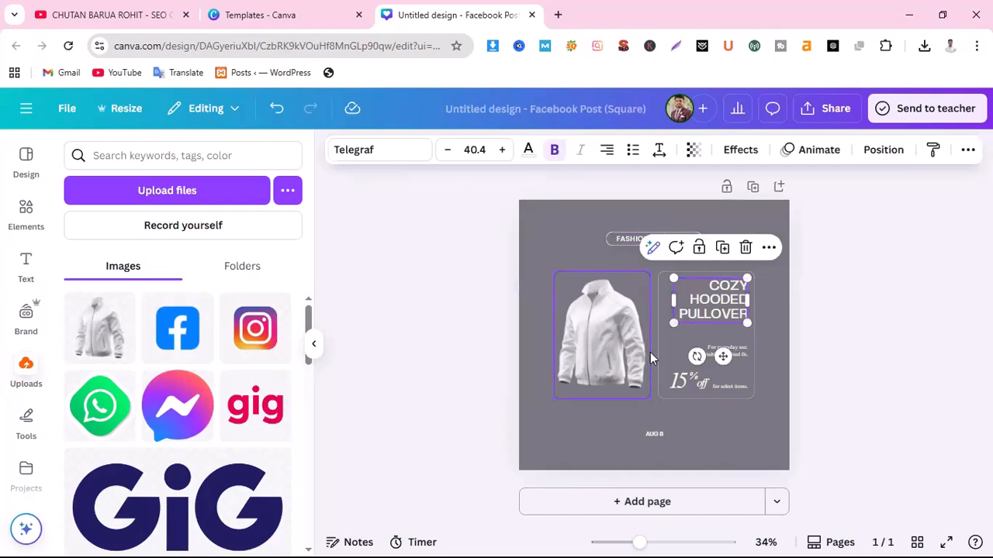
pyautogui.click(723, 284)
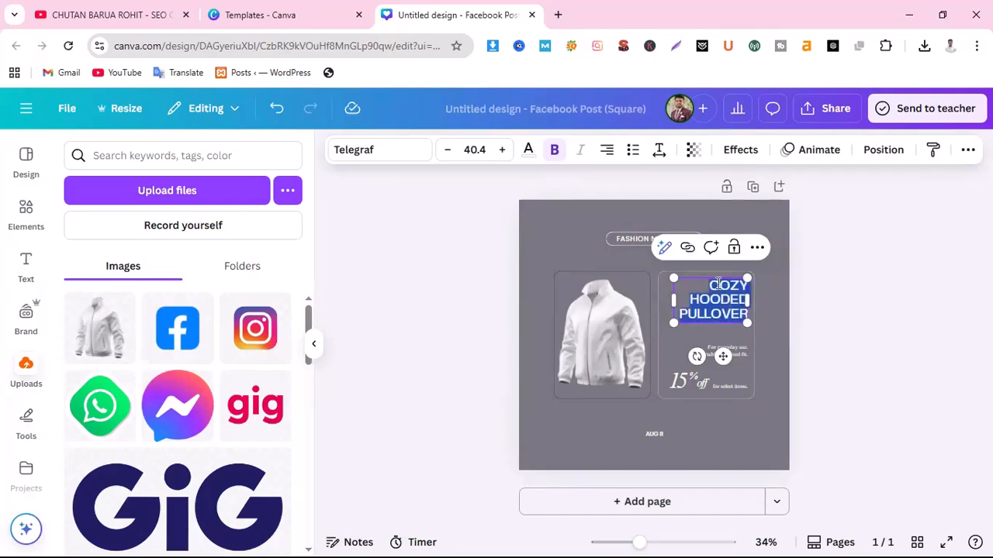
pyautogui.write('WINTE')
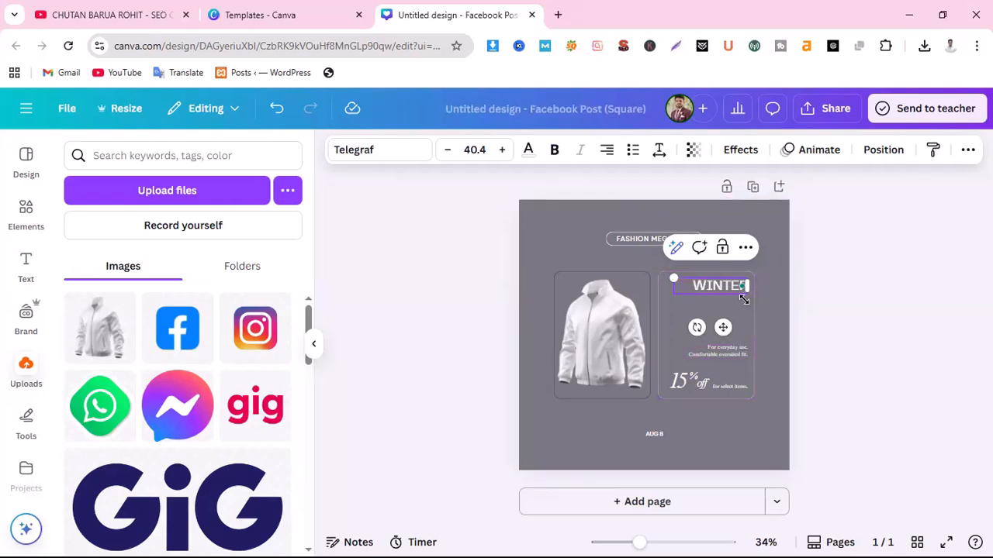
pyautogui.write('R NEW ')
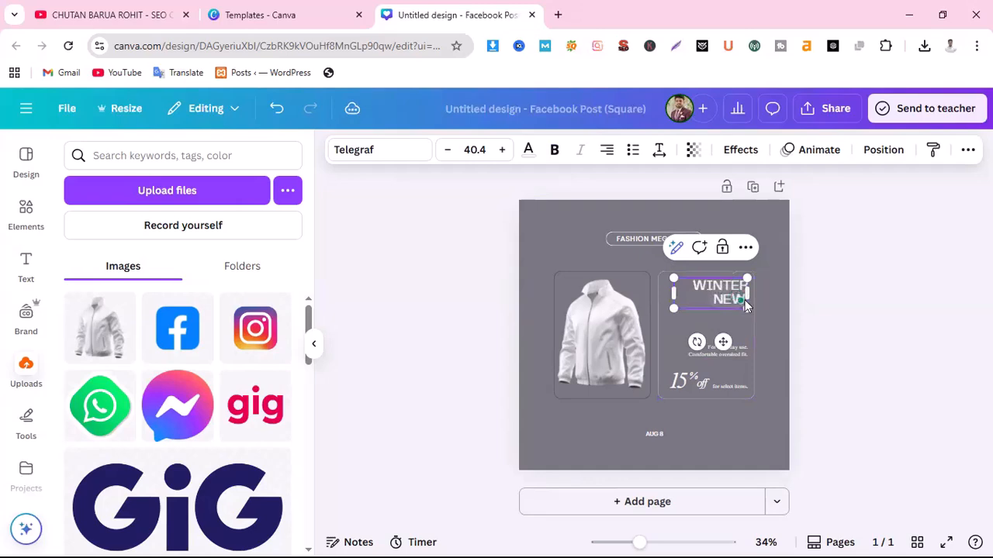
pyautogui.write('ARRIVA')
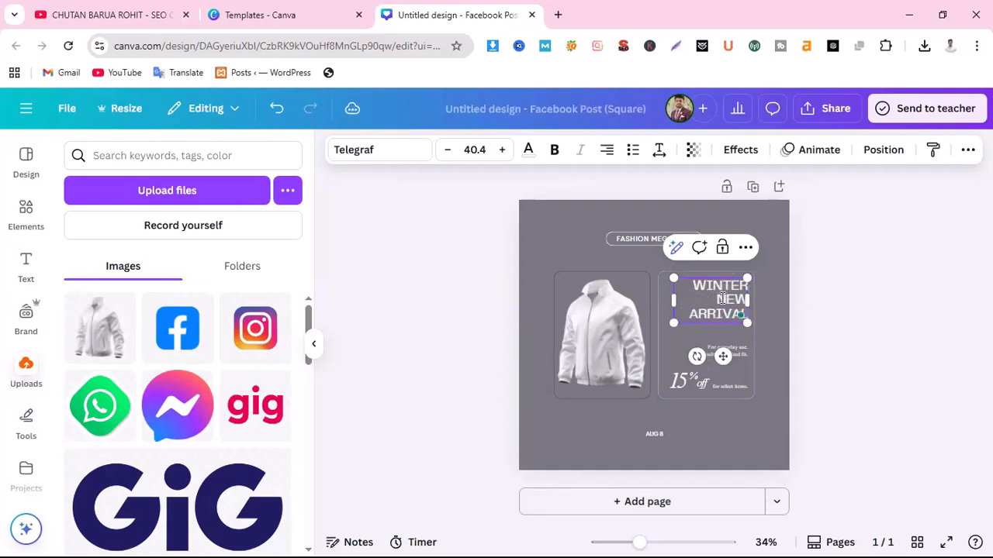
pyautogui.write('L')
# Change the discount from 15% to 20%
pyautogui.click(684, 382)
pyautogui.doubleClick(680, 383)
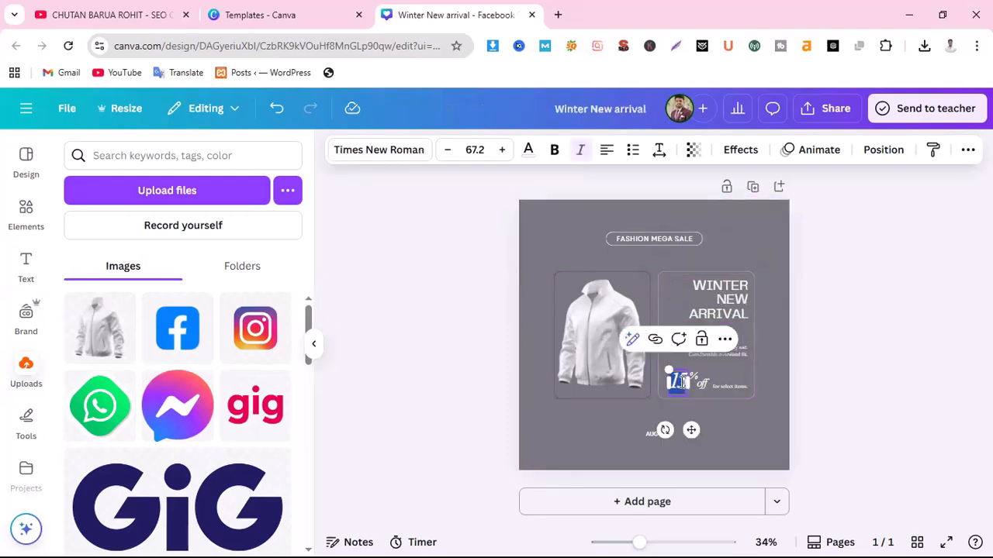
pyautogui.write('20')
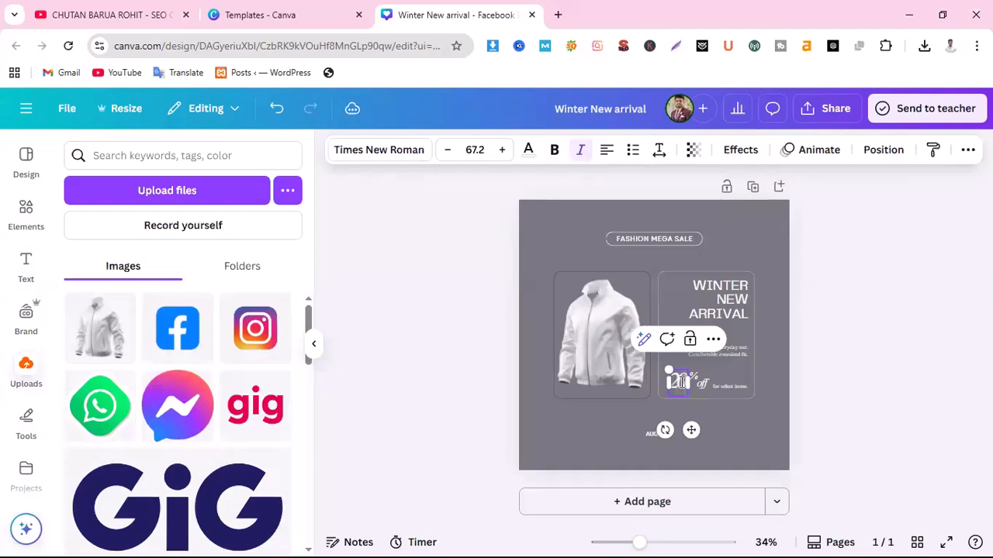
pyautogui.click(813, 396)
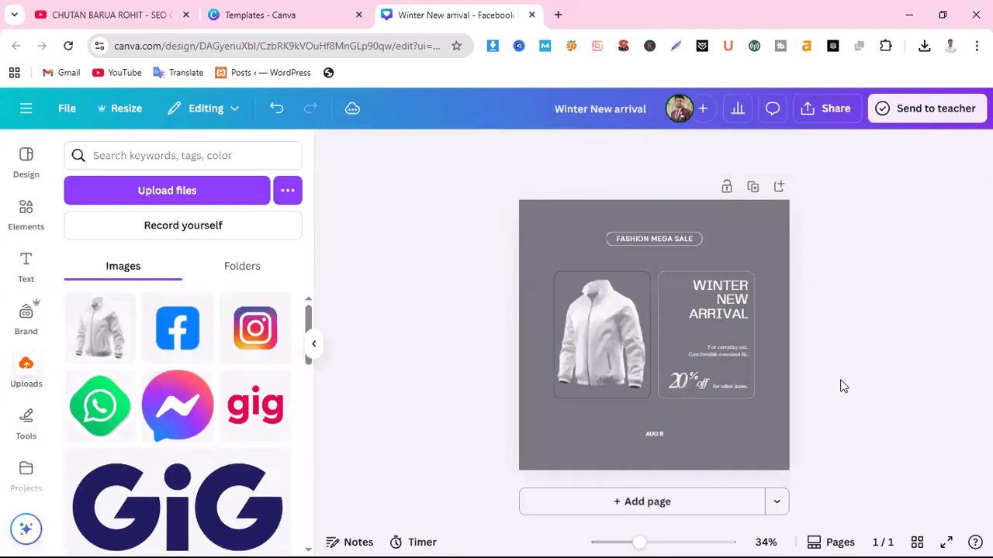
# Enlarge the product description text to size 20 and widen its box
pyautogui.click(726, 346)
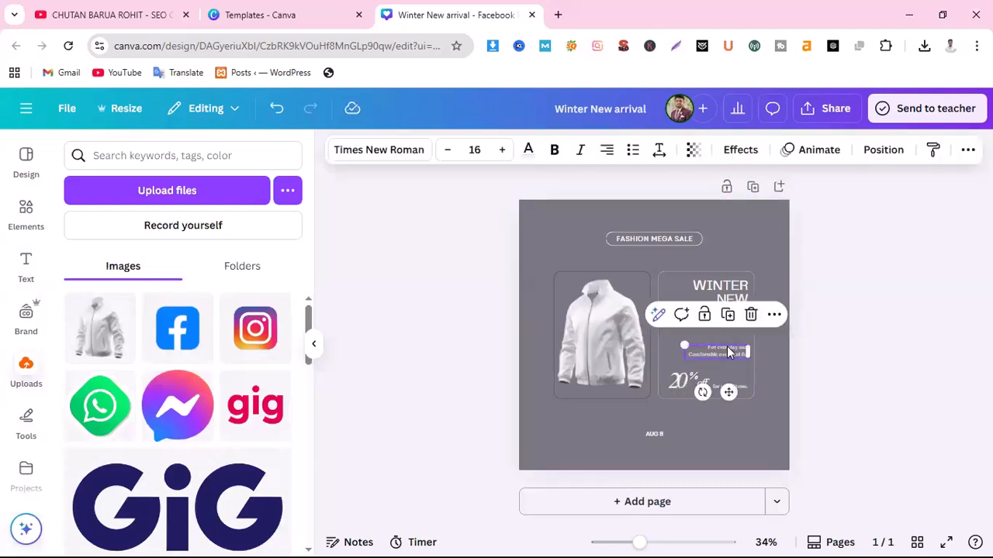
pyautogui.click(502, 152)
pyautogui.click(502, 151)
pyautogui.click(502, 151)
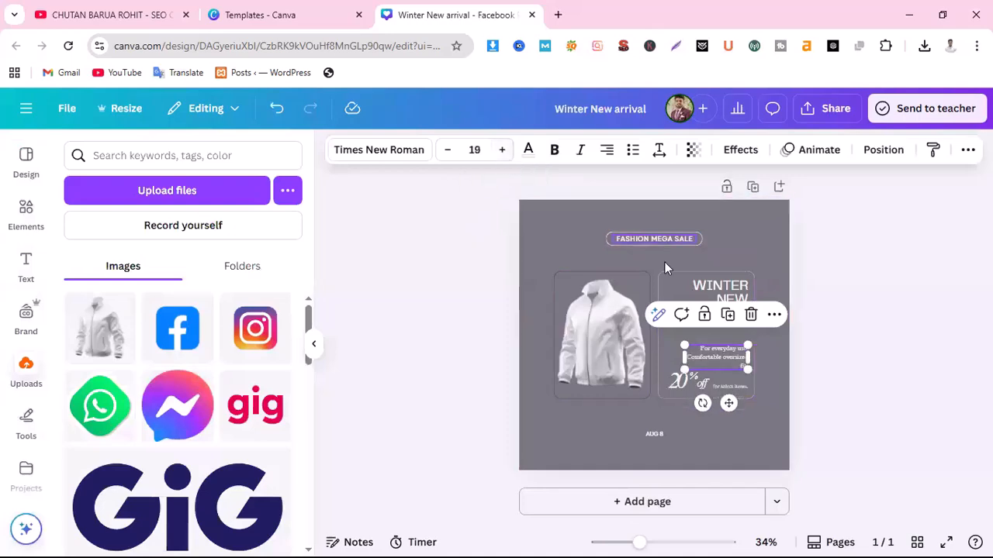
pyautogui.click(502, 151)
pyautogui.moveTo(683, 357); pyautogui.dragTo(664, 357)
pyautogui.click(862, 362)
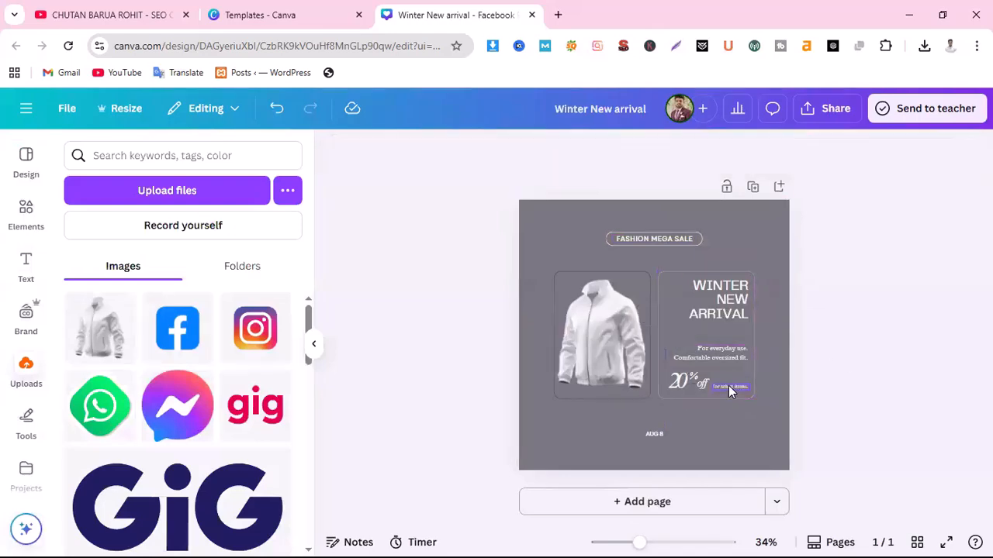
# Set 'for select items' to size 18 on one line and nudge it slightly left
pyautogui.click(728, 386)
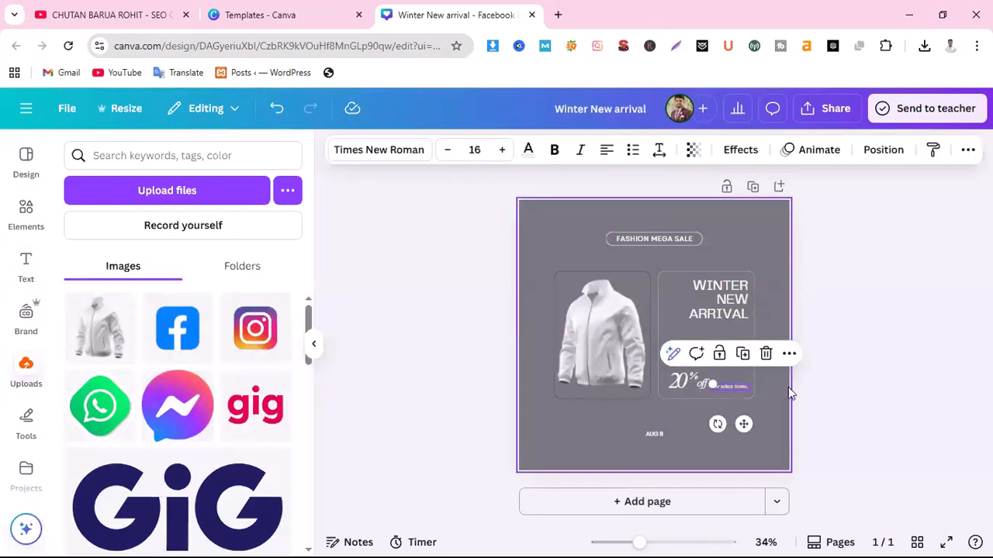
pyautogui.click(502, 150)
pyautogui.click(502, 150)
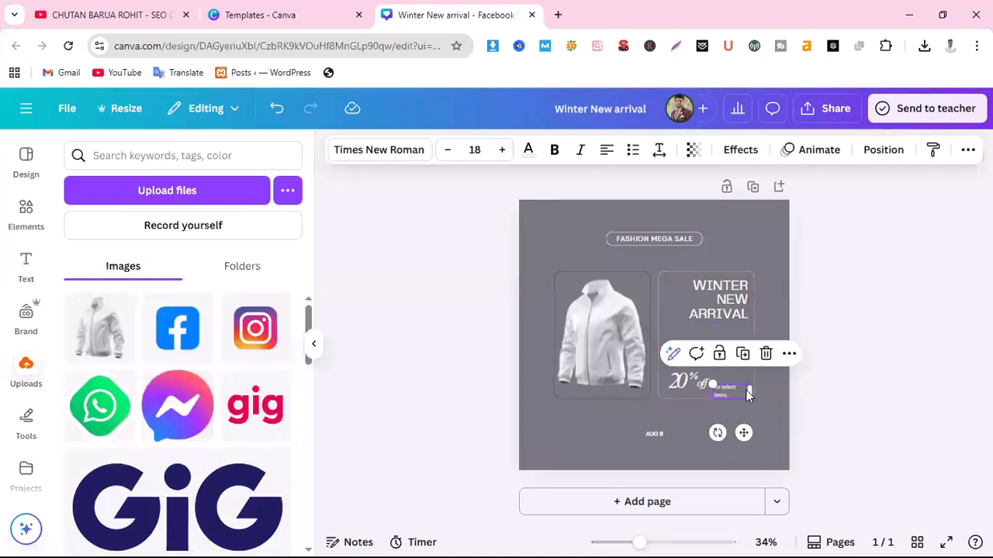
pyautogui.moveTo(751, 392); pyautogui.dragTo(755, 393)
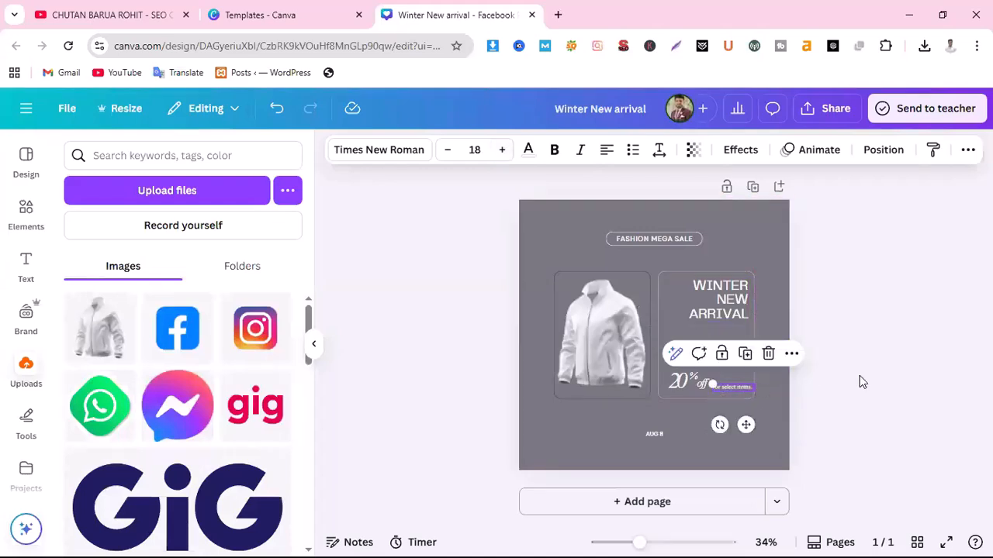
pyautogui.click(859, 376)
pyautogui.click(734, 388)
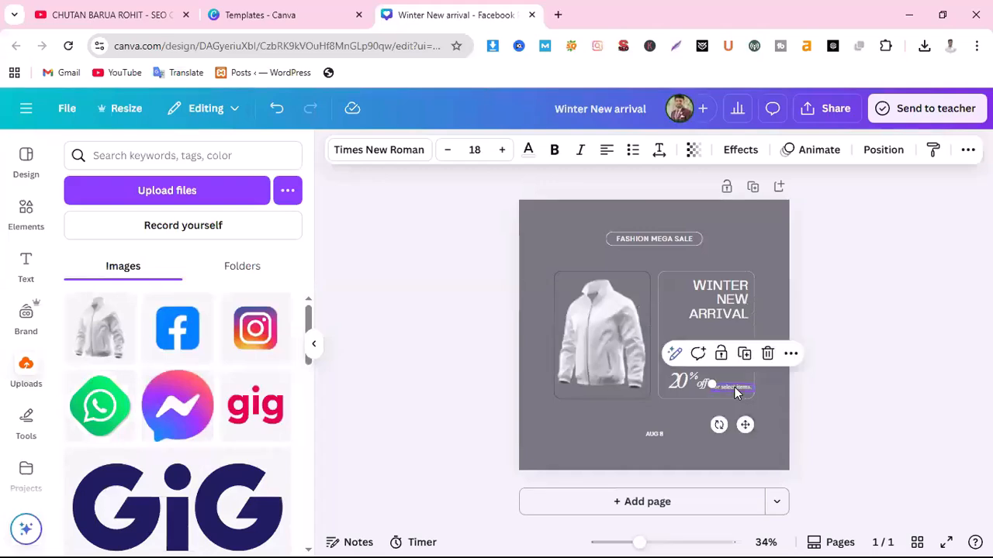
pyautogui.press('Left')
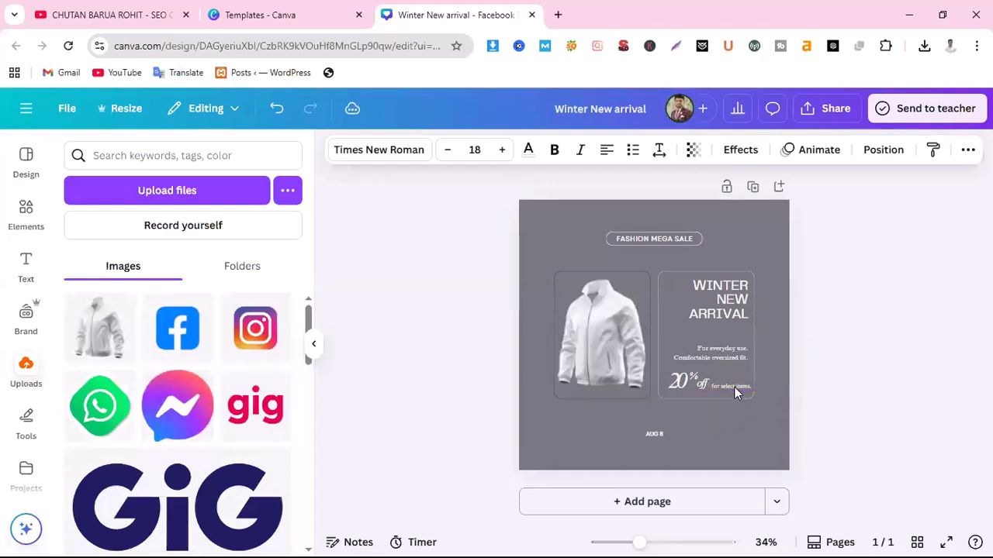
pyautogui.click(904, 343)
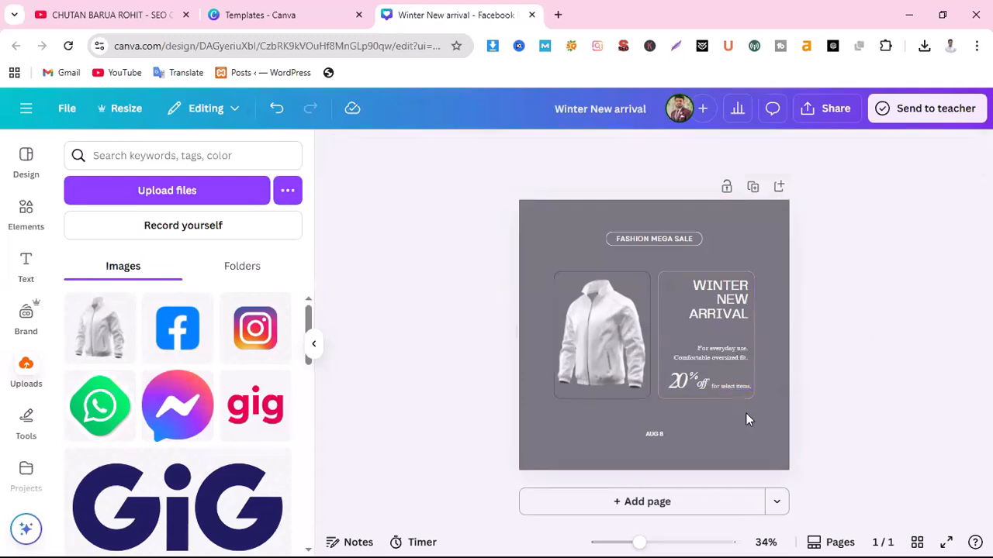
# Delete the AUG 8 date text and select the page background
pyautogui.doubleClick(656, 433)
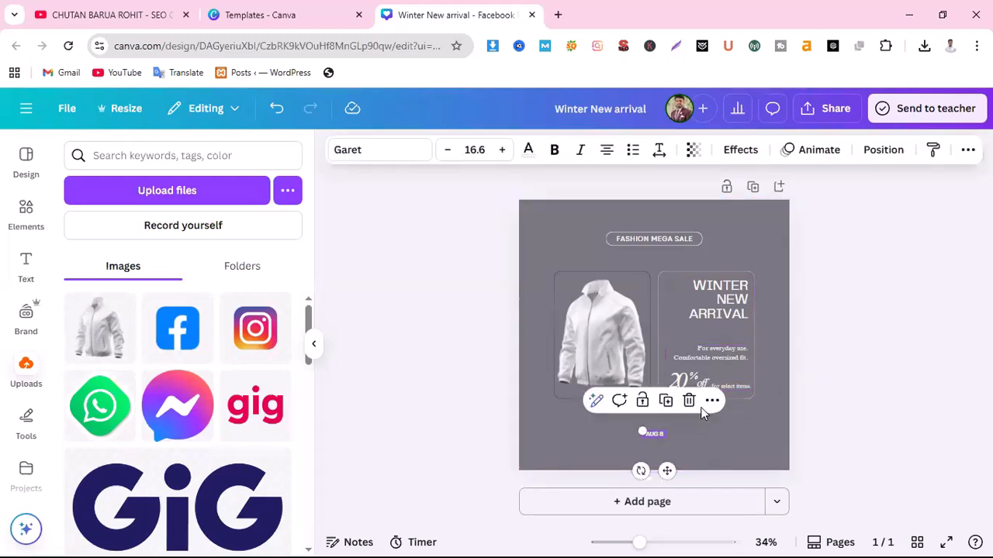
pyautogui.click(689, 400)
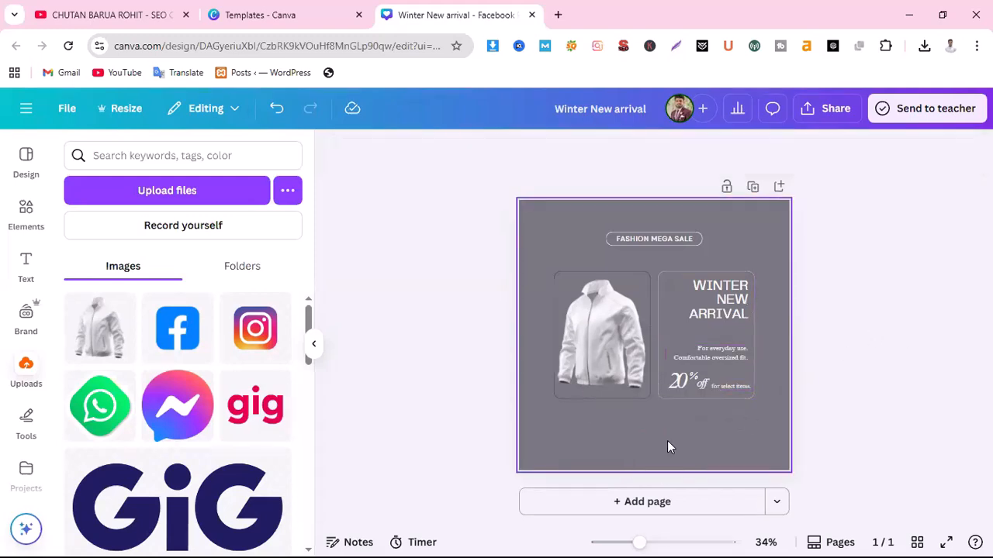
pyautogui.click(743, 216)
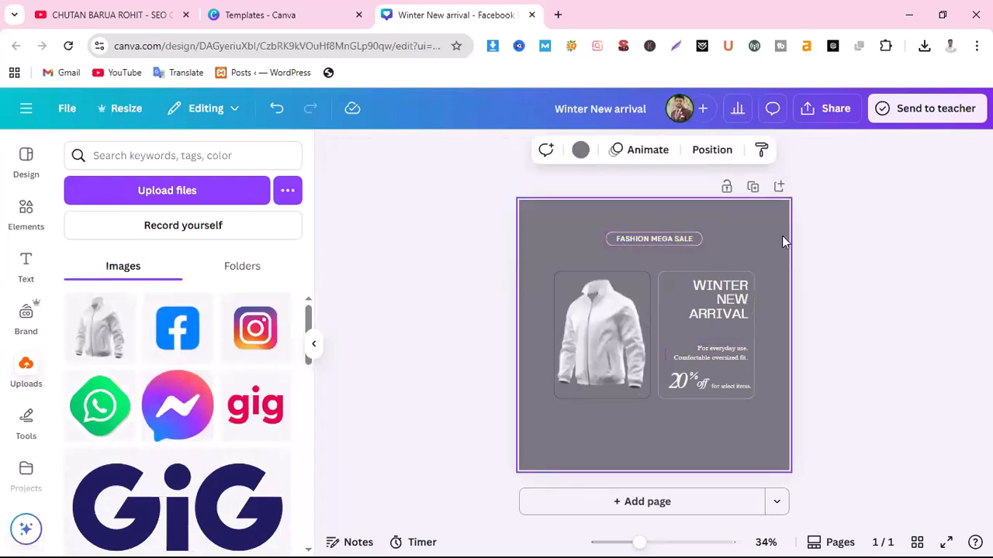
# Try black, light blue, teal and turquoise backgrounds, settling on brown
pyautogui.click(580, 149)
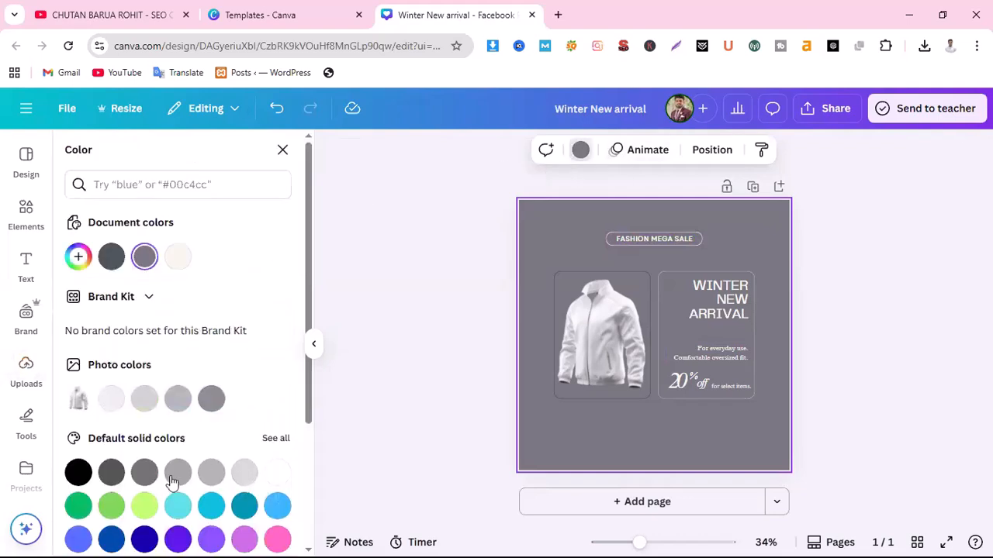
pyautogui.click(87, 475)
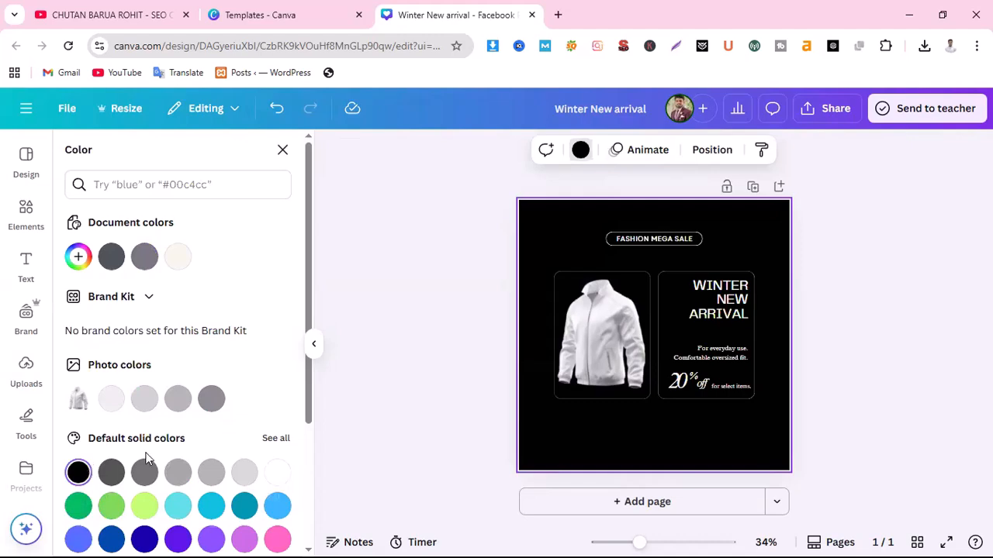
pyautogui.scroll(-3, 155, 426)
pyautogui.click(278, 360)
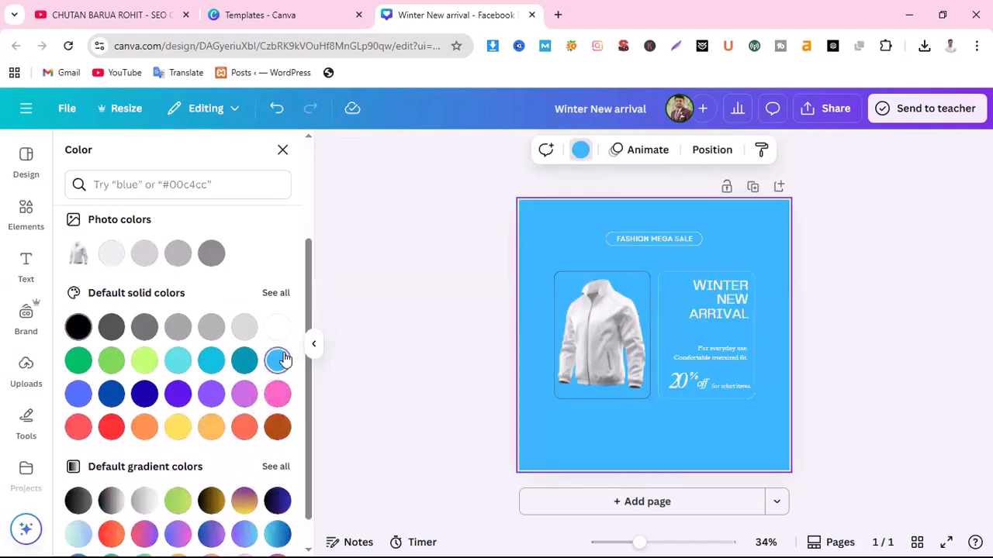
pyautogui.click(242, 363)
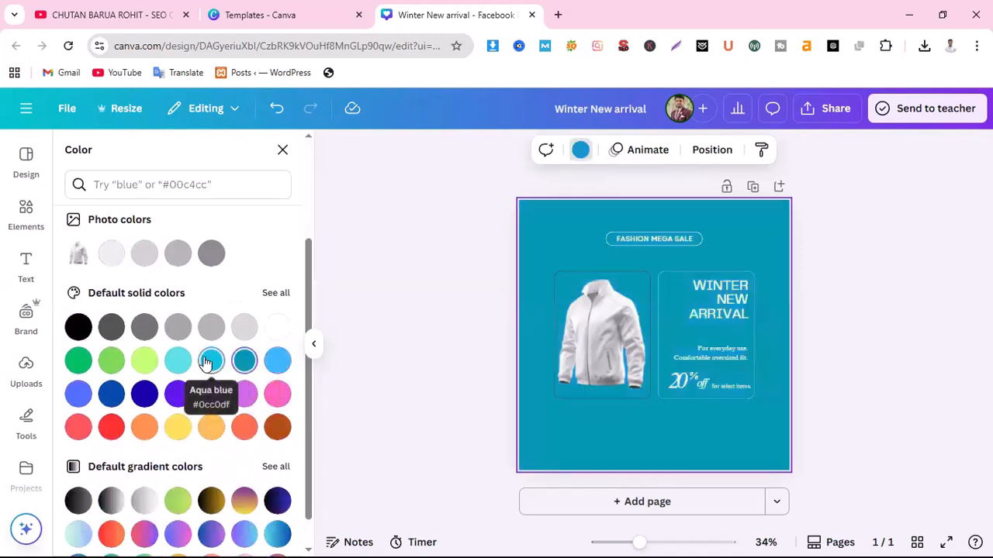
pyautogui.click(179, 360)
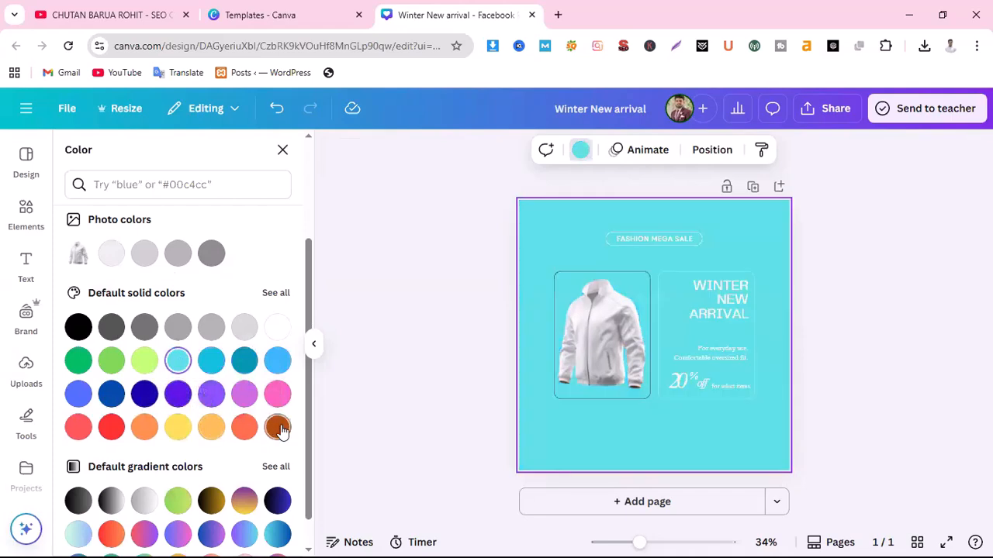
pyautogui.click(277, 428)
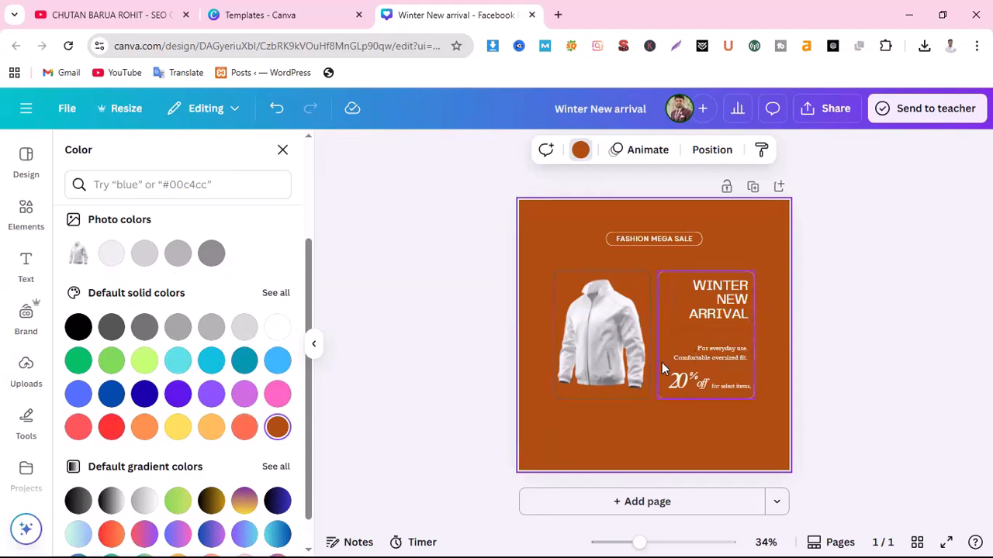
pyautogui.scroll(-1, 260, 435)
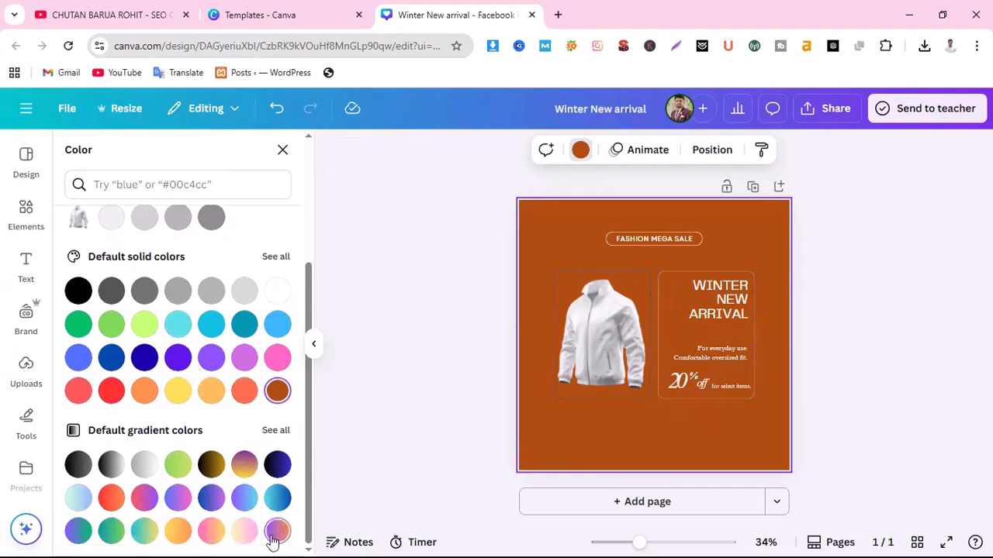
# Try several gradient presets and apply a blue-to-purple gradient
pyautogui.click(277, 463)
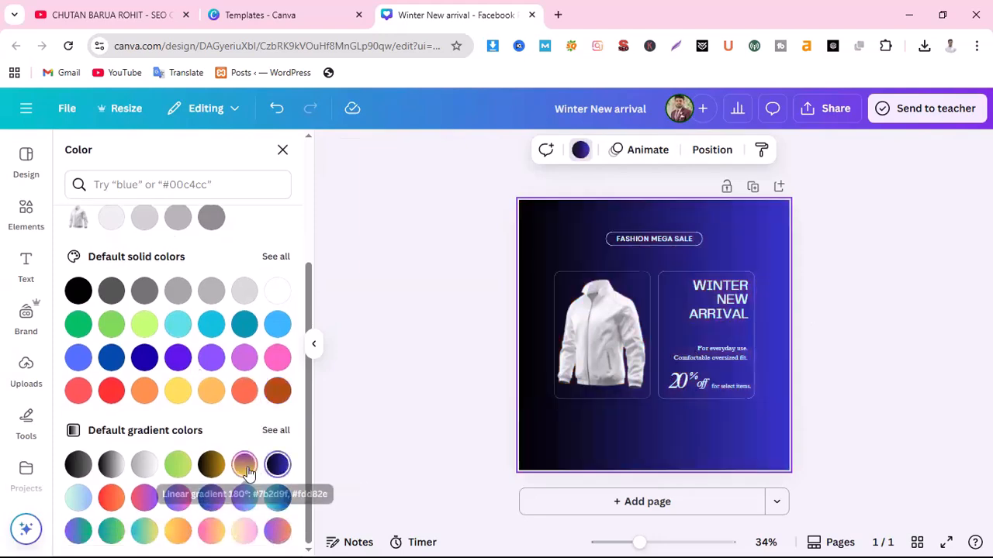
pyautogui.click(244, 464)
pyautogui.click(278, 498)
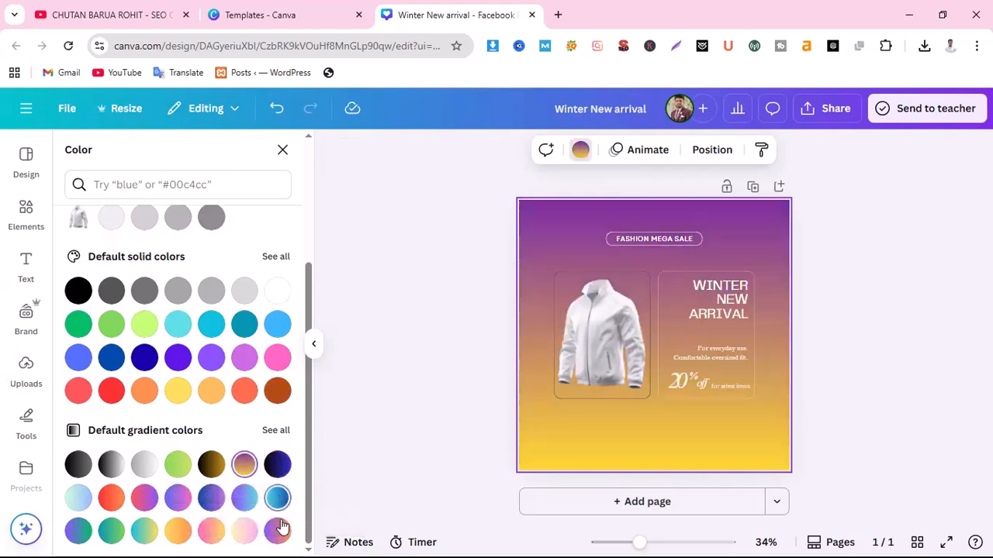
pyautogui.click(277, 531)
pyautogui.click(245, 532)
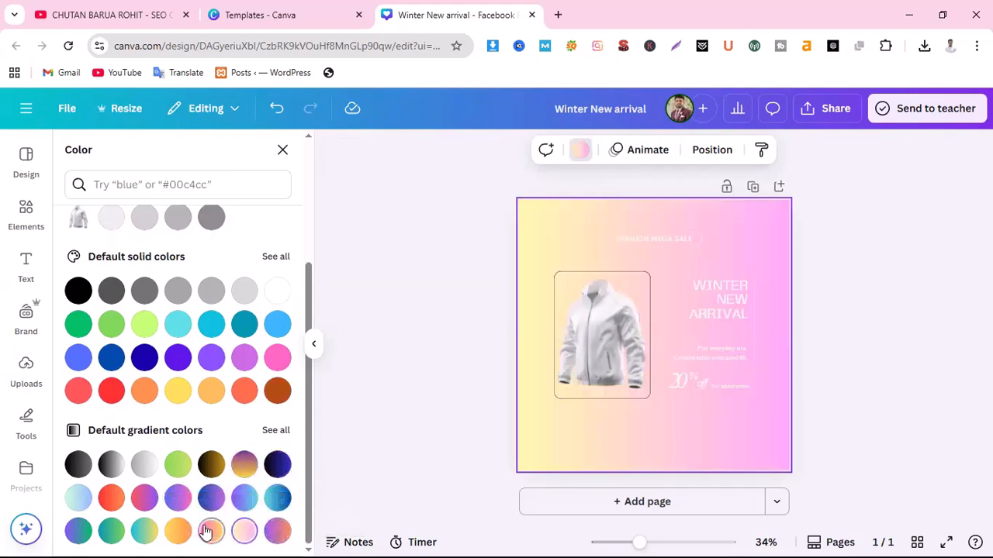
pyautogui.click(211, 532)
pyautogui.click(211, 498)
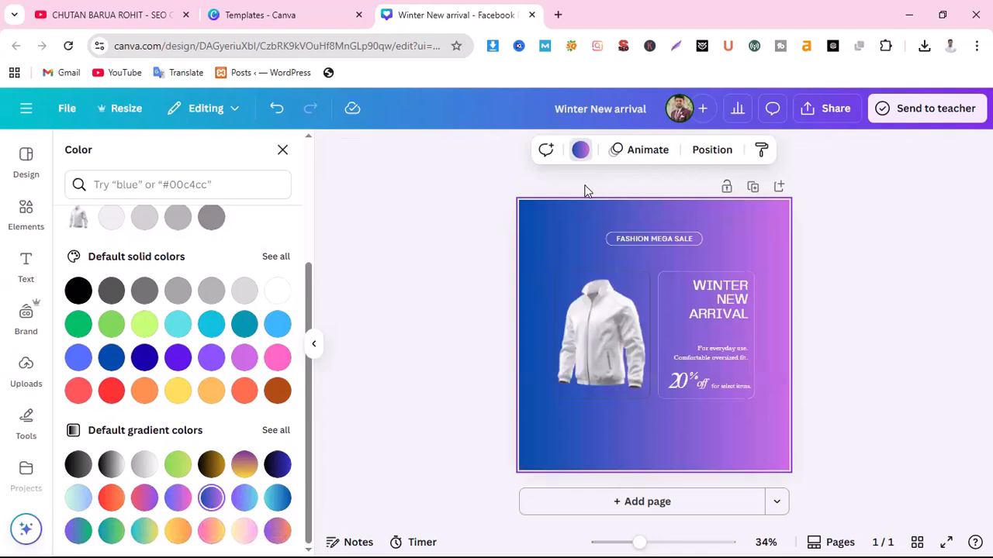
pyautogui.scroll(5, 120, 302)
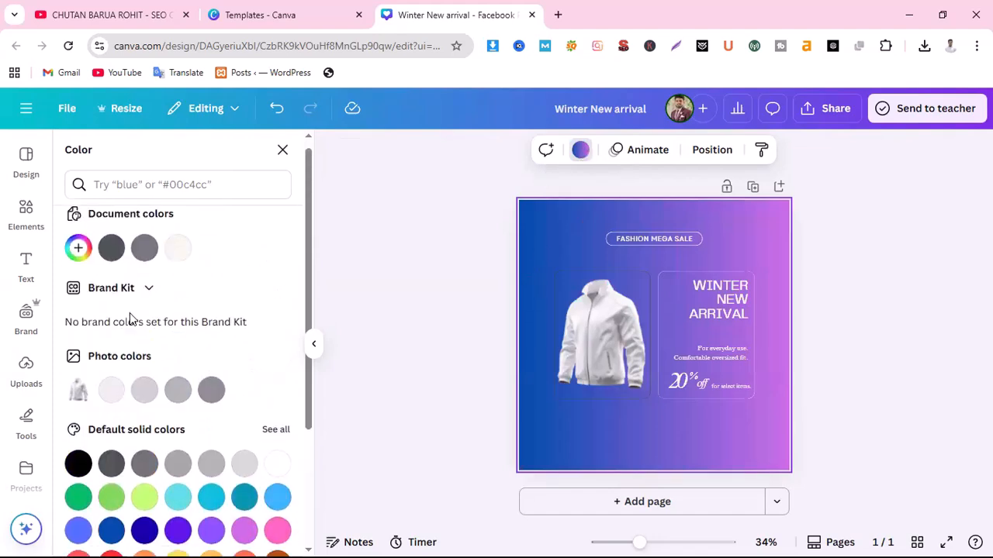
# Add a third gradient stop and set it to bright blue #0073EB
pyautogui.click(75, 259)
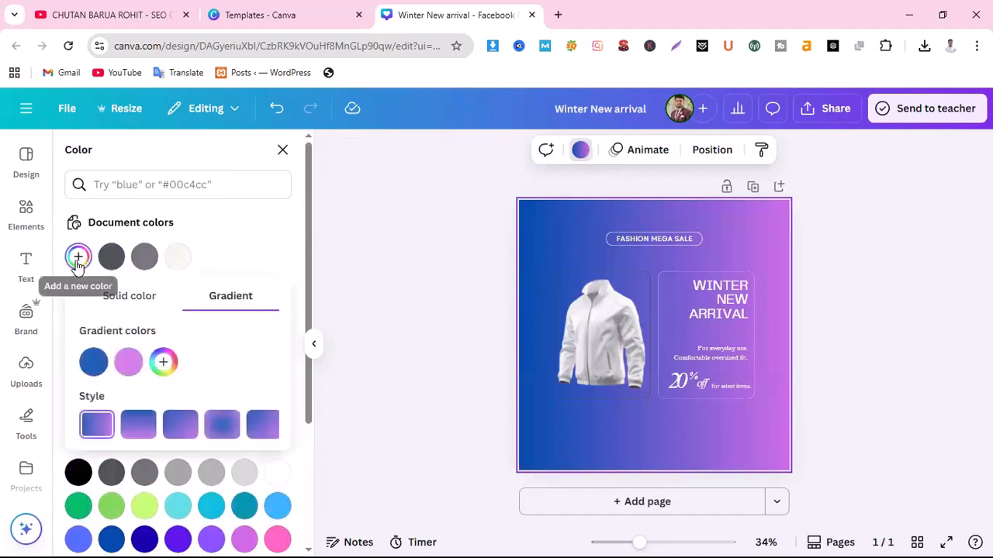
pyautogui.click(160, 362)
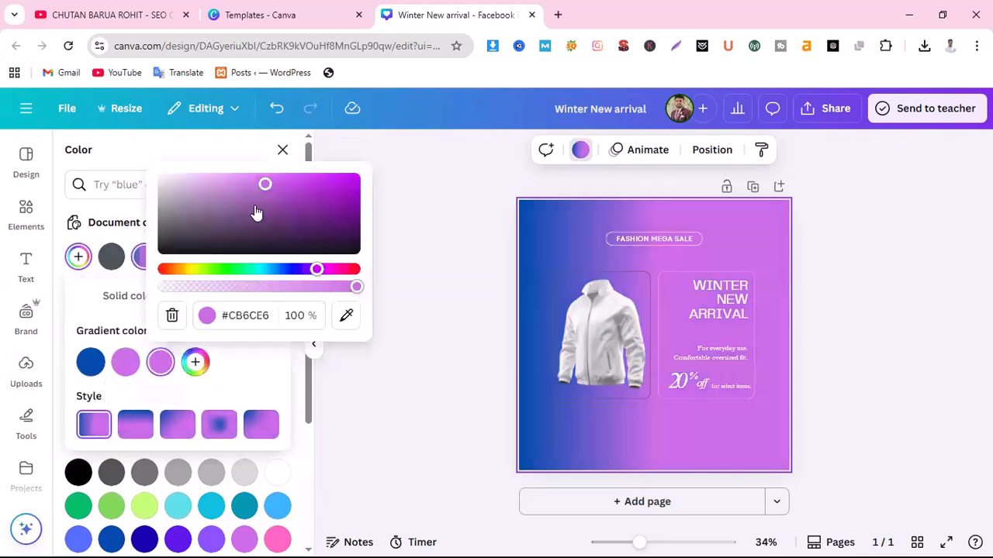
pyautogui.moveTo(266, 186); pyautogui.dragTo(310, 206)
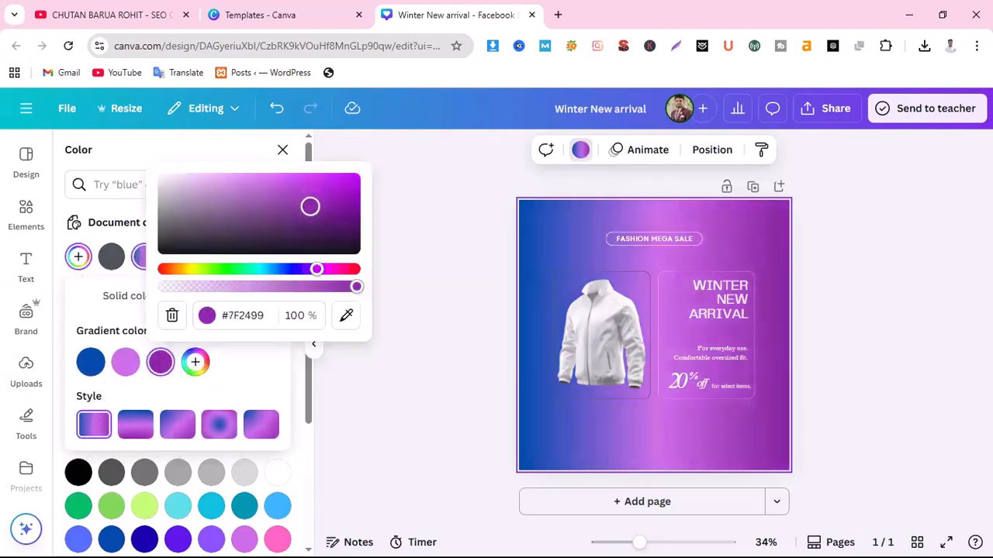
pyautogui.moveTo(316, 269); pyautogui.dragTo(275, 269)
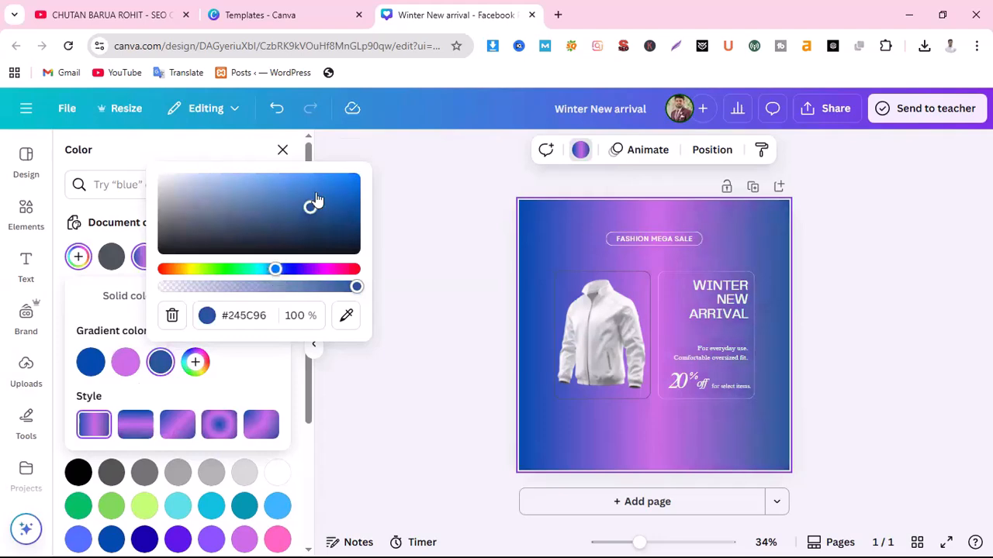
pyautogui.moveTo(310, 207); pyautogui.dragTo(364, 184)
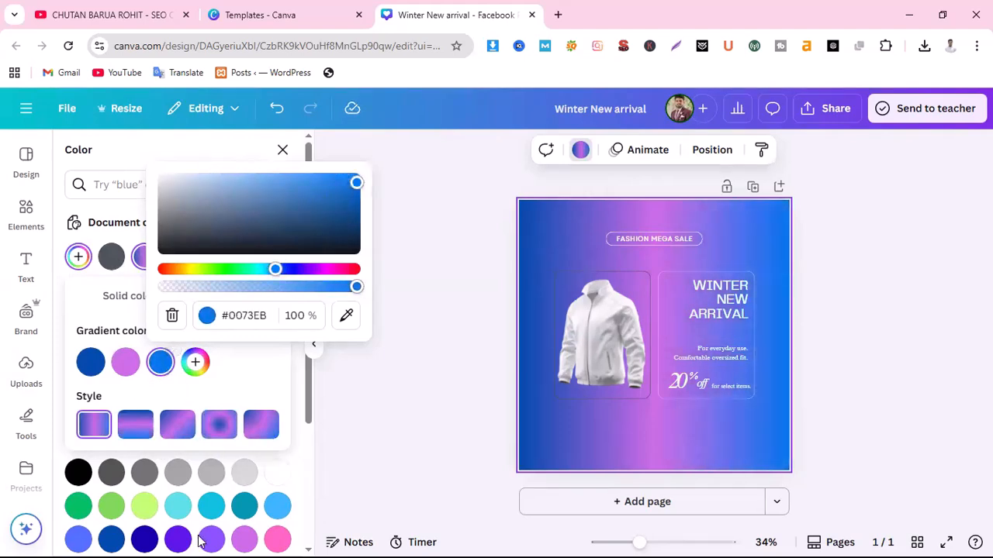
pyautogui.scroll(-3, 197, 540)
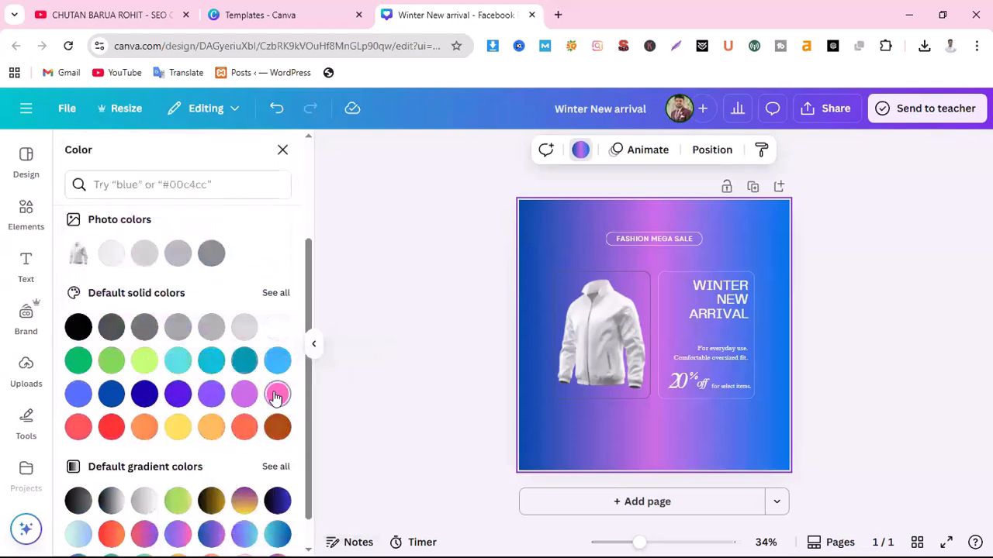
# Switch the background back to solid brown and adjust it to burnt orange #C24A00
pyautogui.click(277, 396)
pyautogui.click(277, 427)
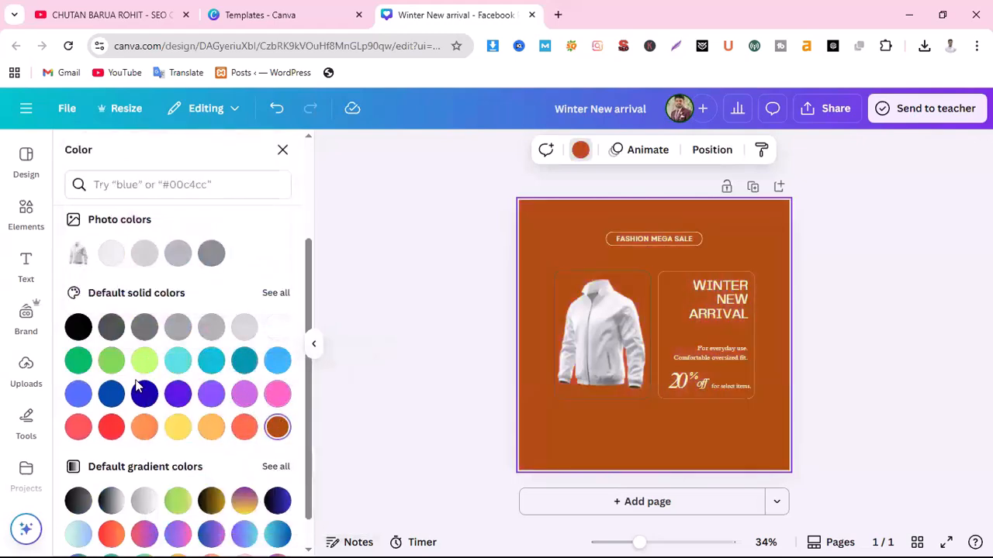
pyautogui.scroll(3, 135, 384)
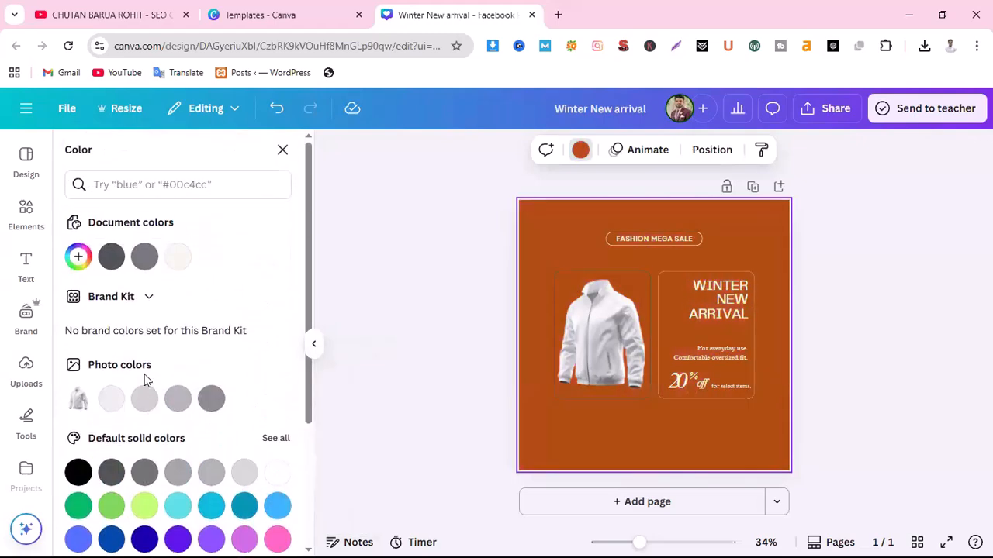
pyautogui.click(580, 150)
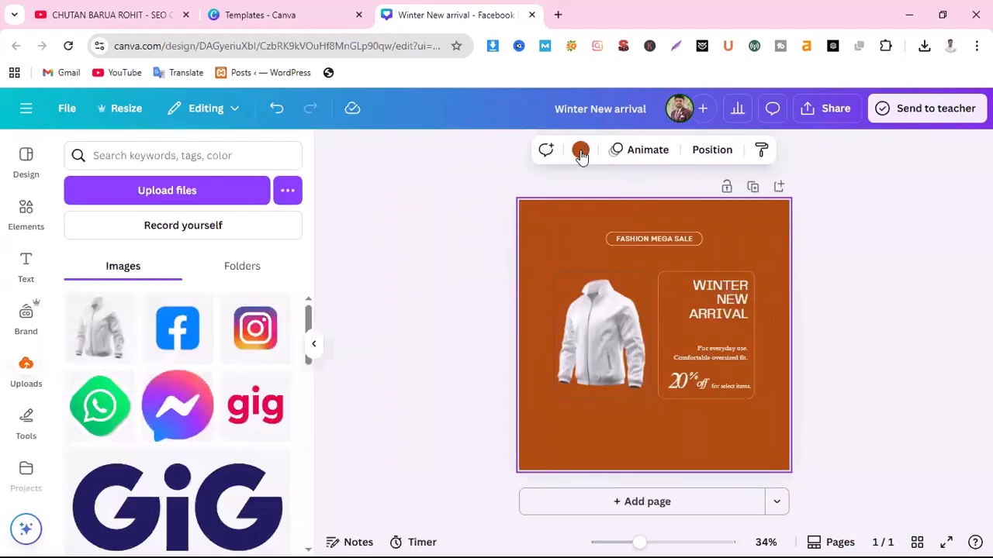
pyautogui.click(580, 150)
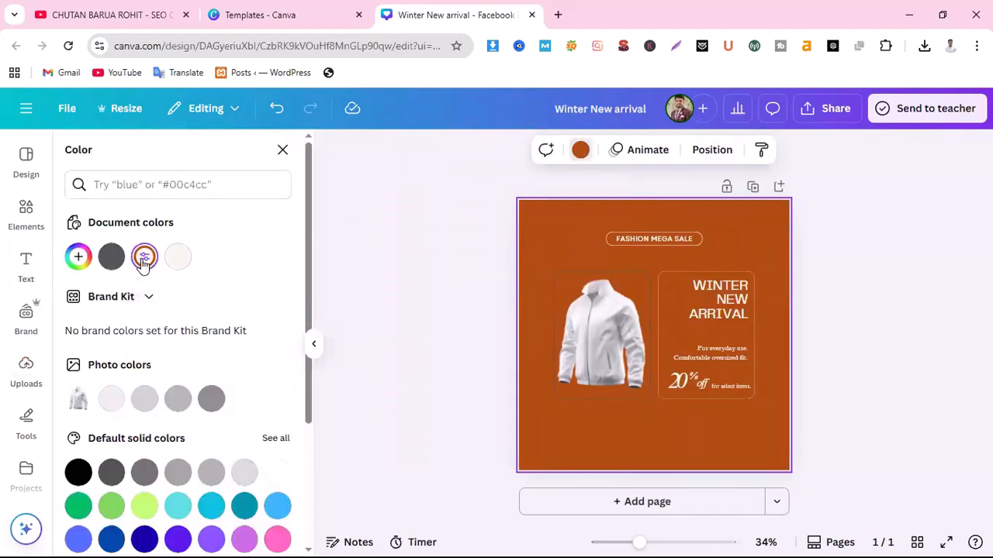
pyautogui.click(143, 265)
pyautogui.click(144, 265)
pyautogui.click(143, 264)
pyautogui.moveTo(255, 353); pyautogui.dragTo(293, 348)
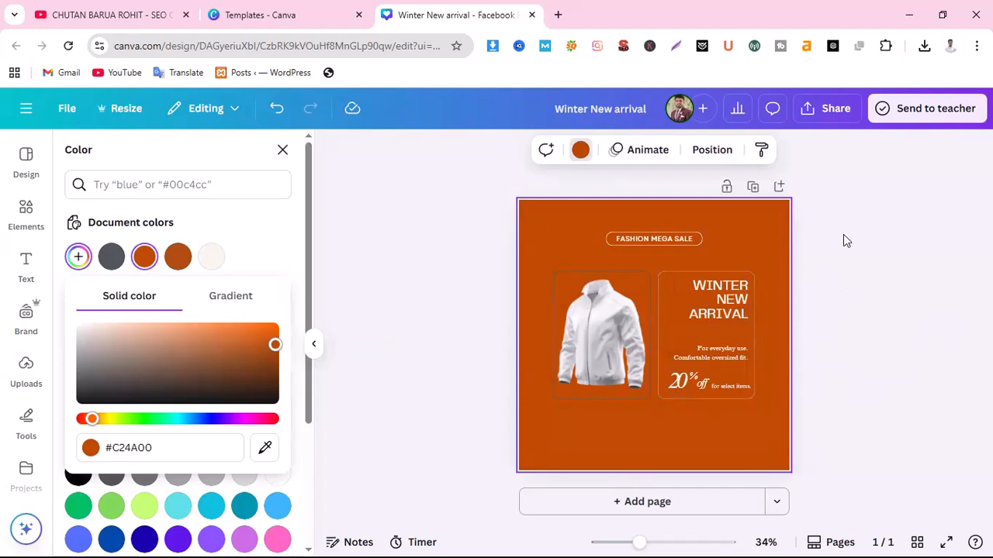
# Download the Winter New arrival design as a 1080 × 1080 PNG, then minimise Canva
pyautogui.click(835, 110)
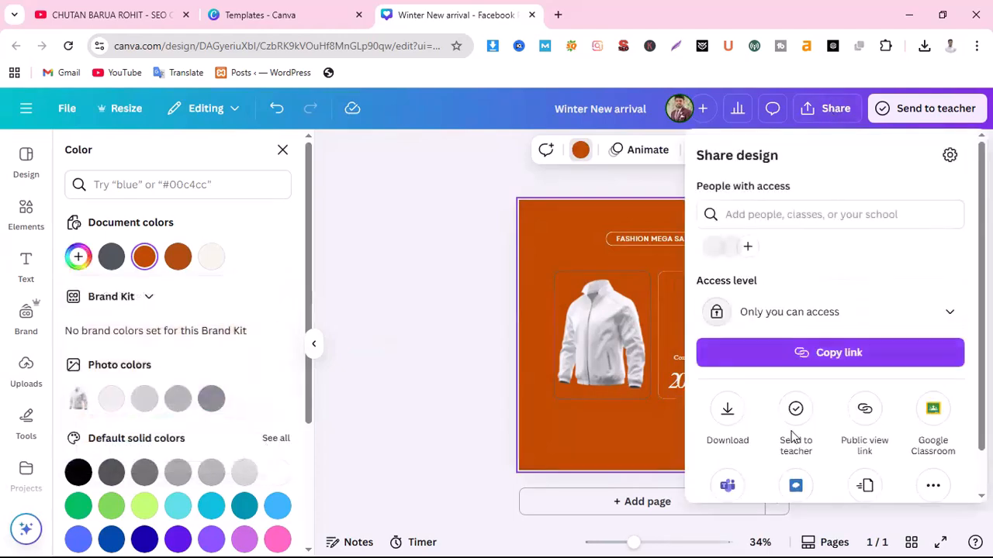
pyautogui.click(728, 411)
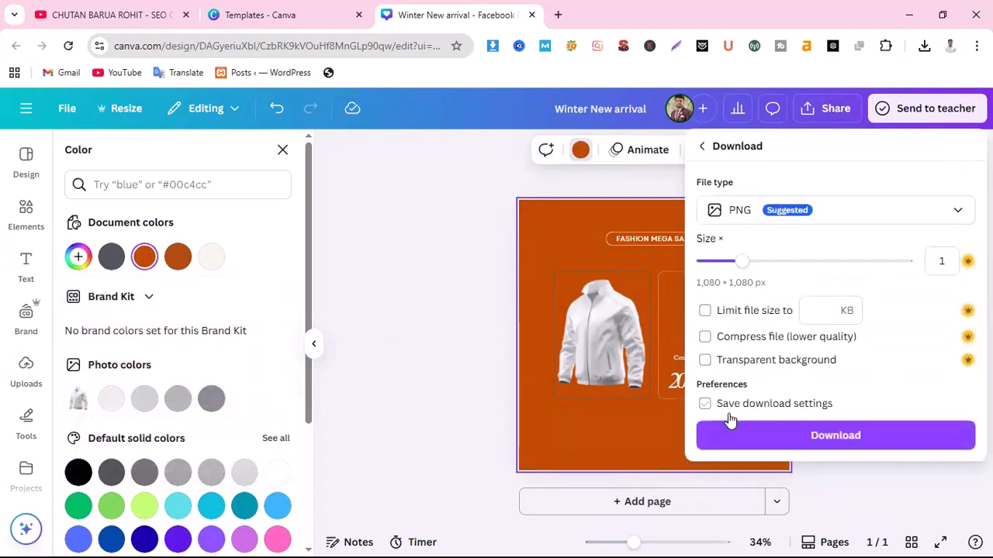
pyautogui.click(809, 437)
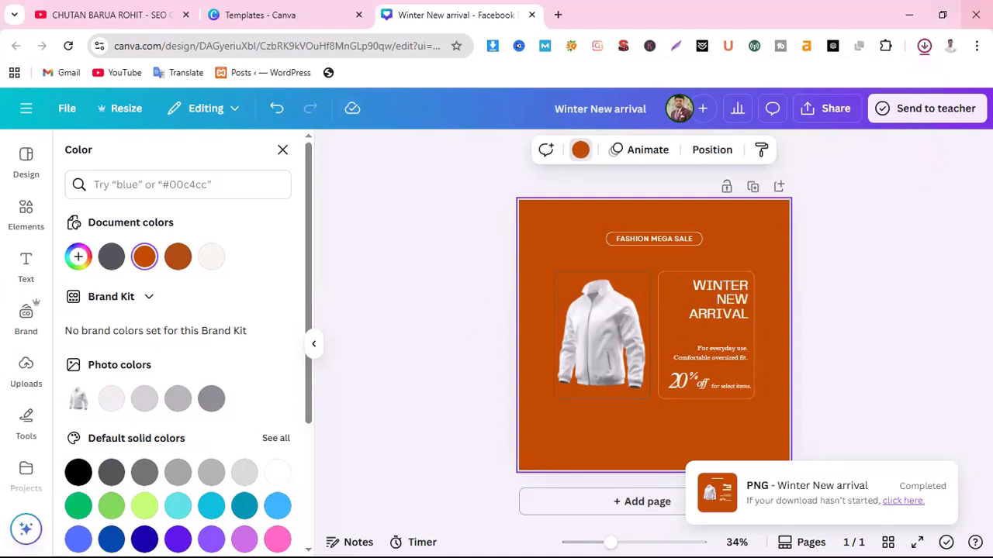
pyautogui.click(910, 16)
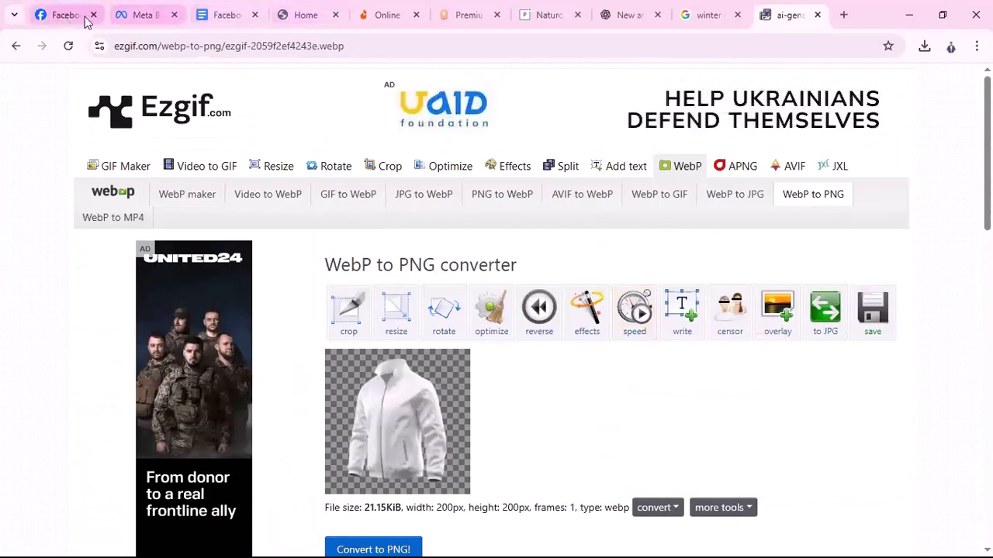
# Return to Meta Business Suite and scroll Finlay BD Shop's Home overview to Create Post
pyautogui.click(133, 15)
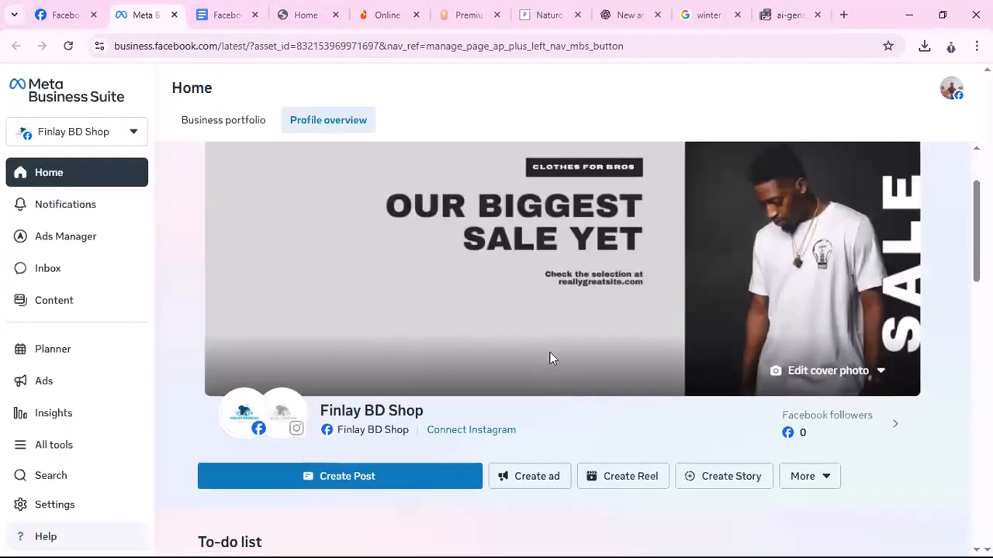
pyautogui.scroll(-2, 550, 352)
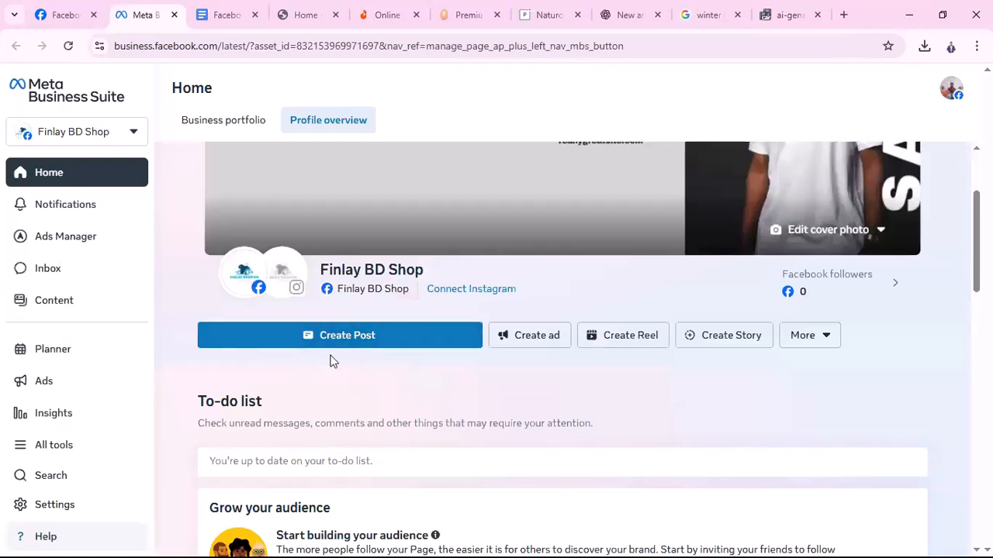
pyautogui.scroll(-1, 627, 364)
pyautogui.scroll(3, 632, 359)
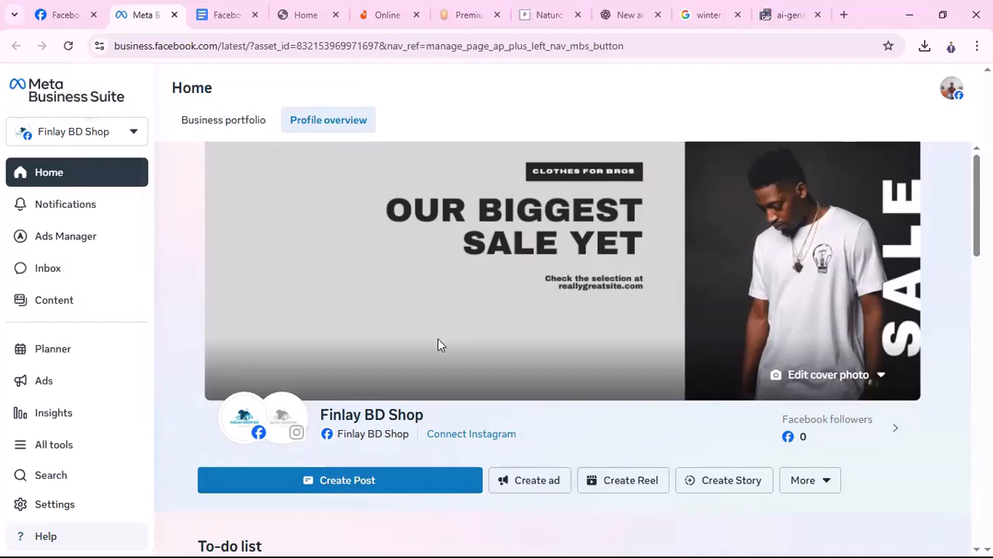
pyautogui.scroll(-1, 383, 335)
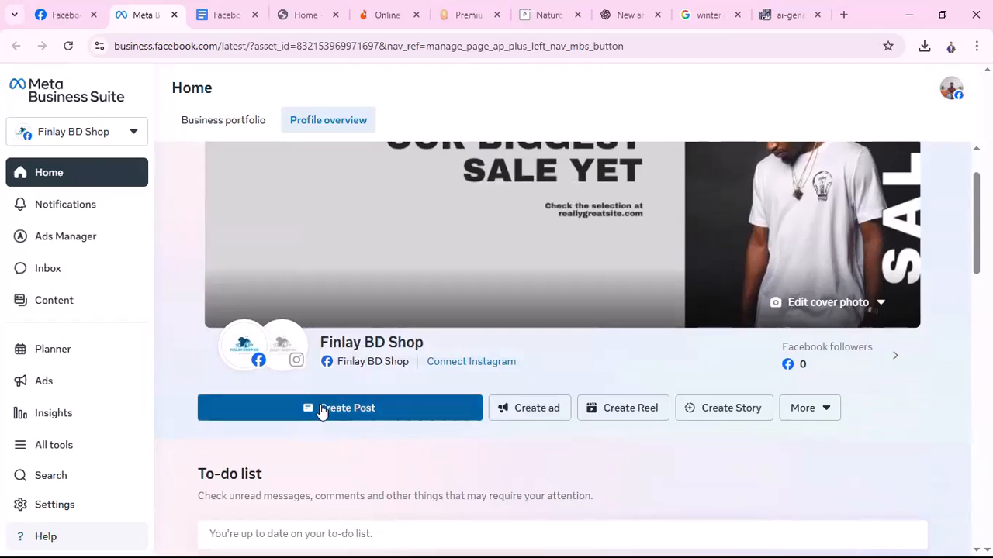
# Start a new post and verify only Finlay BD Shop is ticked under Post to
pyautogui.click(322, 411)
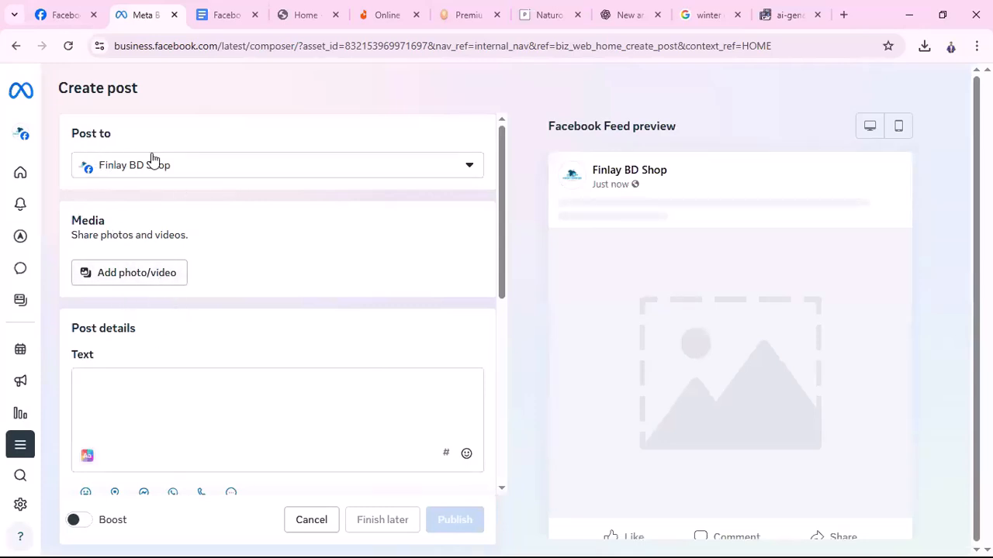
pyautogui.click(473, 165)
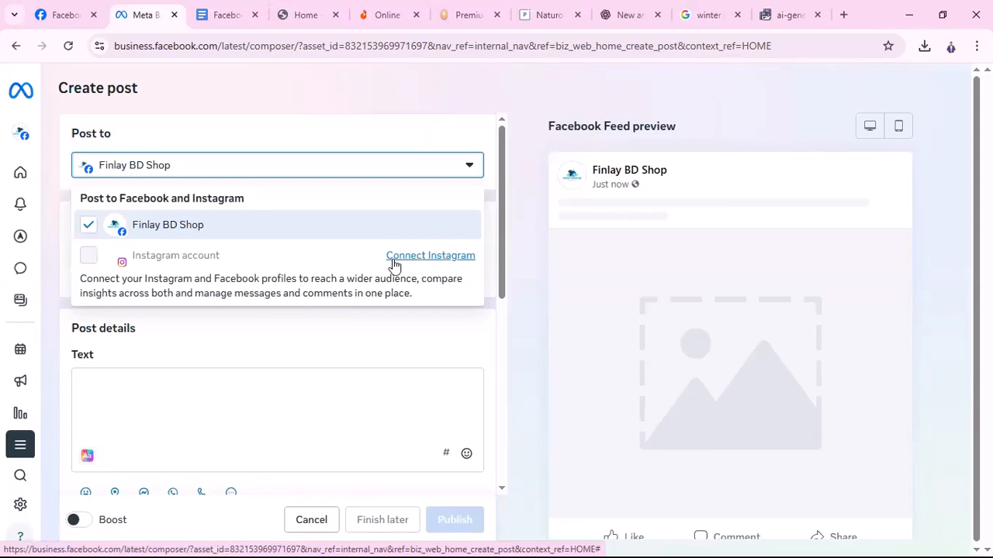
pyautogui.click(487, 278)
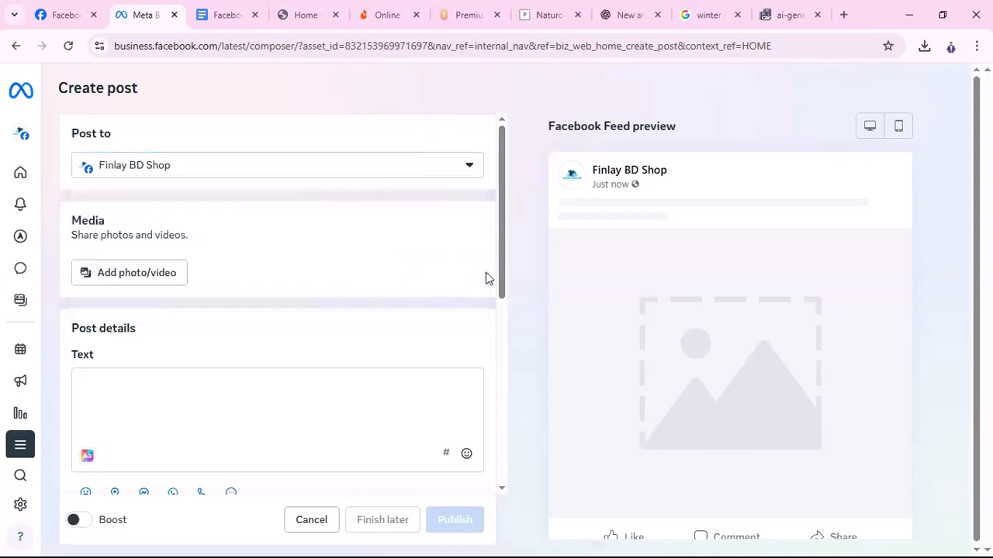
# Attach the Winter New arrival image from Downloads to the post
pyautogui.click(127, 278)
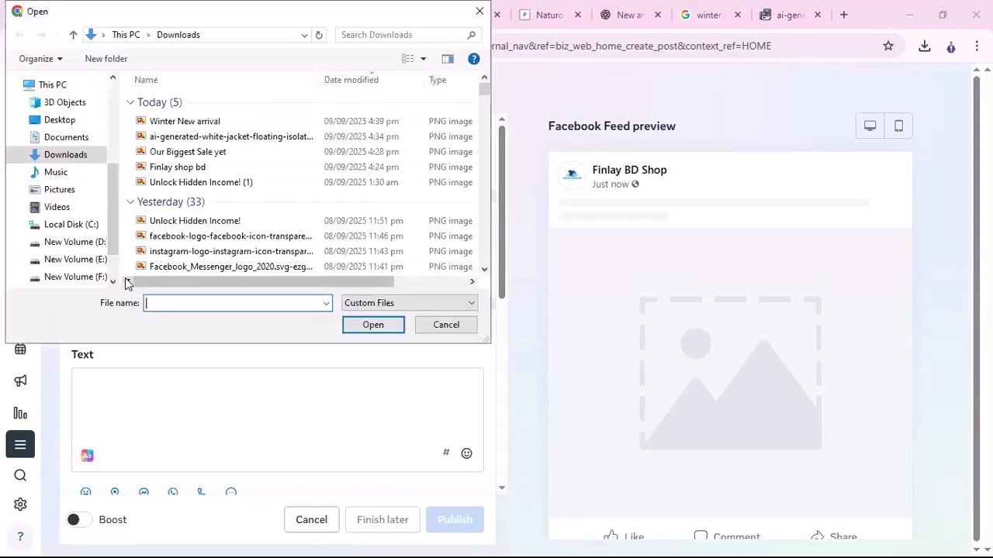
pyautogui.click(178, 122)
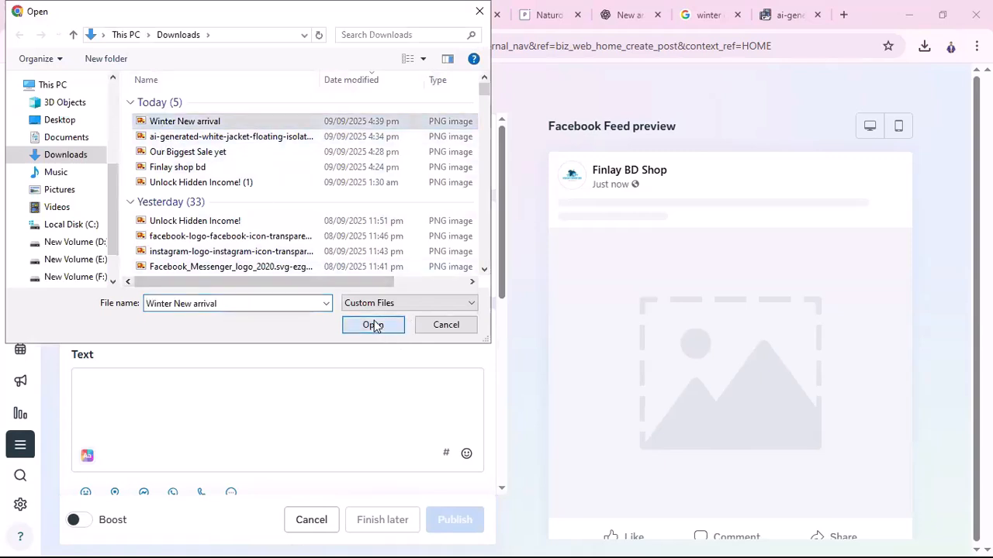
pyautogui.click(374, 326)
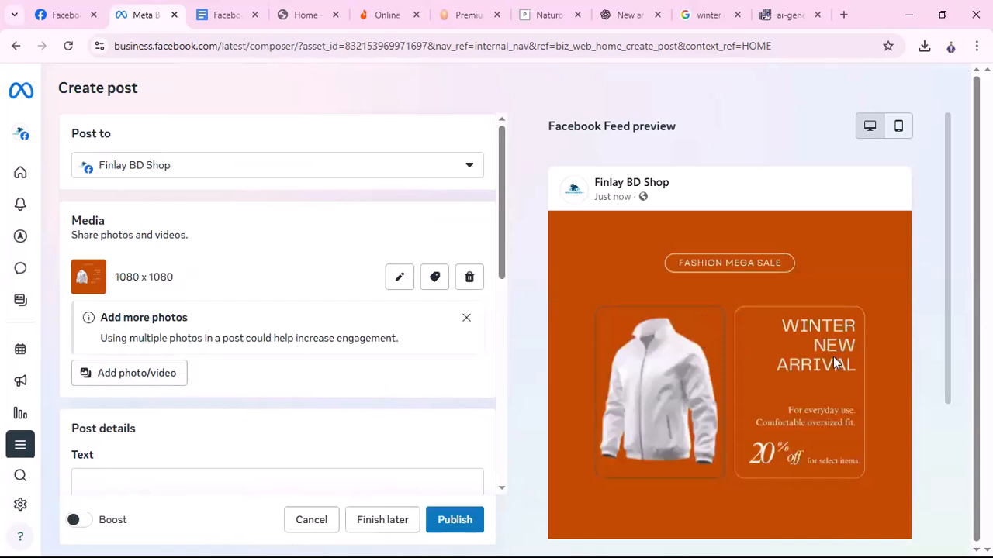
pyautogui.scroll(-2, 733, 399)
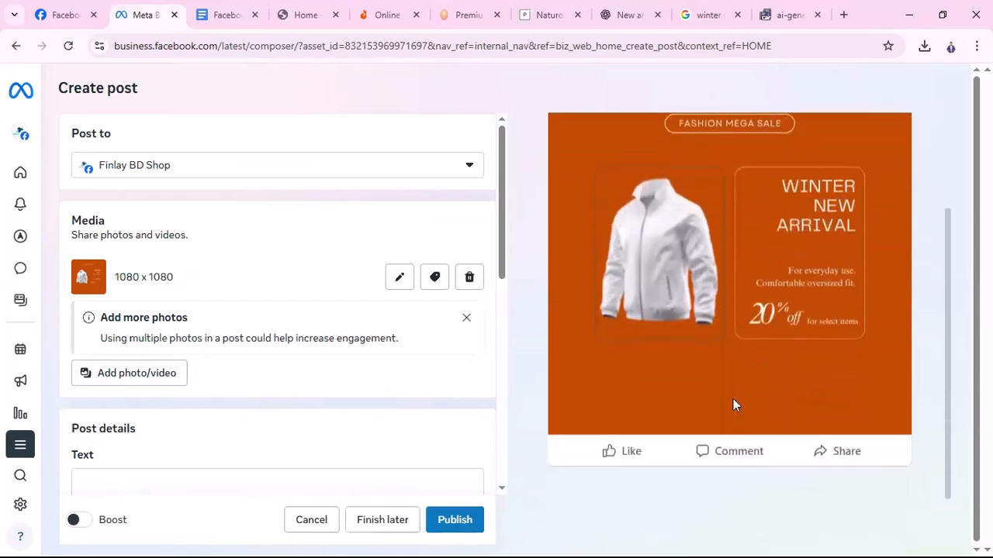
pyautogui.scroll(1, 756, 325)
pyautogui.scroll(1, 756, 325)
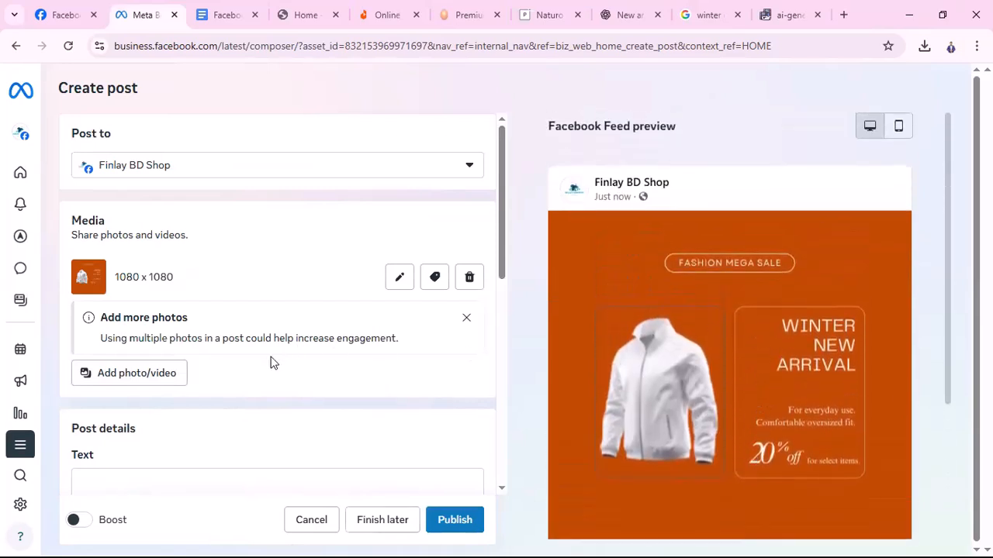
pyautogui.scroll(-3, 270, 362)
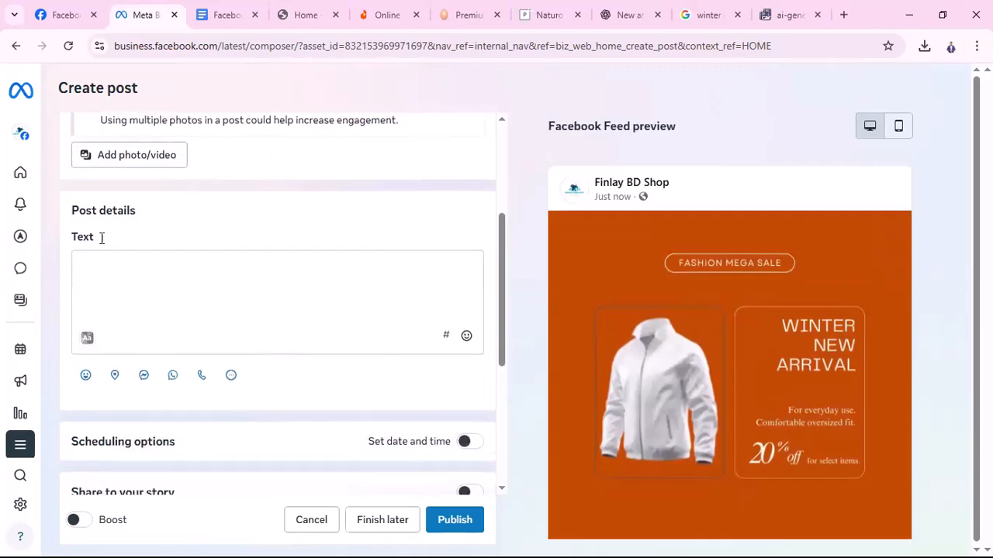
# Put the cursor in the post's Text box, then switch to the marketing A to Z Doc
pyautogui.click(198, 269)
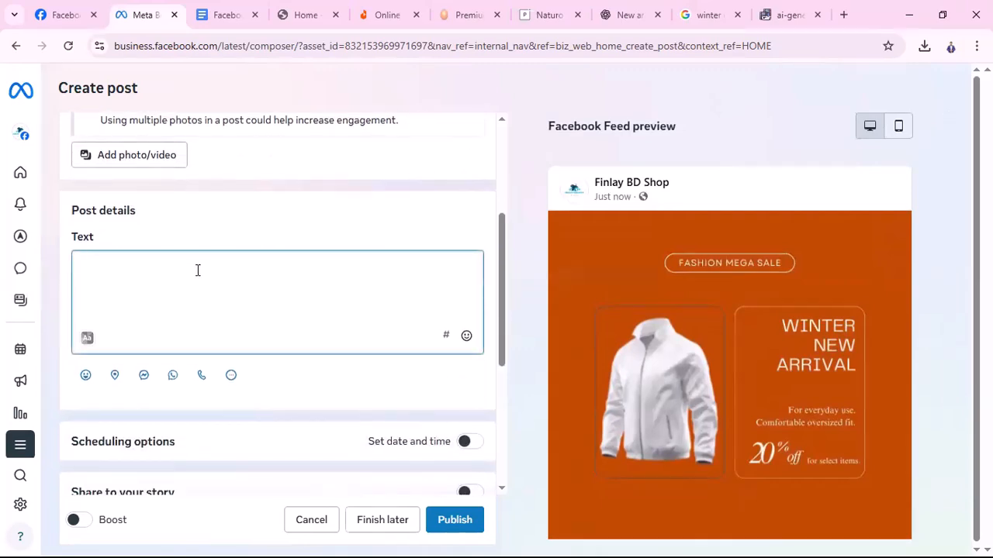
pyautogui.click(227, 15)
pyautogui.scroll(-1, 402, 400)
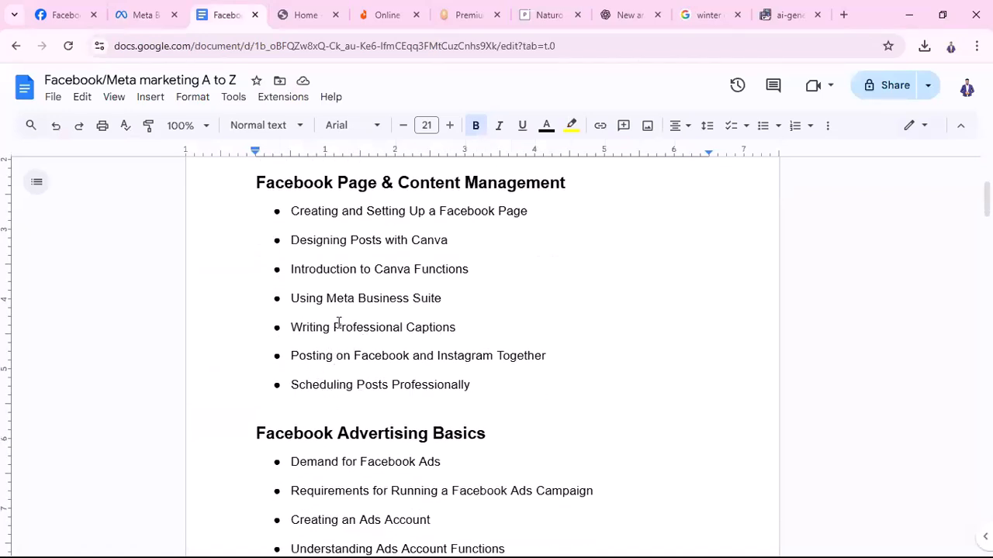
# Highlight 'Writing Professional Captions' in the outline, then move through to the ChatGPT tab
pyautogui.moveTo(287, 328); pyautogui.dragTo(477, 331)
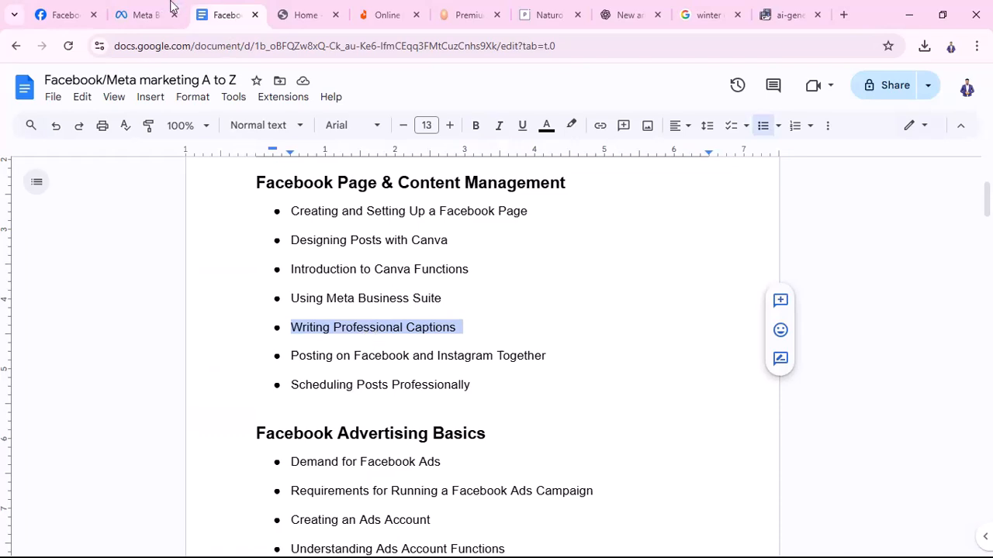
pyautogui.click(147, 14)
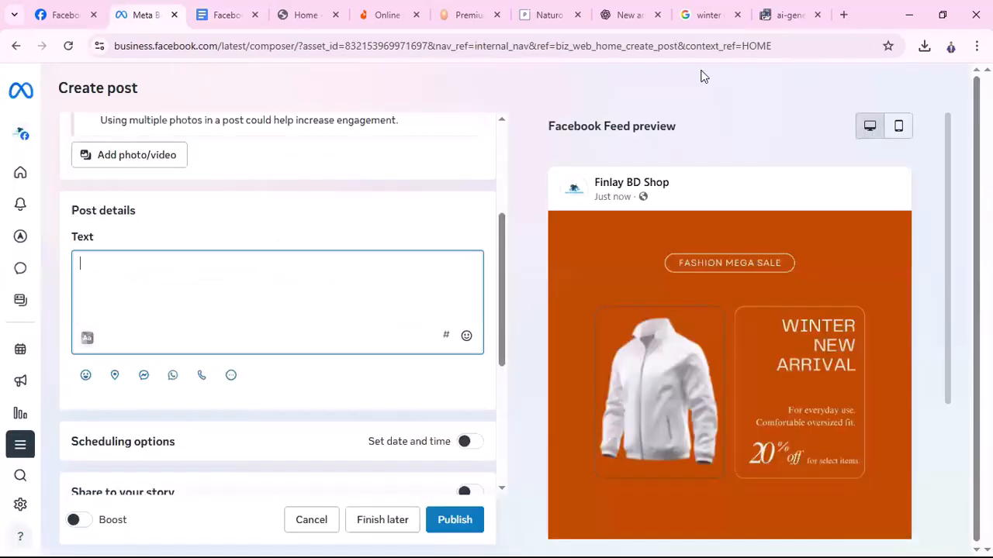
pyautogui.click(627, 15)
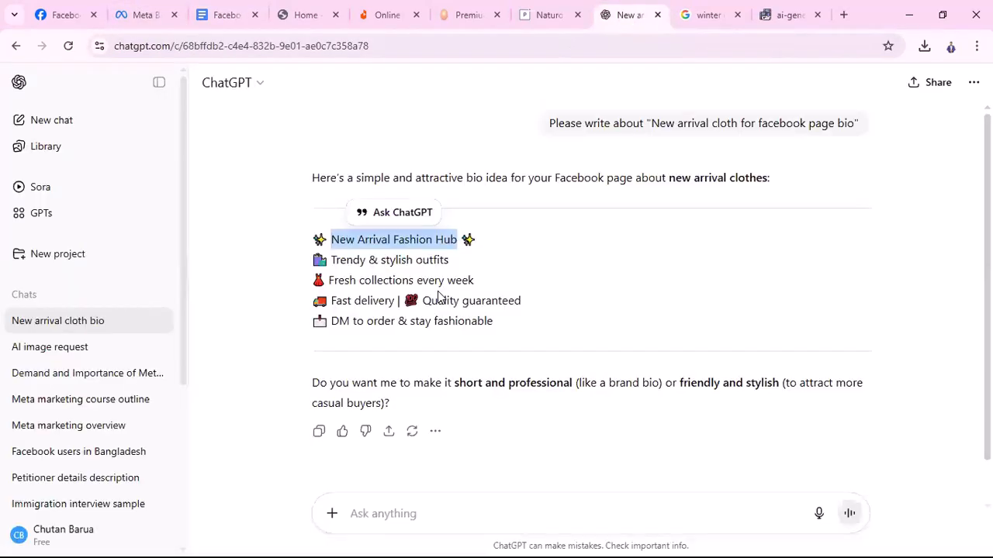
# In a new chat, request captions for a Winter new arrival clothing Facebook page post
pyautogui.click(59, 128)
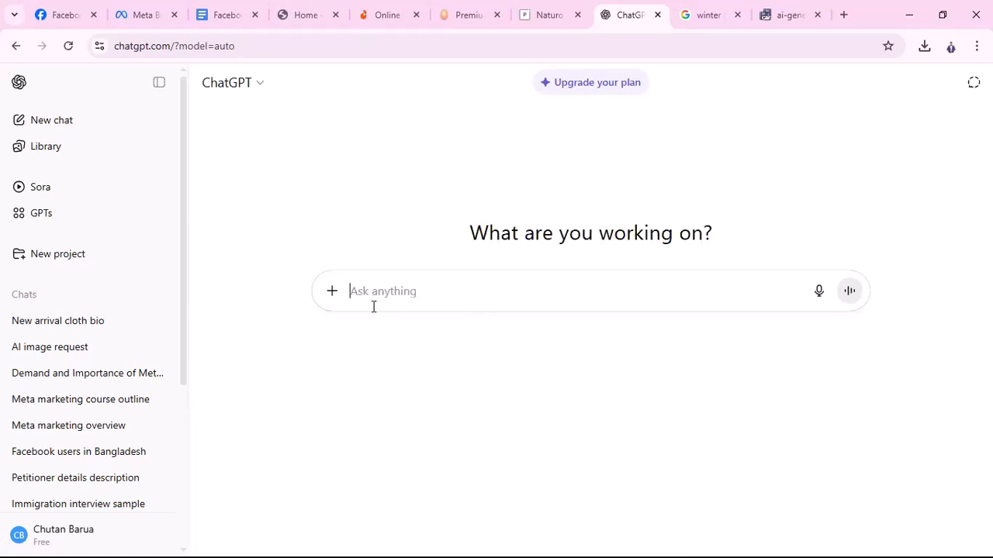
pyautogui.write('Plea')
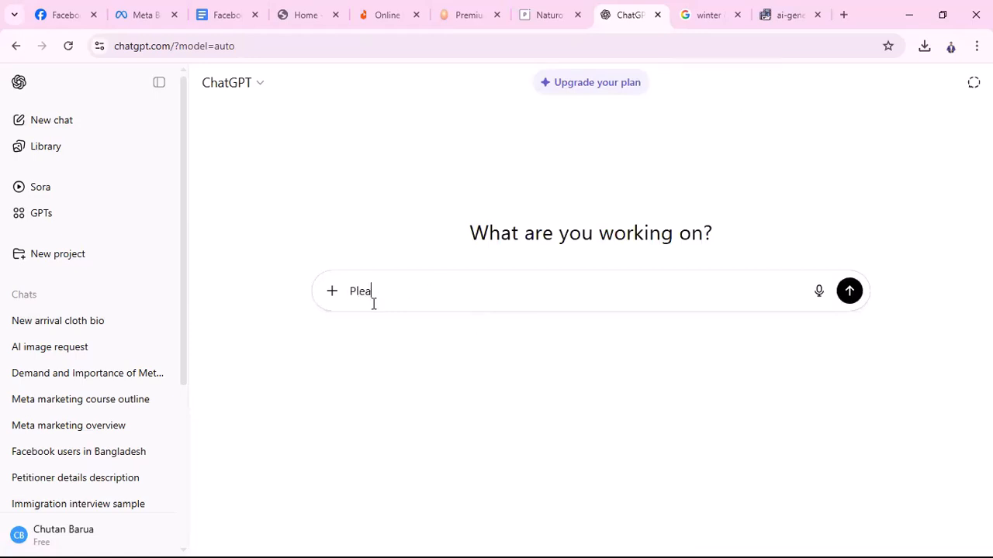
pyautogui.write('se wri')
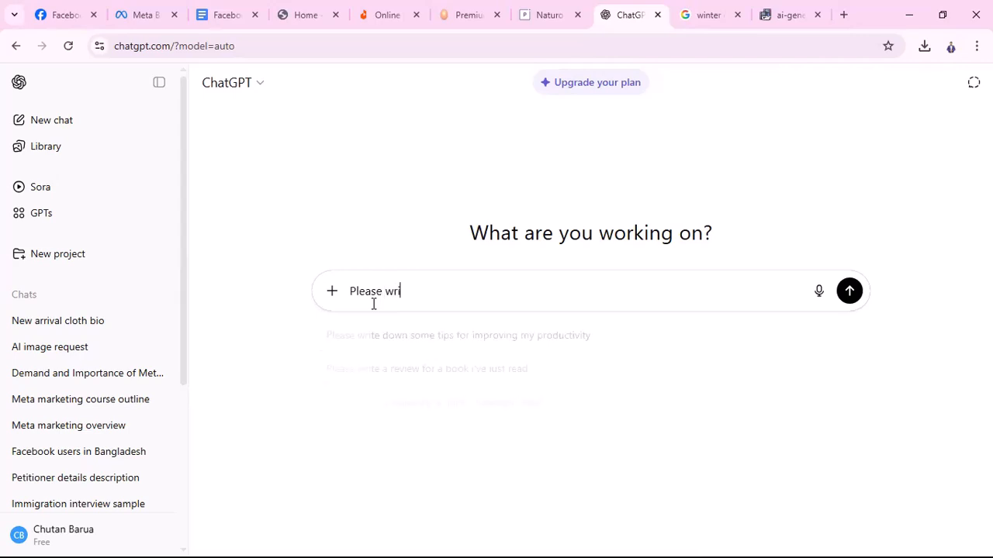
pyautogui.write('te an')
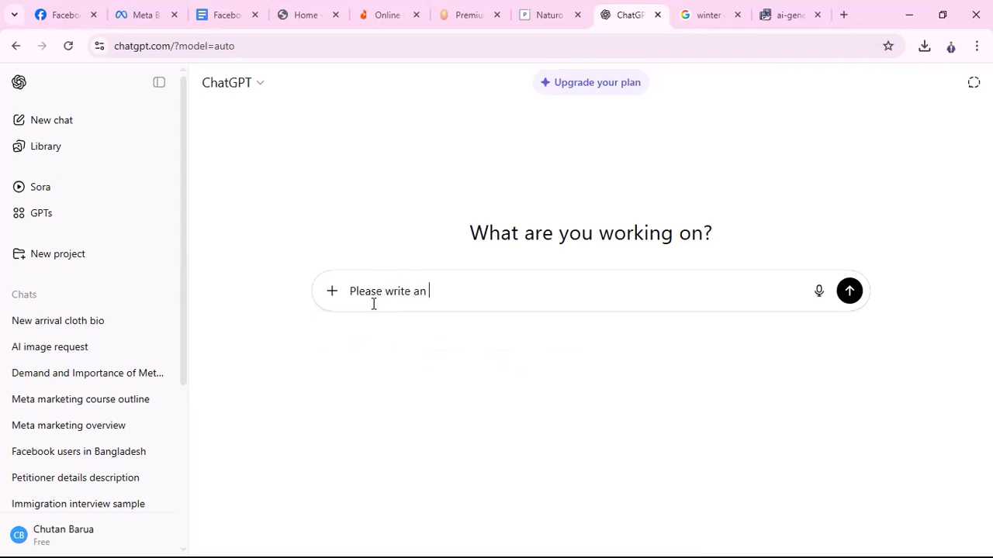
pyautogui.press('BackSpace')
pyautogui.write('captio')
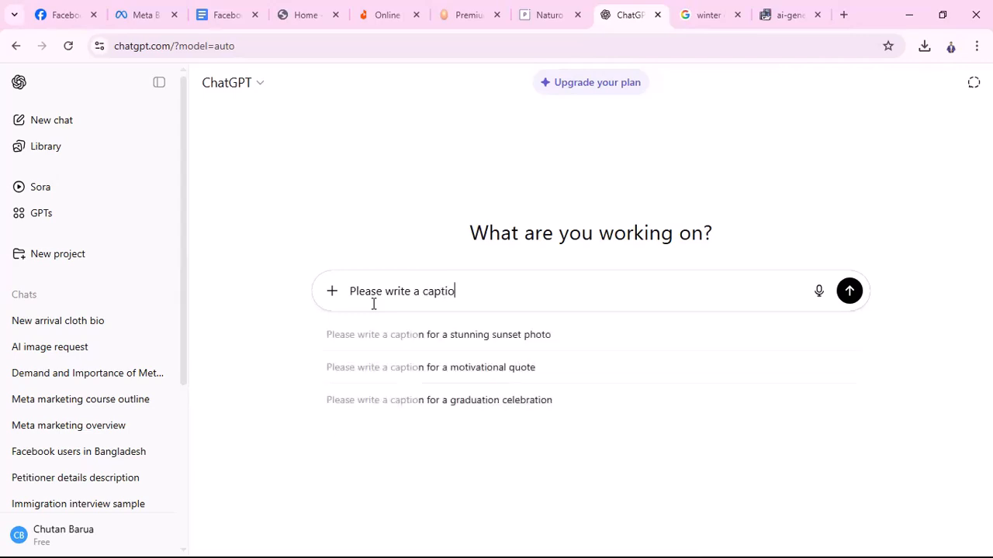
pyautogui.write('ns fo')
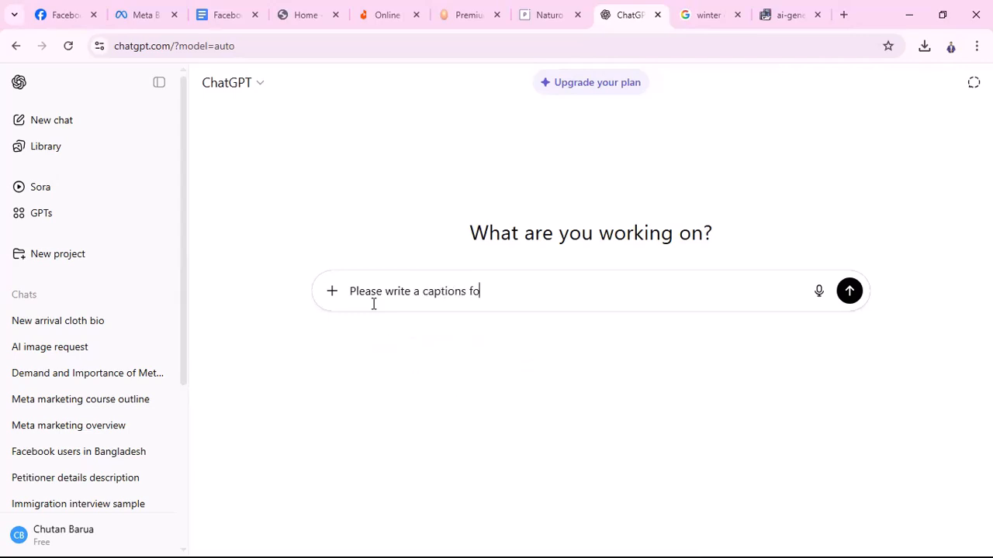
pyautogui.write('r Wniter new arri')
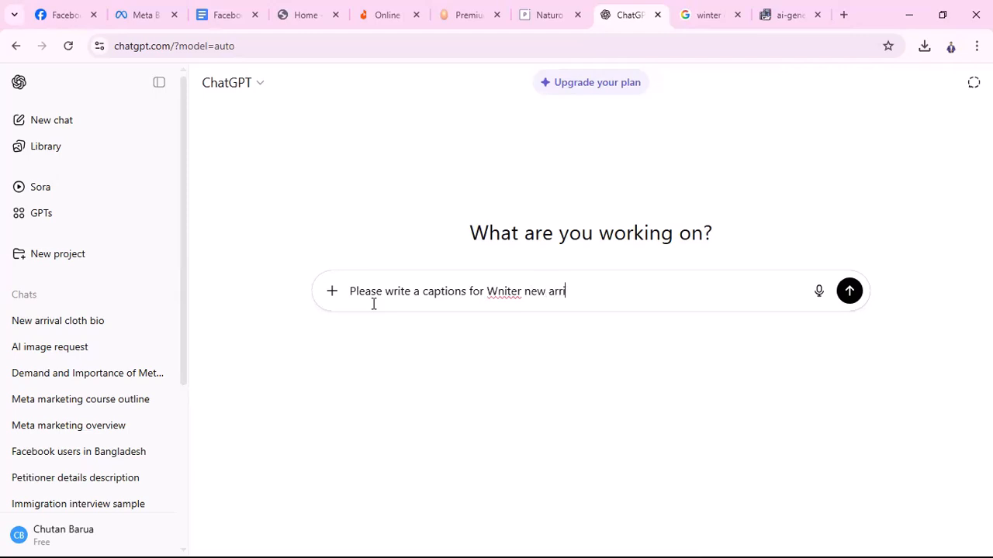
pyautogui.write('va')
pyautogui.write('l cloth')
pyautogui.write('for')
pyautogui.write('facev')
pyautogui.write('oo')
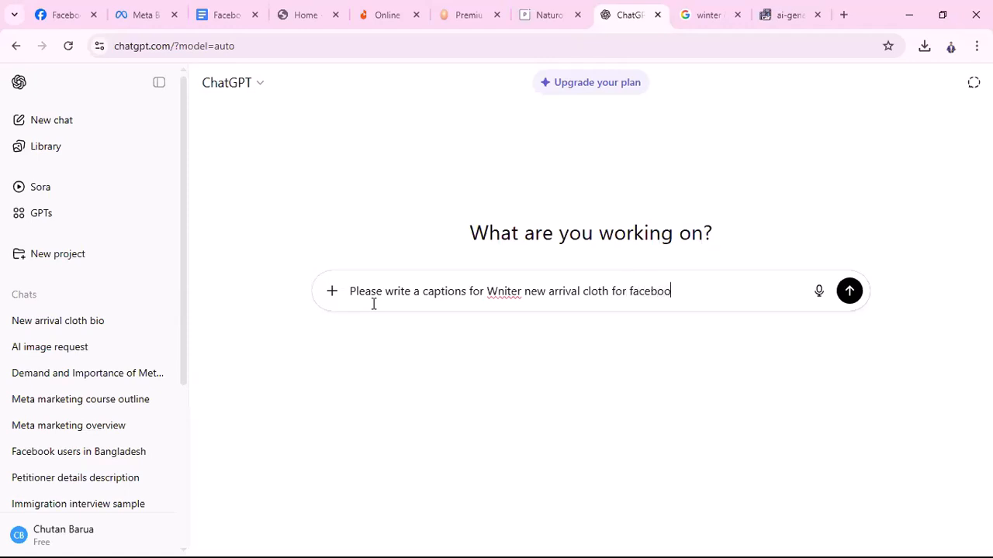
pyautogui.write('k page post')
pyautogui.click(508, 293)
pyautogui.press('BackSpace')
pyautogui.press('BackSpace')
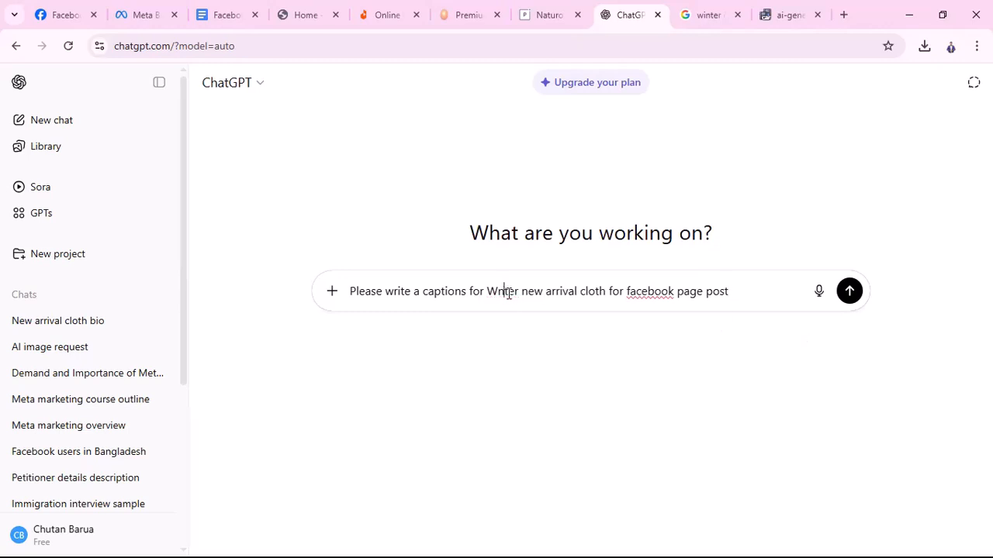
pyautogui.write('in')
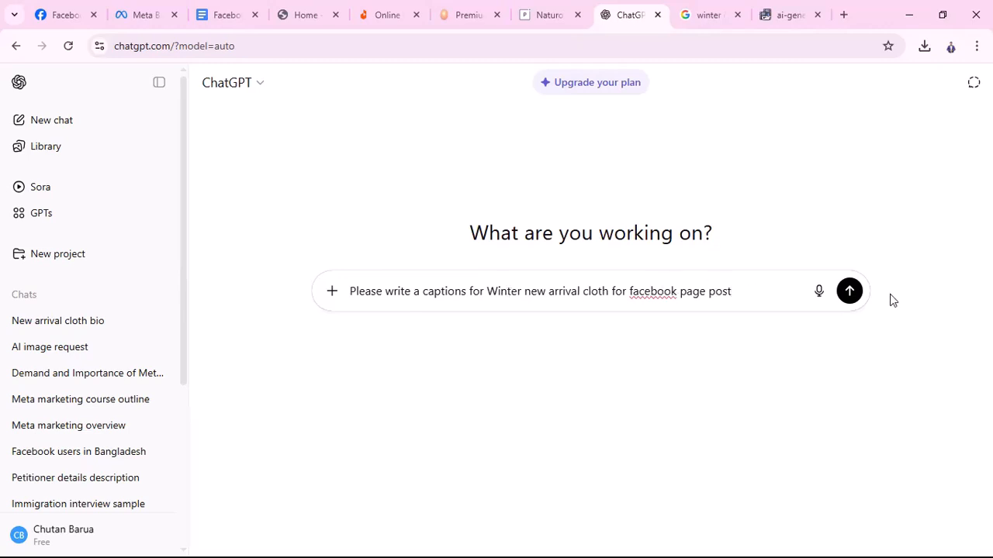
pyautogui.click(845, 295)
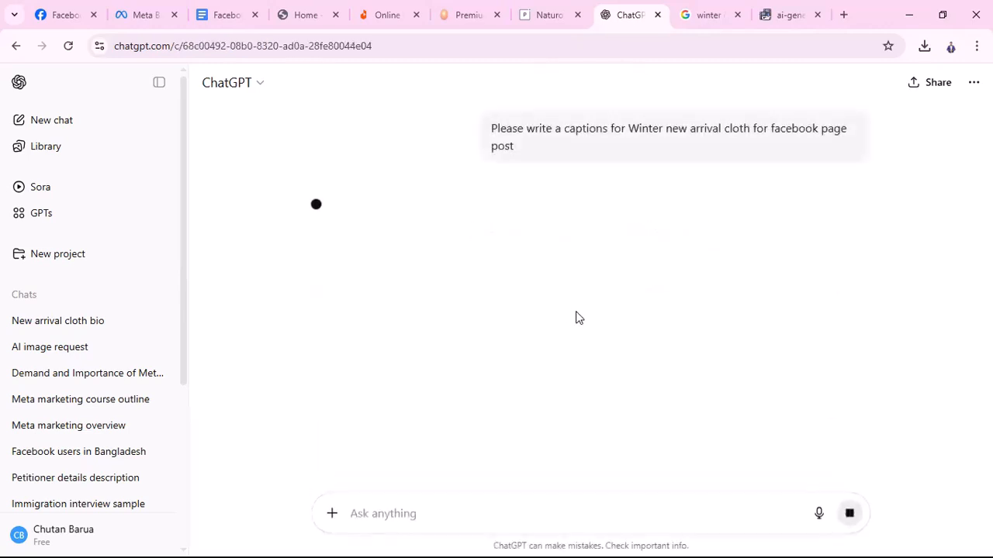
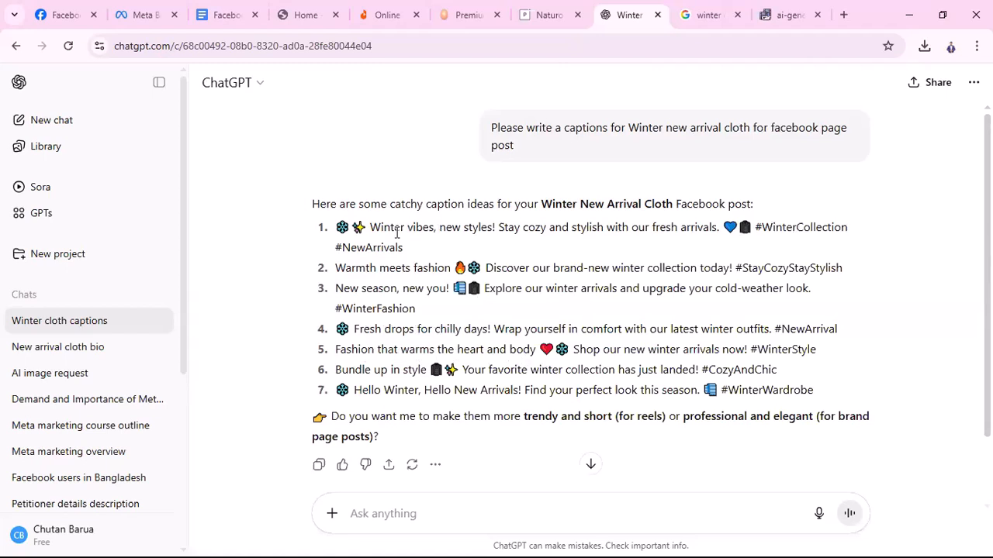
# Select and copy the first winter caption suggestion in ChatGPT's reply
pyautogui.moveTo(336, 227); pyautogui.dragTo(750, 233)
pyautogui.hotkey('ctrl', 'c')
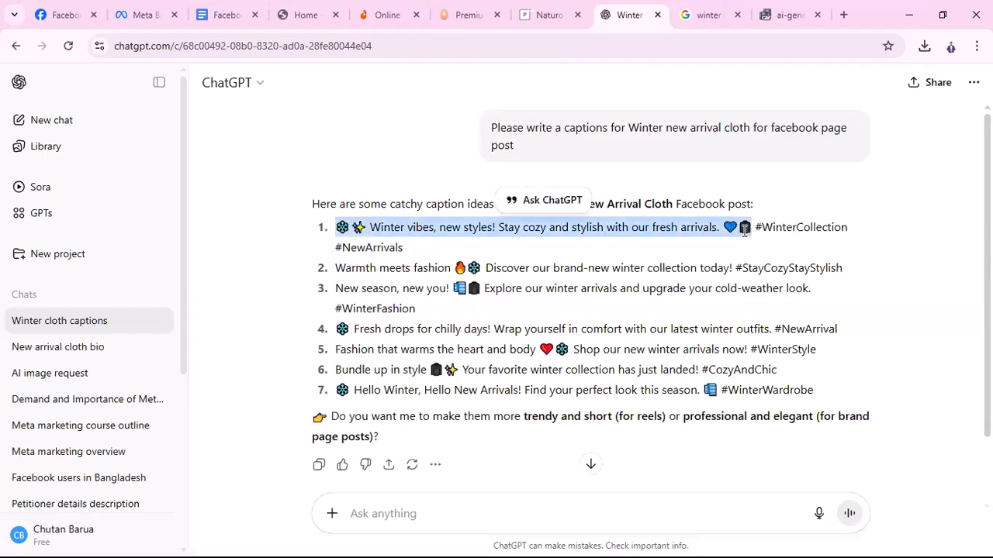
# Paste the 'Winter vibes, new styles!' caption into the post's text
pyautogui.click(116, 23)
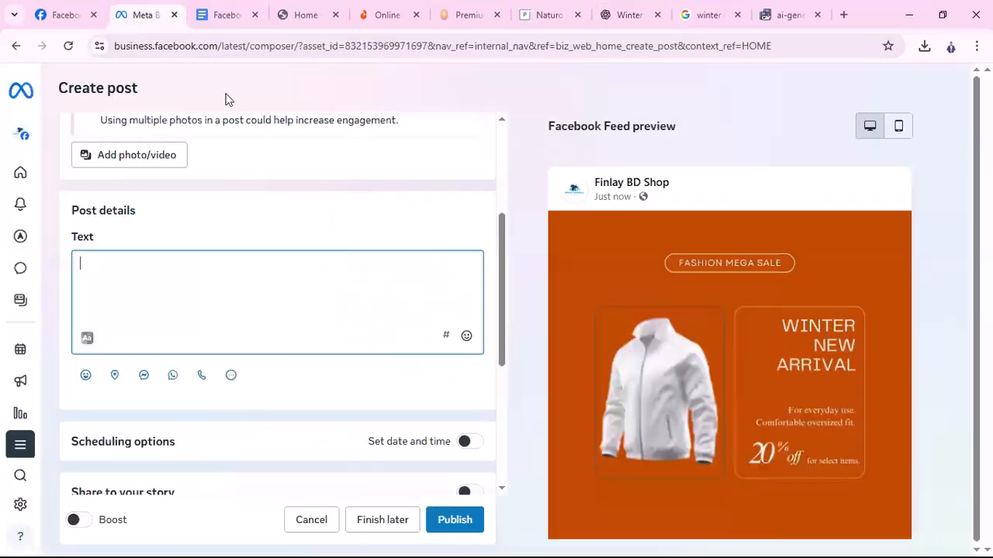
pyautogui.hotkey('ctrl', 'v')
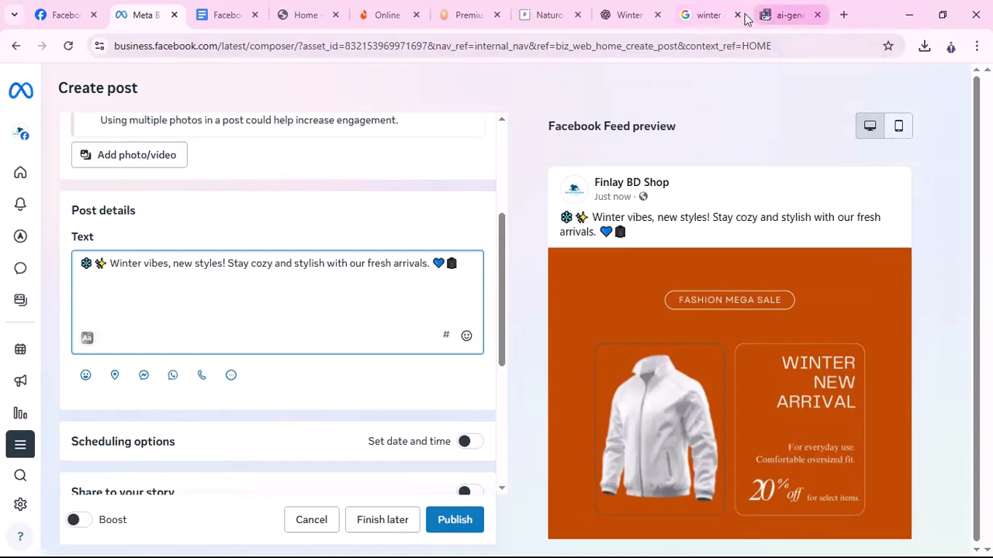
pyautogui.click(629, 15)
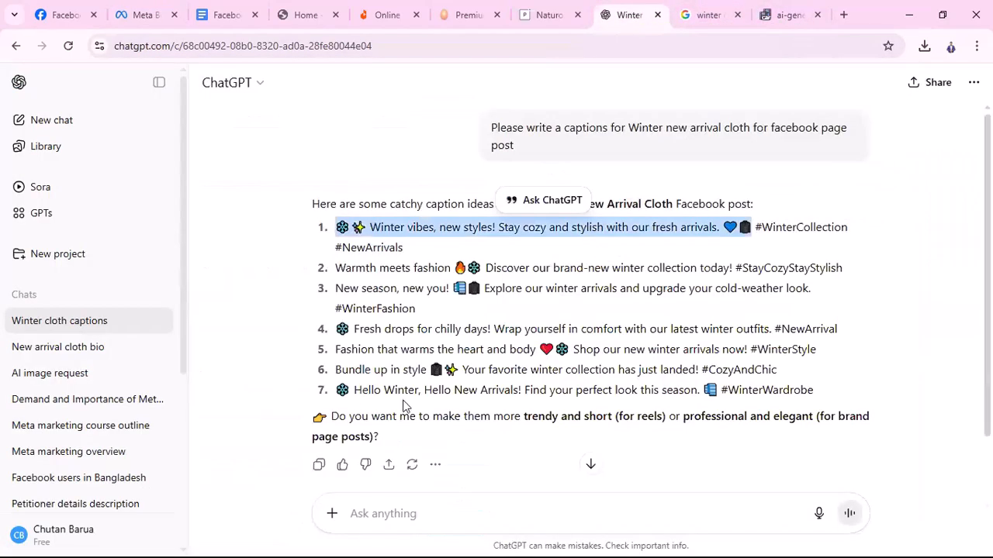
# Ask ChatGPT to 'describe something about the products short' and select its 'Stay Warm, Stay Stylish!' paragraph
pyautogui.click(406, 517)
pyautogui.write('please')
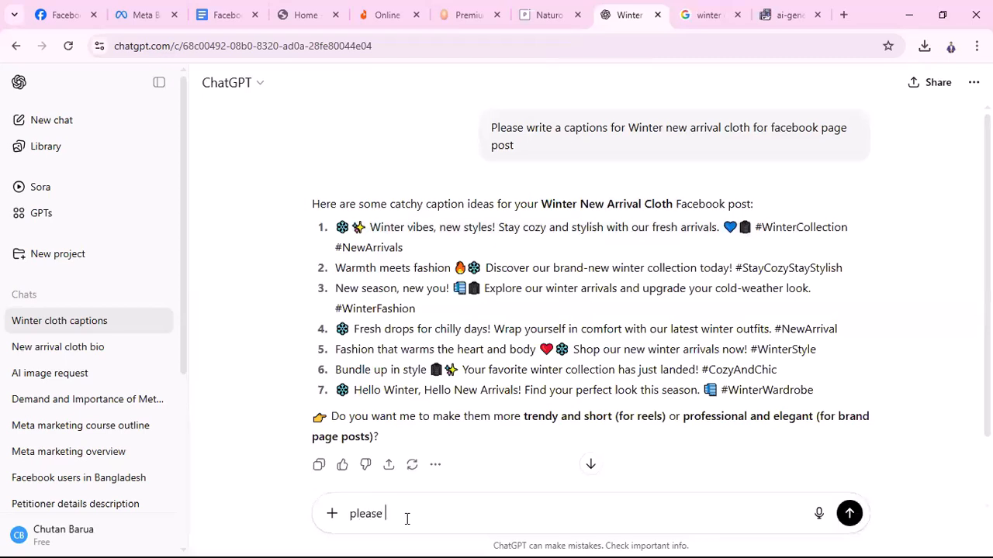
pyautogui.write(' describe something about the ')
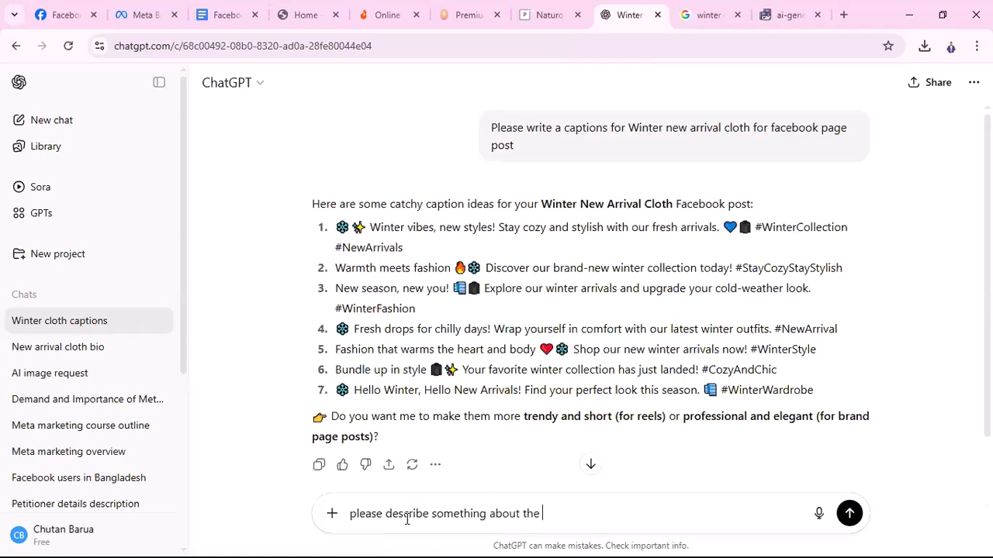
pyautogui.write('produc')
pyautogui.write('ts')
pyautogui.write(' sh')
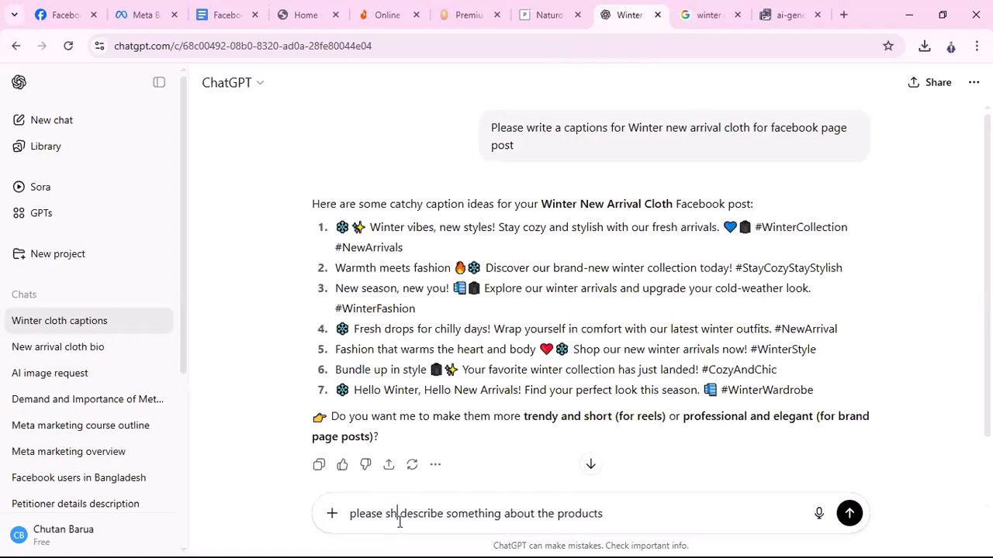
pyautogui.write('r')
pyautogui.press('BackSpace')
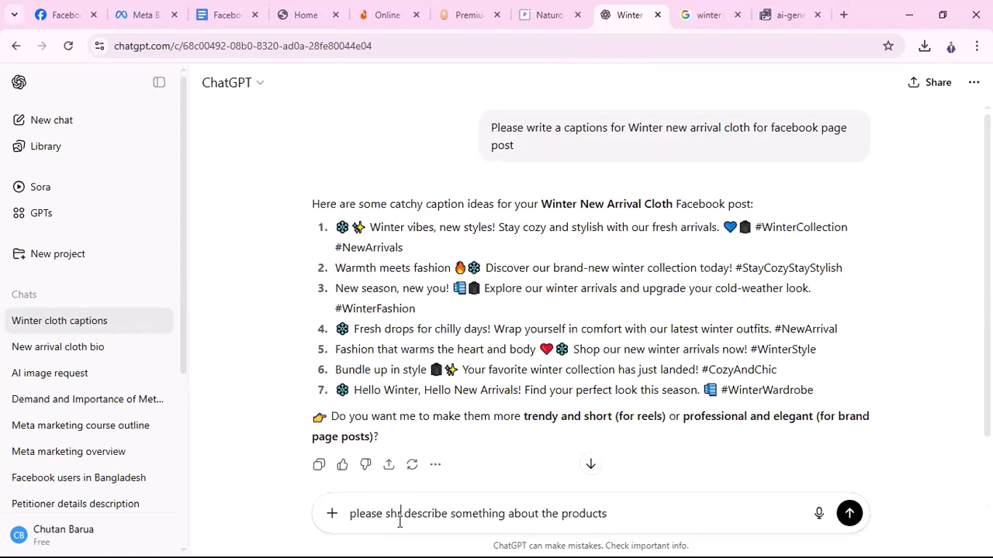
pyautogui.write('ort')
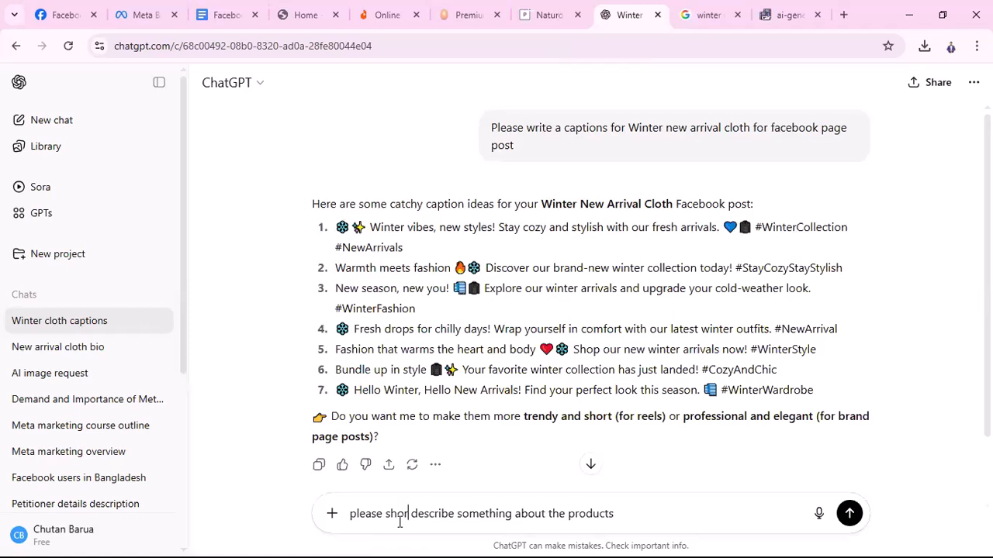
pyautogui.press('Return')
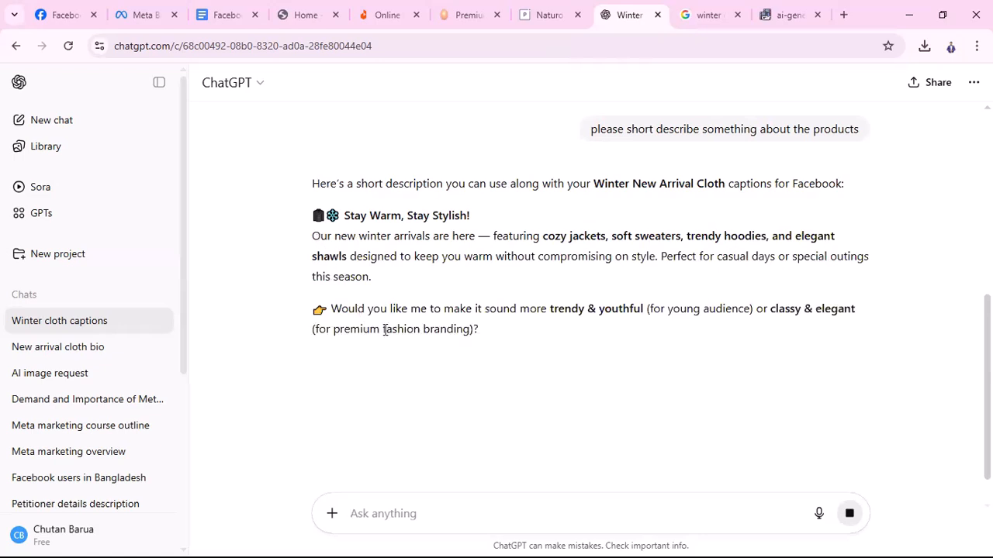
pyautogui.moveTo(312, 232); pyautogui.dragTo(388, 284)
pyautogui.hotkey('ctrl', 'c')
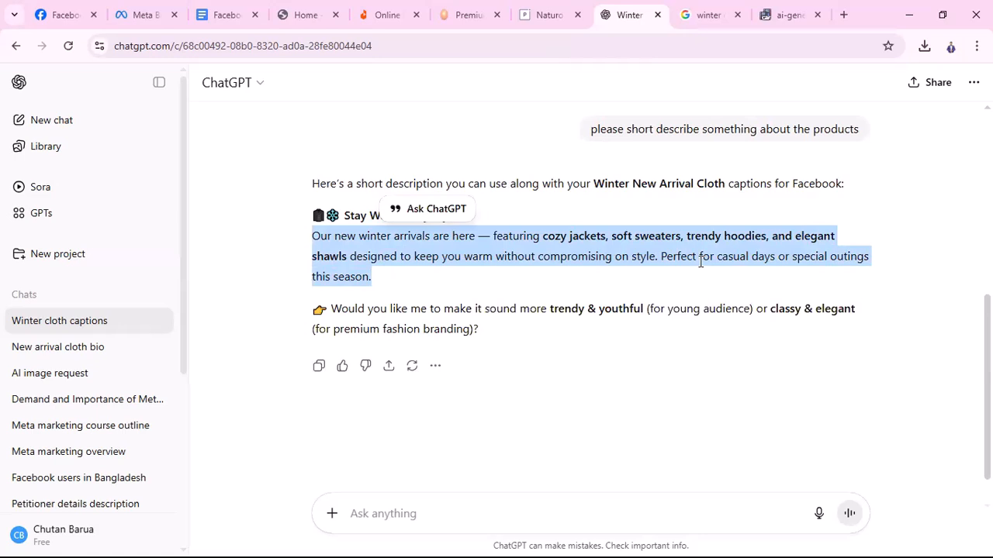
# Paste the 'Our new winter arrivals are here' paragraph on a new line below the caption
pyautogui.click(144, 15)
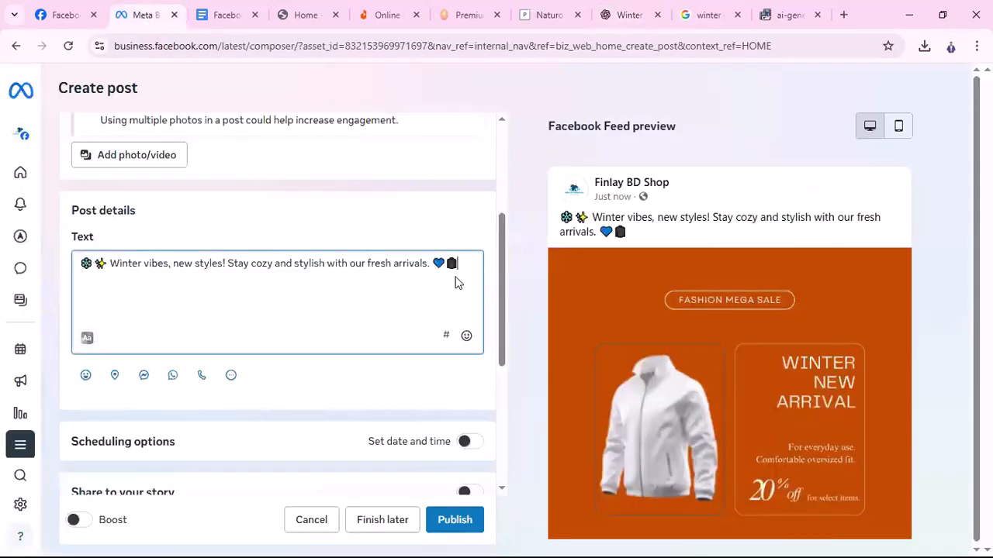
pyautogui.press('Return')
pyautogui.hotkey('ctrl', 'v')
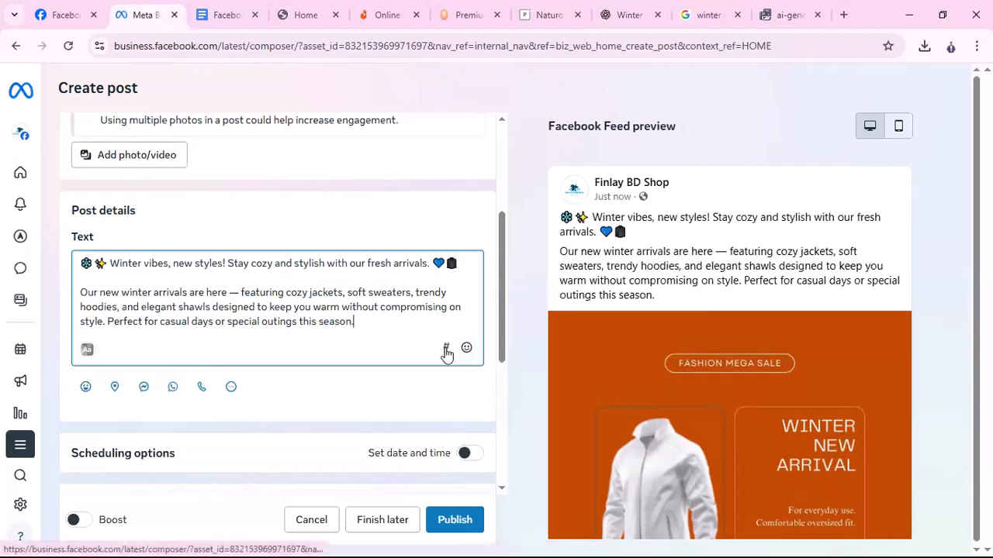
pyautogui.press('Return')
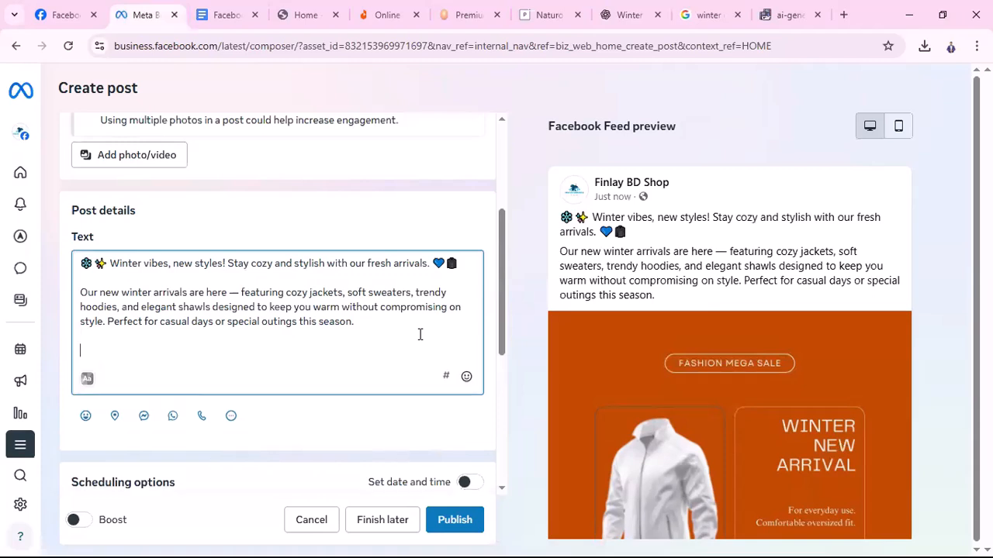
# Search hashtags for 'winter cloth' and add #winterclothes and #wintercloths to the post
pyautogui.click(447, 379)
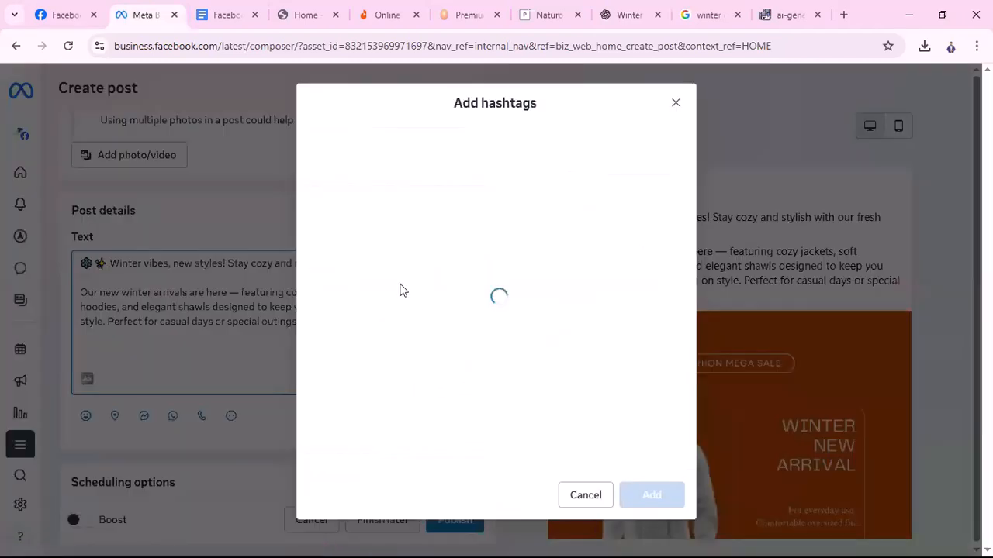
pyautogui.click(650, 144)
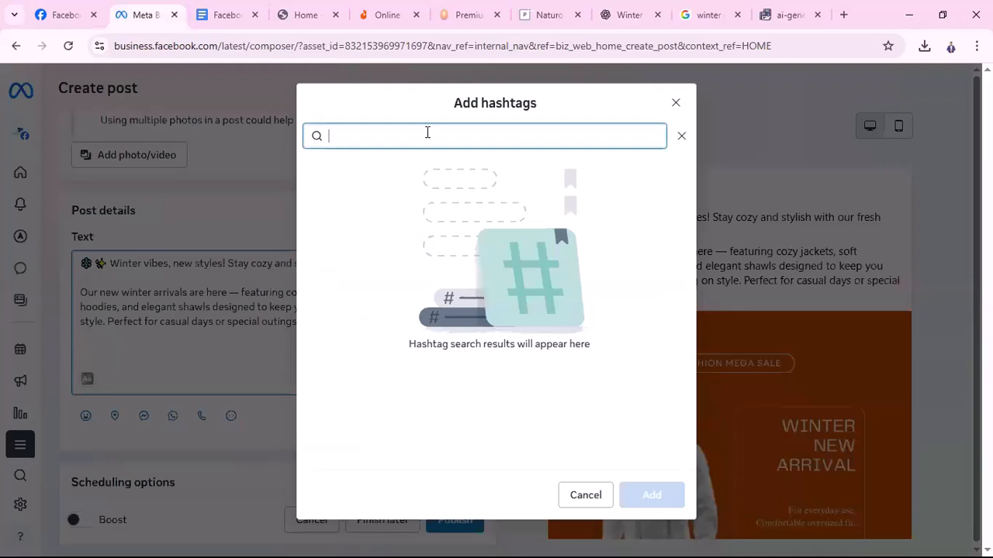
pyautogui.write('win')
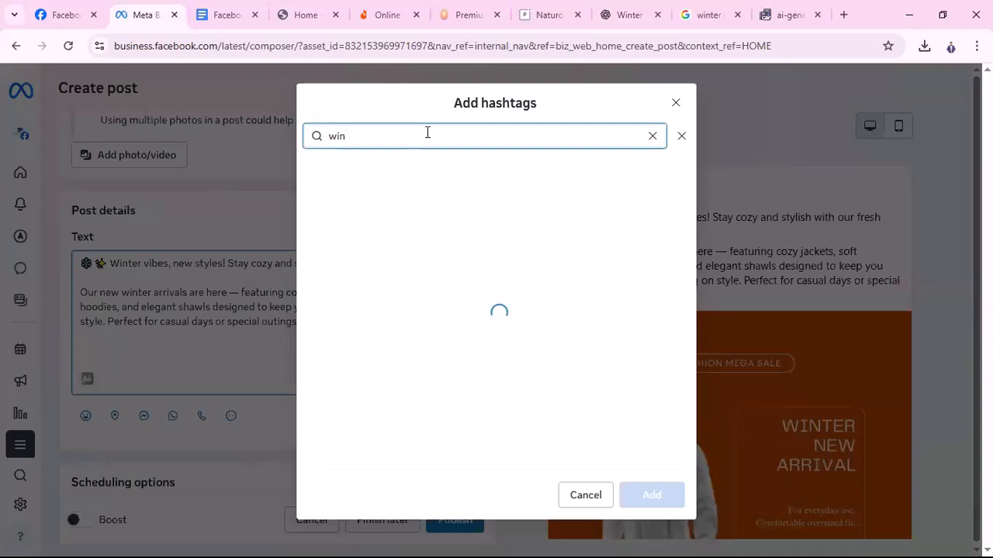
pyautogui.write('ter cloth')
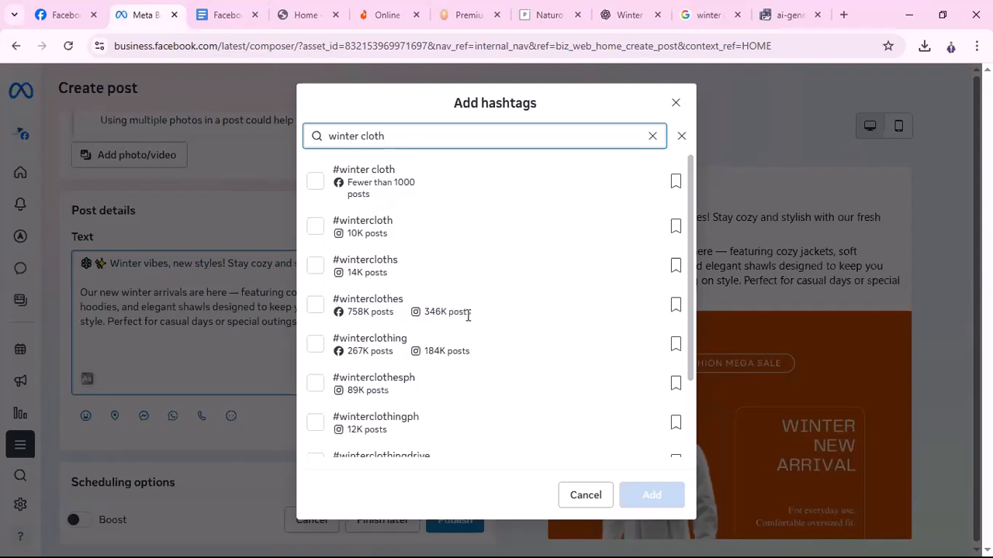
pyautogui.click(318, 310)
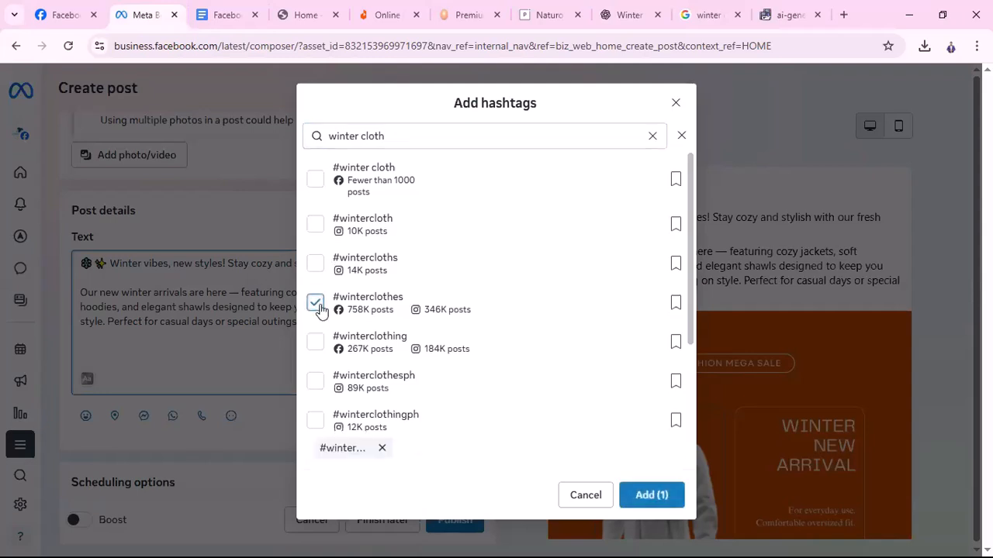
pyautogui.click(320, 267)
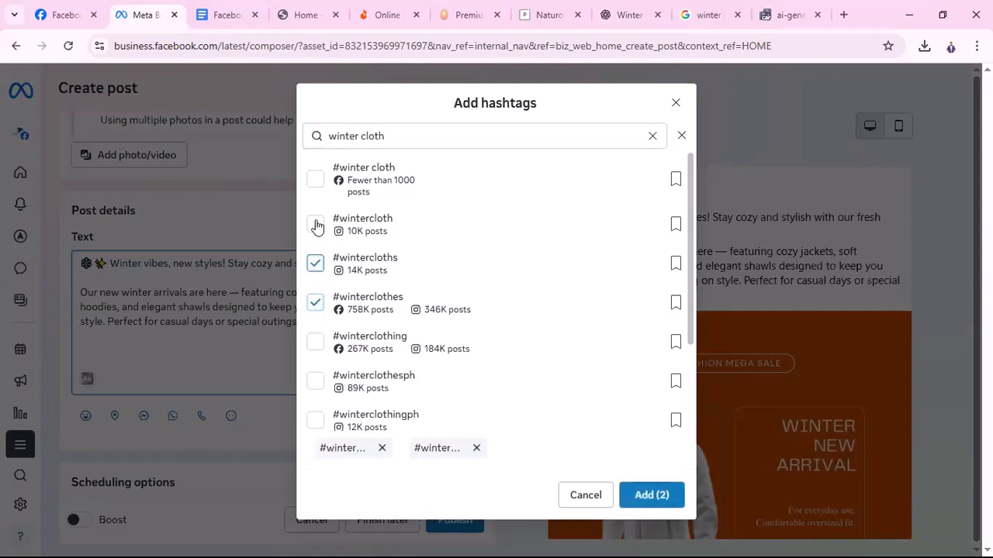
pyautogui.click(650, 501)
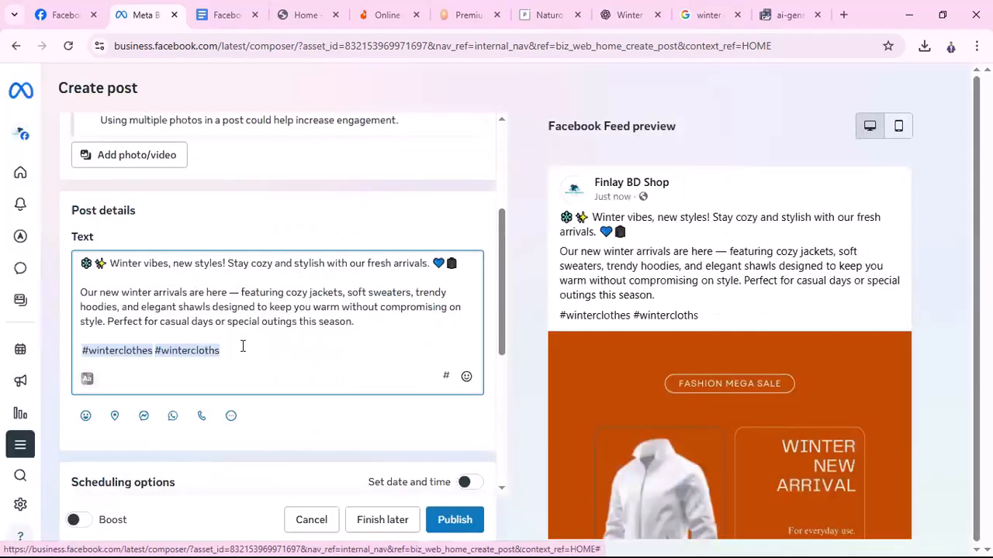
# Search 'winter new arrival' and add #winternewarrival after the existing hashtags
pyautogui.click(446, 377)
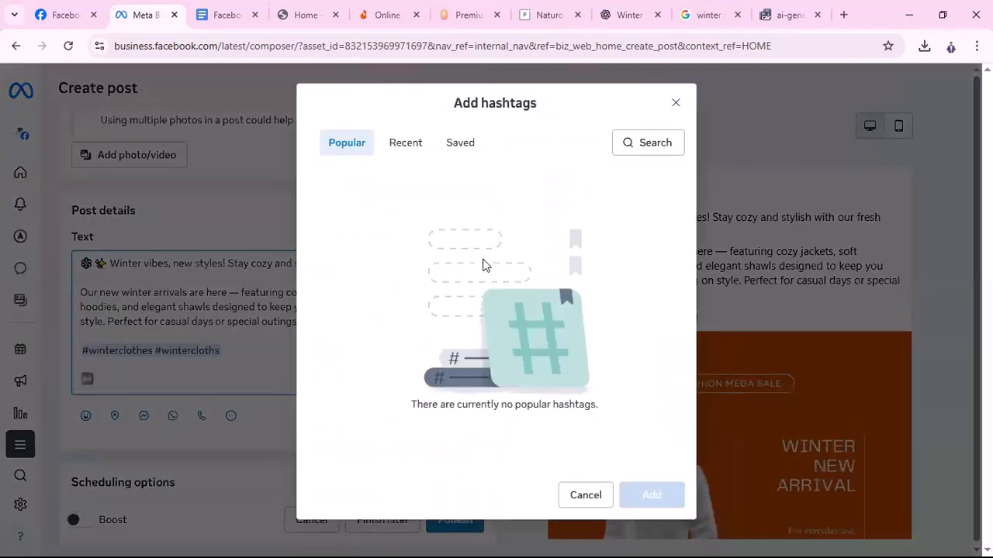
pyautogui.click(656, 147)
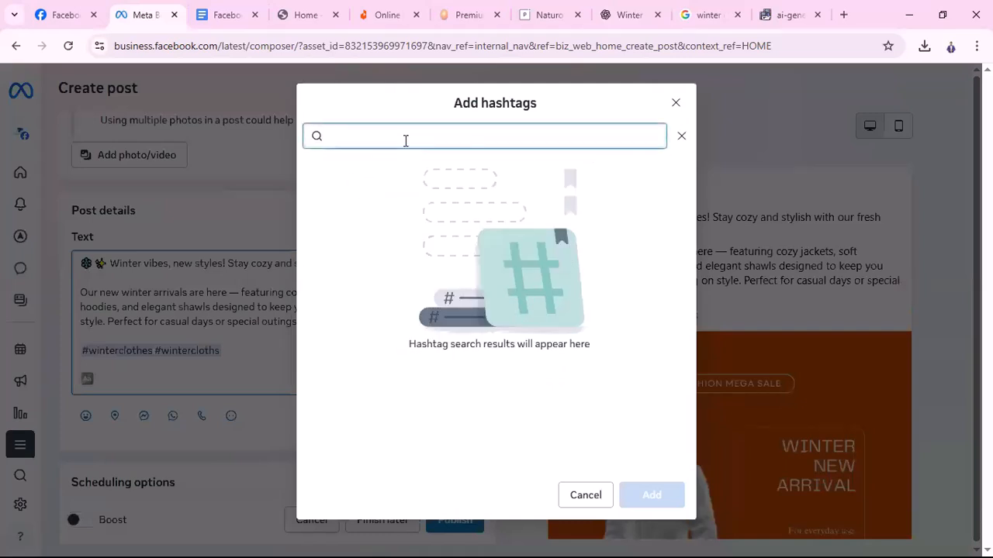
pyautogui.write('winte')
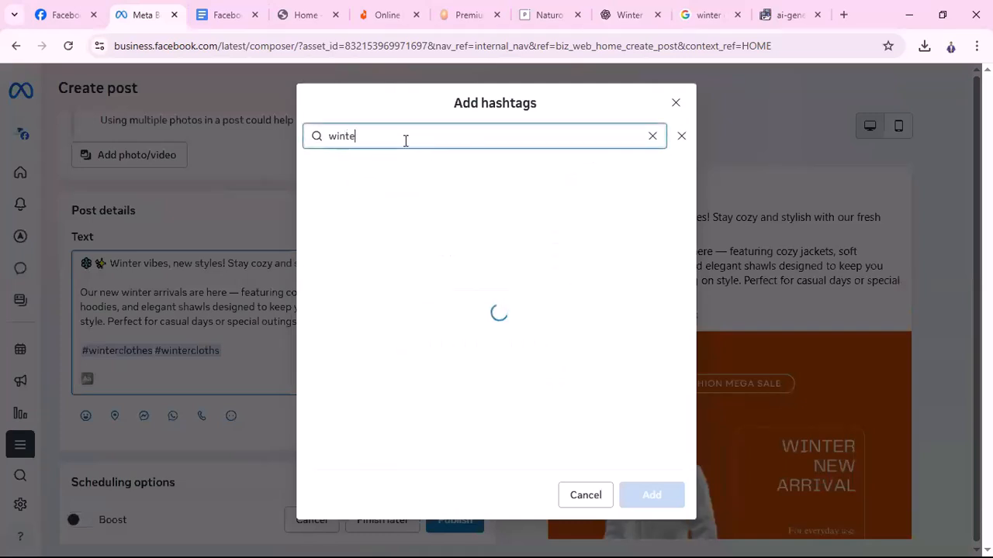
pyautogui.write('r new a')
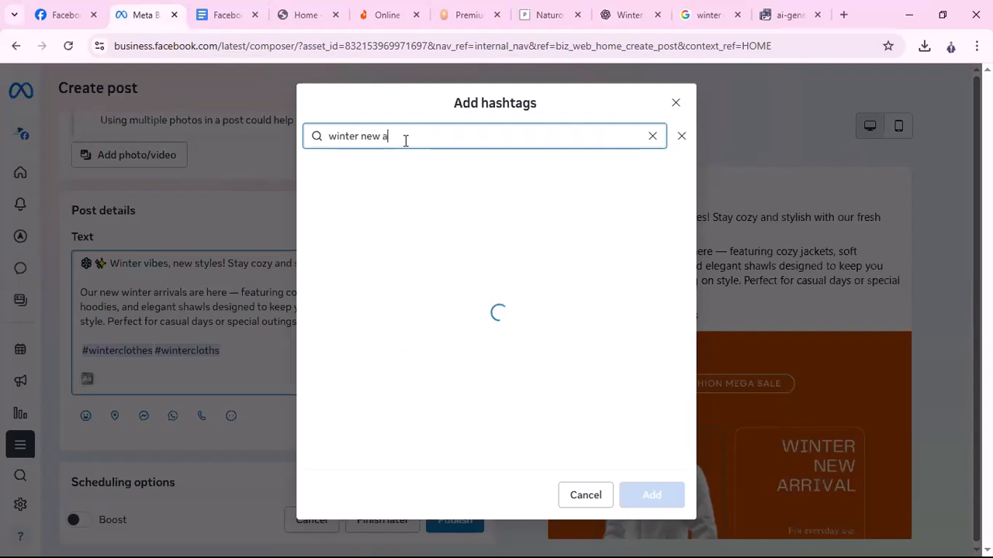
pyautogui.write('rrival')
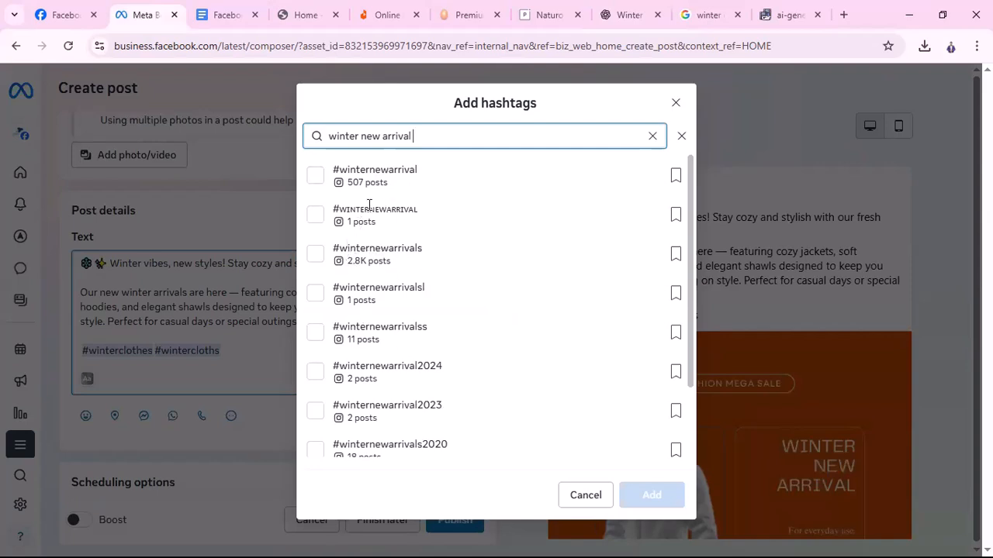
pyautogui.click(315, 175)
pyautogui.click(646, 493)
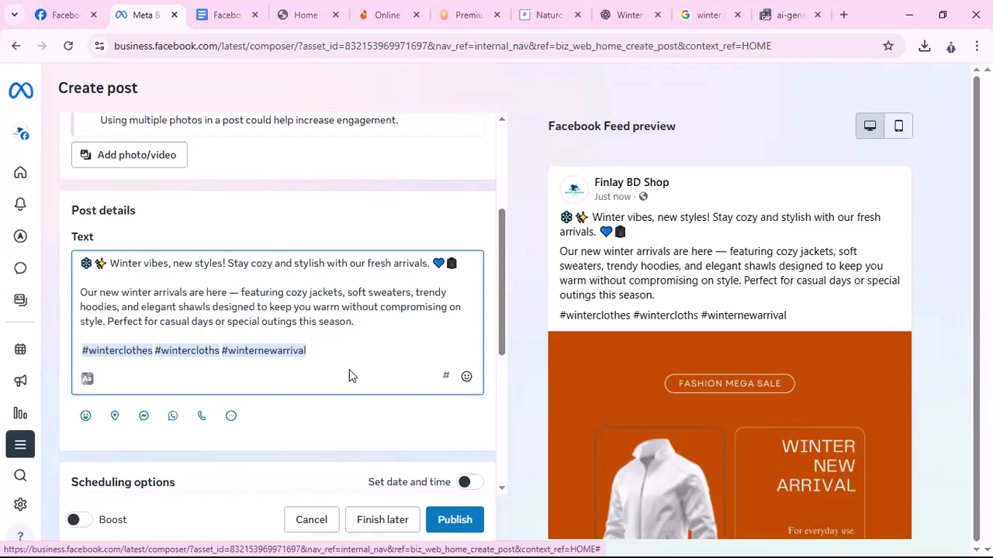
# Open the feeling/activity picker and scroll through the 'How are you feeling?' options
pyautogui.scroll(-1, 349, 376)
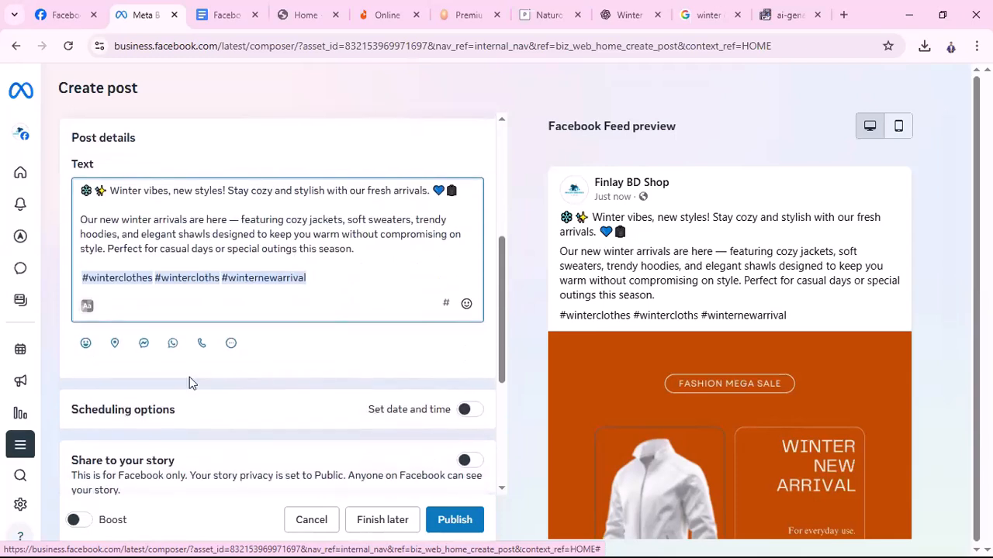
pyautogui.click(87, 344)
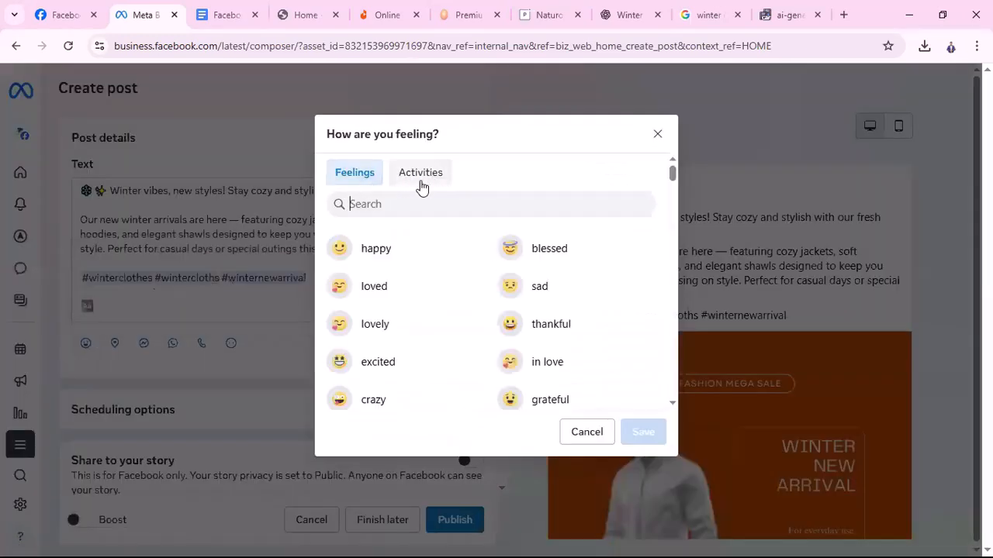
pyautogui.scroll(-2, 546, 373)
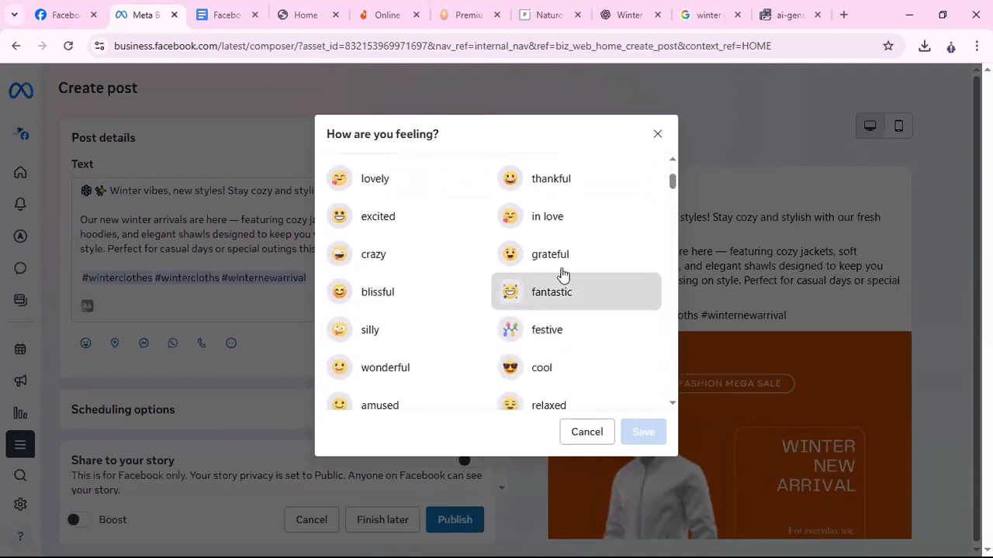
pyautogui.scroll(-2, 583, 334)
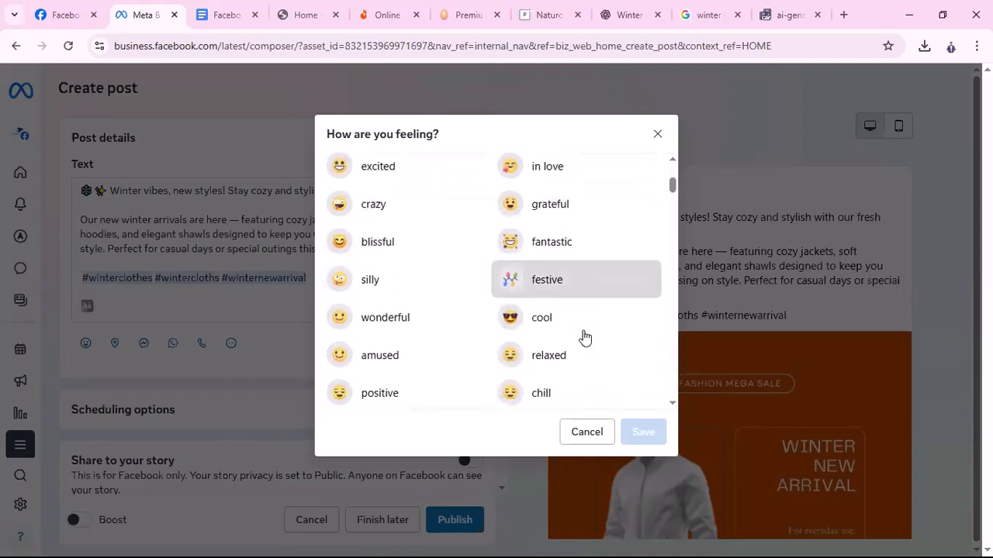
pyautogui.scroll(-2, 590, 279)
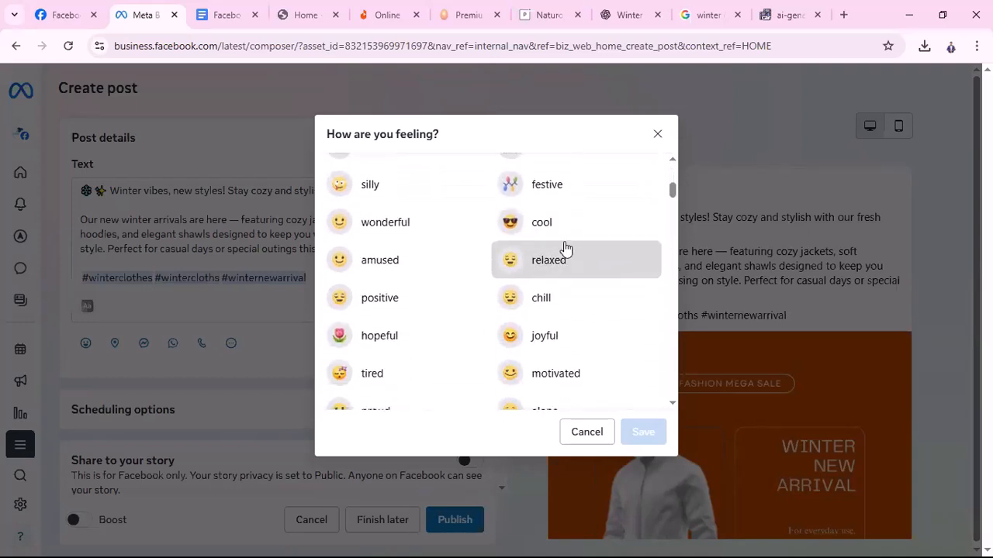
pyautogui.scroll(-3, 603, 274)
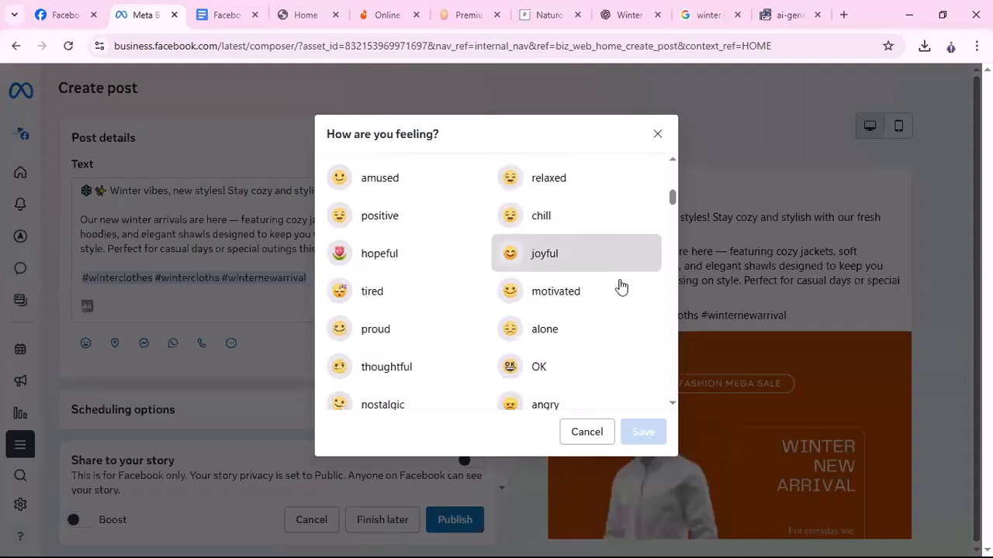
pyautogui.scroll(-10, 603, 335)
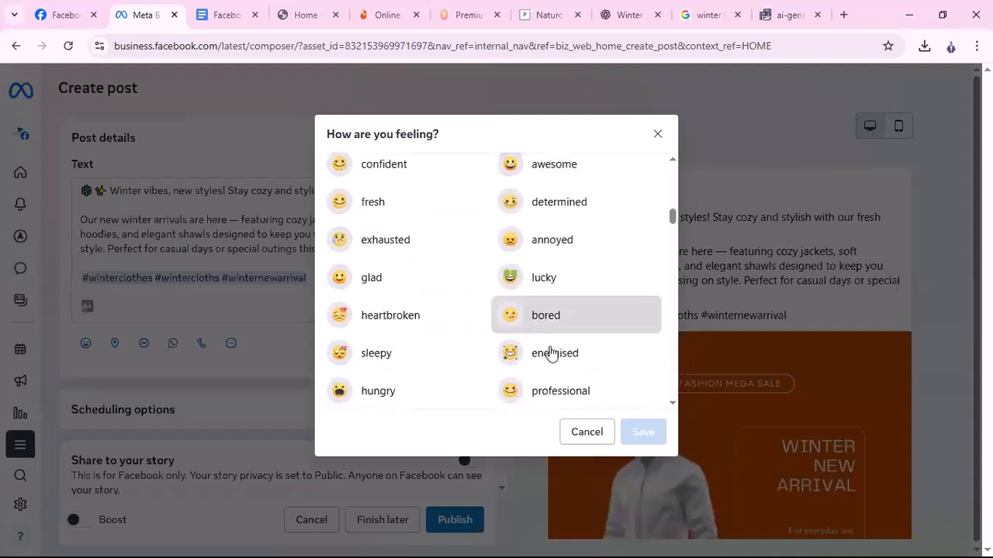
pyautogui.scroll(-6, 465, 357)
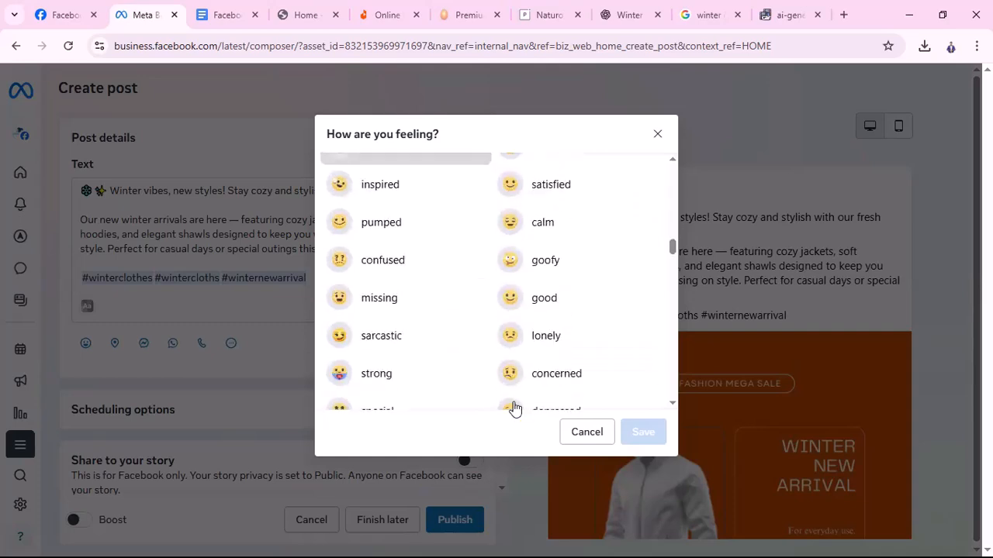
# Cancel the feelings list and add a 'Get messages' contact option instead
pyautogui.click(581, 434)
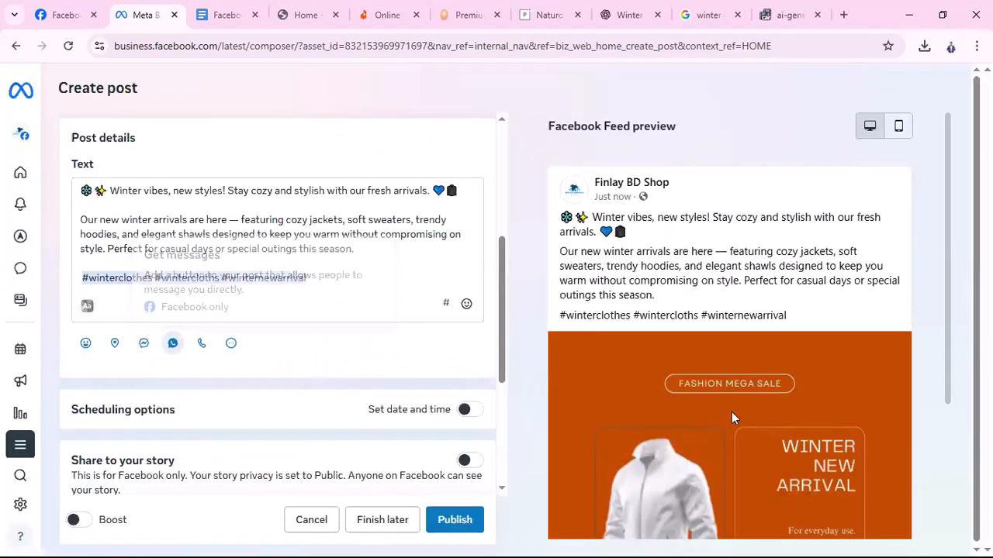
pyautogui.scroll(-3, 732, 412)
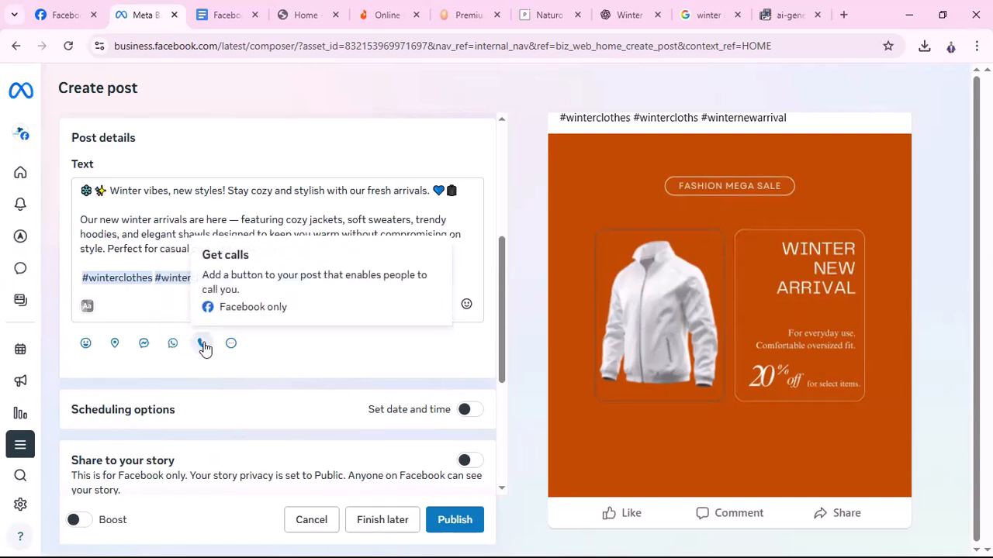
pyautogui.click(144, 346)
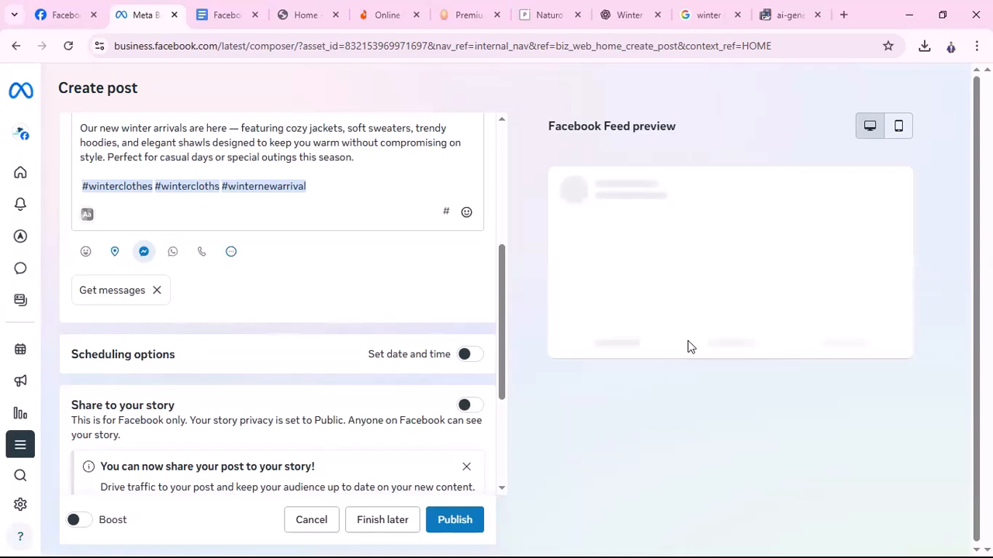
# Replace the Get messages option with a Get WhatsApp messages button
pyautogui.scroll(-1, 846, 415)
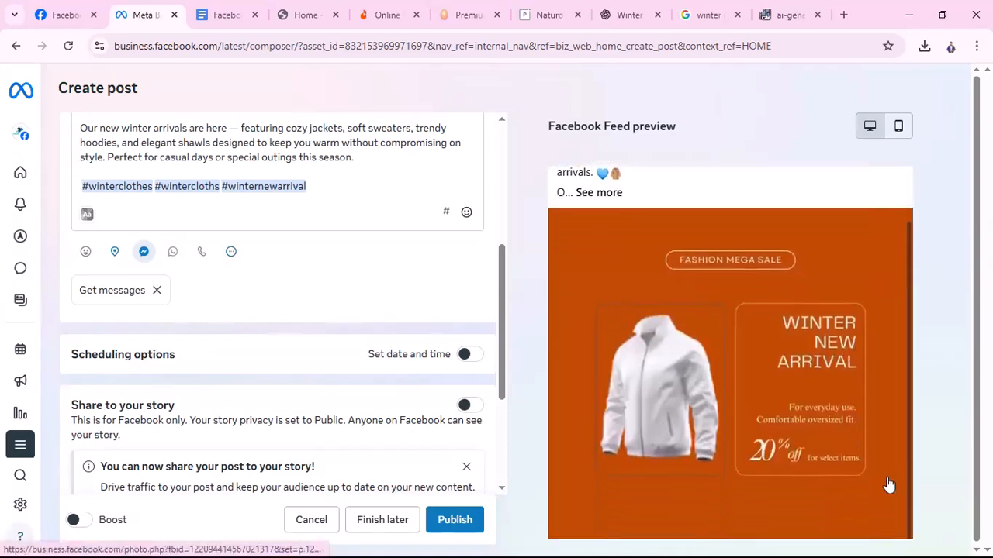
pyautogui.scroll(-3, 939, 415)
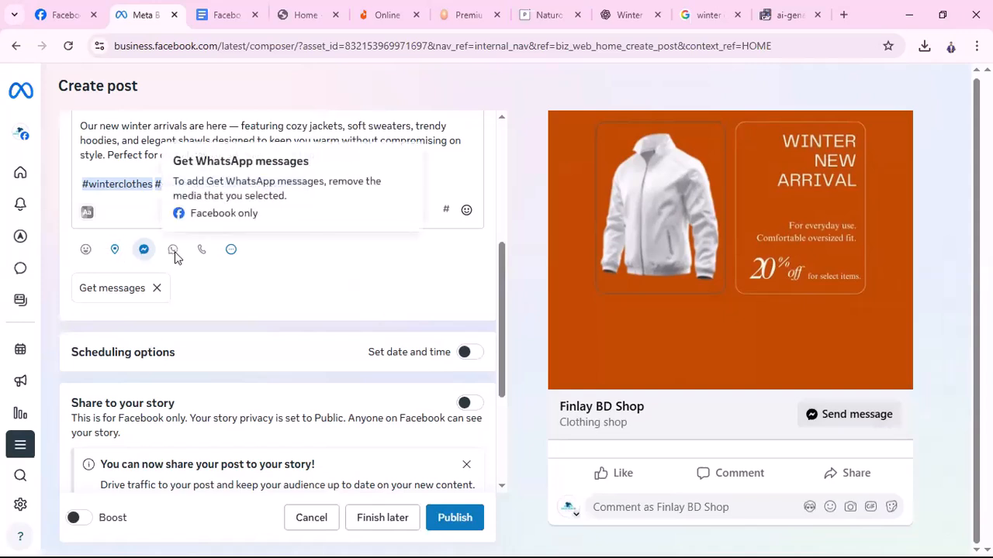
pyautogui.click(156, 287)
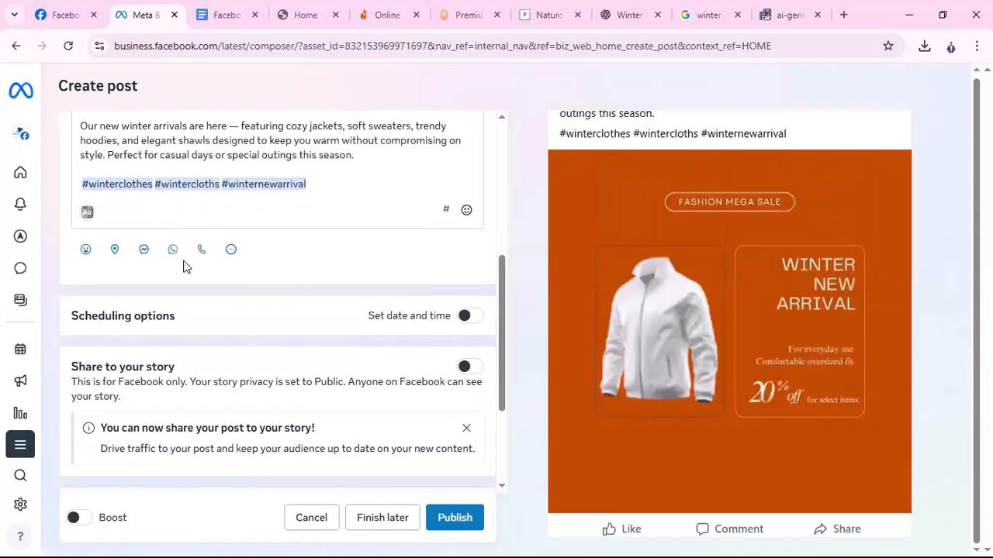
pyautogui.click(174, 250)
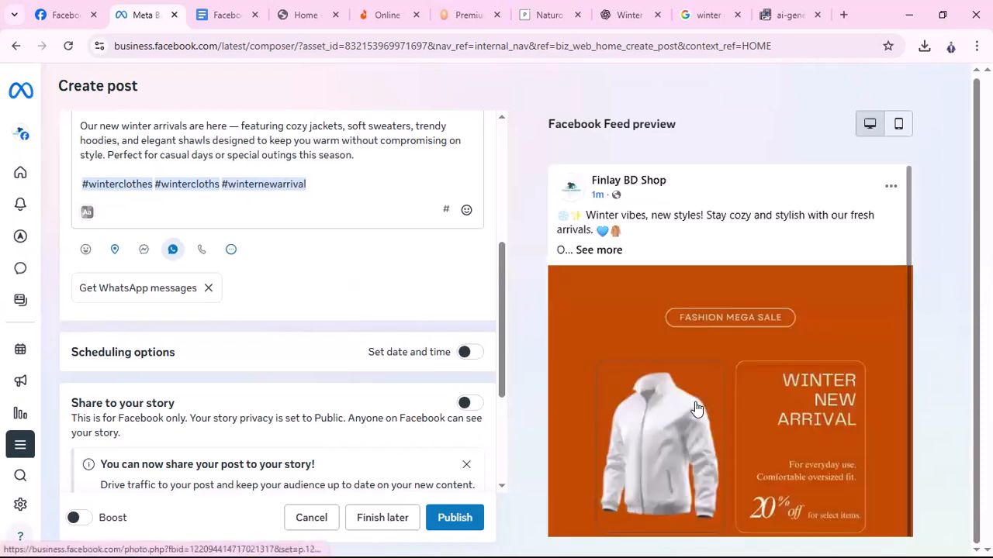
# Remove the WhatsApp option and open the Get calls phone-number form
pyautogui.scroll(-1, 775, 360)
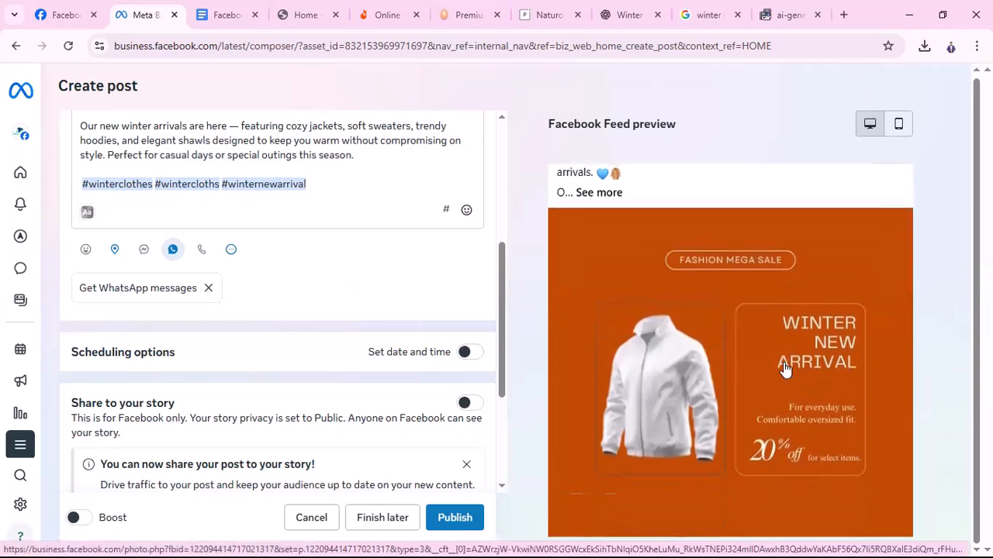
pyautogui.scroll(-3, 926, 403)
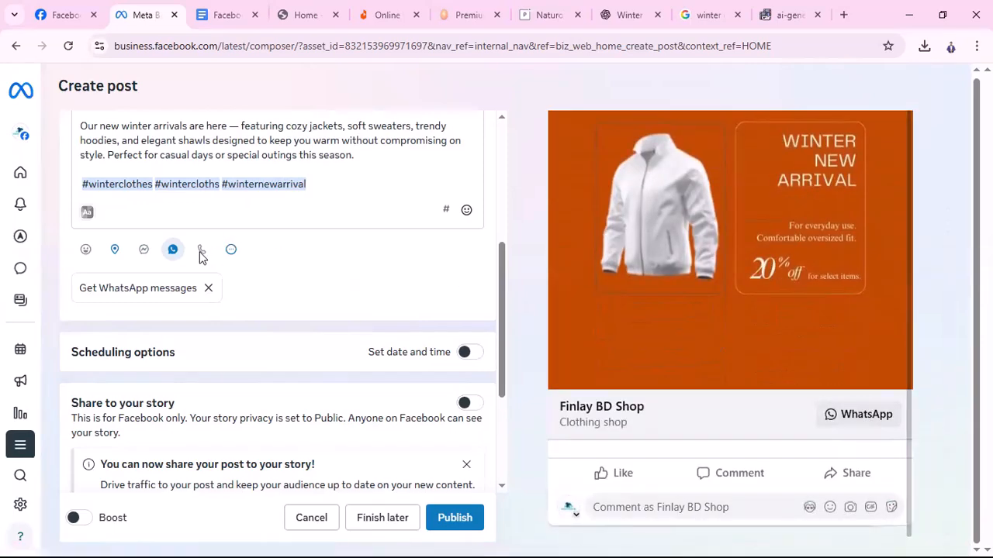
pyautogui.click(208, 289)
pyautogui.click(203, 253)
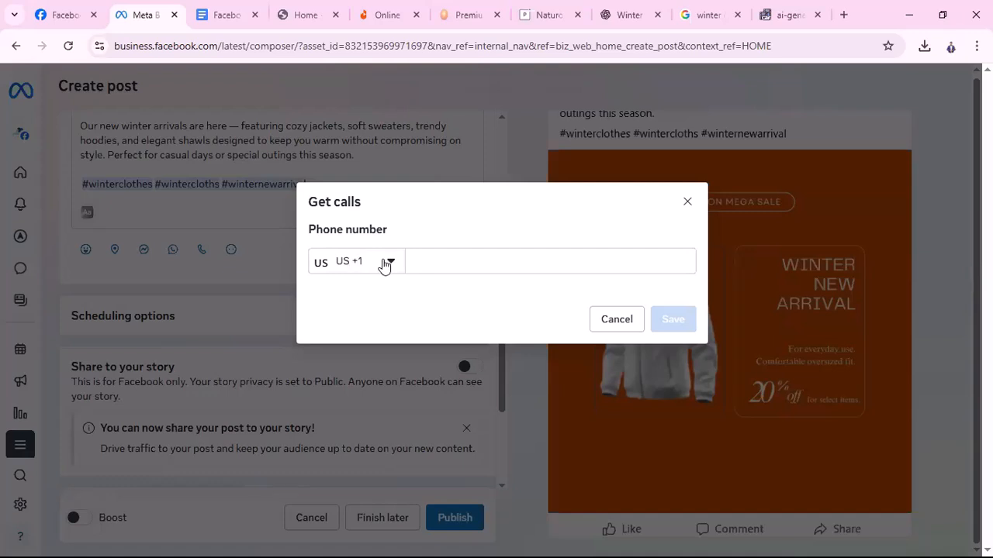
# Cancel the Get calls form and restore the Get messages option with its Send message button
pyautogui.click(385, 262)
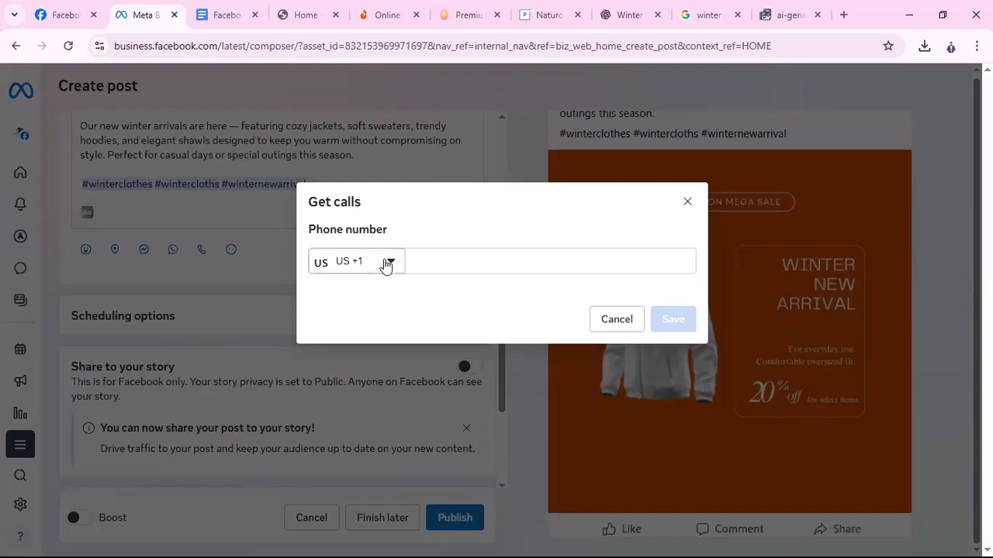
pyautogui.click(455, 262)
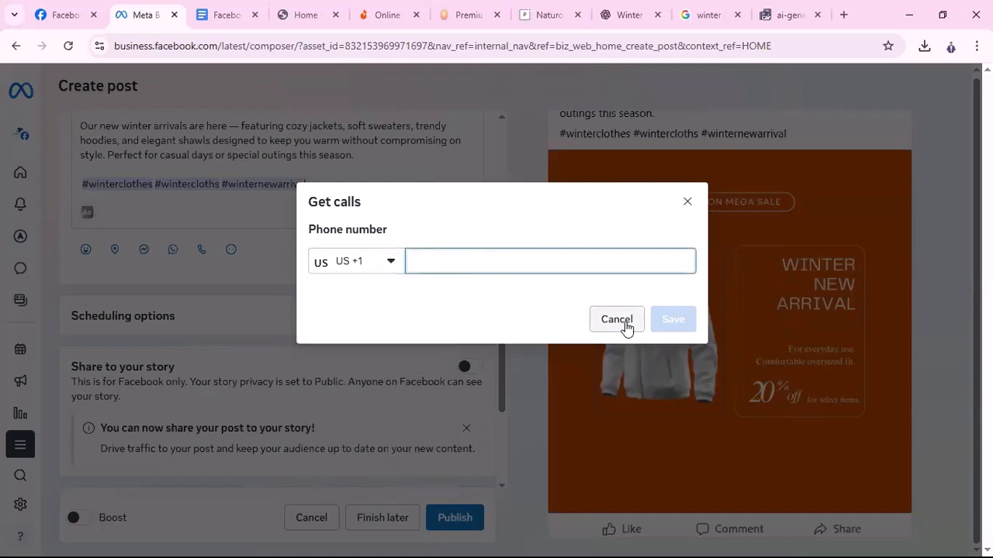
pyautogui.click(626, 326)
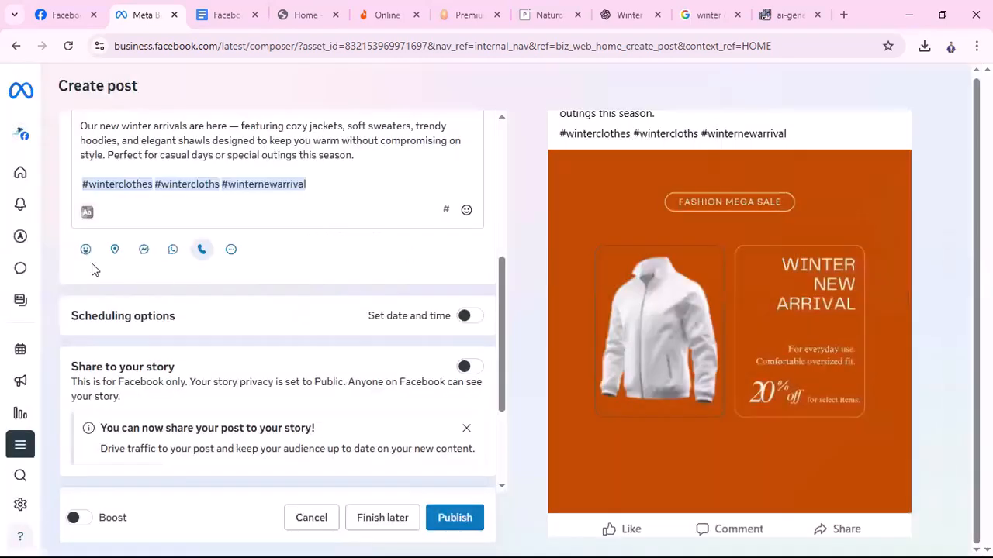
pyautogui.click(144, 249)
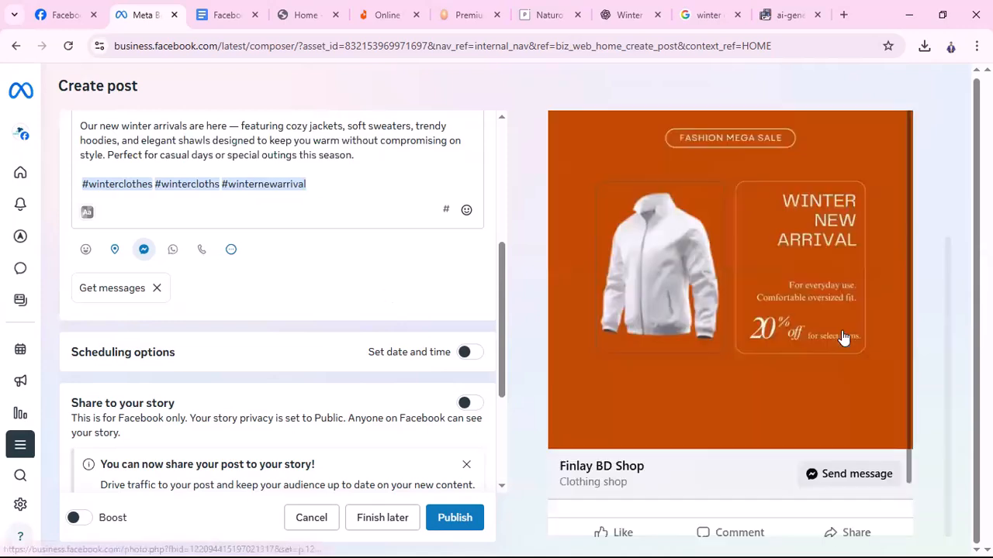
pyautogui.scroll(-1, 763, 355)
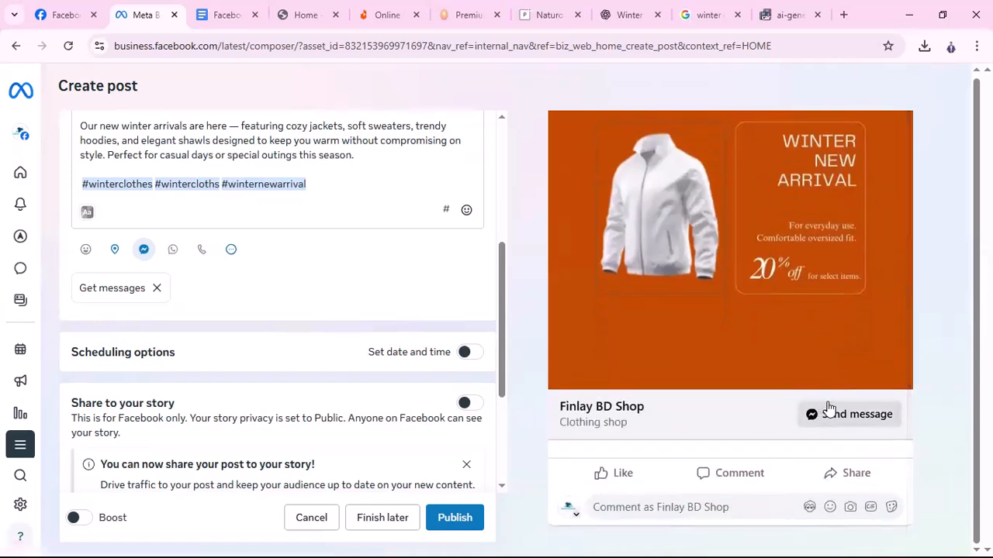
pyautogui.scroll(1, 851, 464)
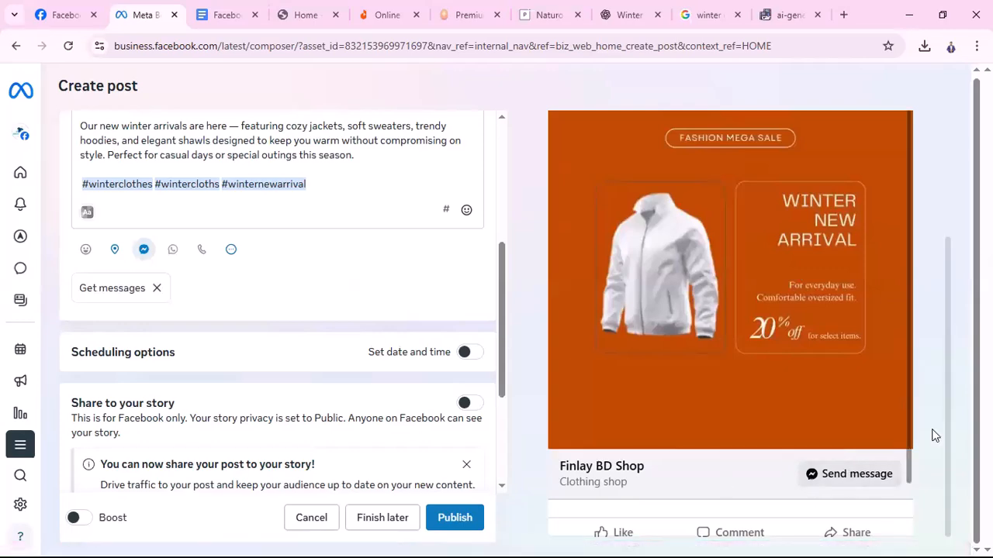
# Add a 'Buy Now:' line just above the hashtags in the post text
pyautogui.scroll(-2, 127, 341)
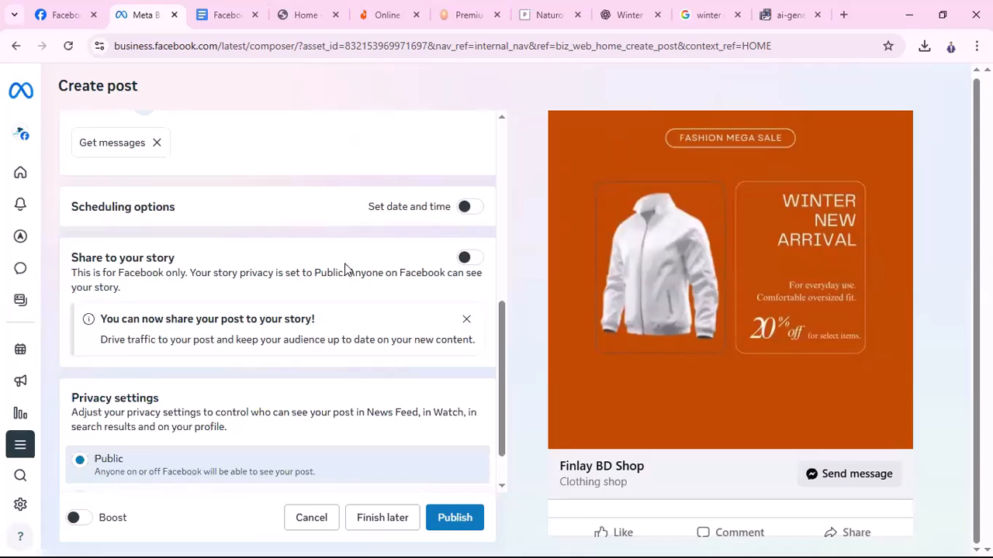
pyautogui.scroll(4, 345, 269)
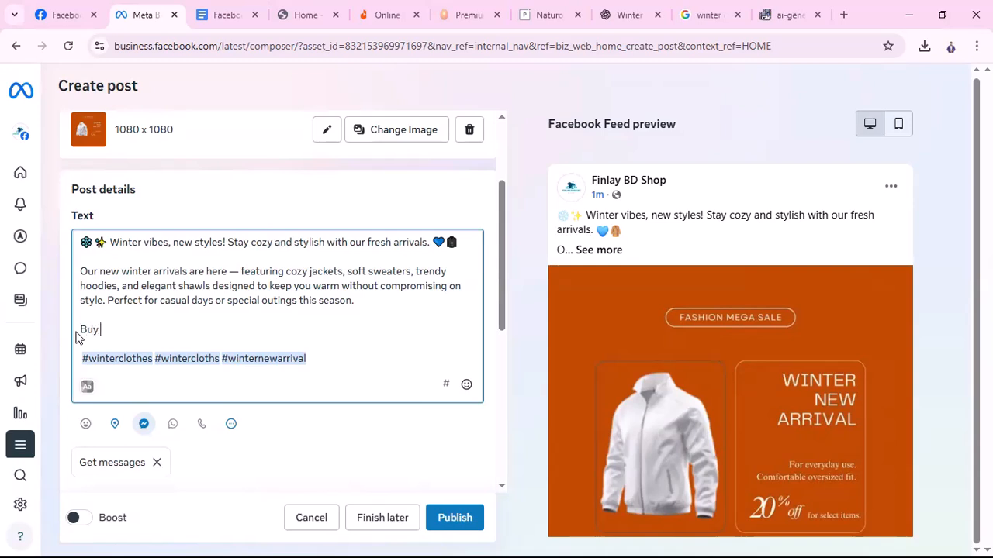
pyautogui.write('Now:')
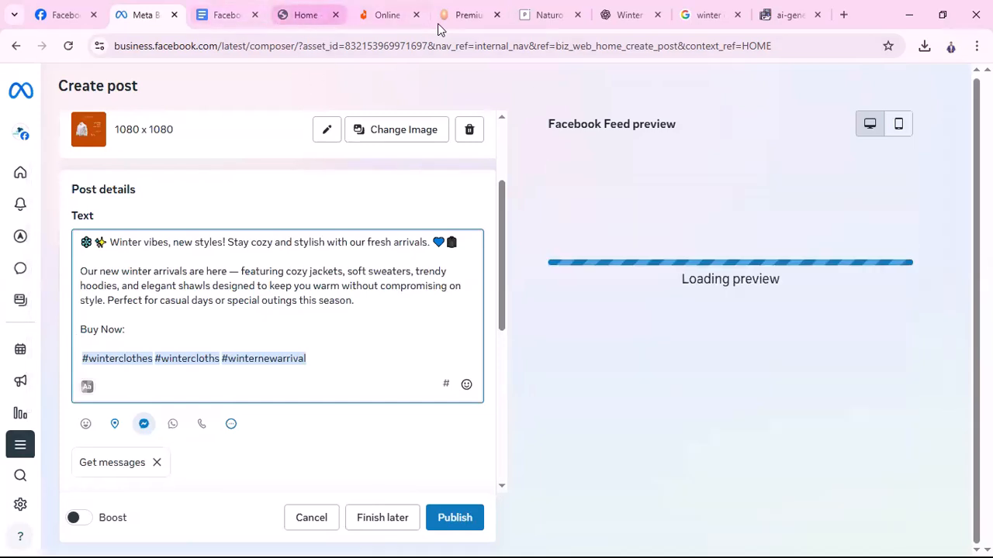
# Open the Finlay shop's 'Winter Jacket Men 5XL 6XL' product page, then come back to the post composer
pyautogui.click(317, 16)
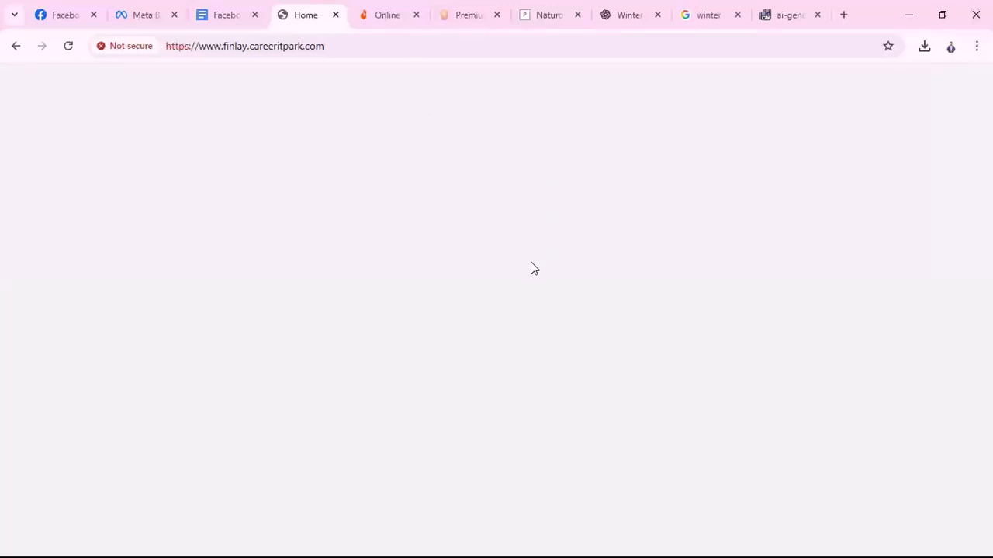
pyautogui.scroll(-3, 708, 341)
pyautogui.scroll(-3, 620, 337)
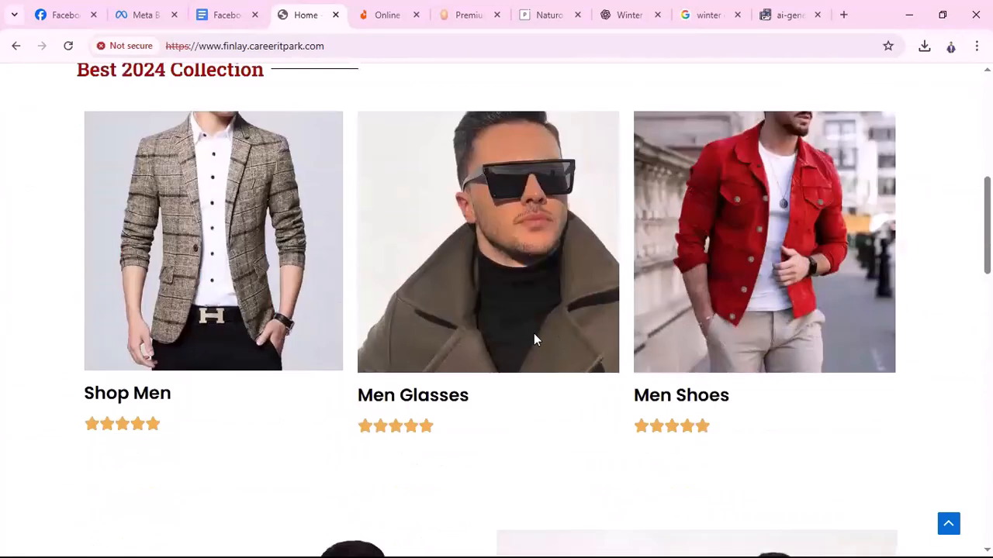
pyautogui.scroll(-2, 543, 310)
pyautogui.scroll(8, 660, 210)
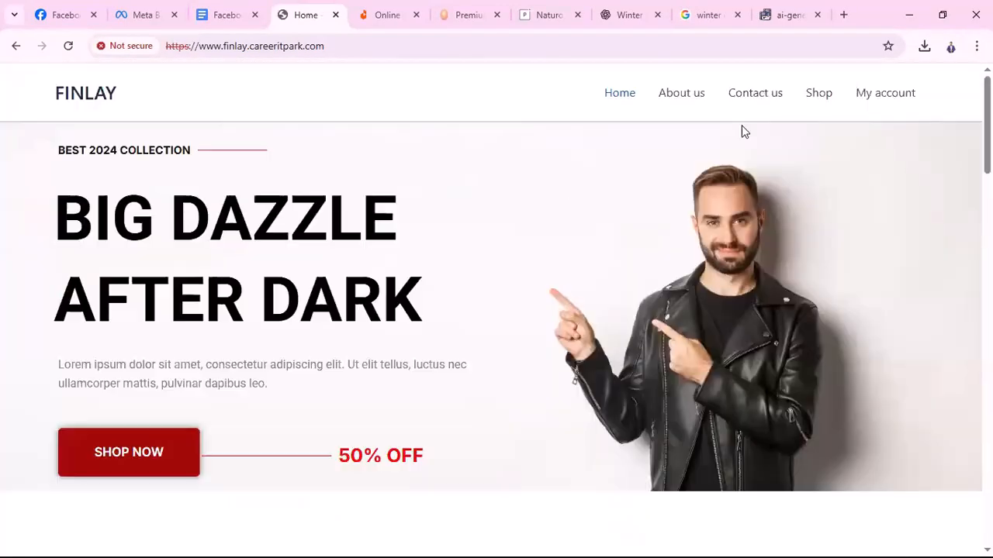
pyautogui.click(811, 99)
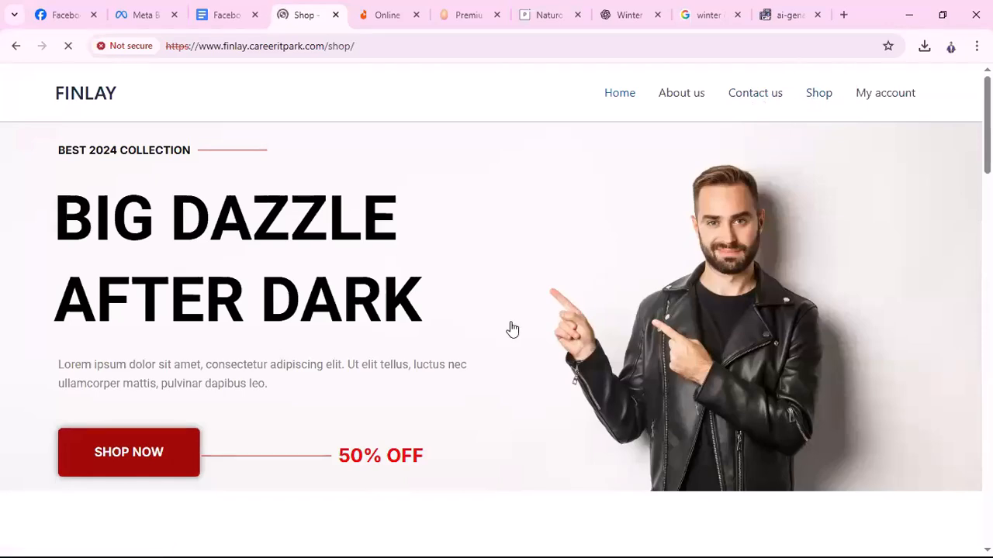
pyautogui.scroll(-2, 450, 376)
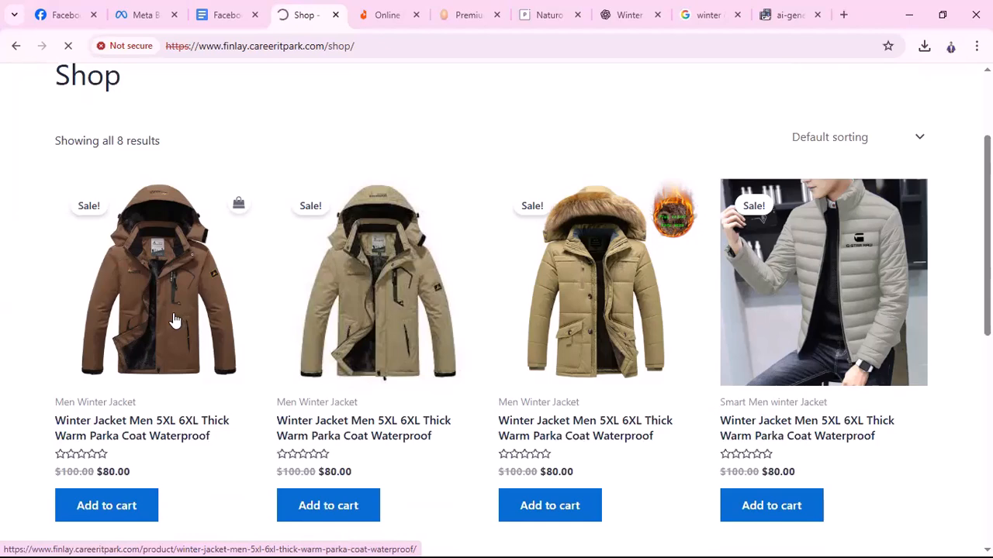
pyautogui.click(173, 321)
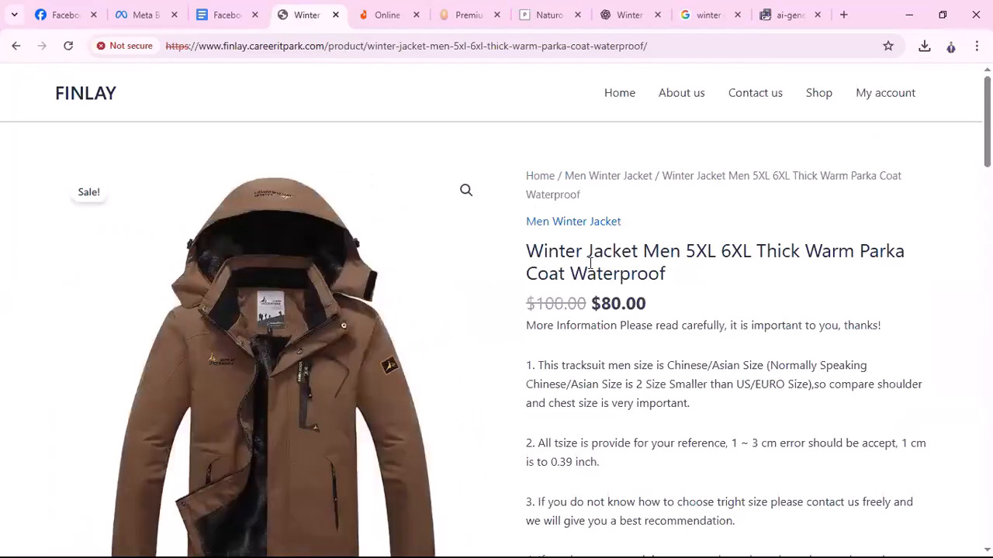
pyautogui.click(55, 17)
pyautogui.click(140, 15)
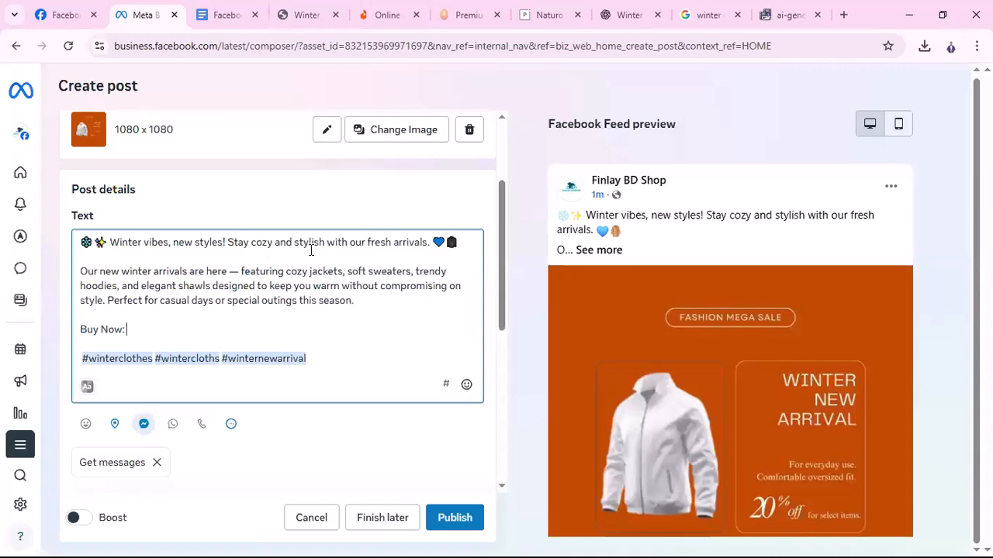
# Compare the winter jacket product page with the post composer, switching between the two tabs
pyautogui.click(307, 17)
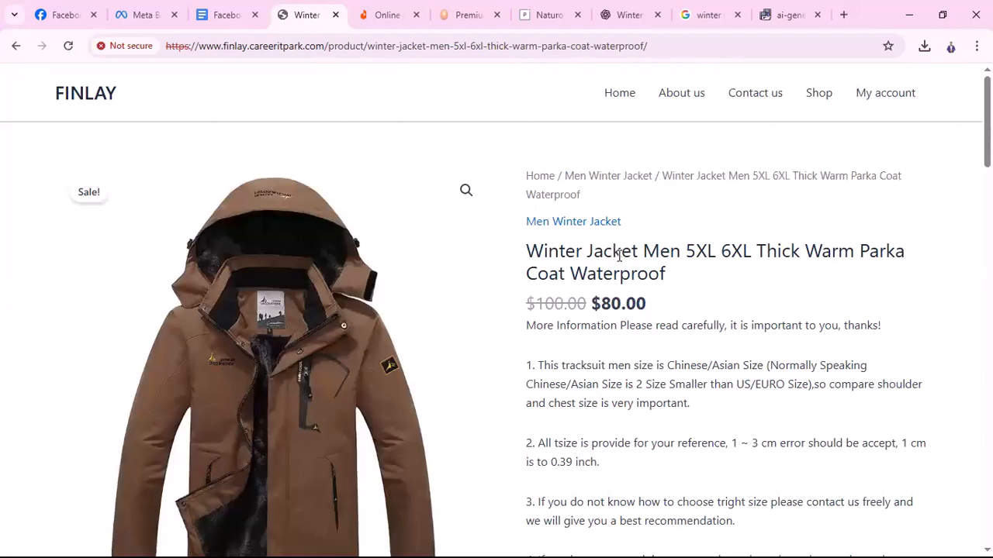
pyautogui.click(146, 14)
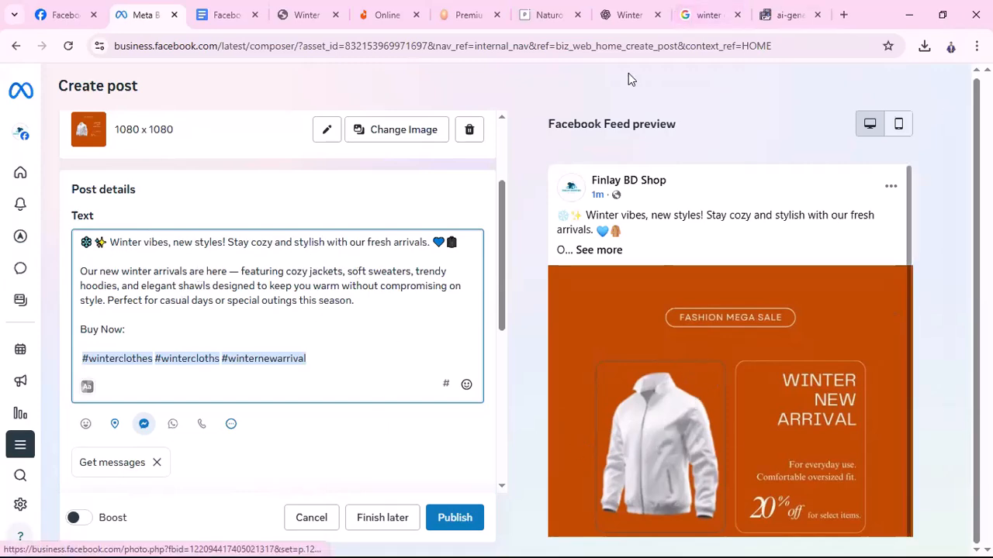
pyautogui.click(318, 21)
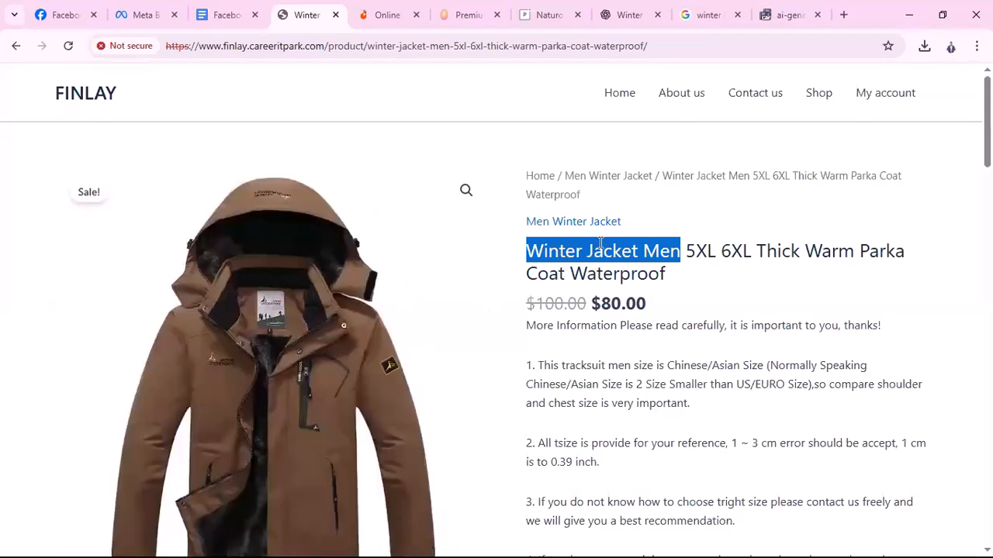
pyautogui.click(146, 15)
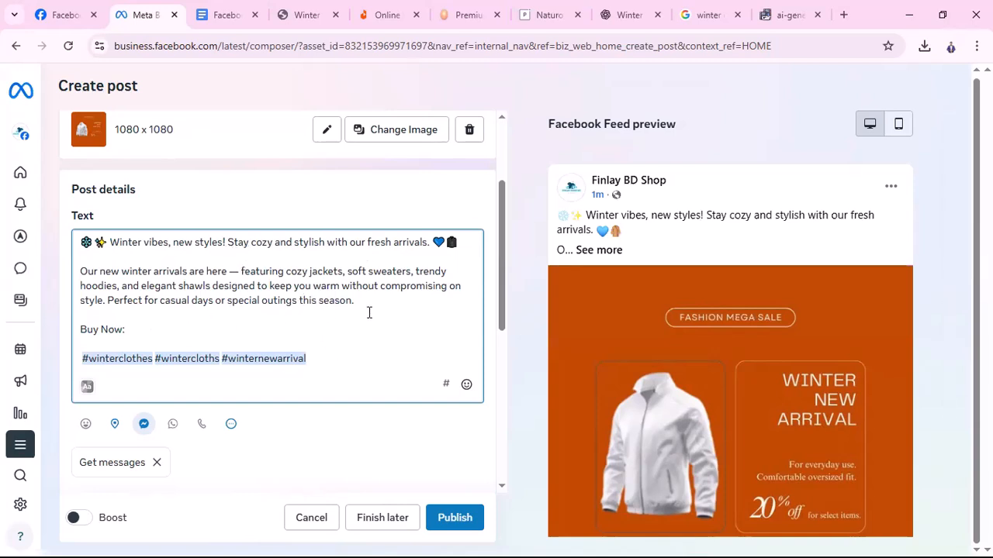
pyautogui.scroll(-1, 738, 416)
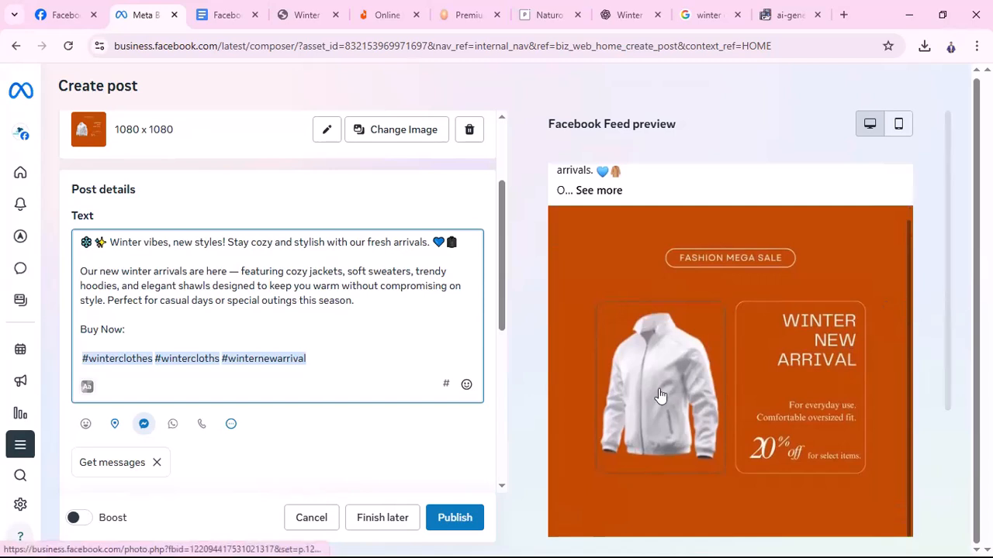
pyautogui.scroll(1, 702, 388)
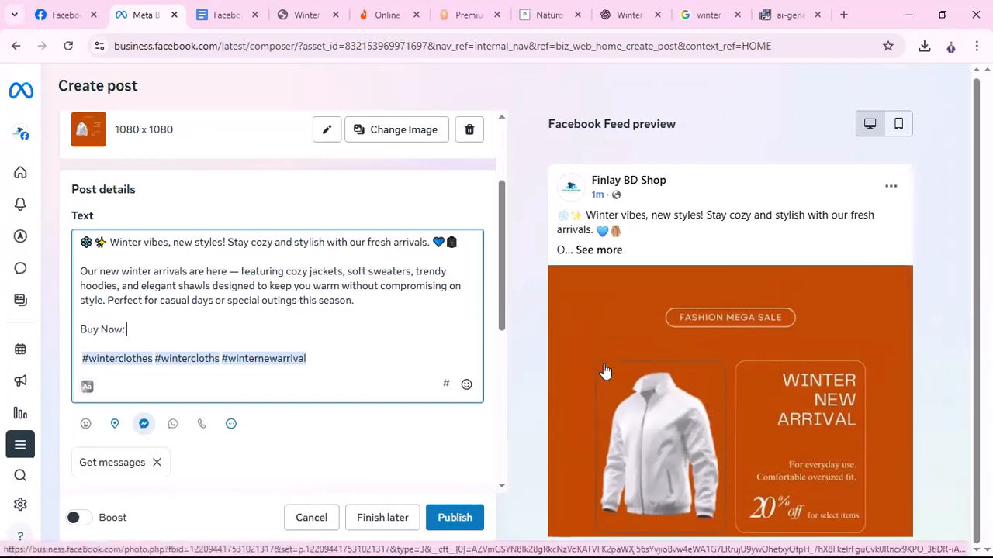
# Copy the winter jacket product page's full web address and return to the composer
pyautogui.click(306, 15)
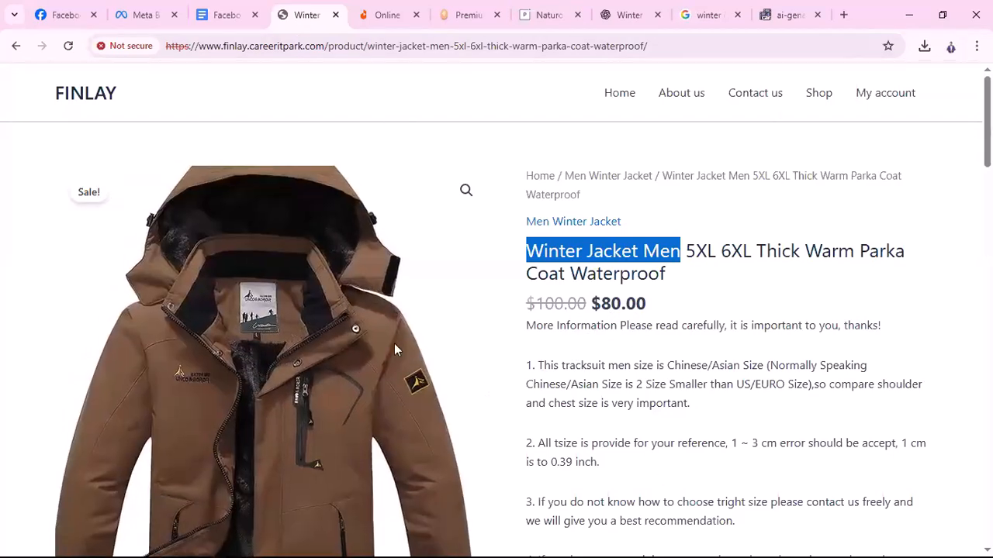
pyautogui.moveTo(672, 46); pyautogui.dragTo(195, 70)
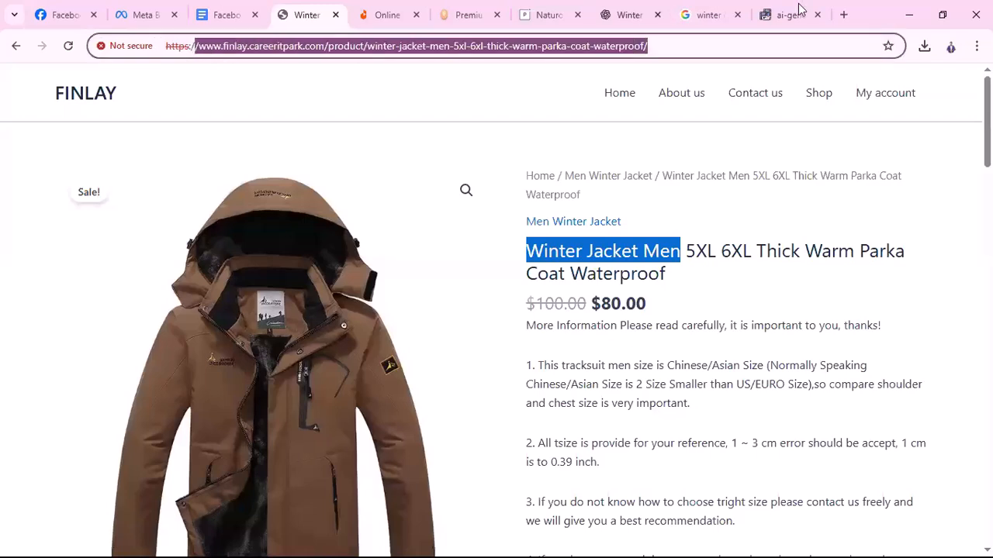
pyautogui.click(676, 45)
pyautogui.hotkey('ctrl', 'a')
pyautogui.hotkey('ctrl', 'c')
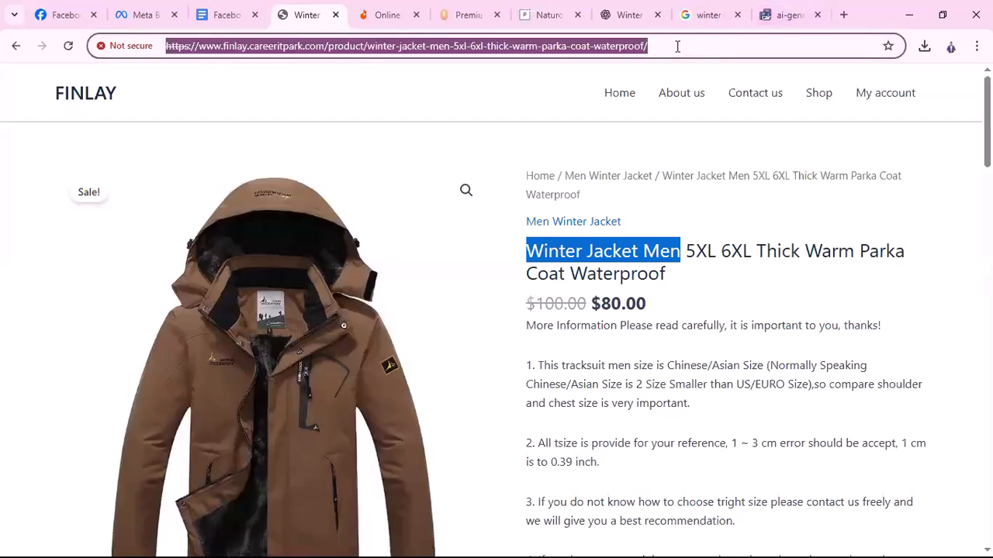
pyautogui.click(143, 15)
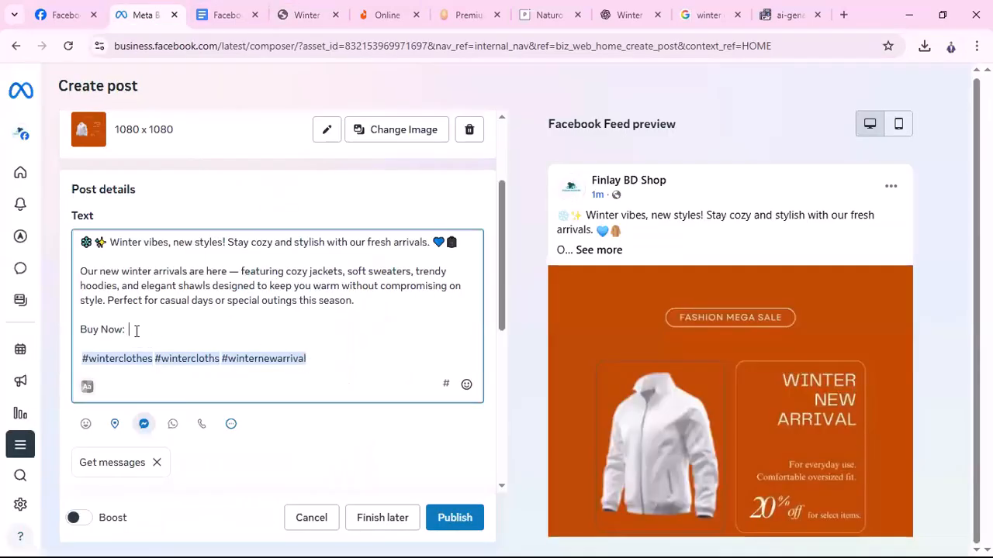
# Paste the winter jacket product link after 'Buy Now:' and open a new browser tab
pyautogui.hotkey('ctrl', 'v')
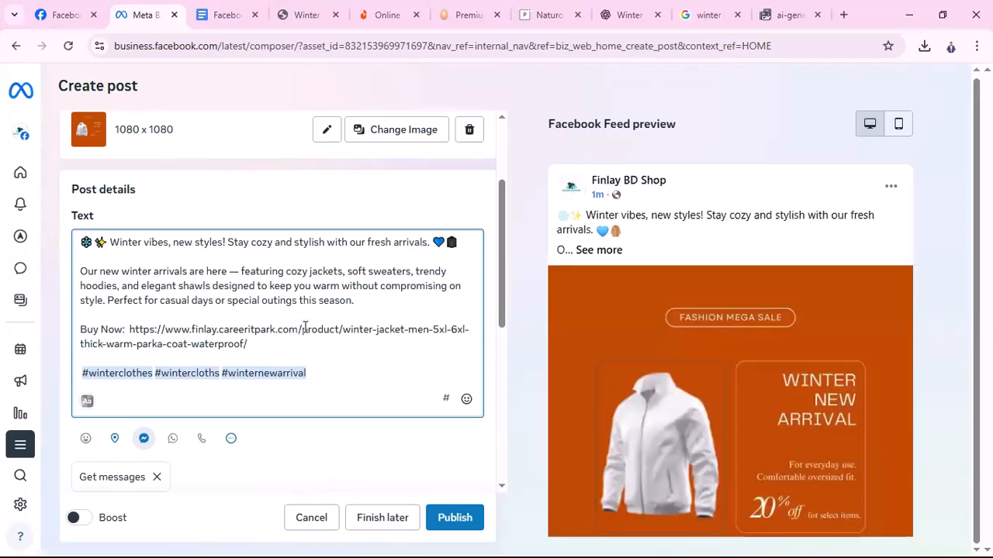
pyautogui.click(843, 15)
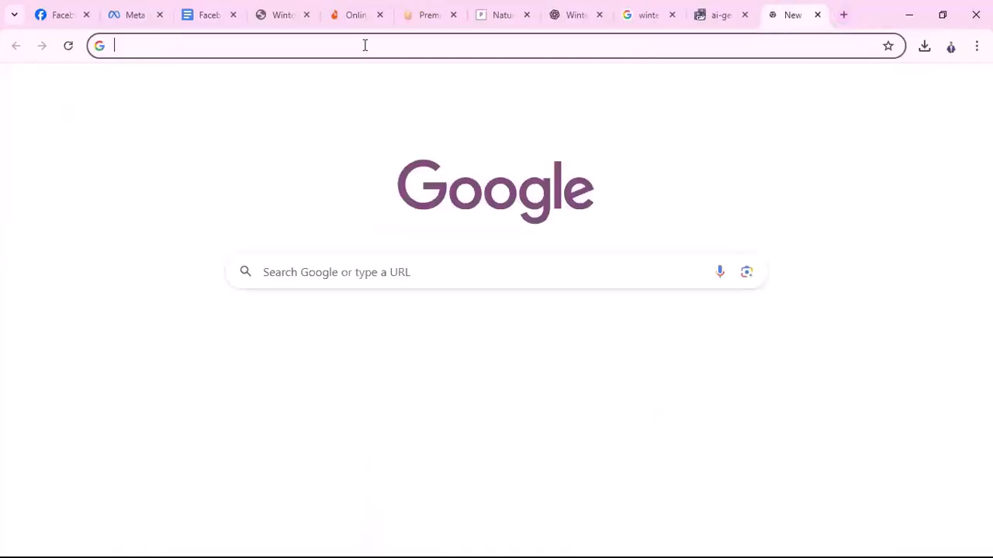
# Search Google for 'shortcut url' and open the shorturl.at URL Shortener site
pyautogui.click(364, 45)
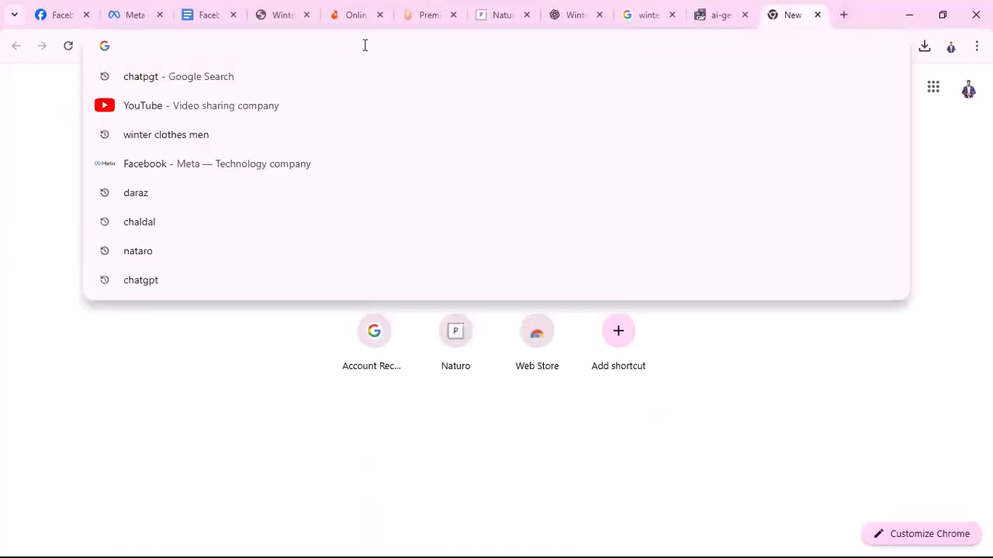
pyautogui.write('short')
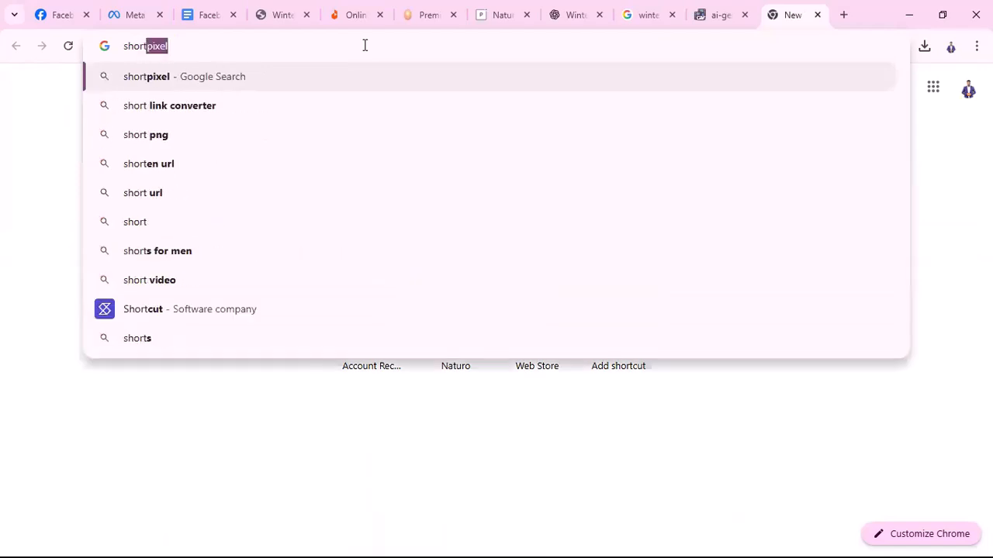
pyautogui.write('cut url')
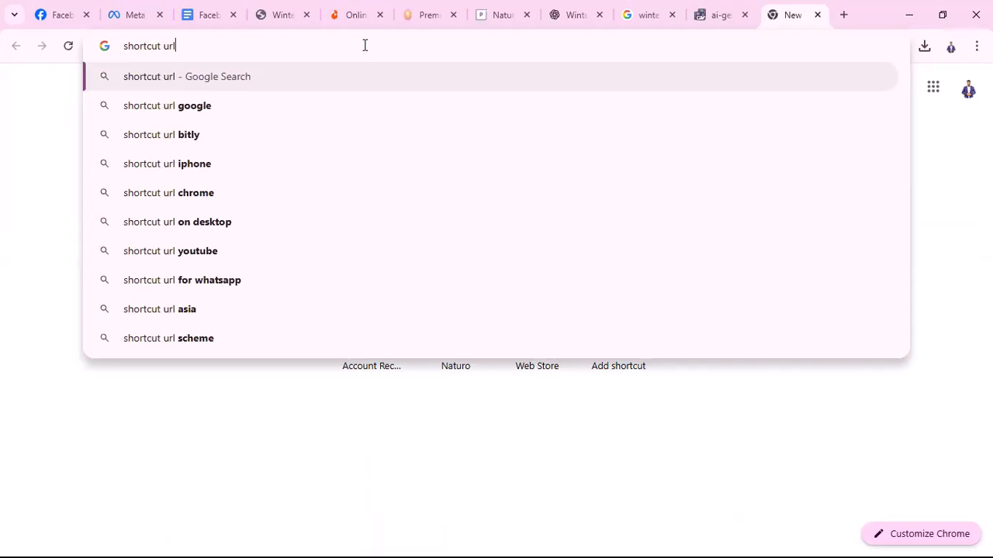
pyautogui.press('Return')
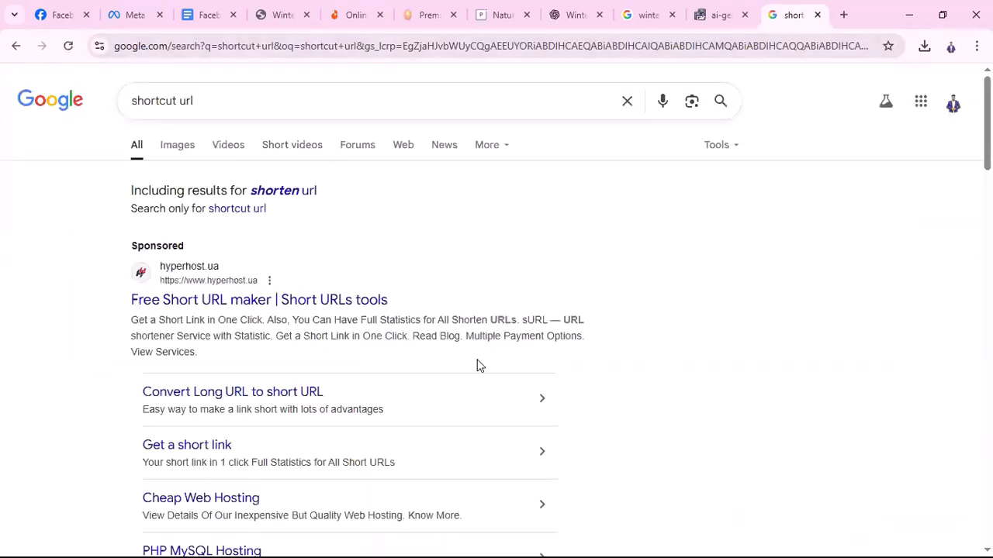
pyautogui.scroll(-6, 466, 361)
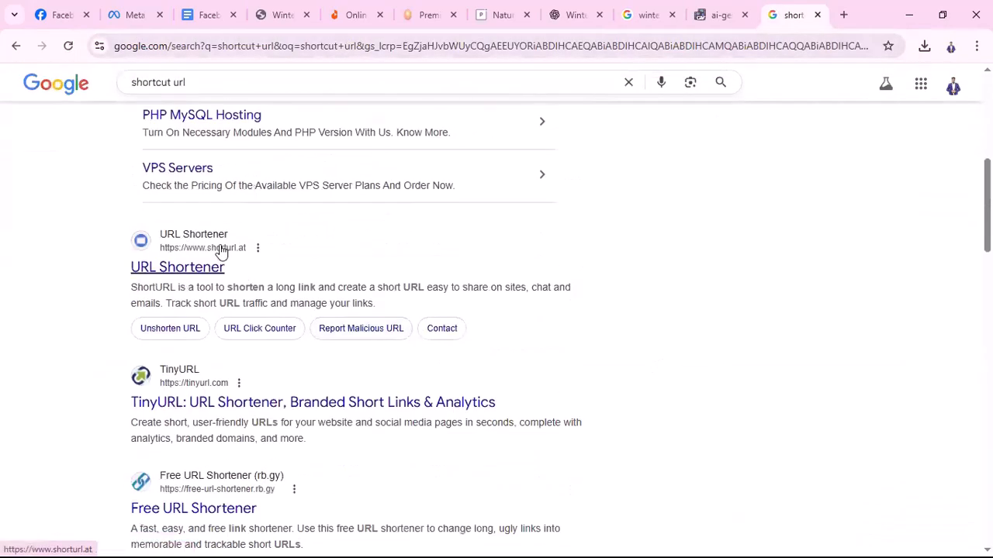
pyautogui.click(184, 270)
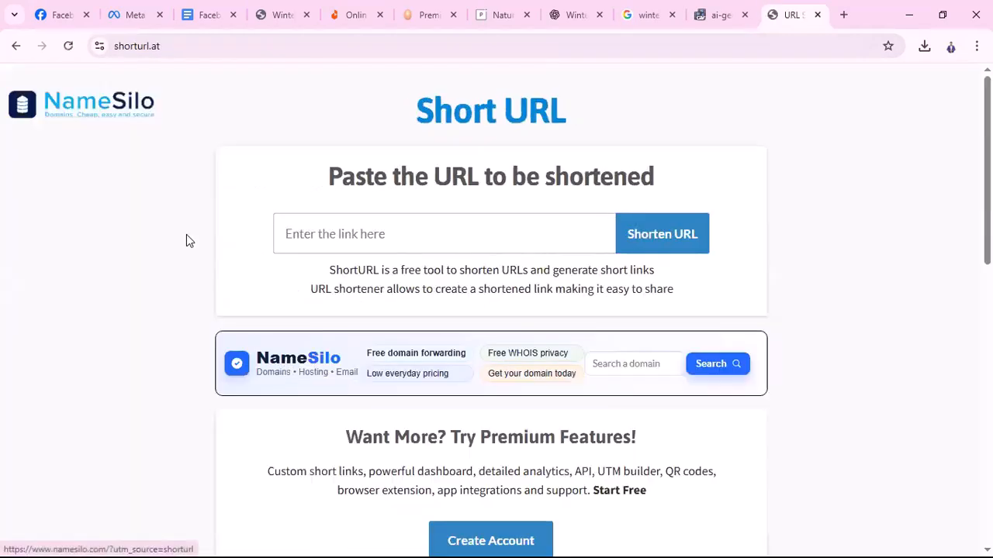
pyautogui.click(421, 232)
pyautogui.hotkey('ctrl', 'v')
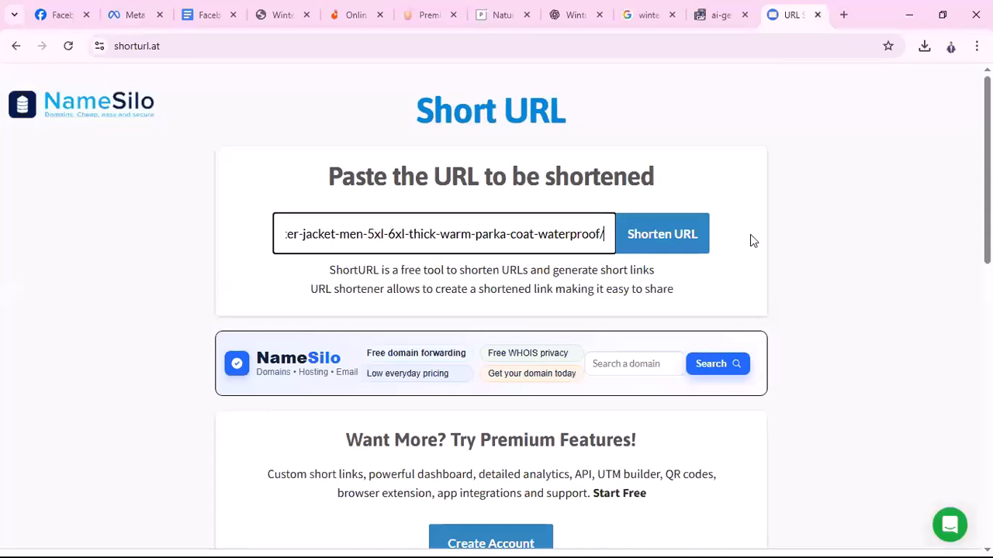
pyautogui.click(670, 239)
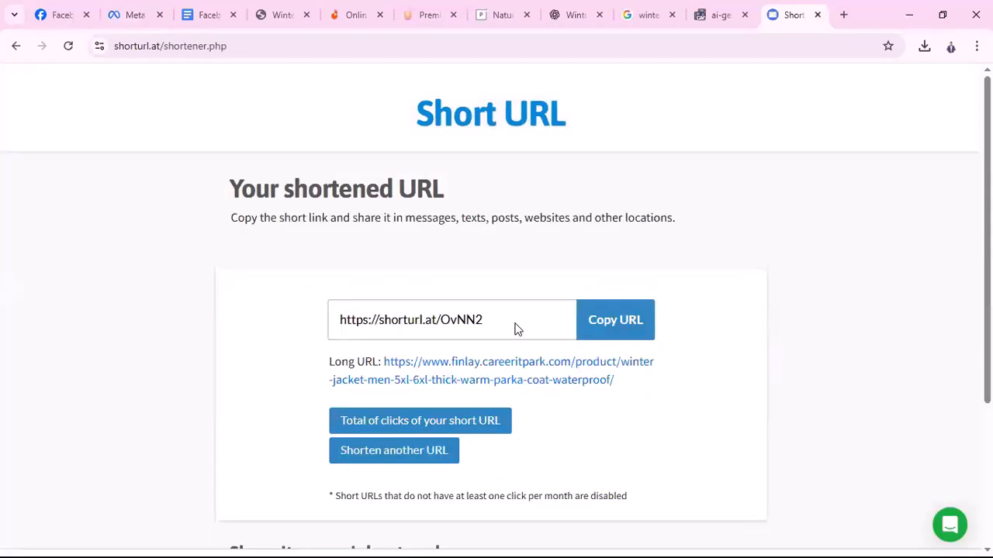
pyautogui.moveTo(509, 318); pyautogui.dragTo(299, 319)
pyautogui.hotkey('ctrl', 'c')
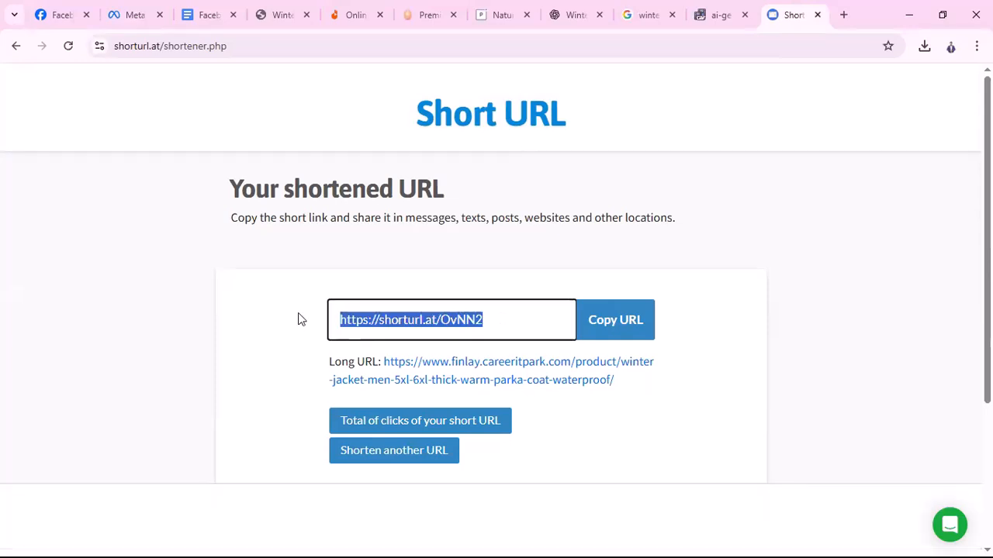
pyautogui.click(139, 14)
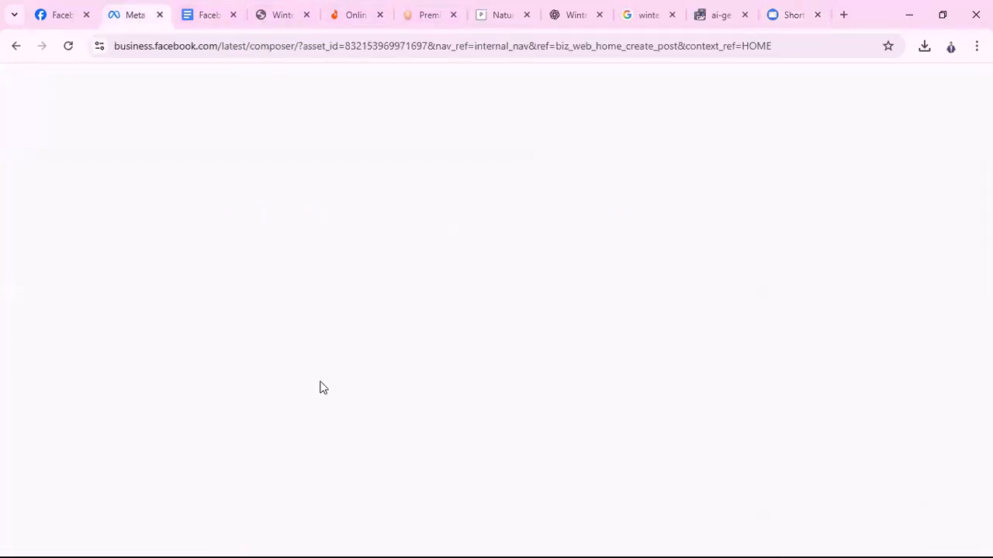
pyautogui.moveTo(129, 328); pyautogui.dragTo(265, 348)
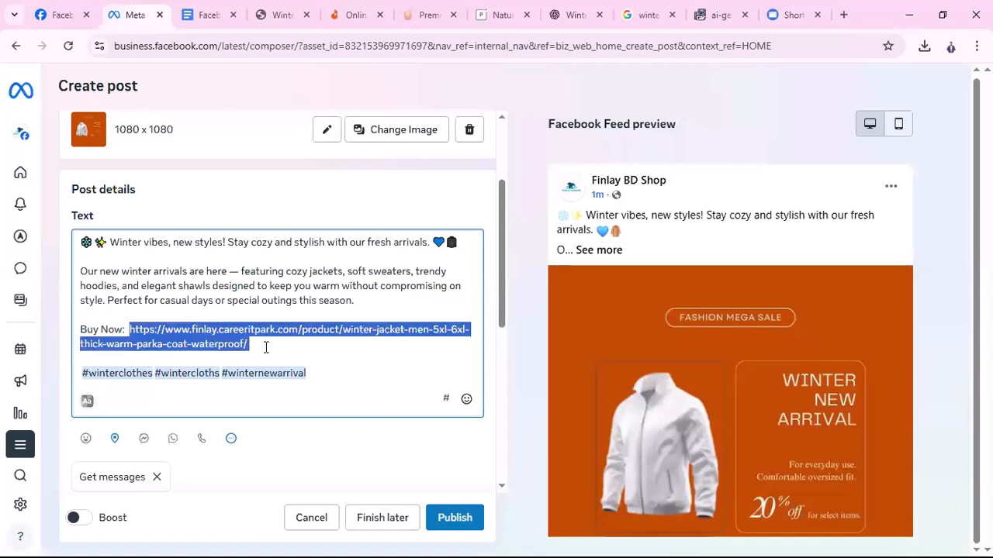
pyautogui.hotkey('ctrl', 'v')
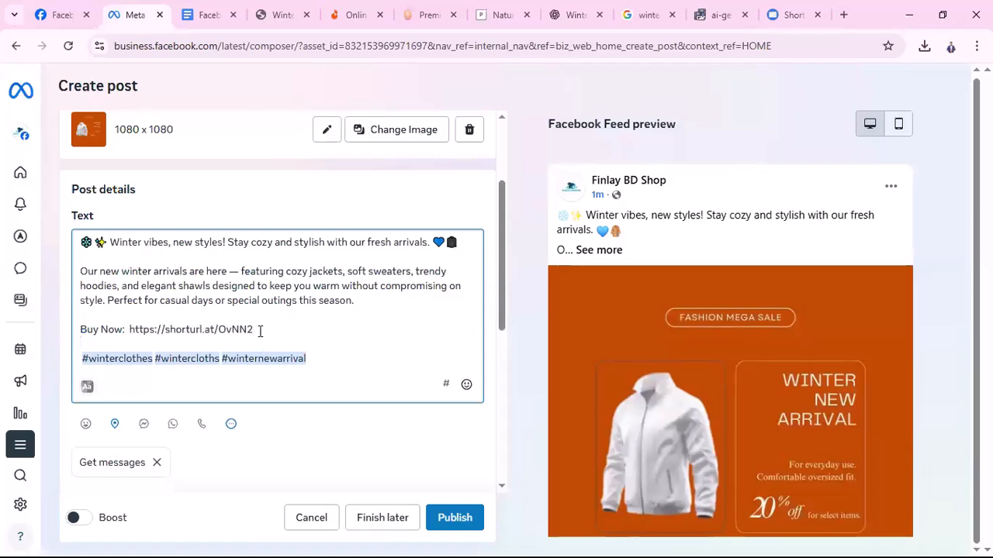
pyautogui.moveTo(258, 329); pyautogui.dragTo(128, 330)
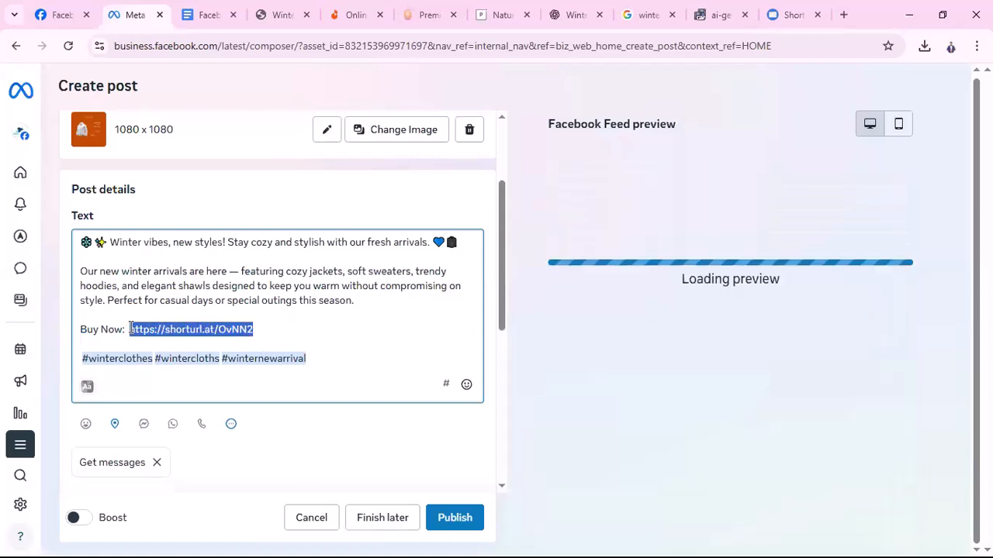
pyautogui.click(281, 334)
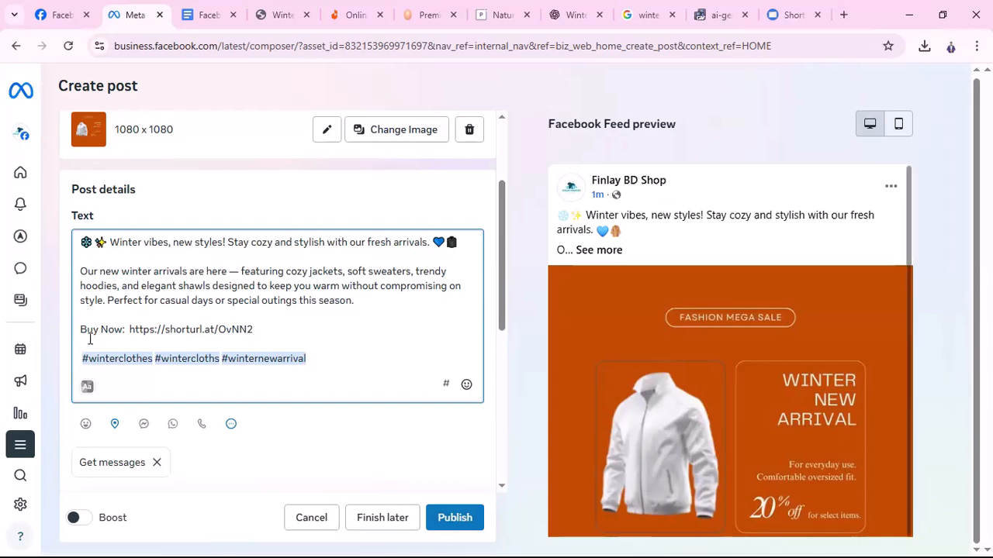
pyautogui.click(276, 15)
pyautogui.scroll(-9, 704, 433)
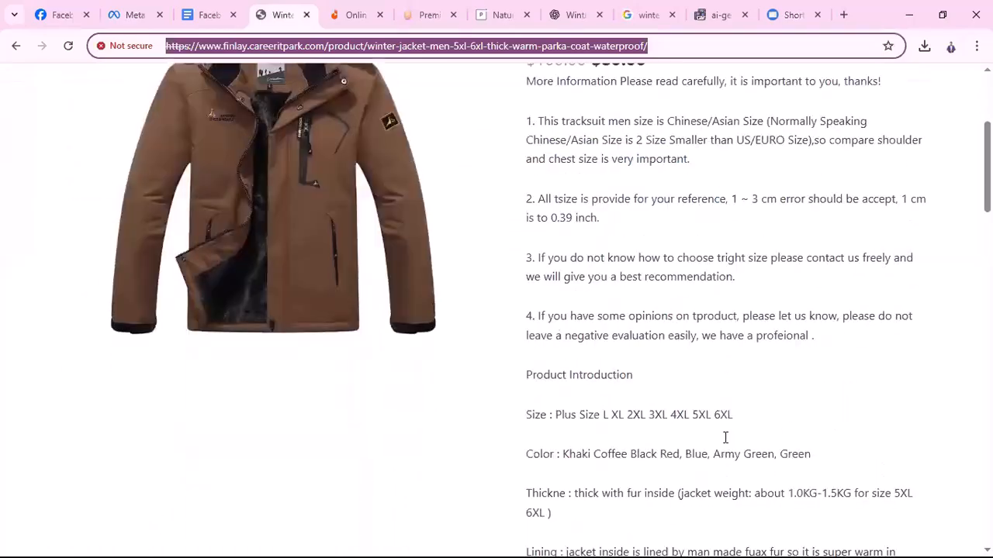
pyautogui.scroll(8, 729, 437)
pyautogui.scroll(1, 671, 104)
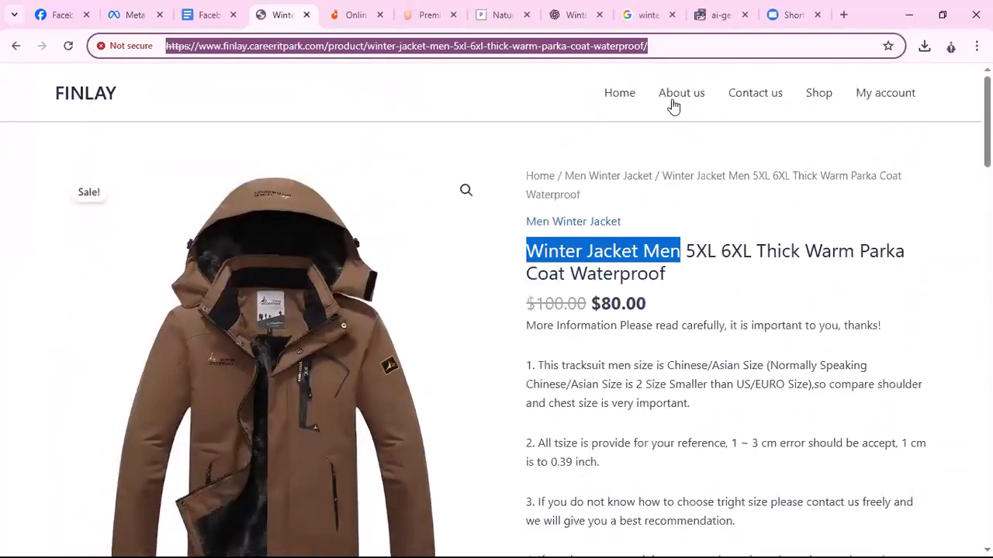
pyautogui.scroll(-5, 773, 266)
pyautogui.scroll(-3, 737, 194)
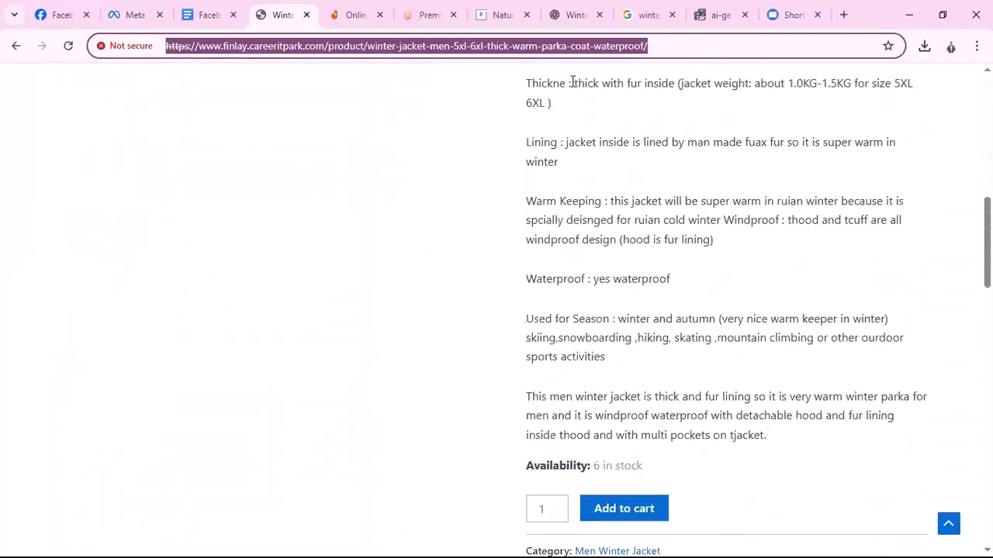
pyautogui.scroll(5, 838, 259)
pyautogui.scroll(-5, 769, 359)
pyautogui.scroll(-7, 680, 354)
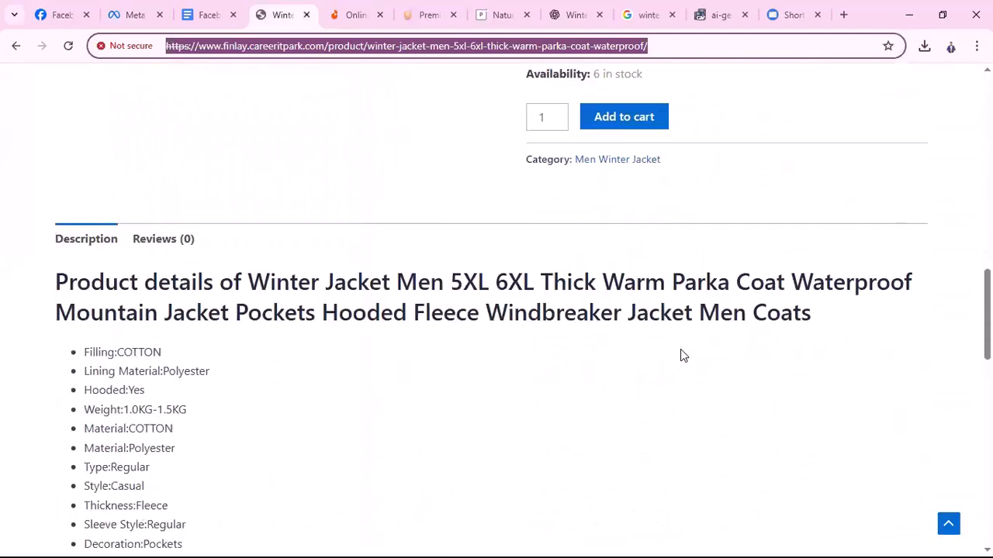
pyautogui.scroll(5, 721, 292)
pyautogui.scroll(-5, 724, 287)
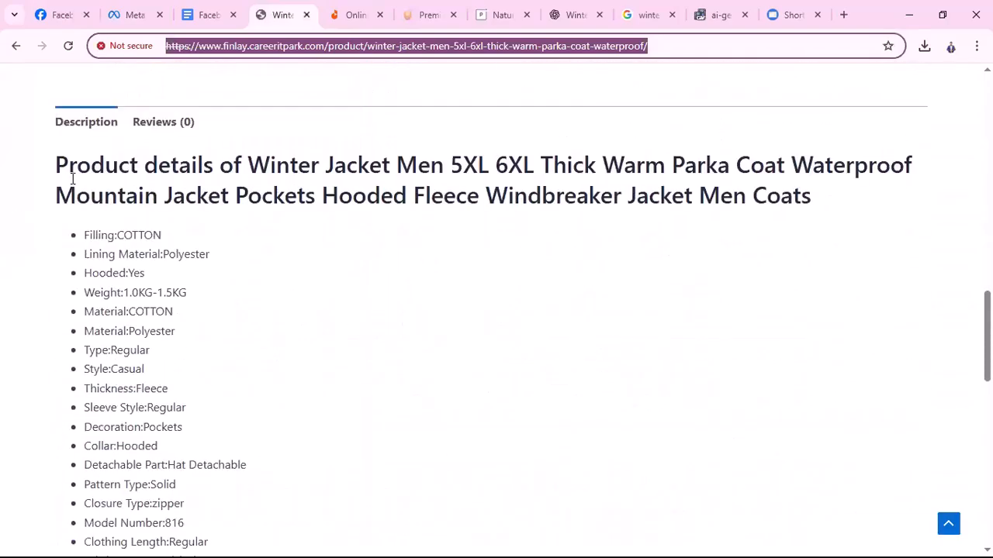
pyautogui.scroll(-7, 160, 208)
pyautogui.scroll(-3, 321, 370)
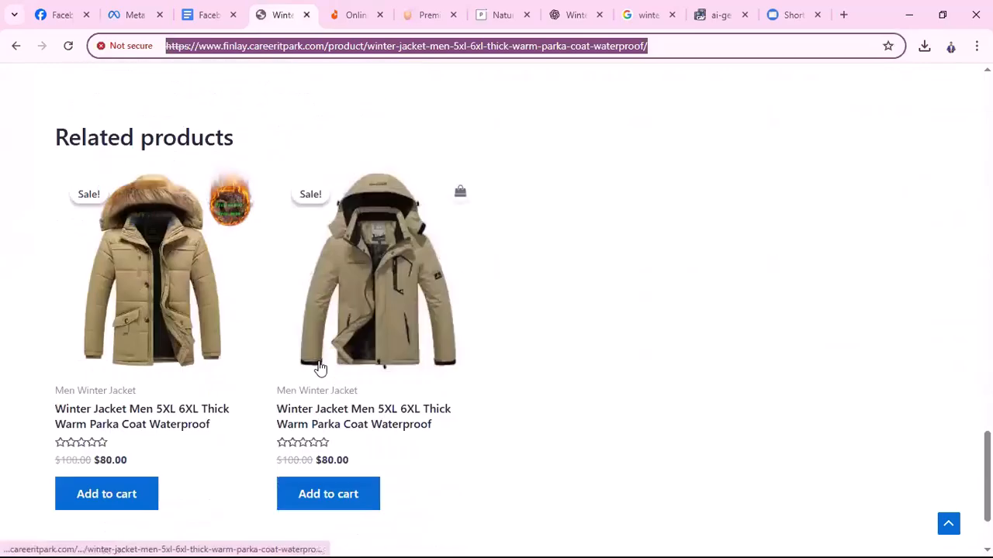
pyautogui.scroll(8, 714, 175)
pyautogui.scroll(10, 542, 209)
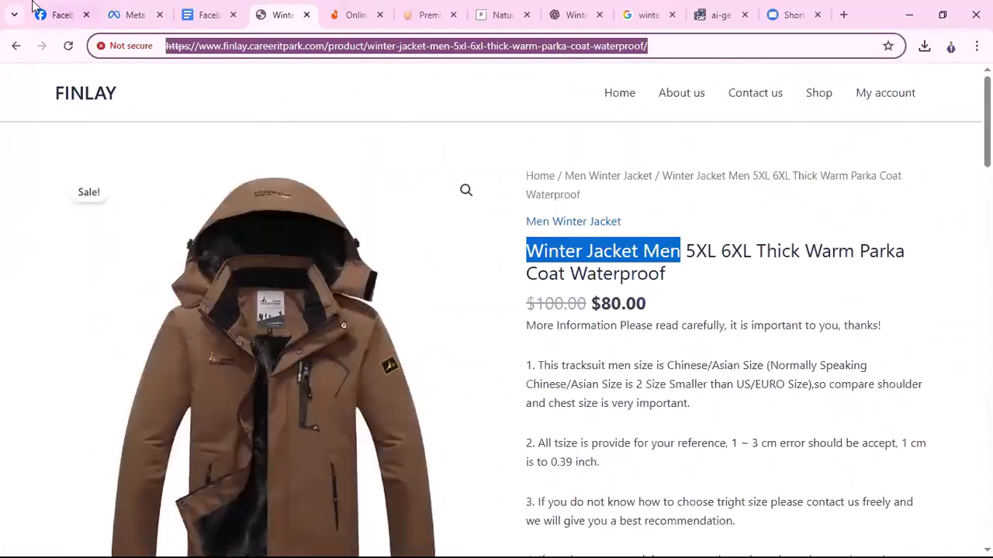
# Scroll through the winter post's details, checking the shorturl.at Buy Now link, down to Privacy settings
pyautogui.click(148, 15)
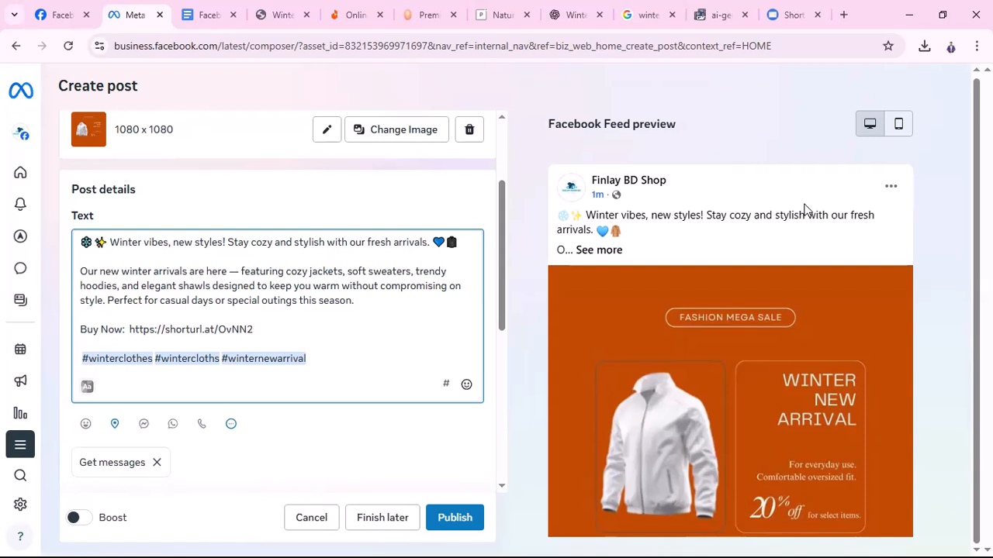
pyautogui.scroll(-3, 353, 357)
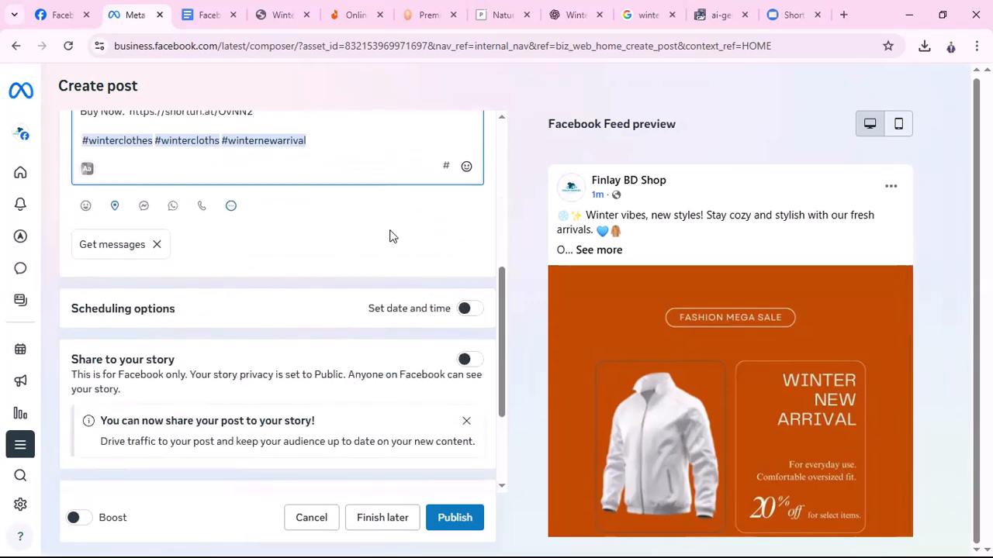
pyautogui.scroll(-2, 384, 233)
pyautogui.scroll(3, 268, 280)
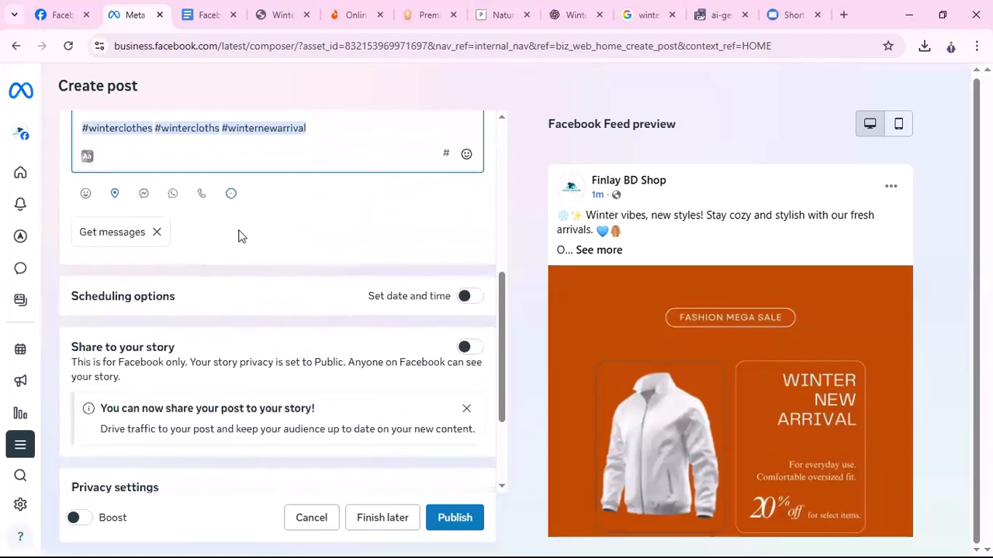
pyautogui.scroll(2, 318, 206)
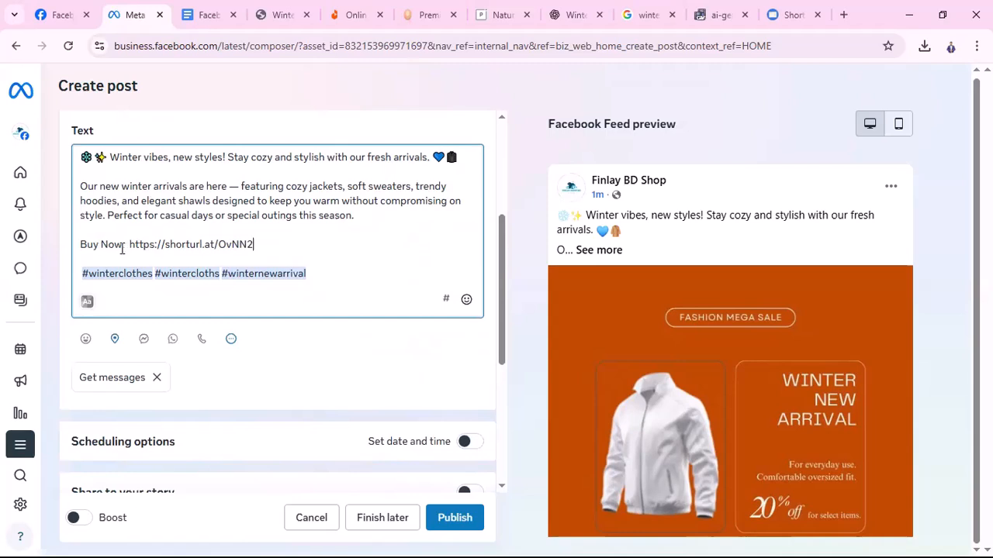
pyautogui.click(206, 245)
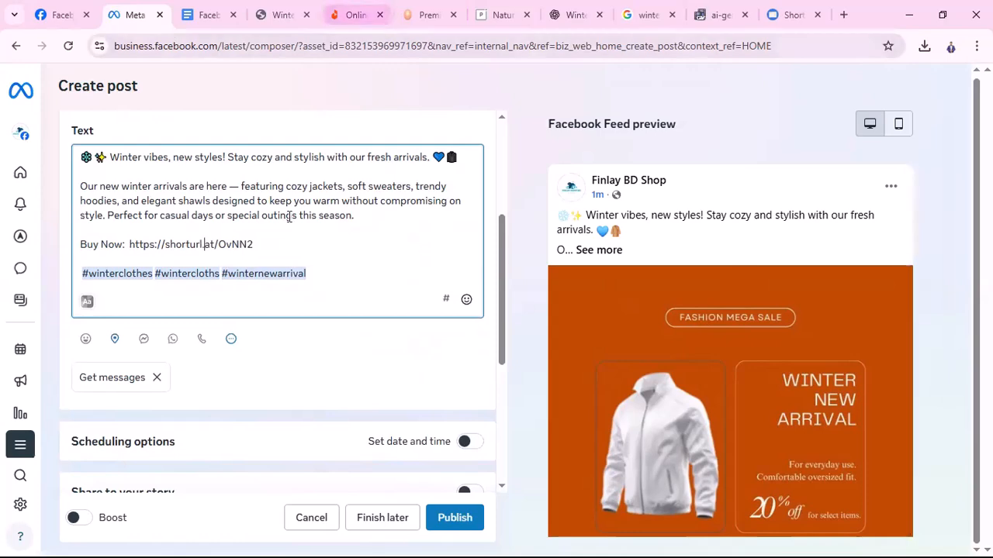
pyautogui.scroll(-5, 339, 363)
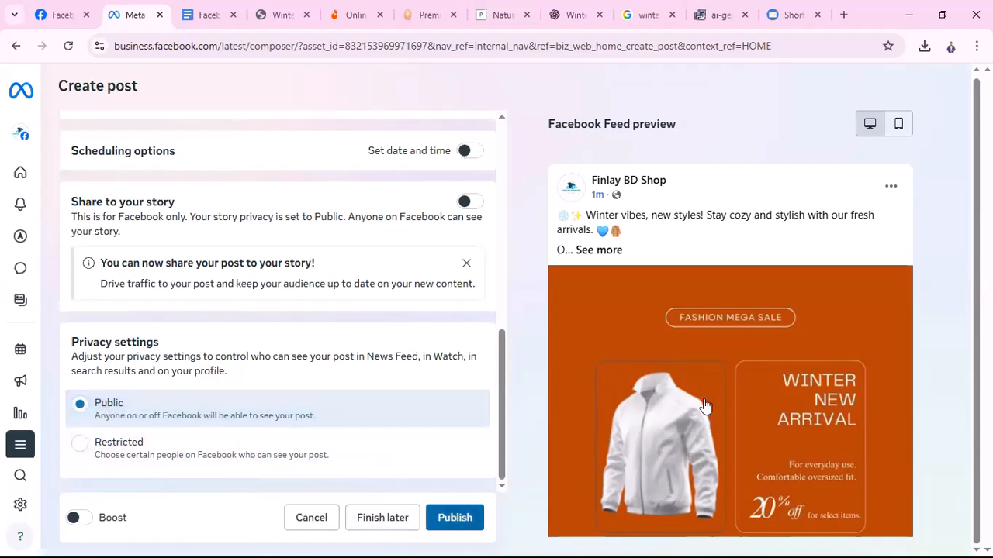
pyautogui.scroll(-1, 809, 398)
# Publish the winter post, close the confirmation, choose Continue editing, then switch to the course outline document
pyautogui.click(466, 517)
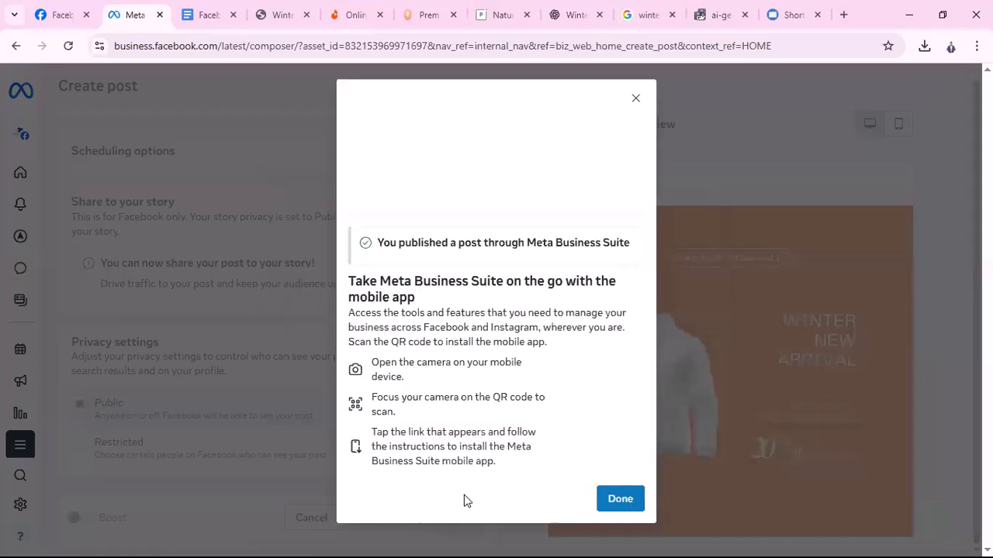
pyautogui.click(637, 504)
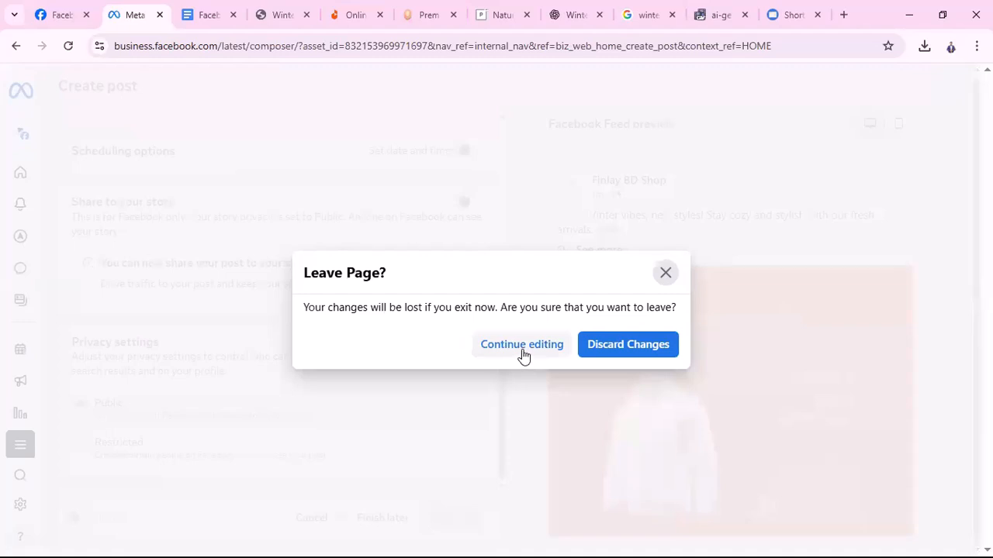
pyautogui.click(522, 345)
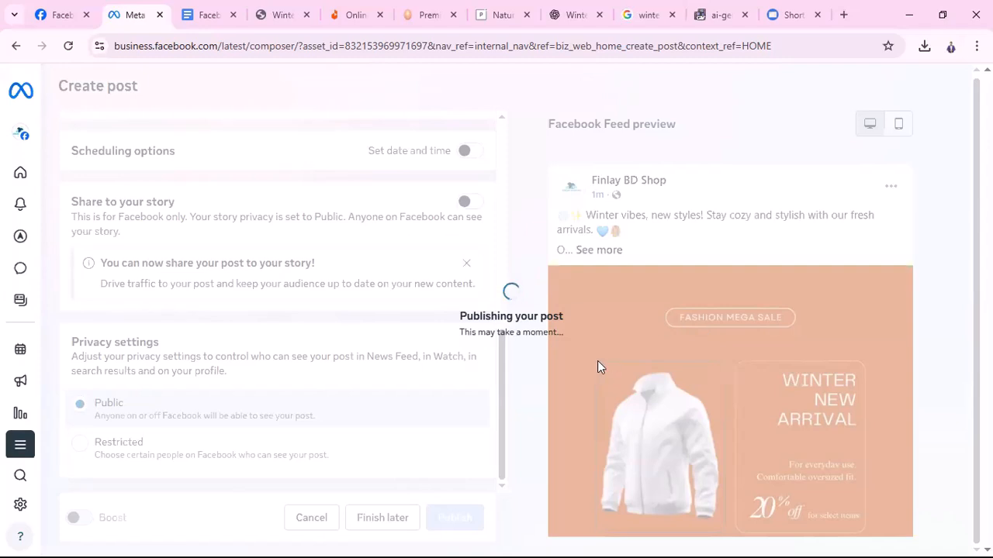
pyautogui.click(194, 17)
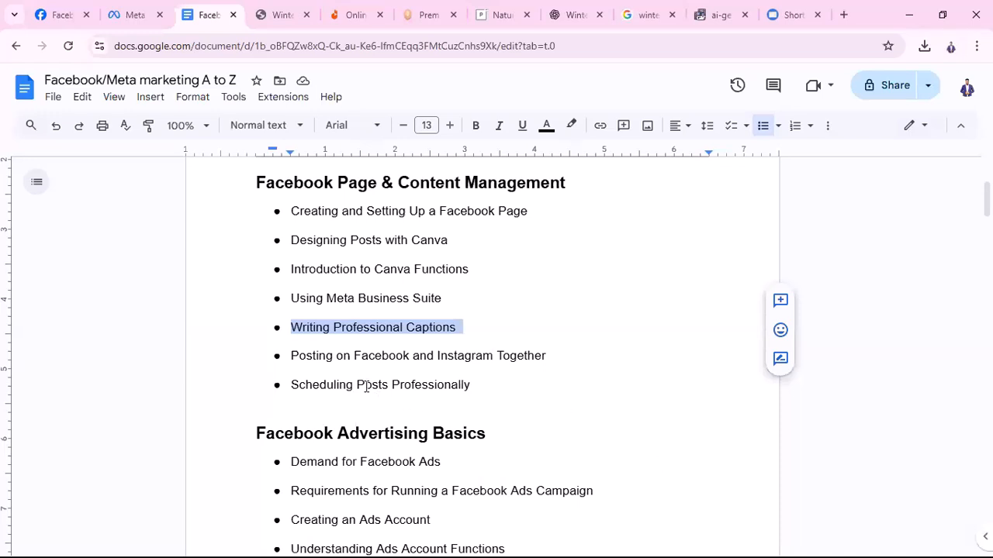
pyautogui.click(369, 327)
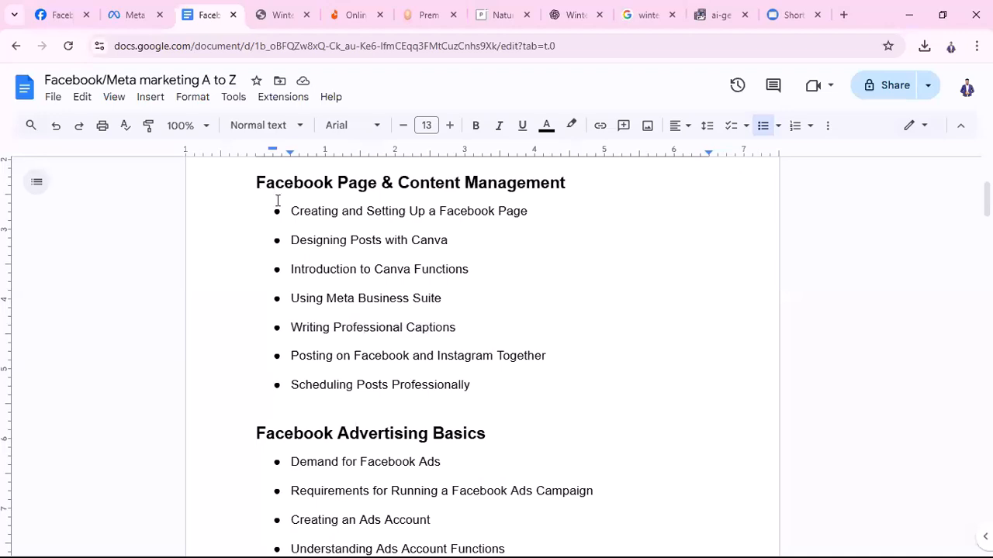
pyautogui.moveTo(291, 211); pyautogui.dragTo(481, 381)
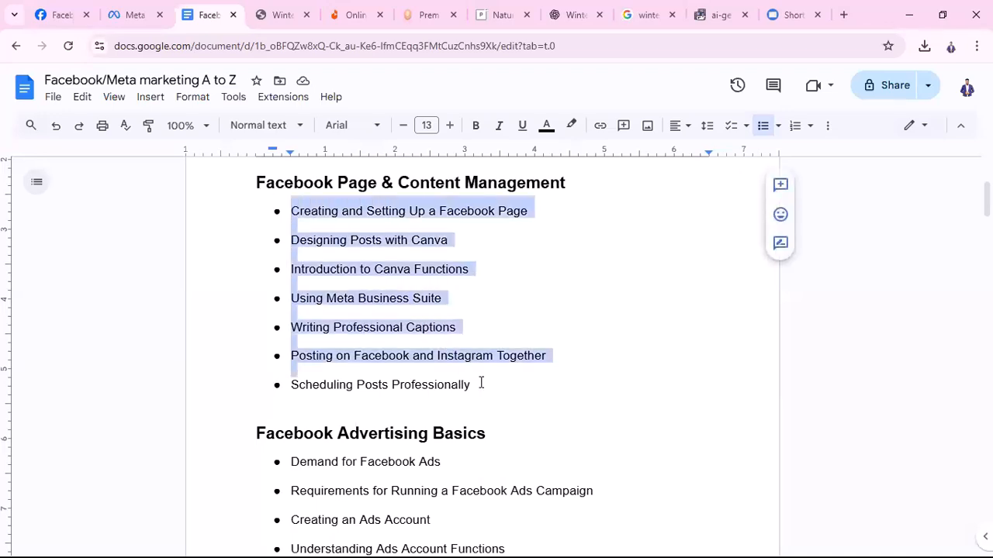
pyautogui.scroll(2, 513, 426)
pyautogui.scroll(-1, 513, 425)
pyautogui.scroll(-1, 513, 426)
pyautogui.click(317, 221)
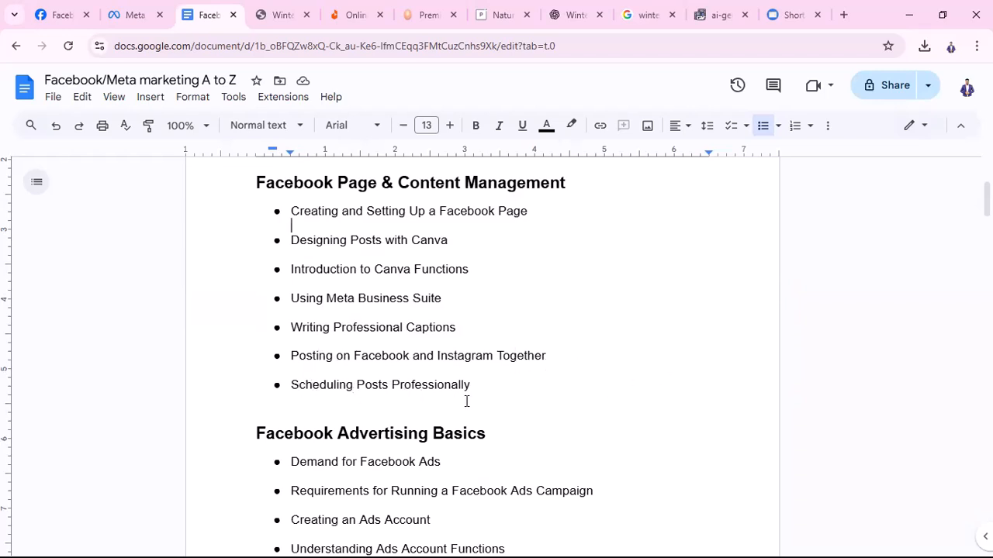
pyautogui.click(118, 14)
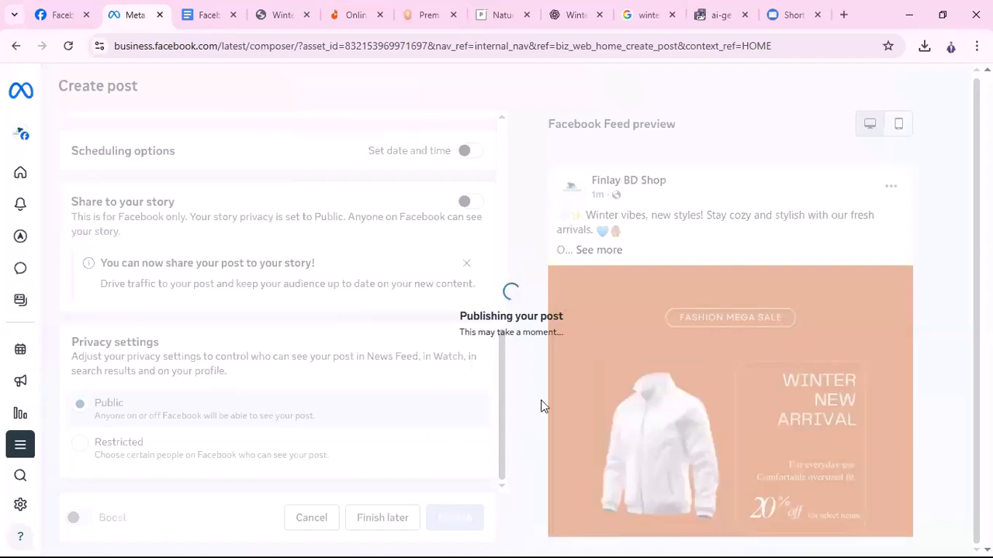
pyautogui.click(206, 15)
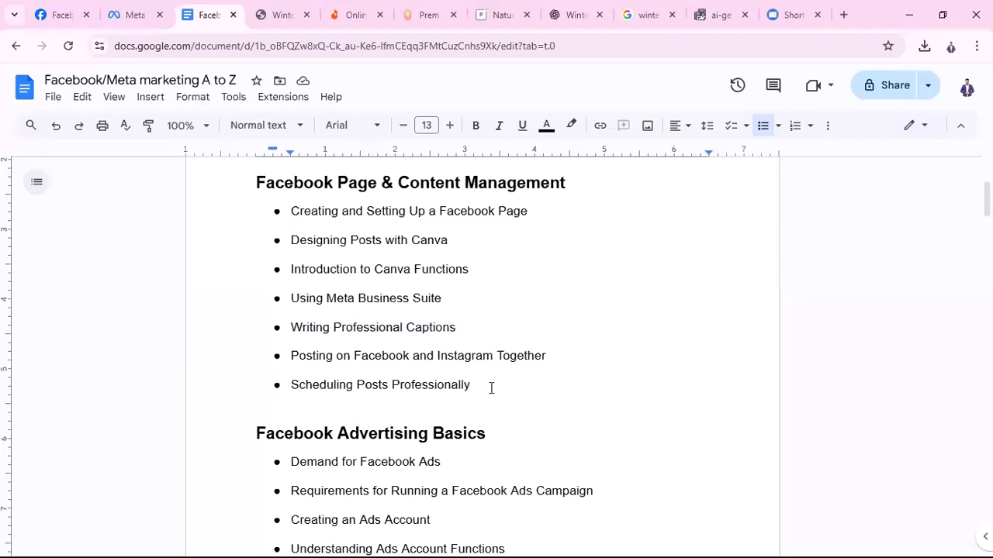
pyautogui.scroll(-2, 570, 383)
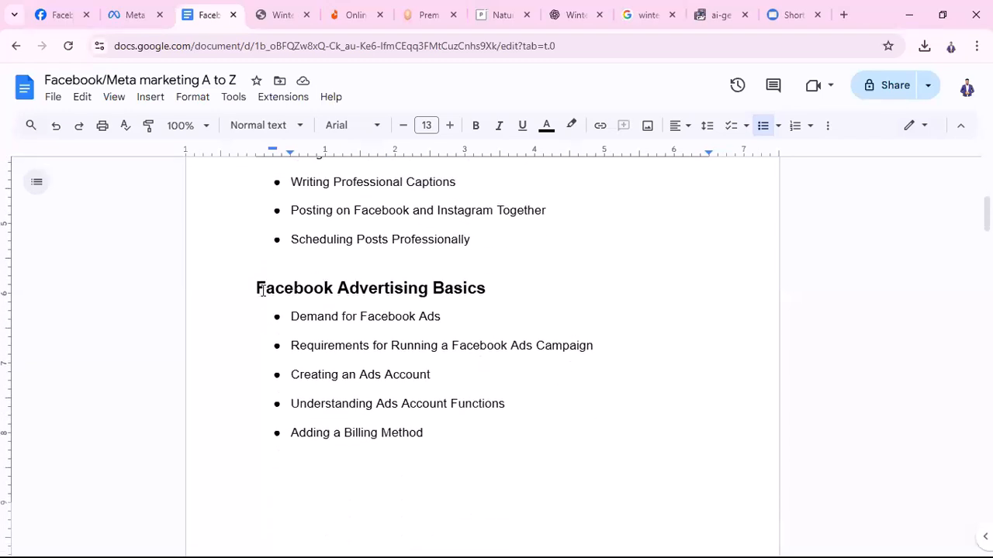
pyautogui.scroll(-1, 422, 325)
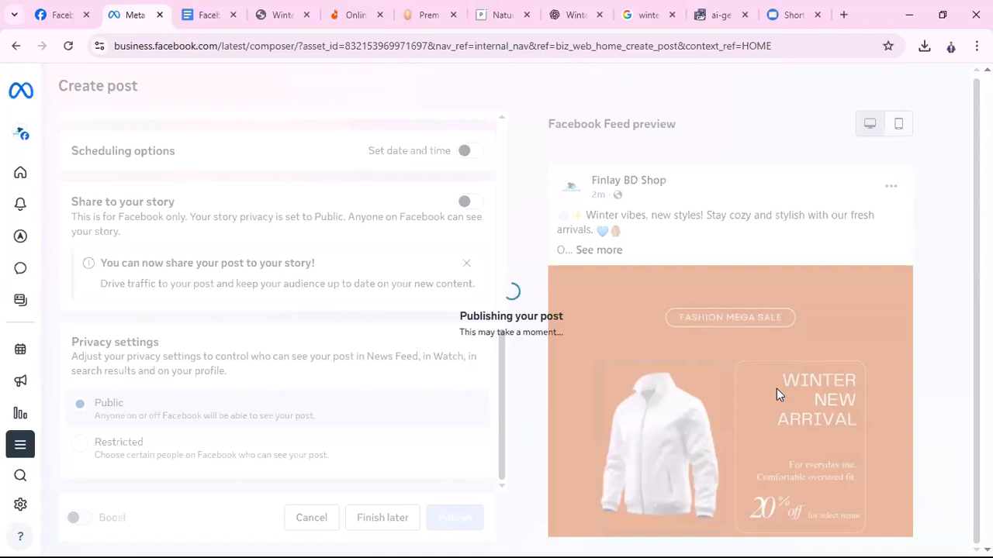
pyautogui.click(206, 20)
pyautogui.scroll(4, 432, 315)
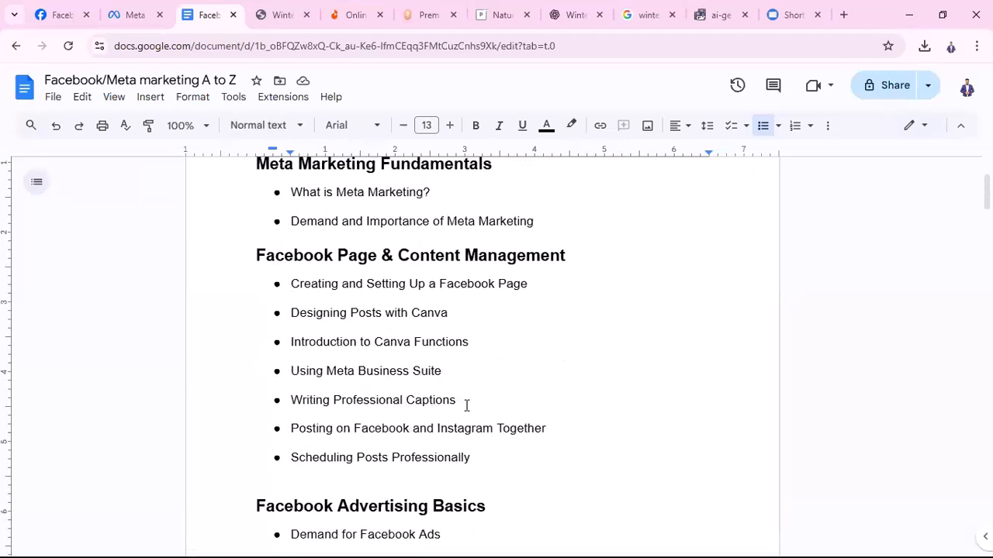
pyautogui.scroll(-1, 466, 409)
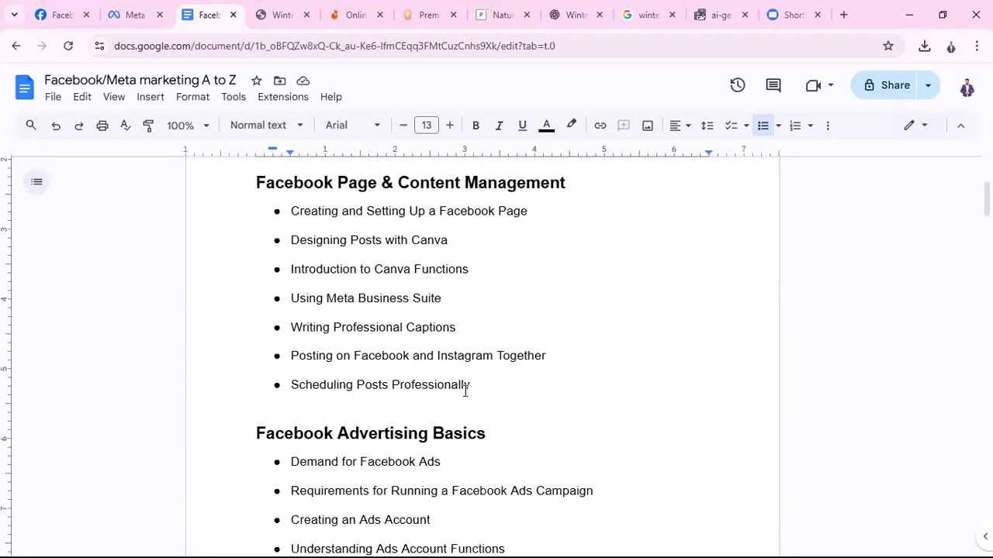
pyautogui.scroll(-2, 534, 412)
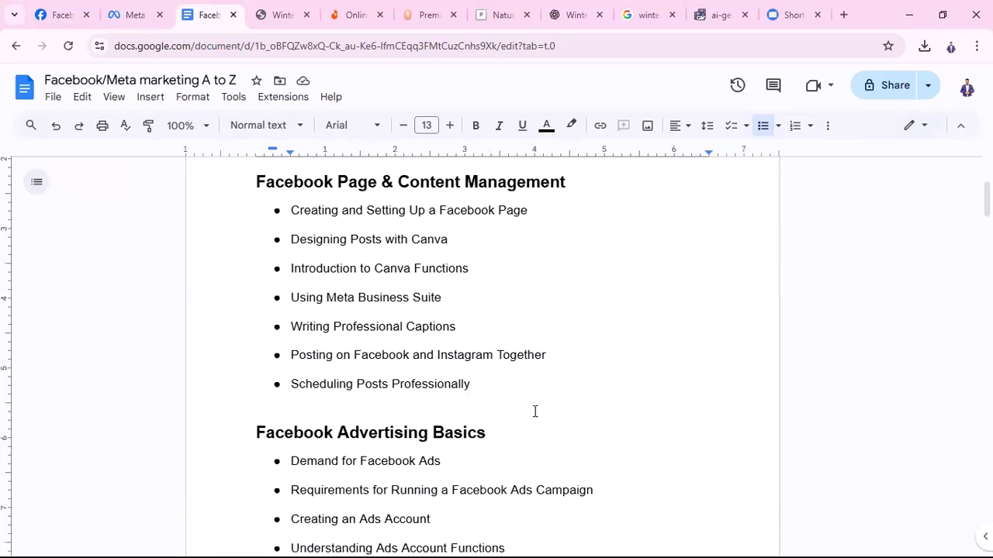
pyautogui.moveTo(324, 289); pyautogui.dragTo(594, 323)
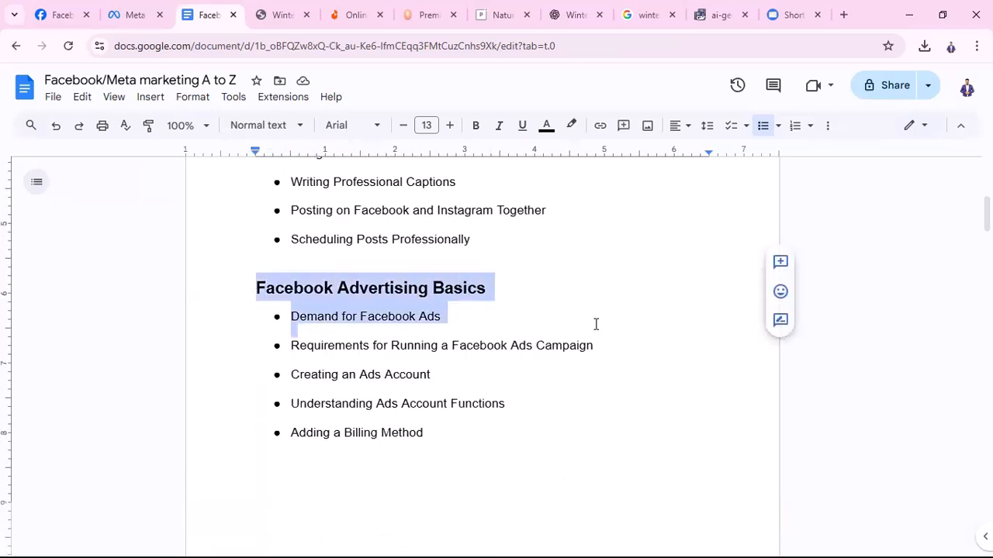
pyautogui.scroll(-1, 481, 392)
pyautogui.scroll(-3, 483, 391)
pyautogui.scroll(3, 497, 396)
pyautogui.click(505, 404)
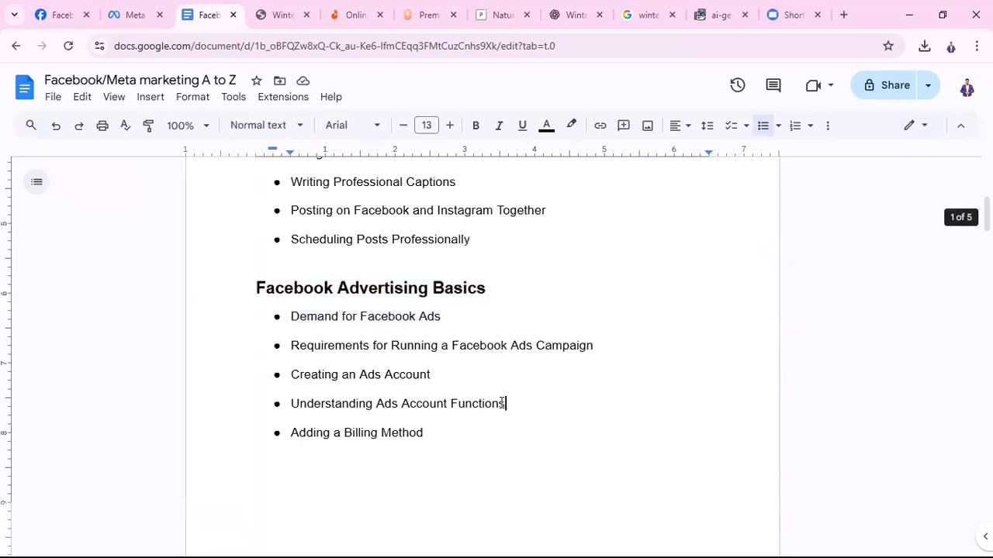